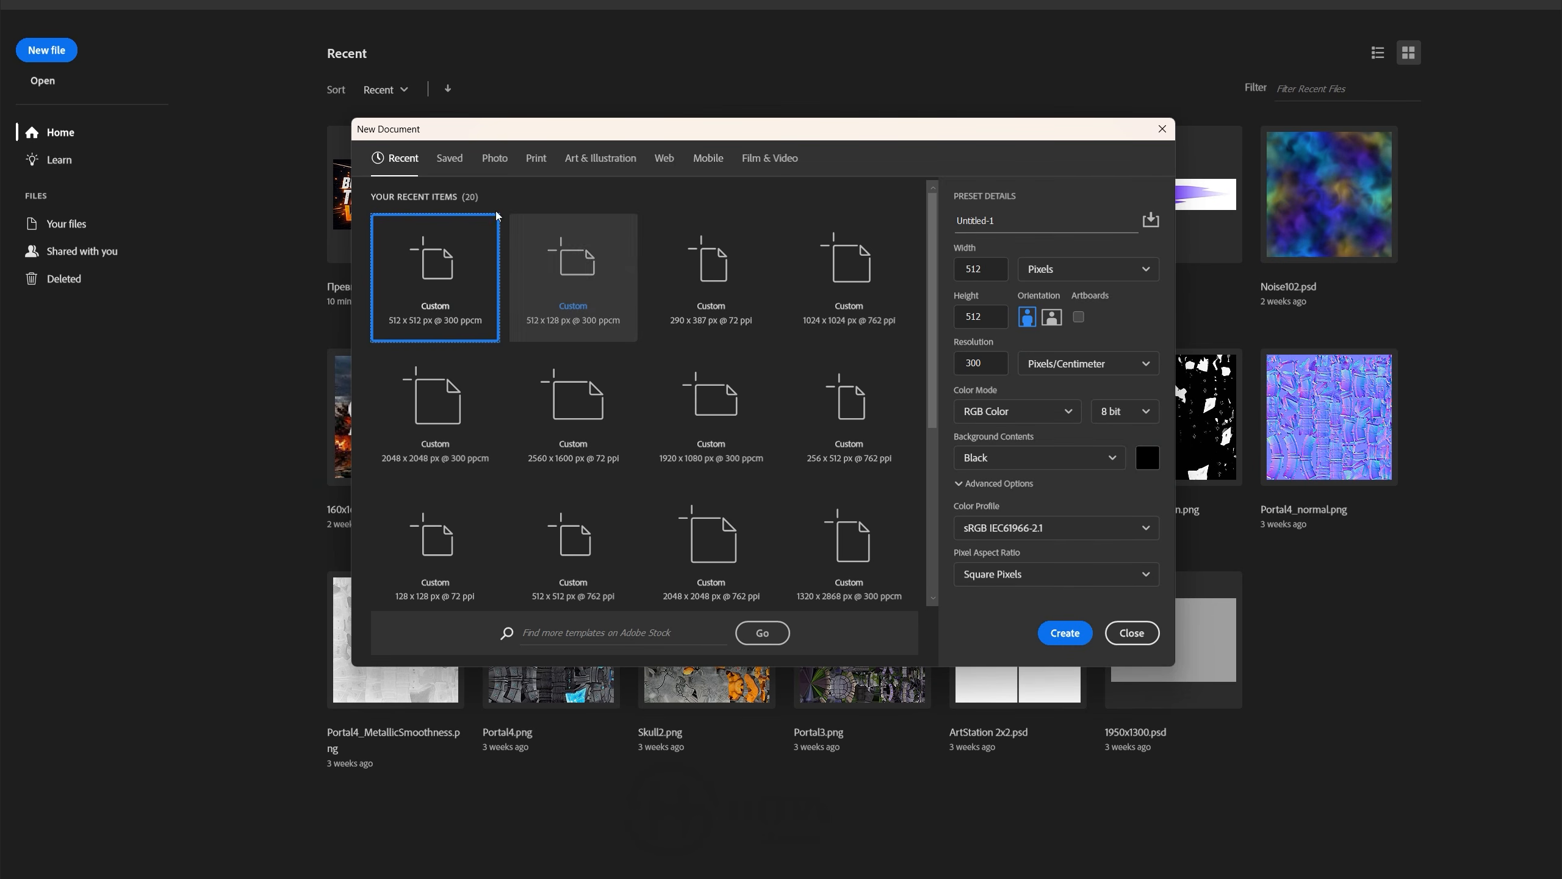
Step: Create a 512 x 512 px RGB document with black background contents and fill it using the Difference Clouds filter
left_click(1065, 633)
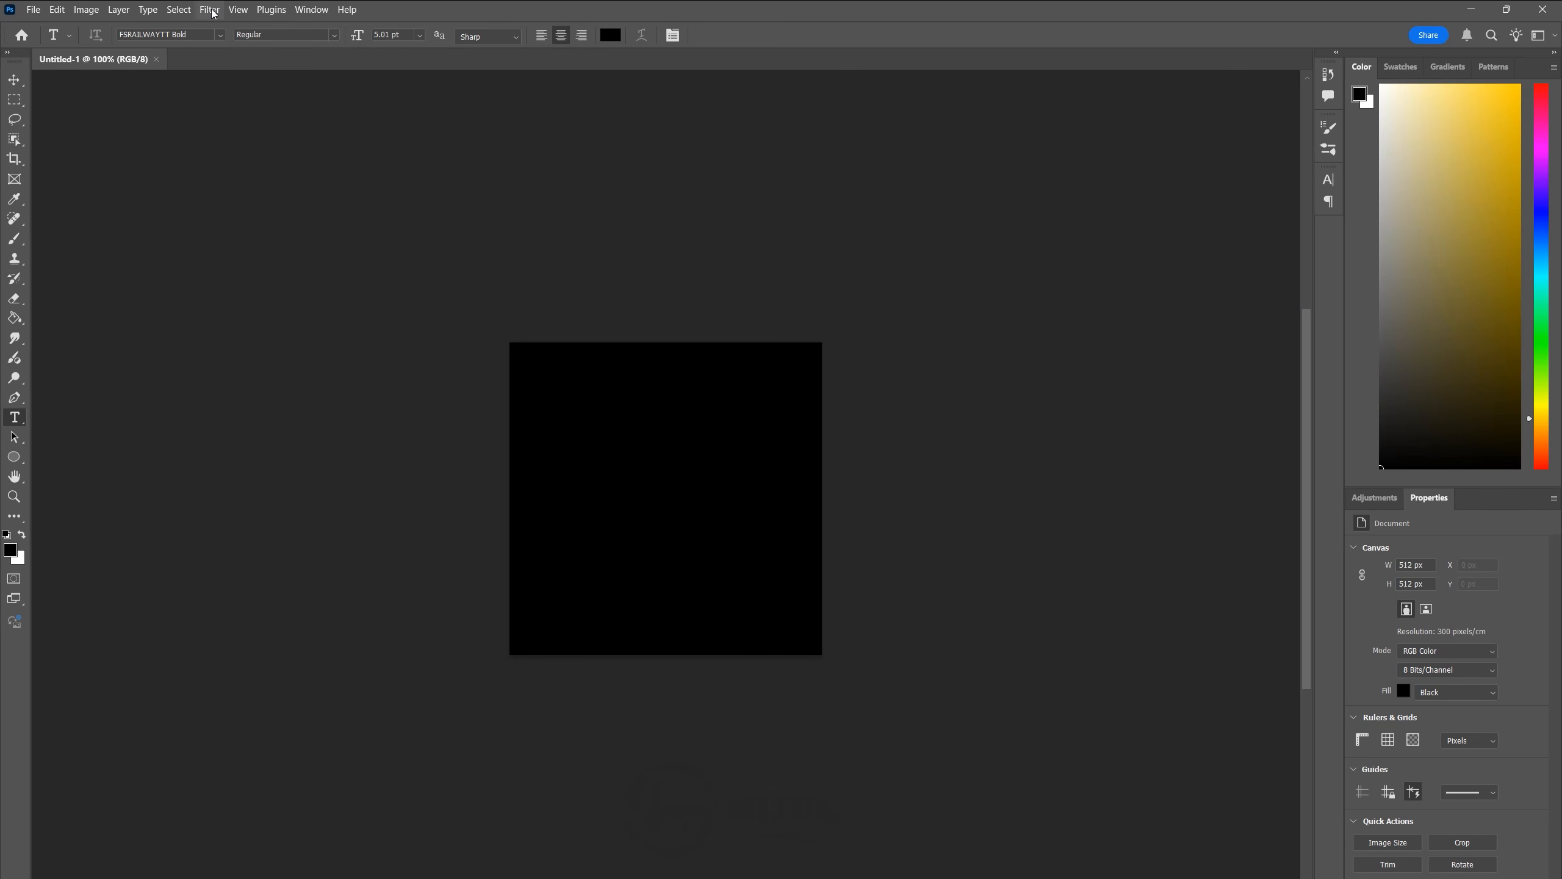
left_click(210, 9)
mouse_move(308, 250)
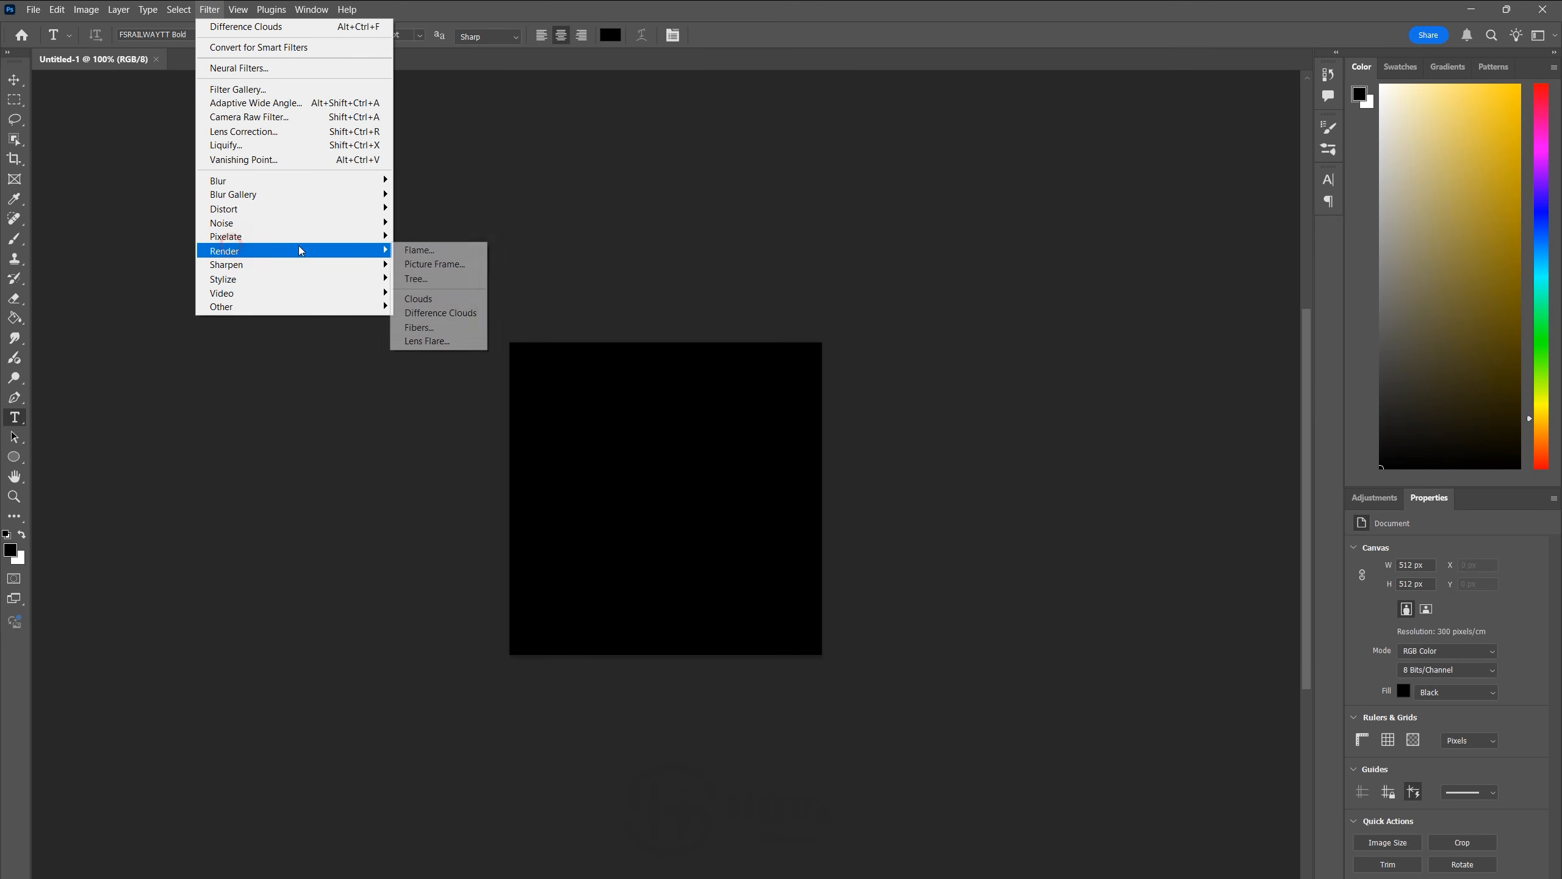
left_click(451, 314)
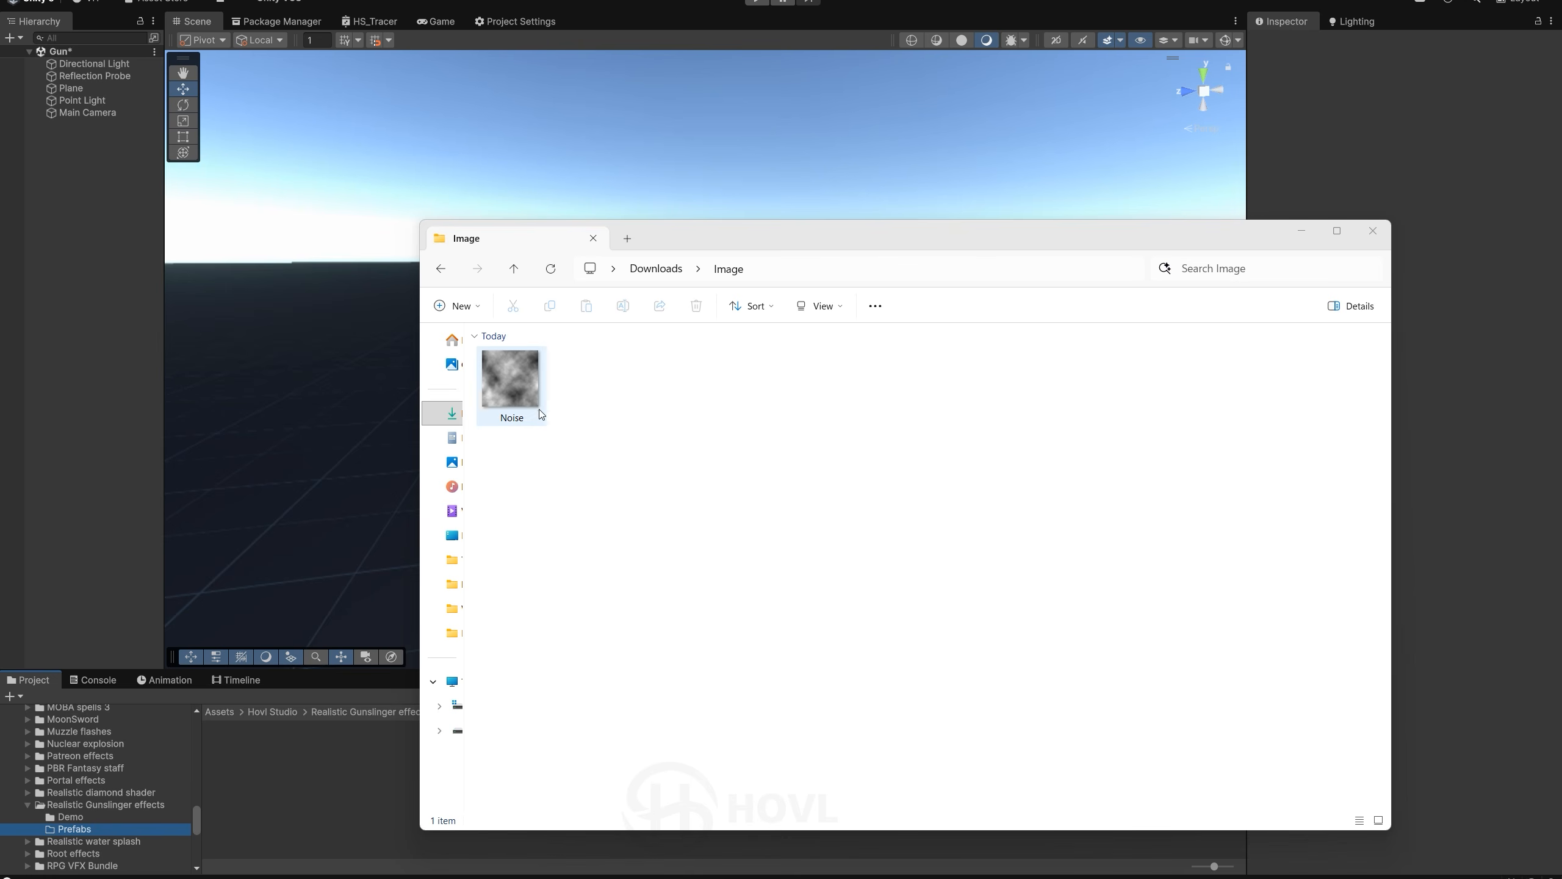
Step: Import the Noise image from the Image folder into the Prefabs folder in Unity and change its Alpha Source setting
left_click_drag(527, 389, 300, 809)
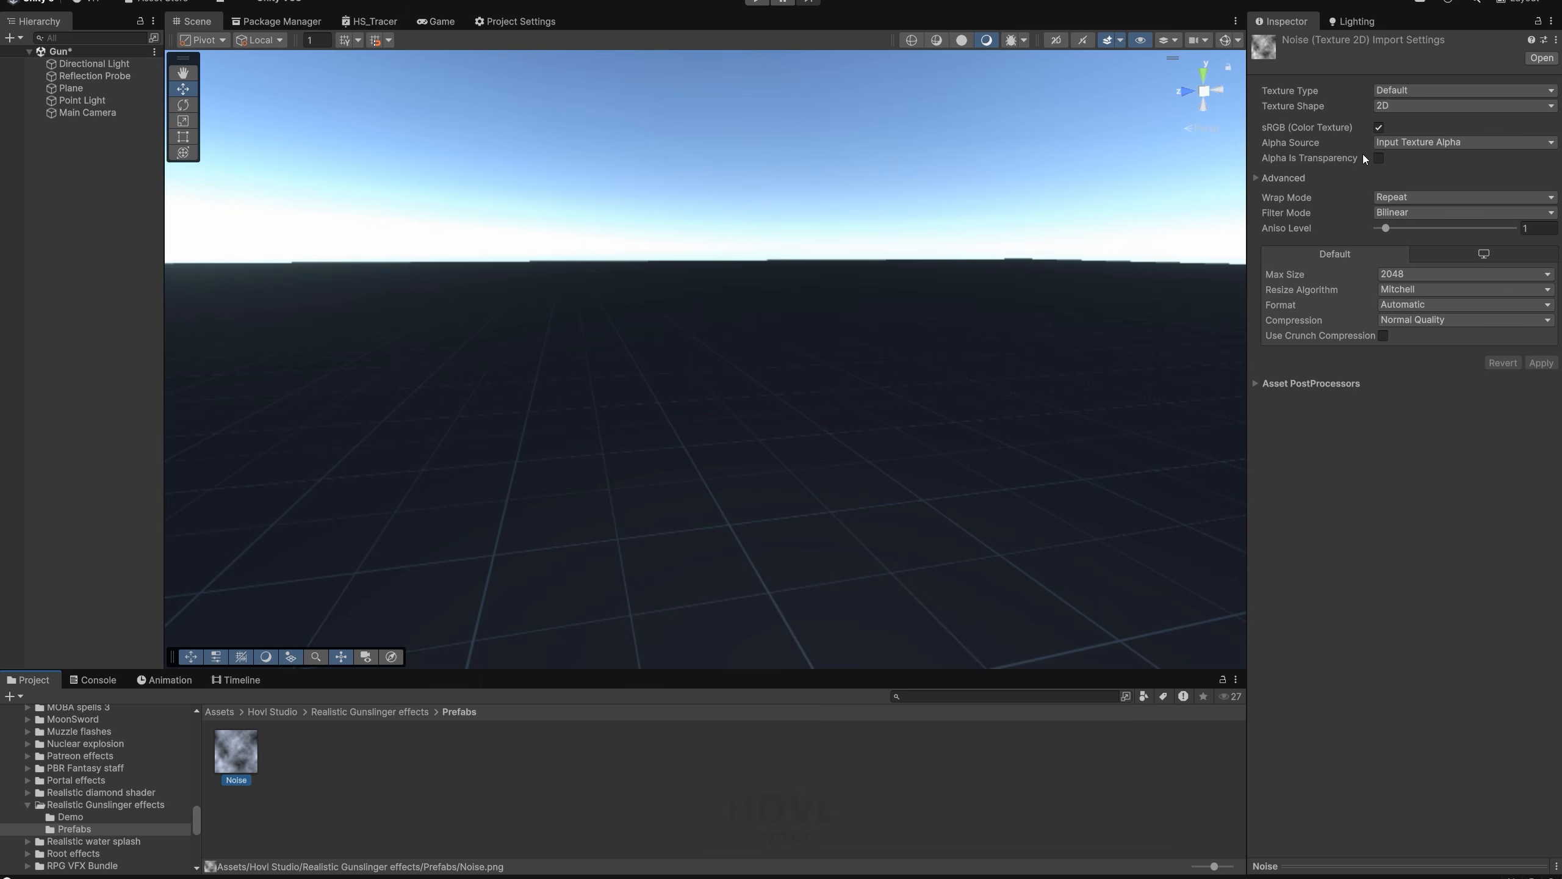
left_click(1404, 144)
left_click(1495, 193)
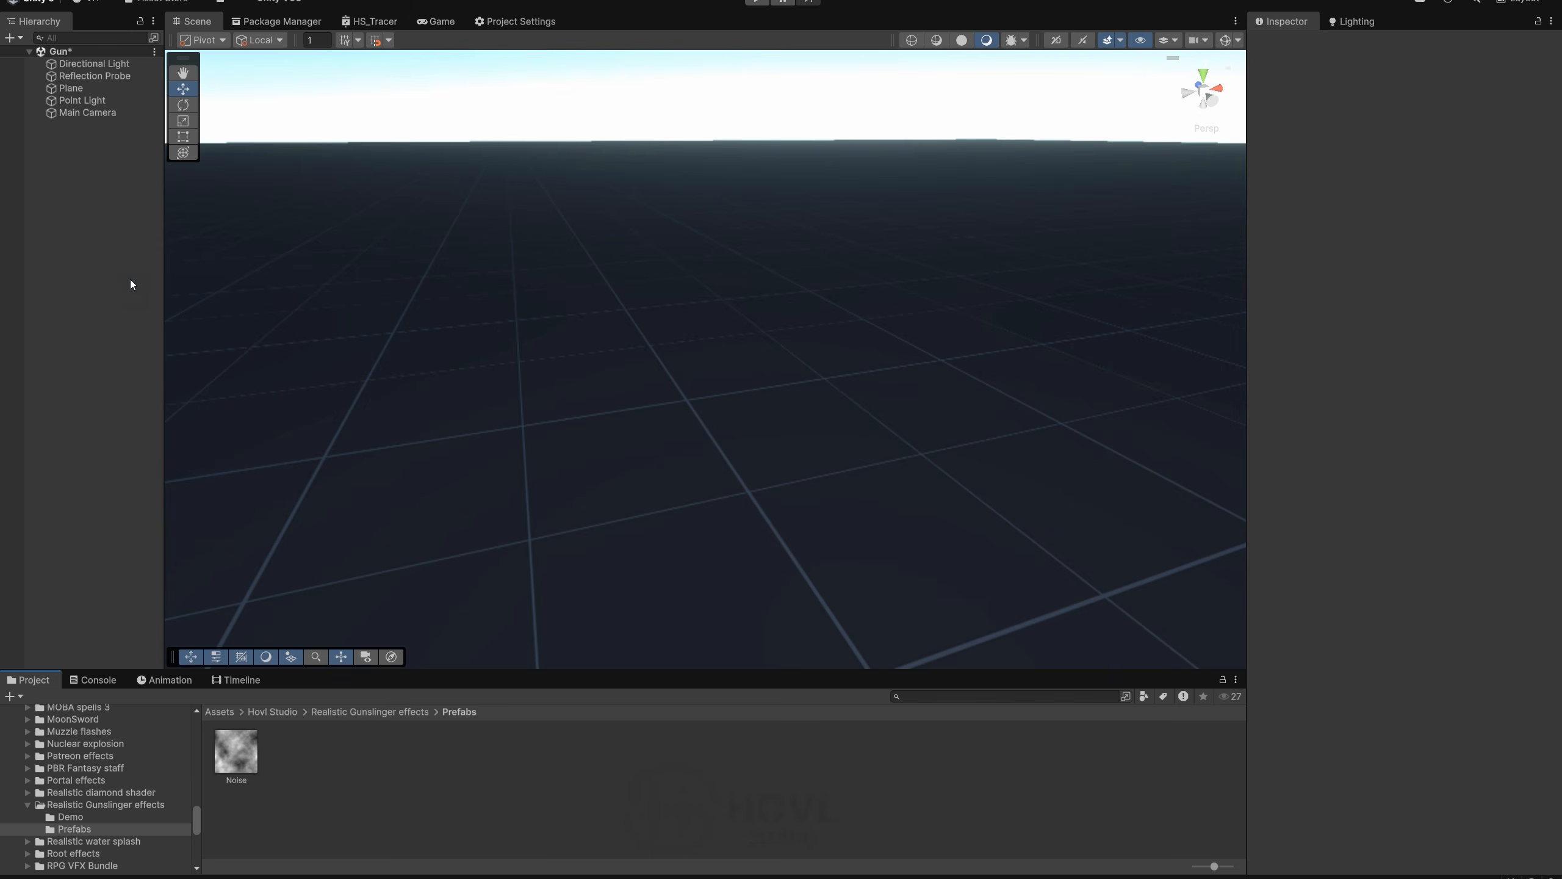
Step: Add a Line effect object to the scene and reset its transform
right_click(130, 284)
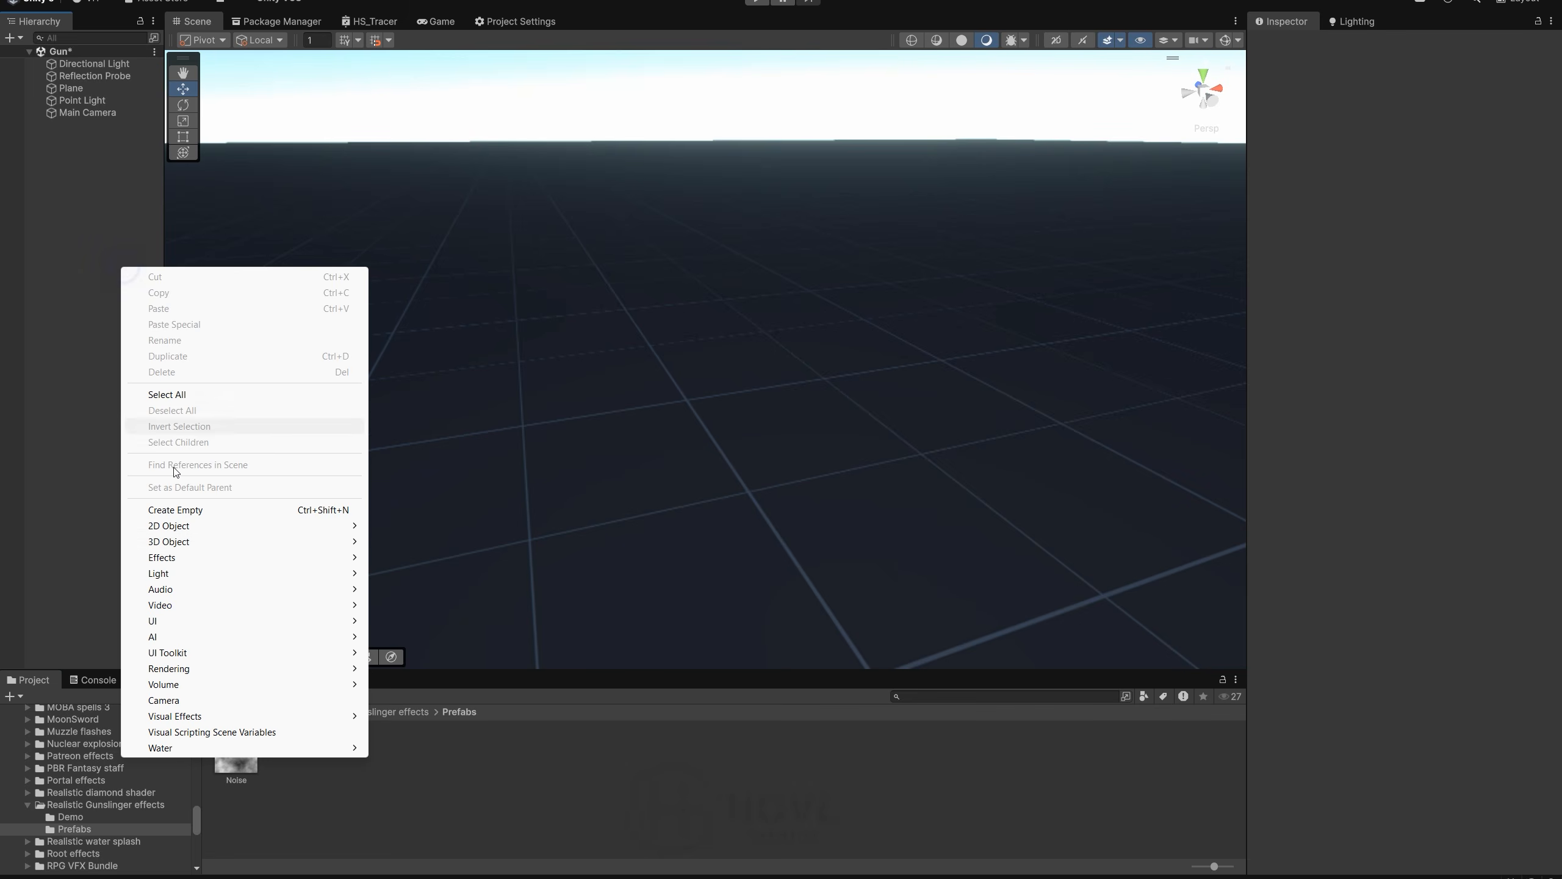
mouse_move(184, 550)
left_click(401, 605)
right_click(1438, 83)
left_click(1443, 94)
Step: Set the Line object's Y position to 1 and the Z coordinate of its second point to 15
left_click(1469, 101)
type("1")
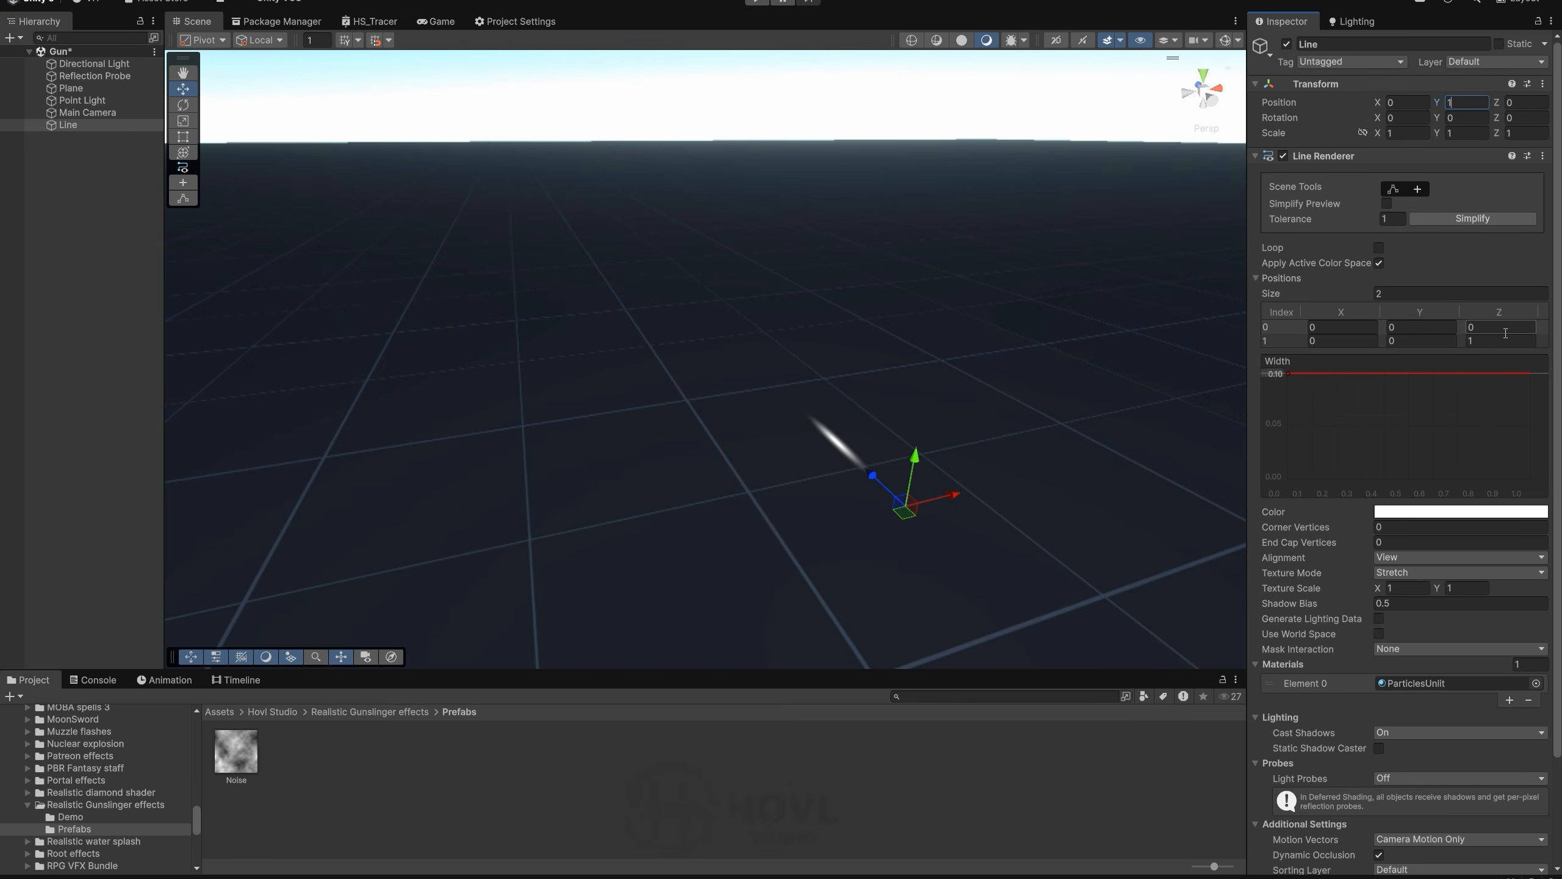
left_click_drag(1462, 344, 1523, 339)
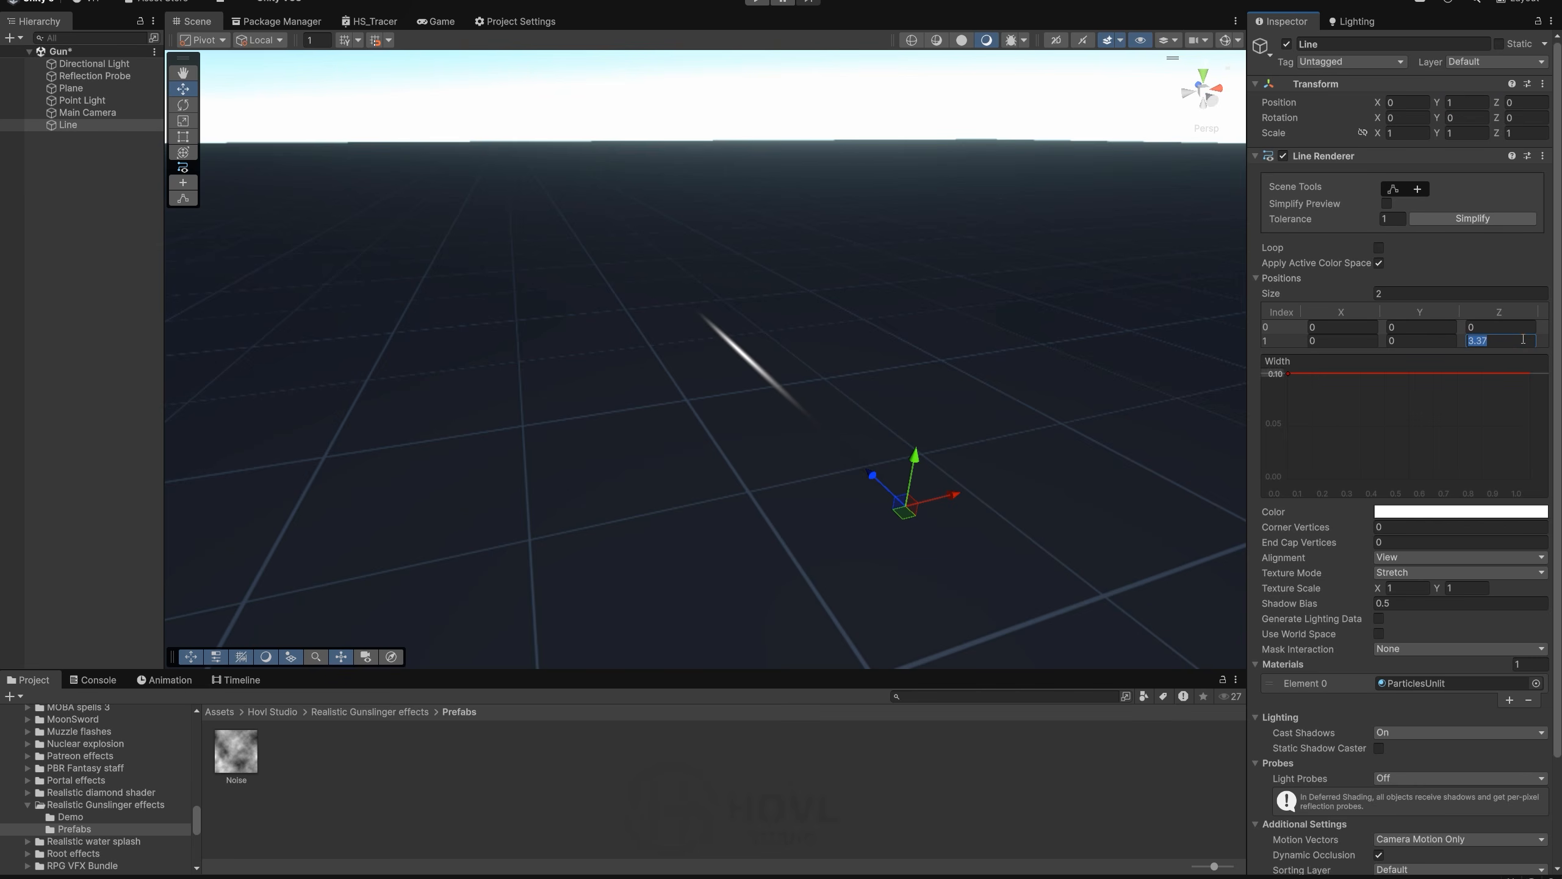
type("15")
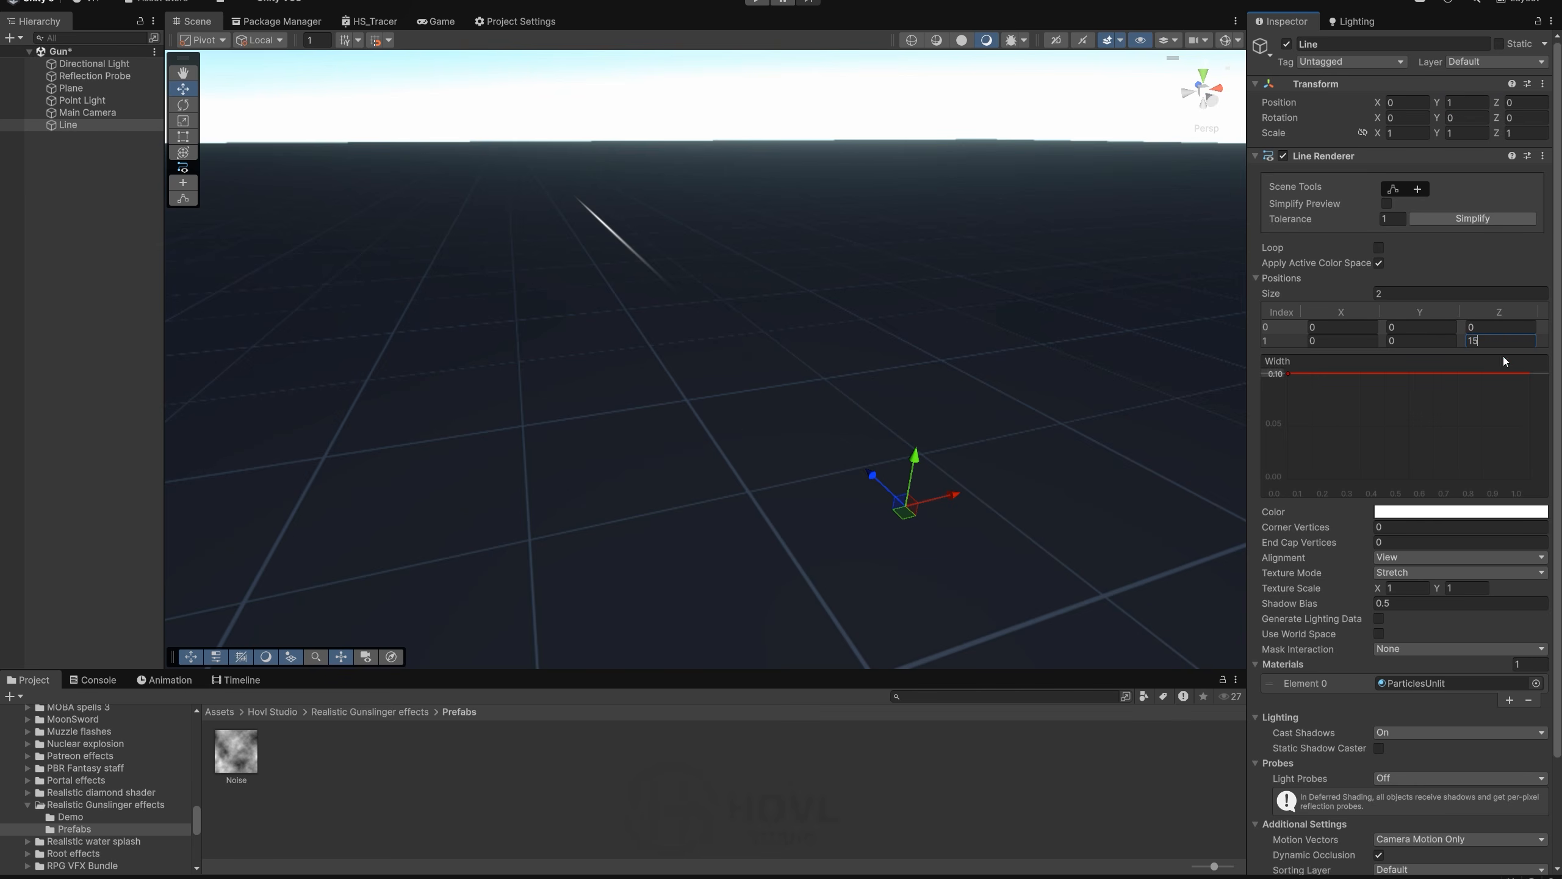
Step: Create a URP Unlit Shader Graph named Tracer in the Prefabs folder
right_click(427, 747)
mouse_move(492, 349)
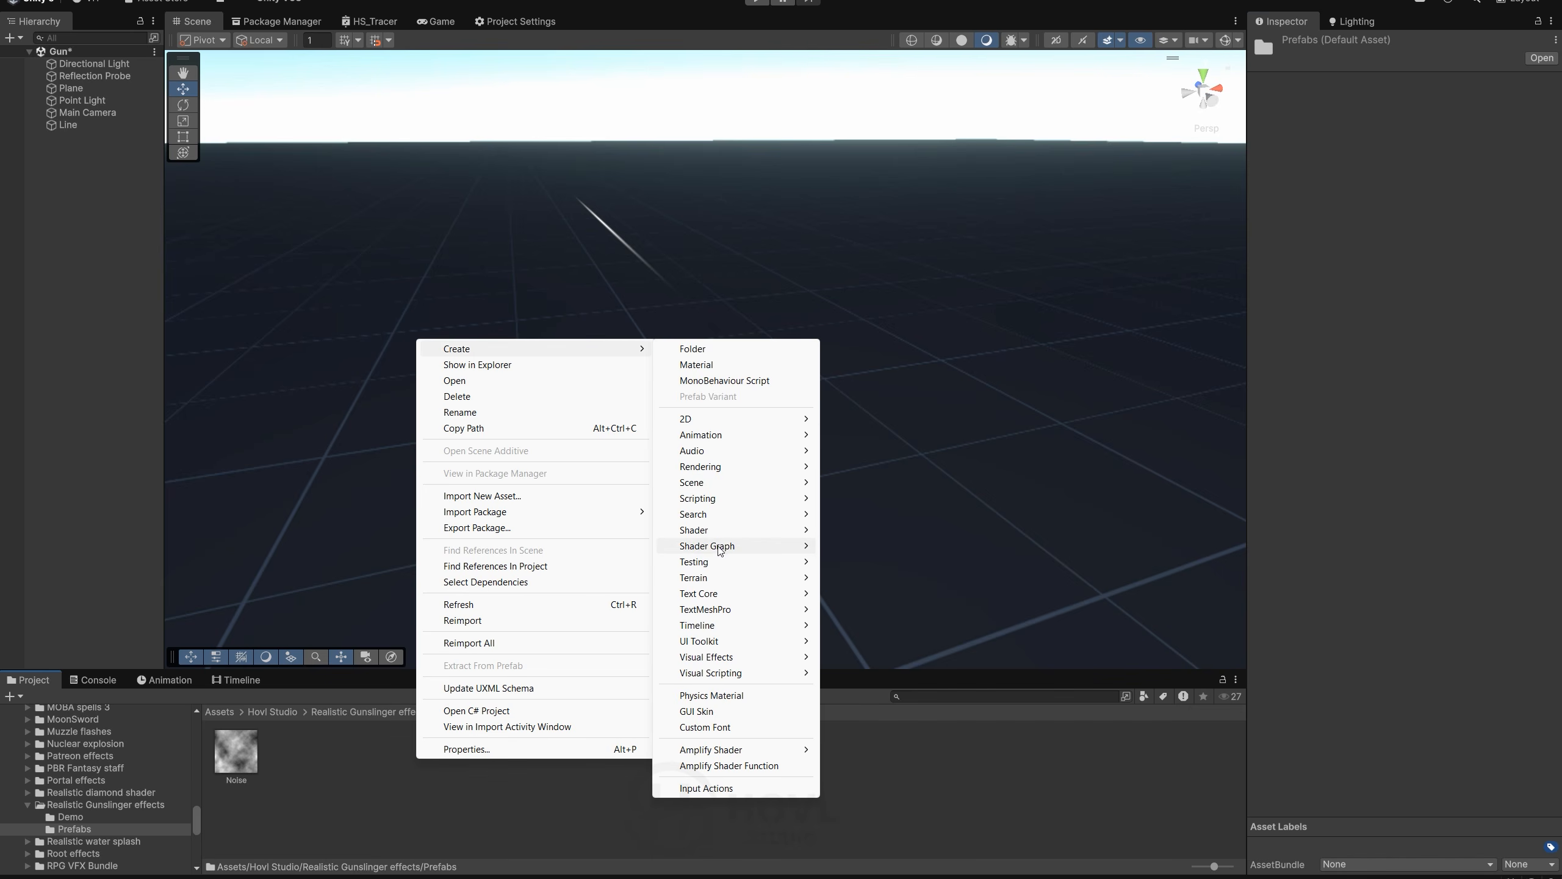
mouse_move(721, 550)
mouse_move(884, 563)
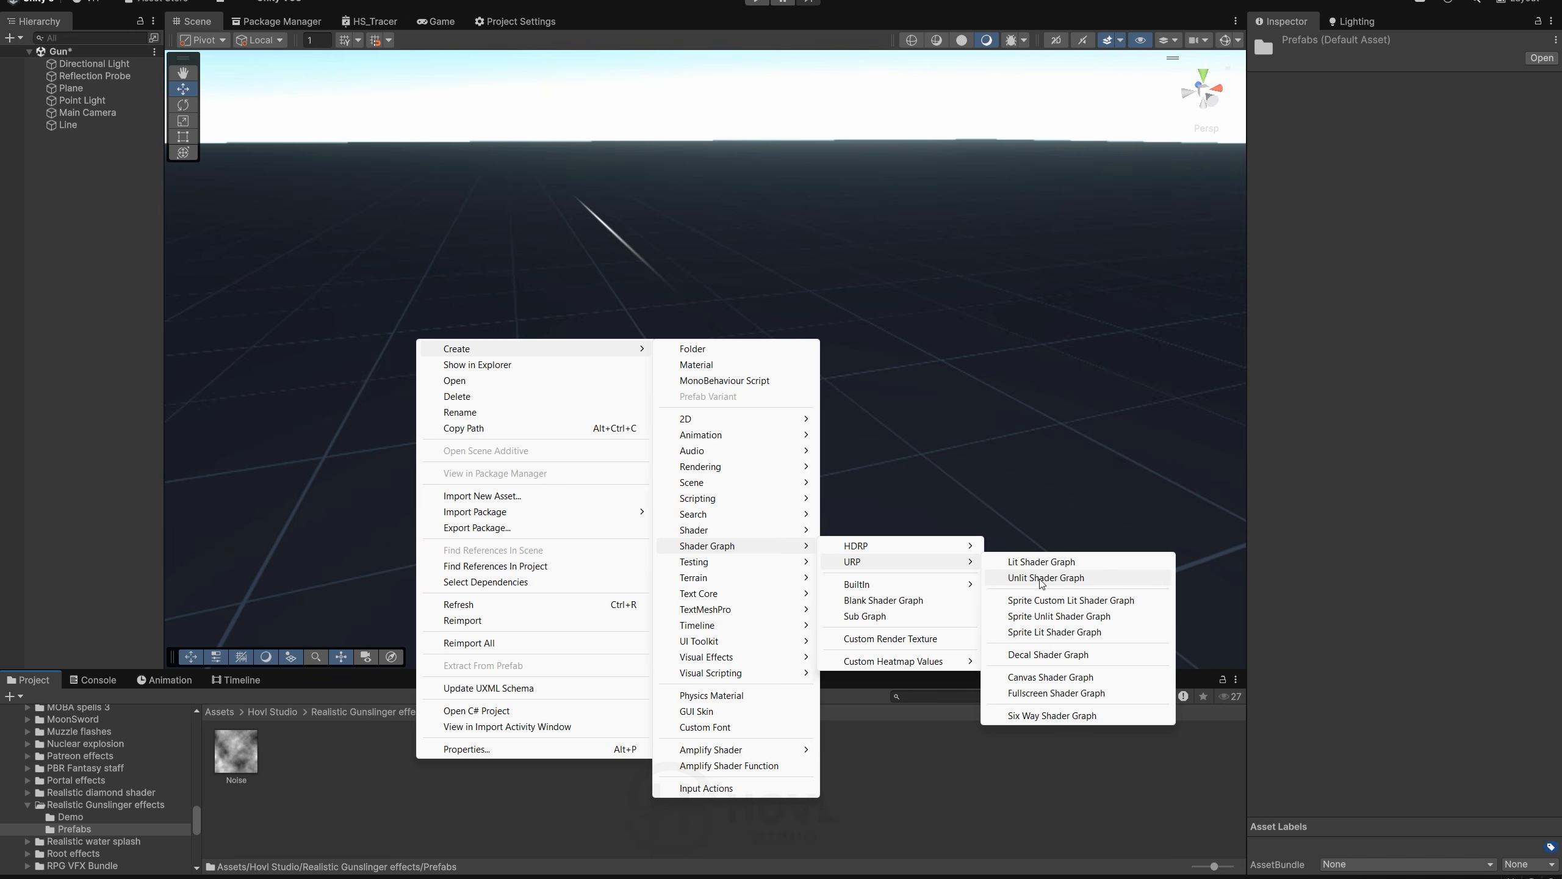
left_click(1046, 579)
type("Tracer")
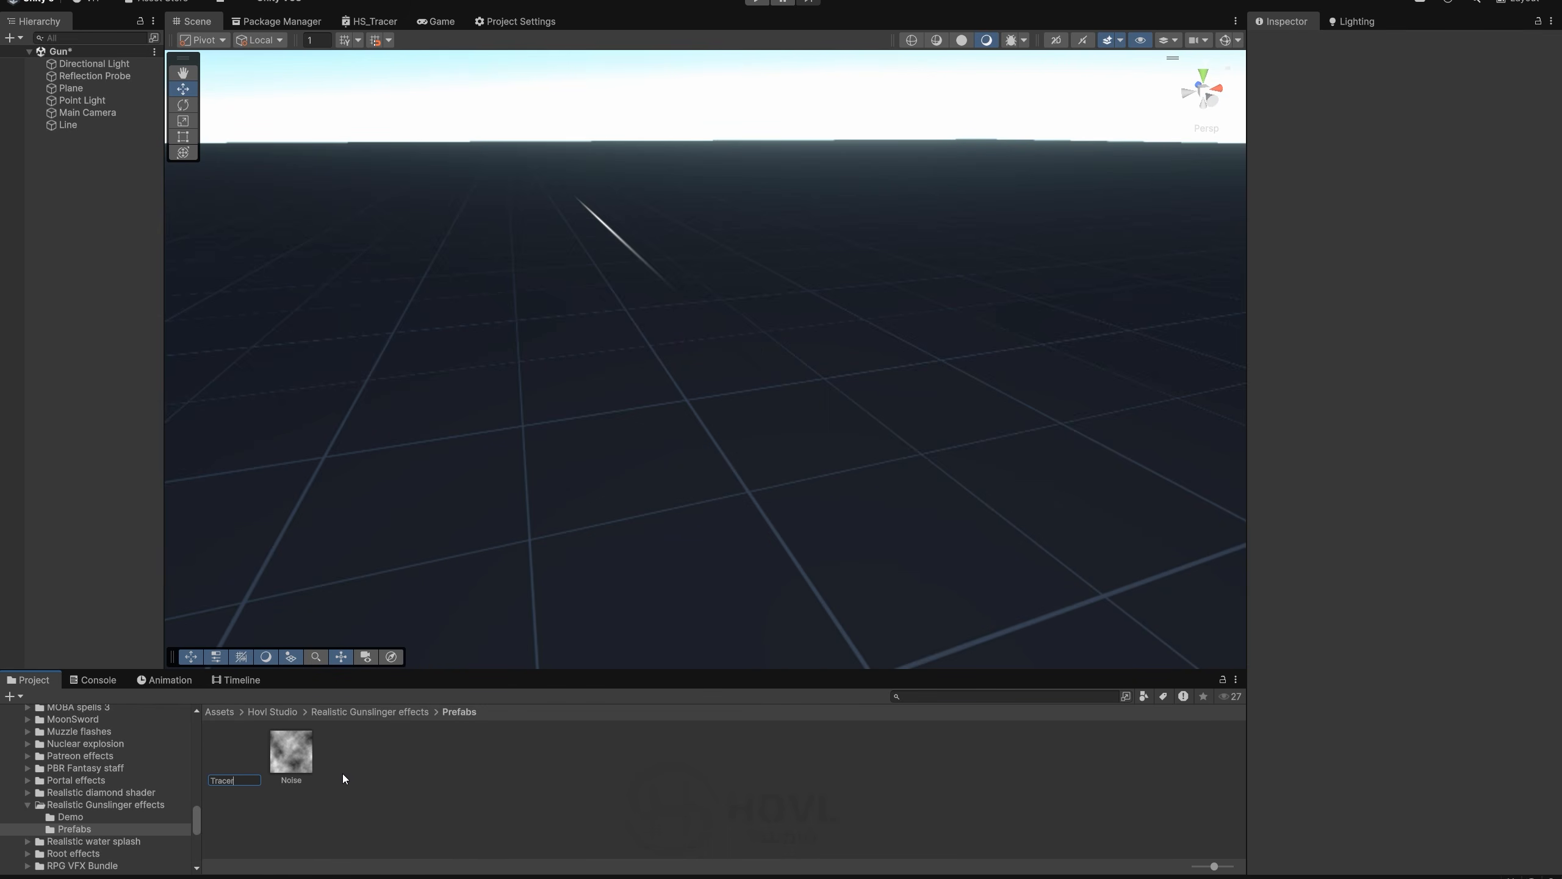
key("Return")
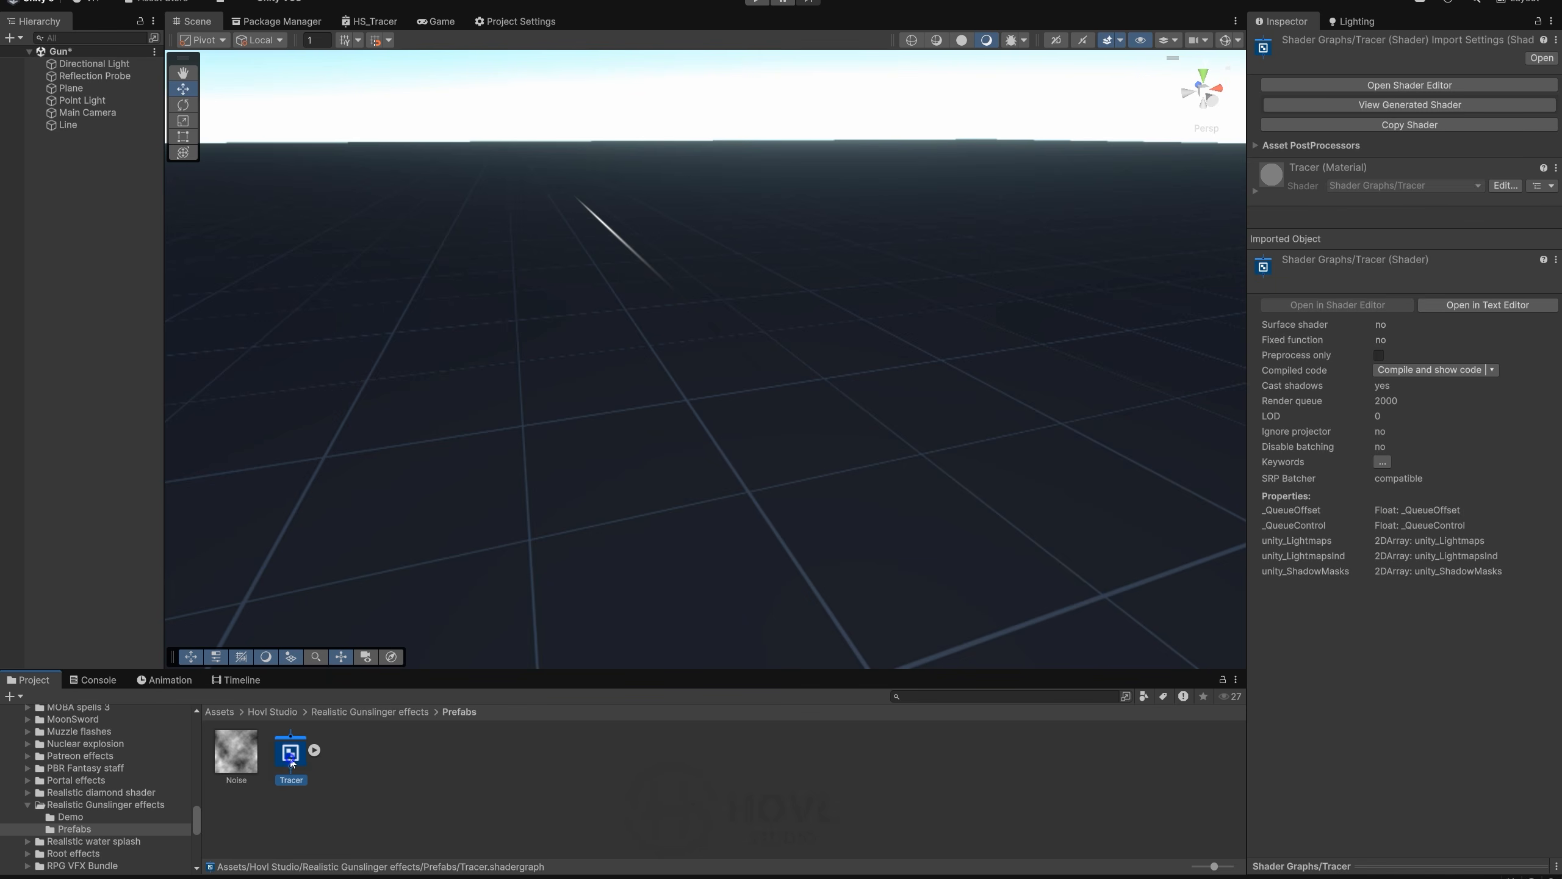
Step: Create a material from the Tracer shader graph and name it Tracer
right_click(290, 757)
left_click(343, 349)
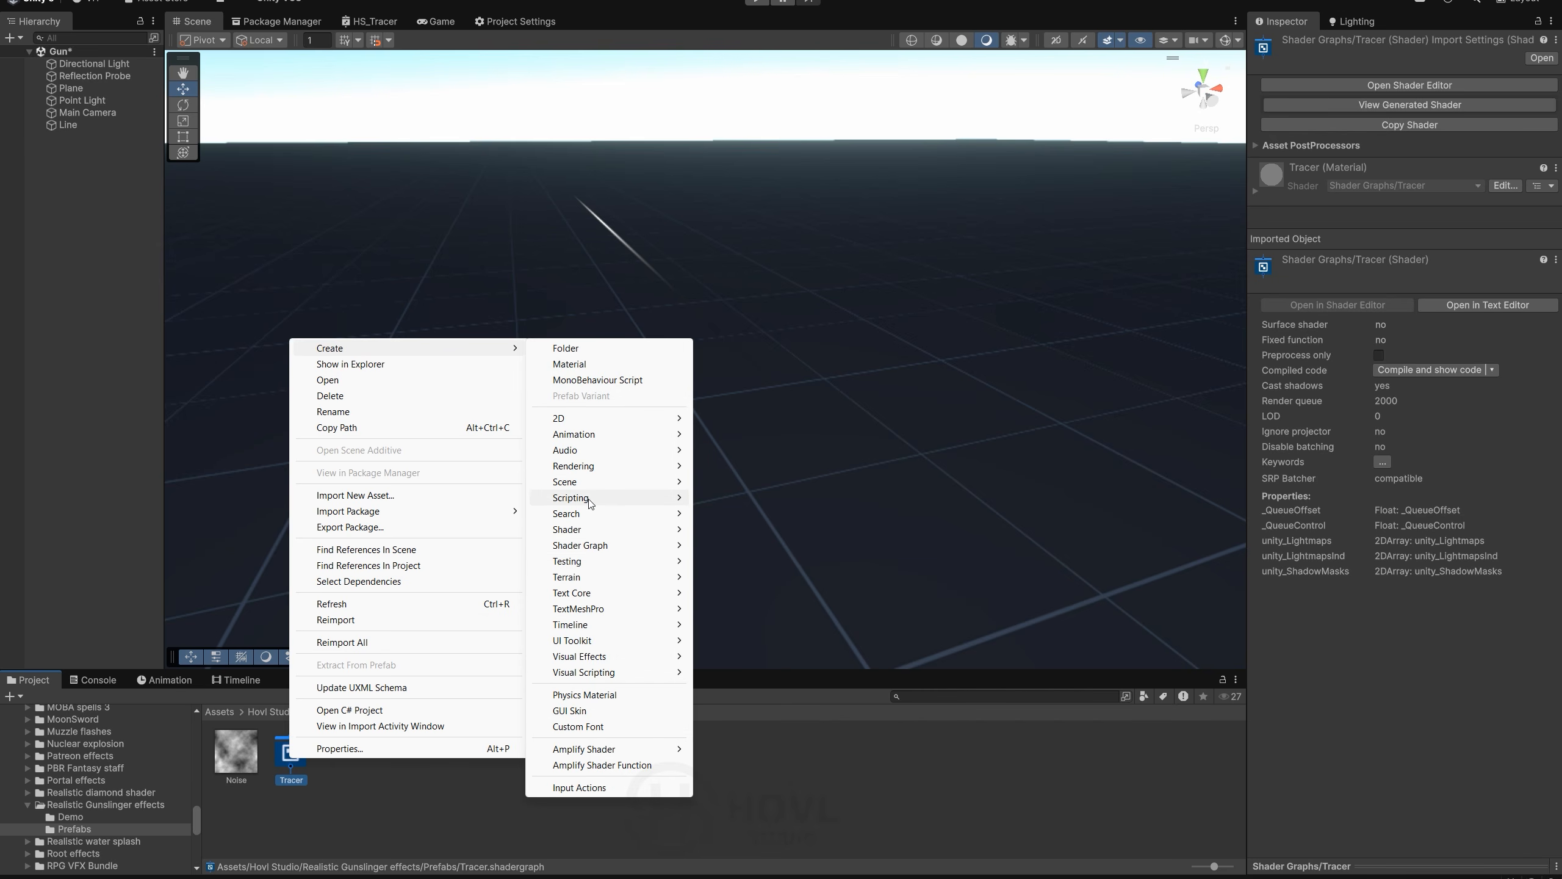
left_click(583, 366)
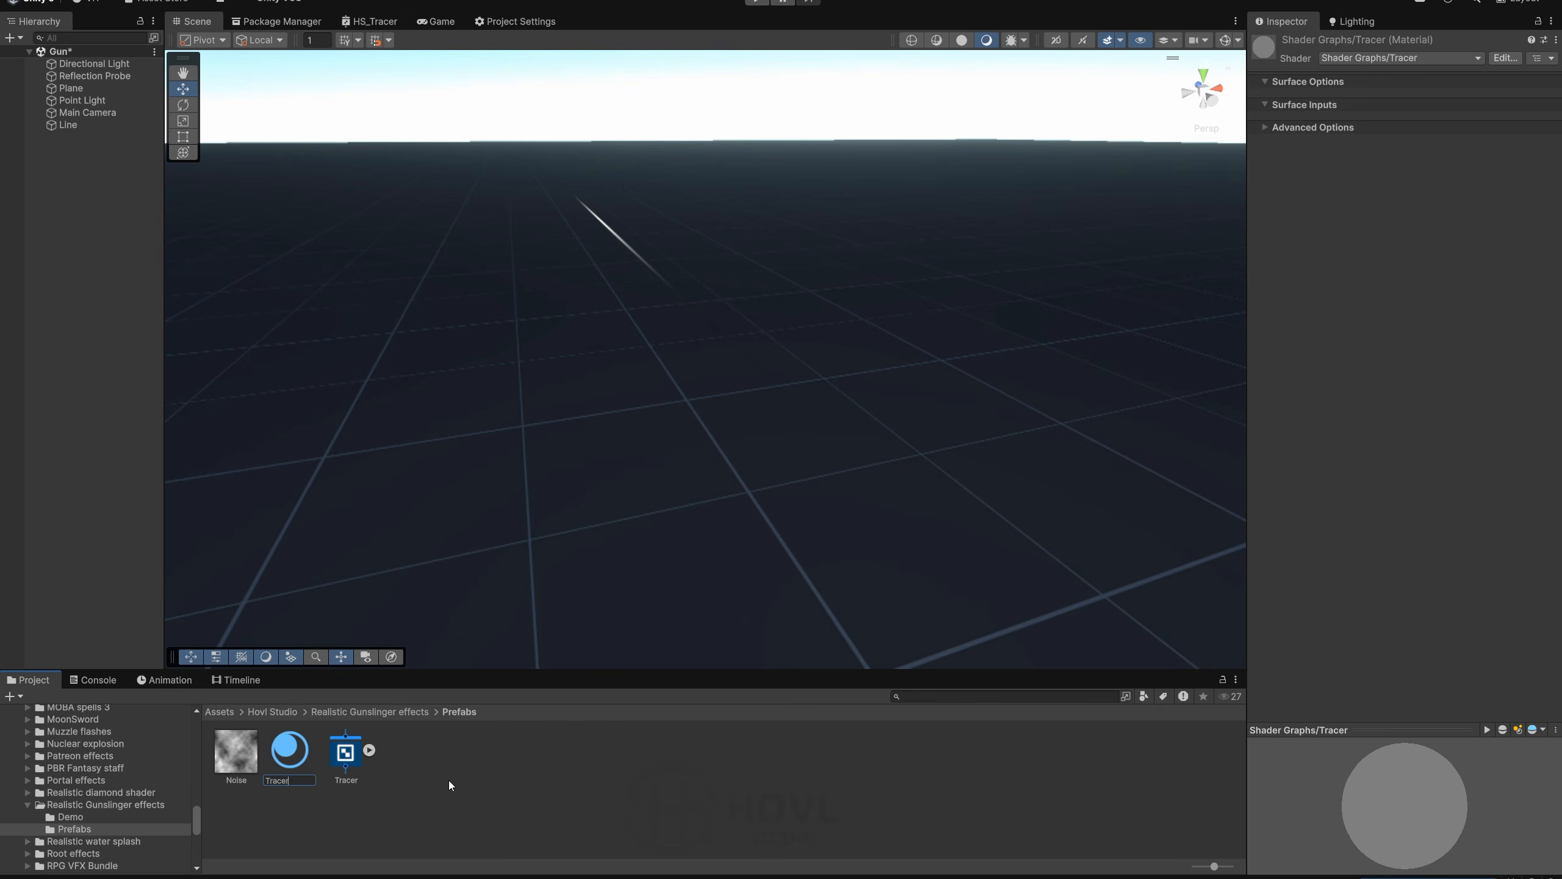
key("Return")
Step: Assign the Tracer material to Element 0 of the Line object's Line Renderer materials
left_click(68, 124)
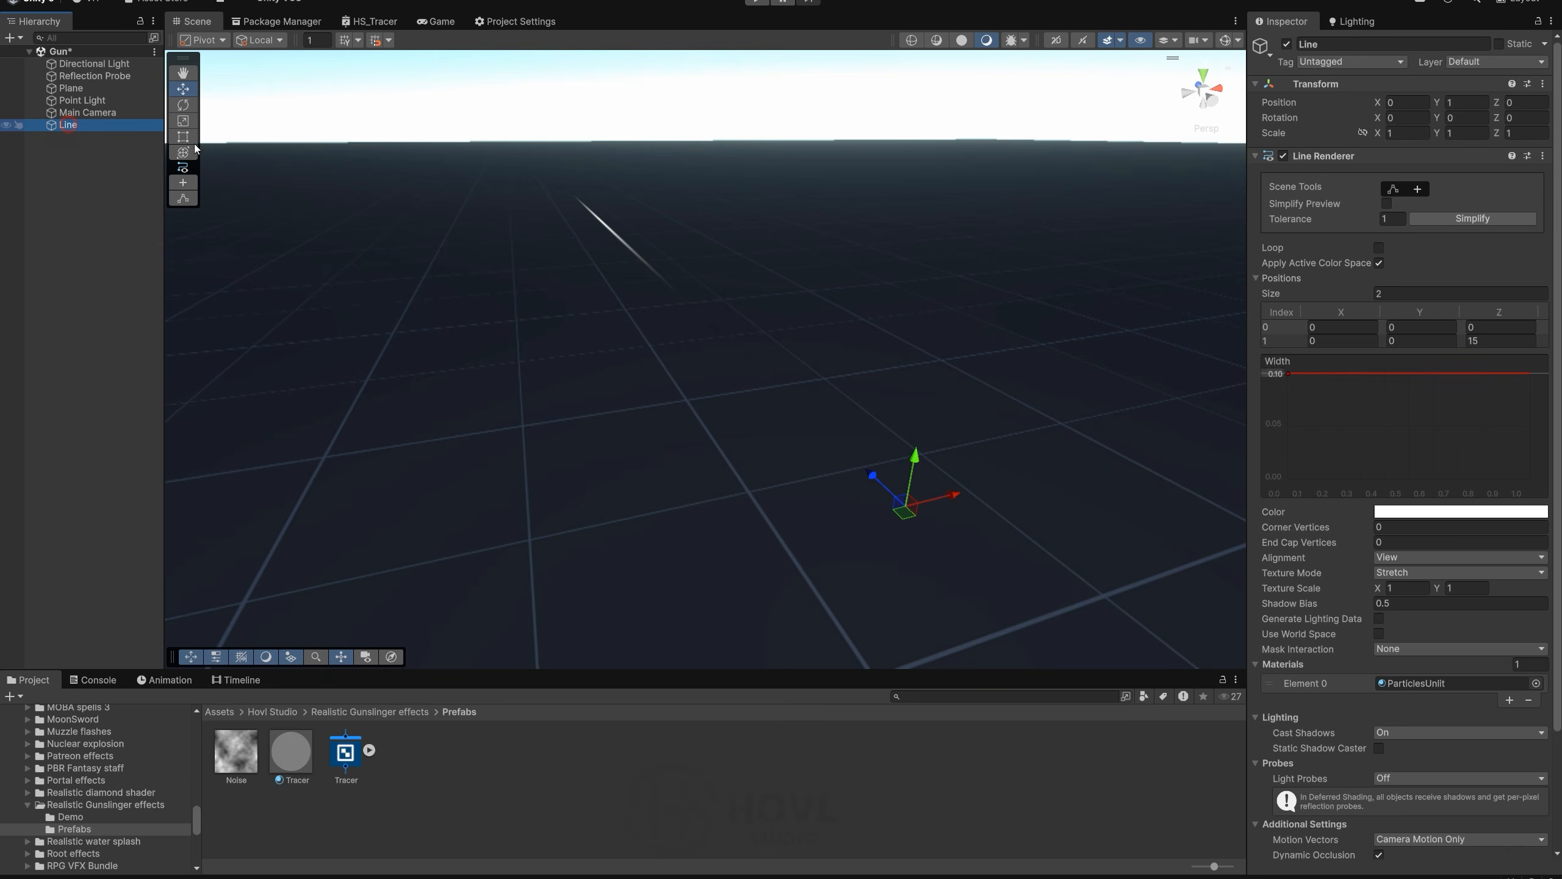
scroll(1508, 608, "down", 5)
left_click_drag(305, 754, 1434, 553)
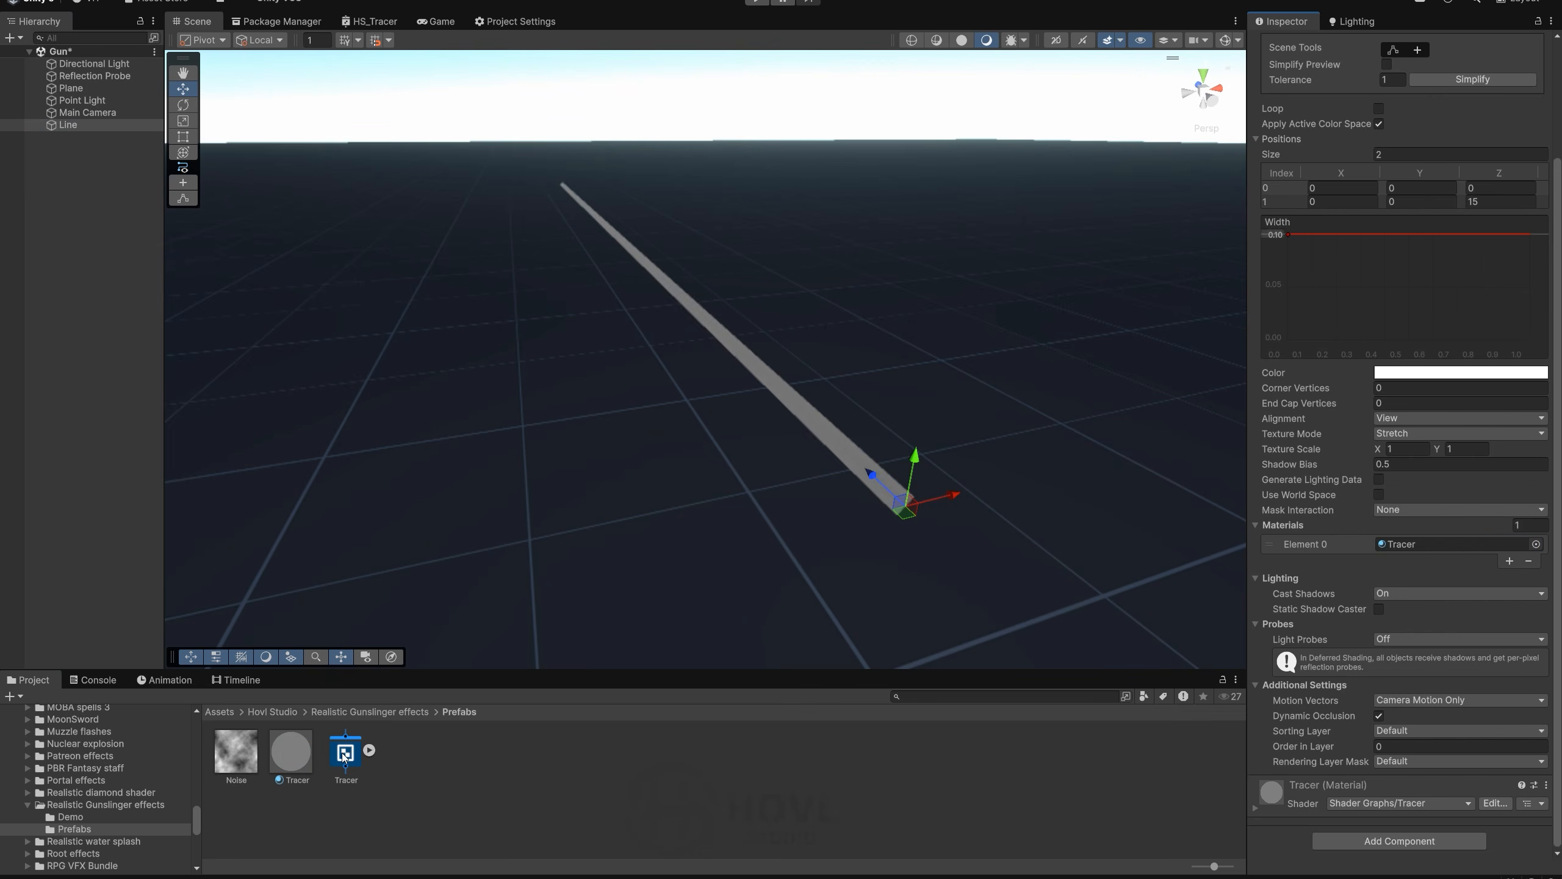
Step: Open the Tracer shader graph and set its Surface Type to Transparent and Render Face to Both
double_click(344, 752)
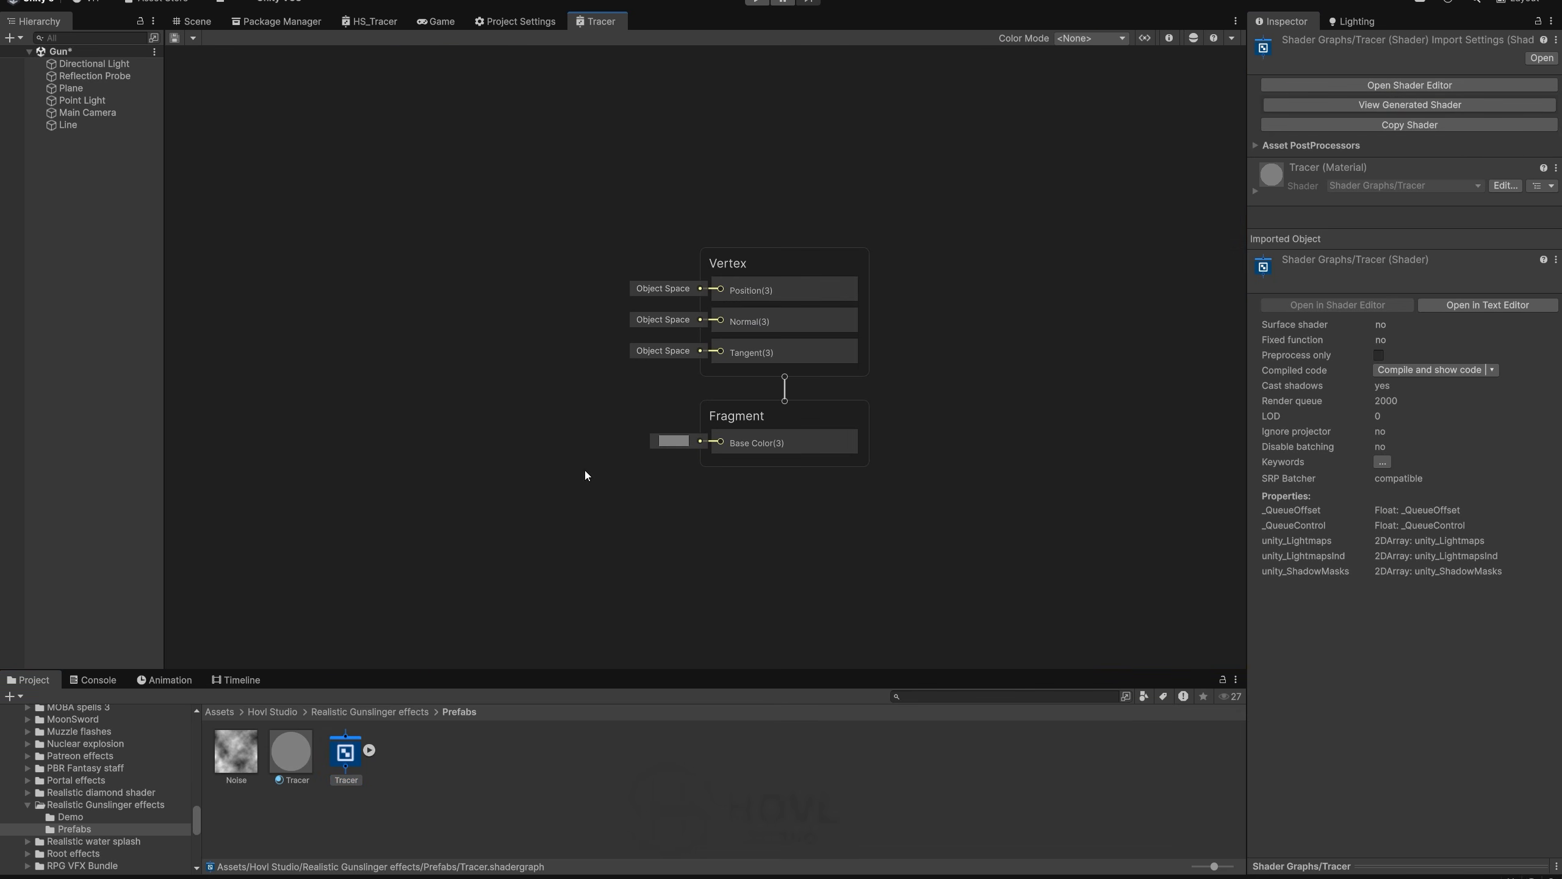
left_click_drag(425, 674, 424, 719)
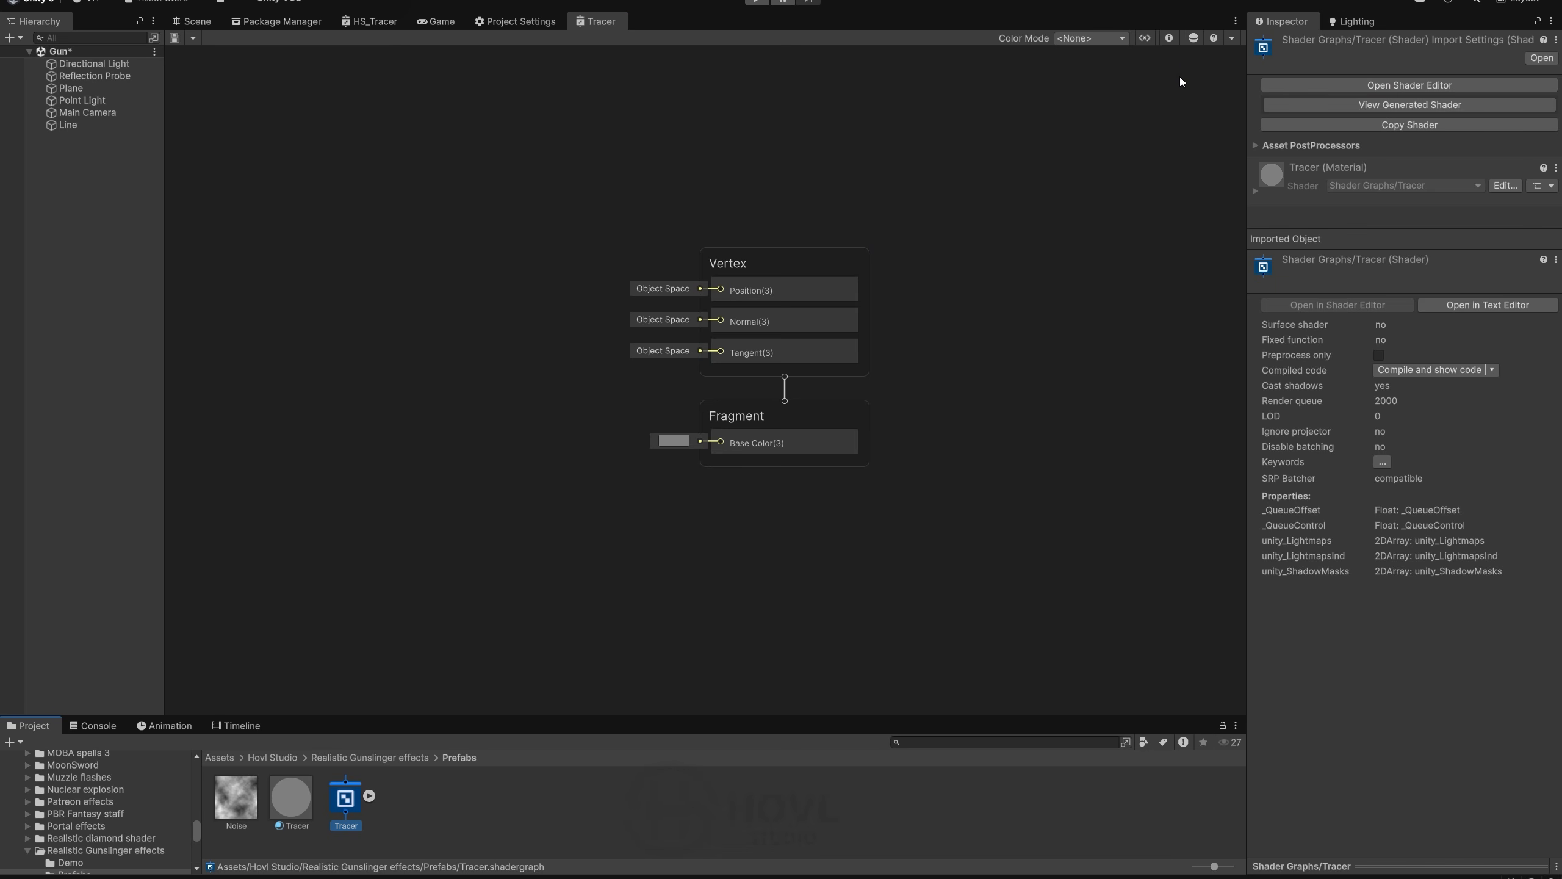
left_click(1169, 39)
left_click(1157, 243)
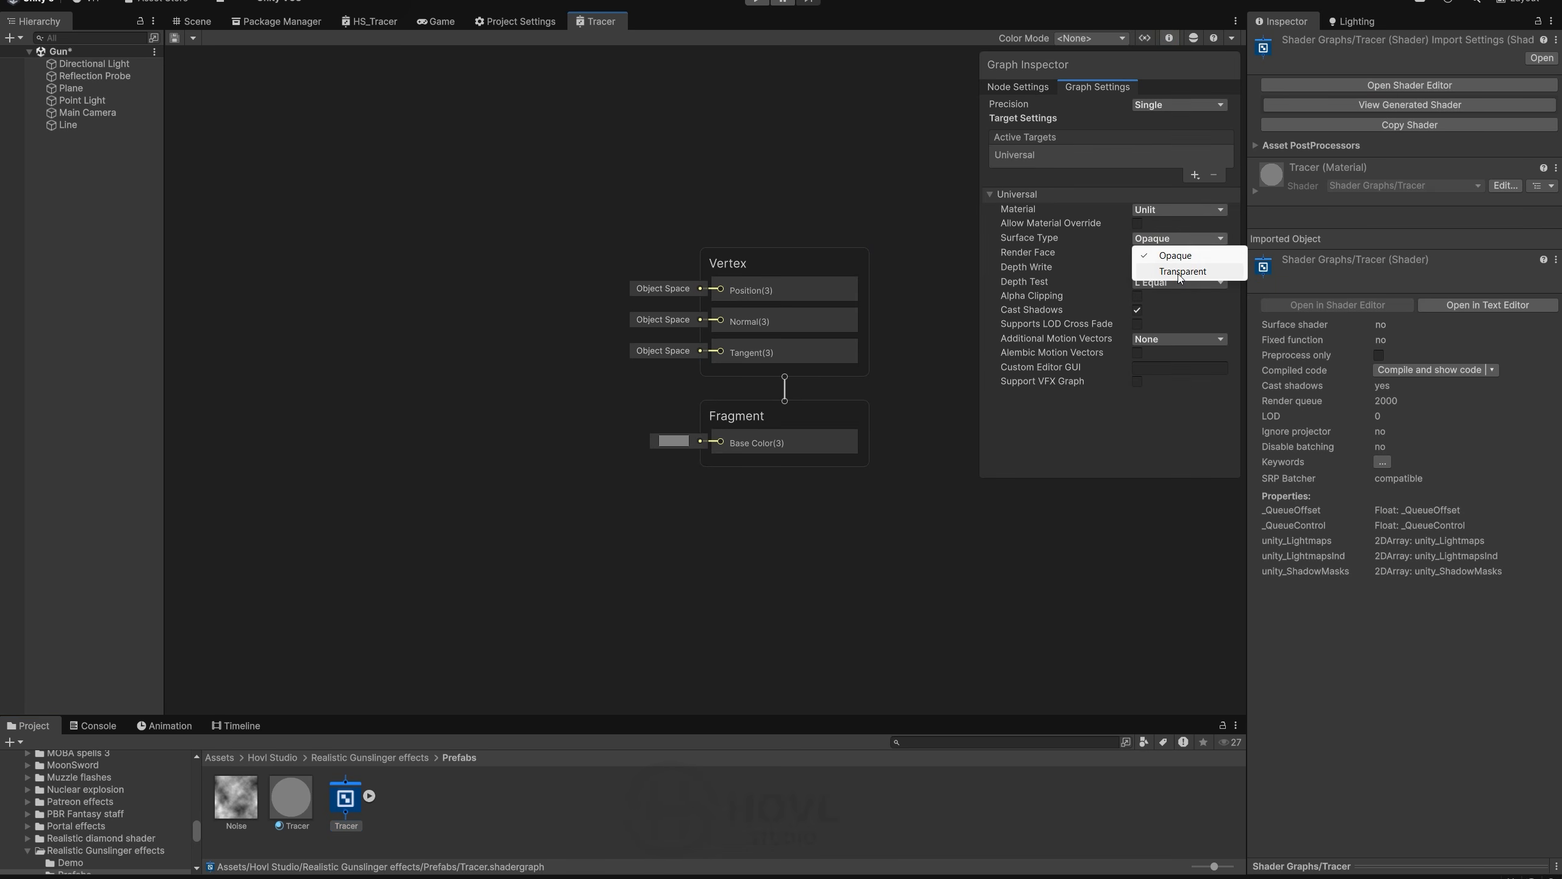
left_click(1153, 266)
left_click(1154, 274)
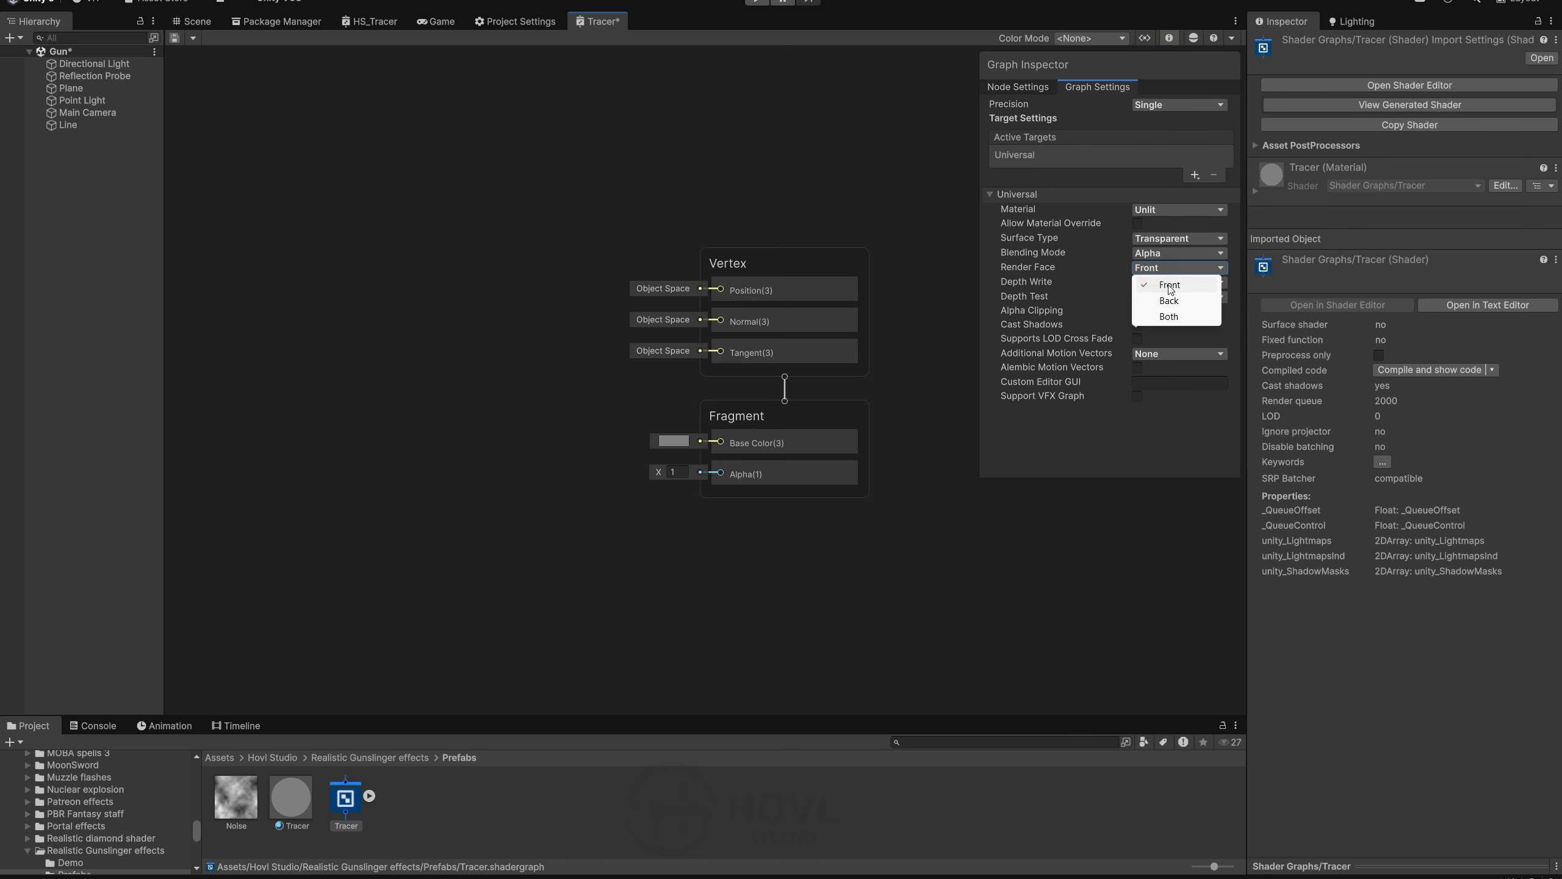
left_click(1183, 308)
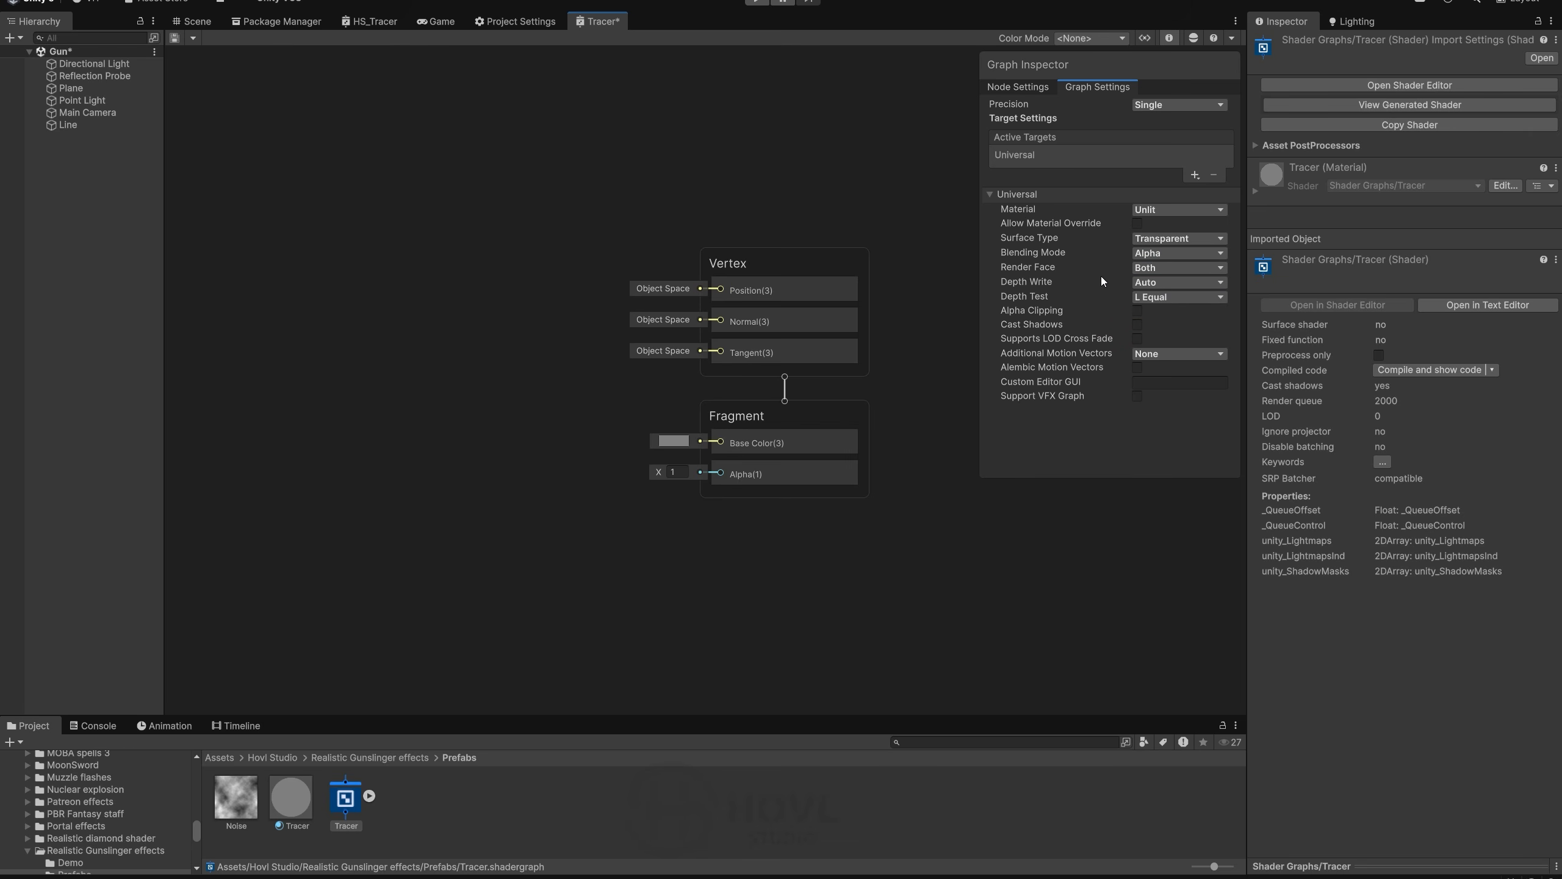
Step: Add a UV node with its preview collapsed, well to the left of the Vertex and Fragment blocks
scroll(630, 191, "down", 1)
scroll(486, 193, "down", 2)
middle_click_drag(526, 234, 819, 295)
right_click(409, 197)
left_click(458, 206)
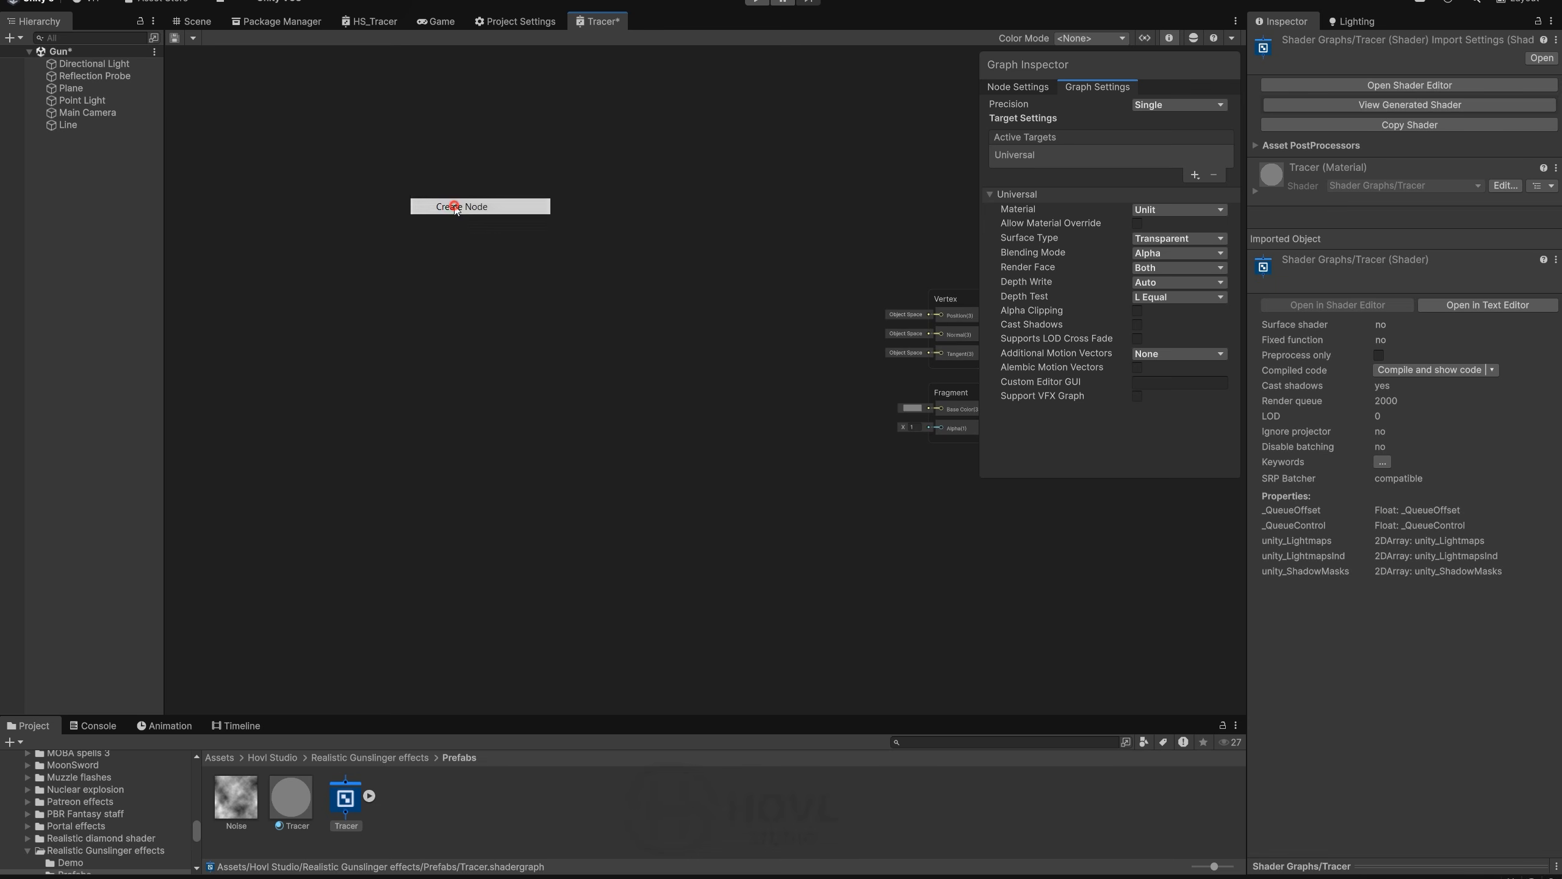
type("uv")
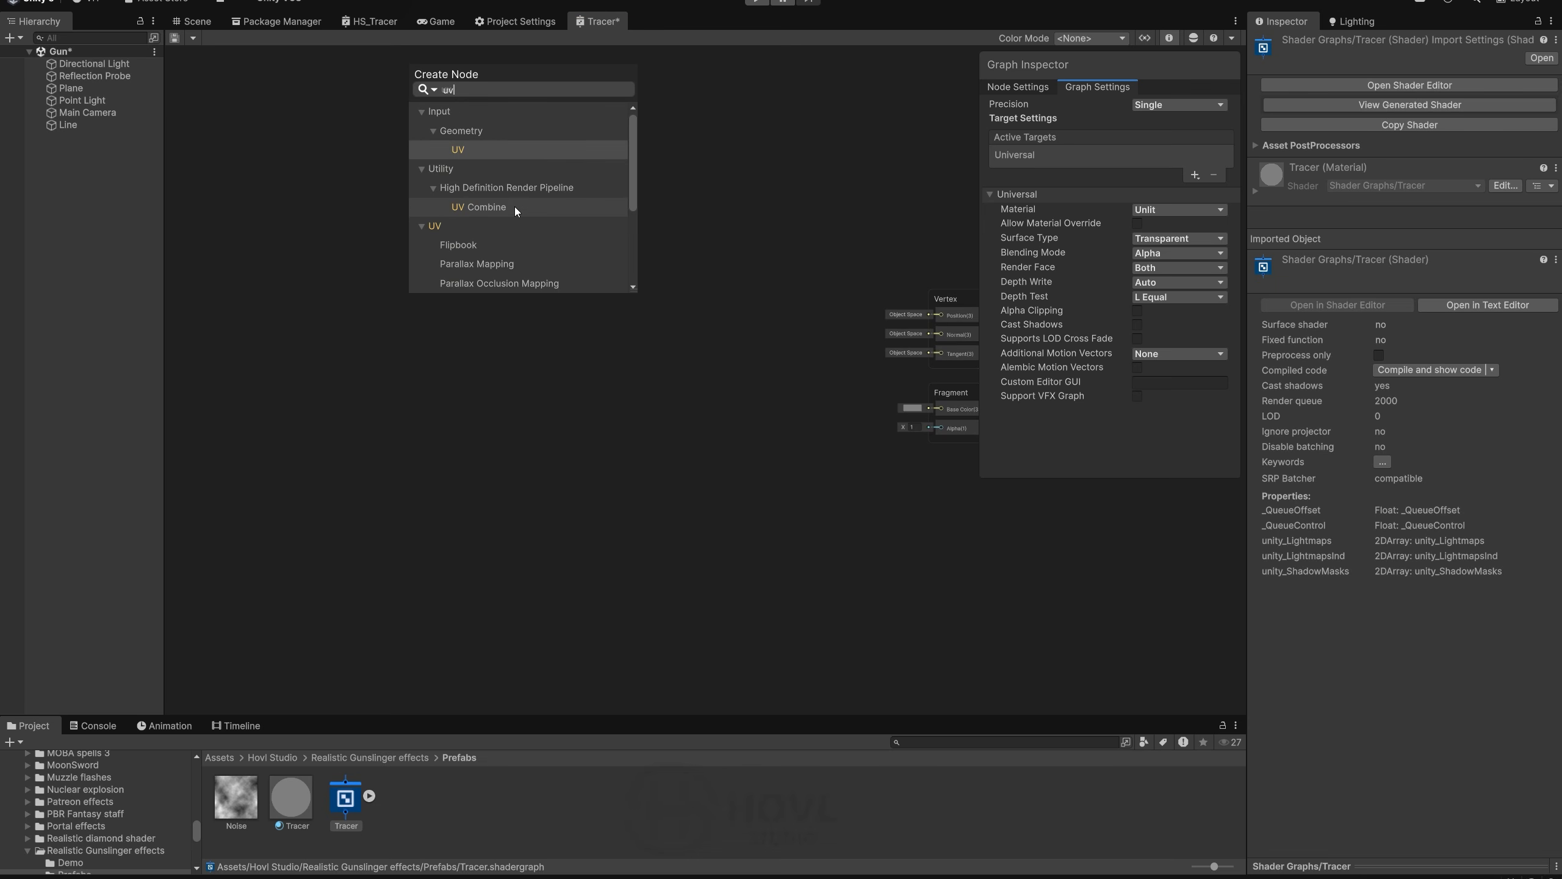
left_click(489, 149)
left_click(458, 271)
left_click_drag(407, 224, 320, 223)
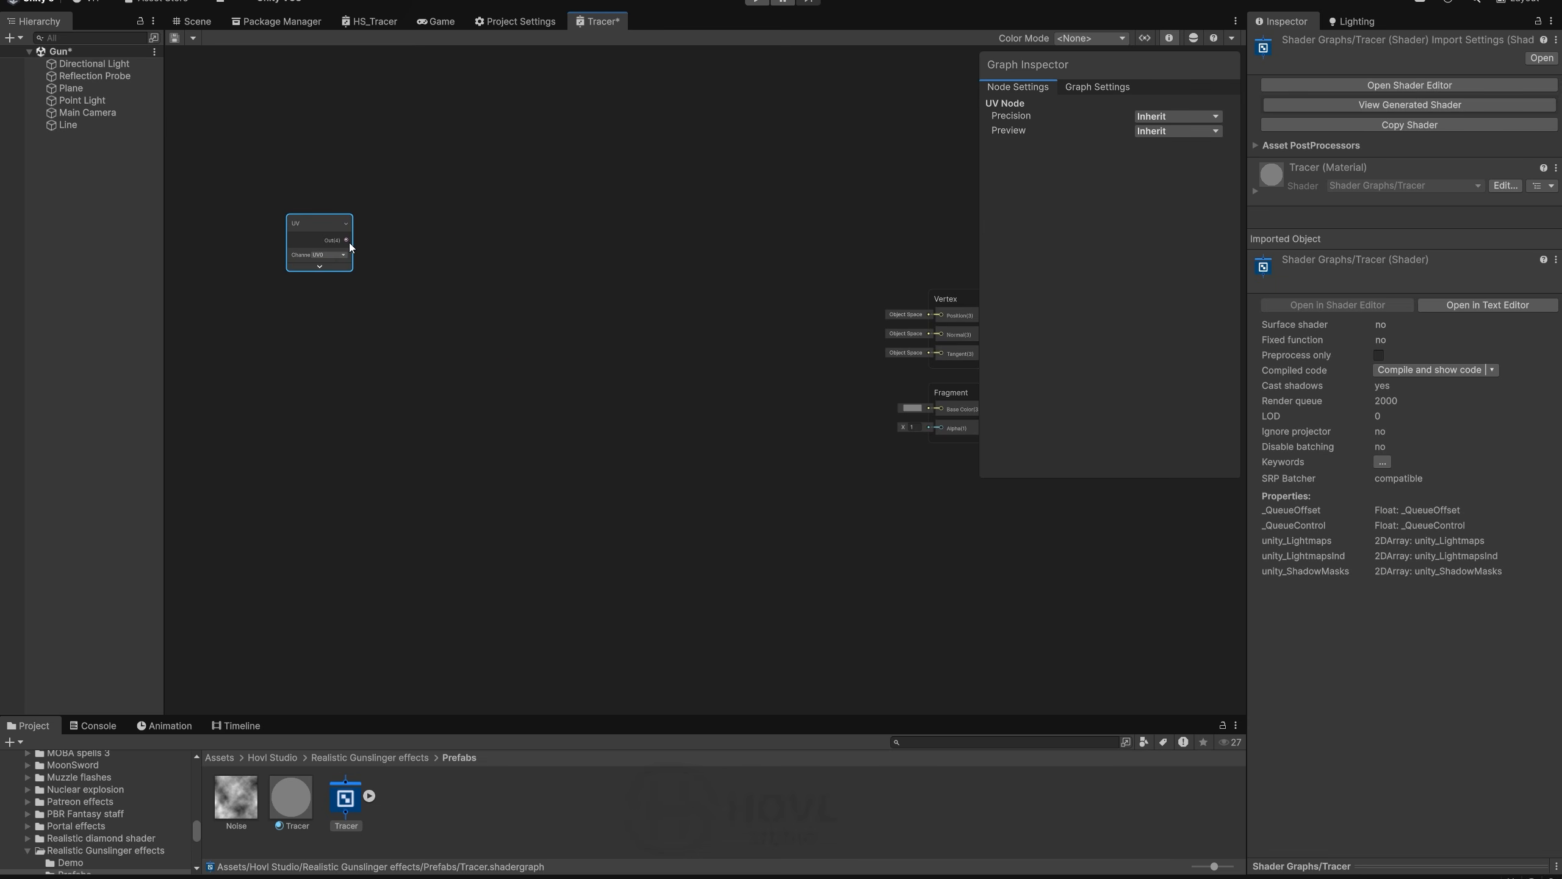
Step: Feed the UV output into a new Split node placed right beside the UV node
key("space")
type("split")
left_click(485, 299)
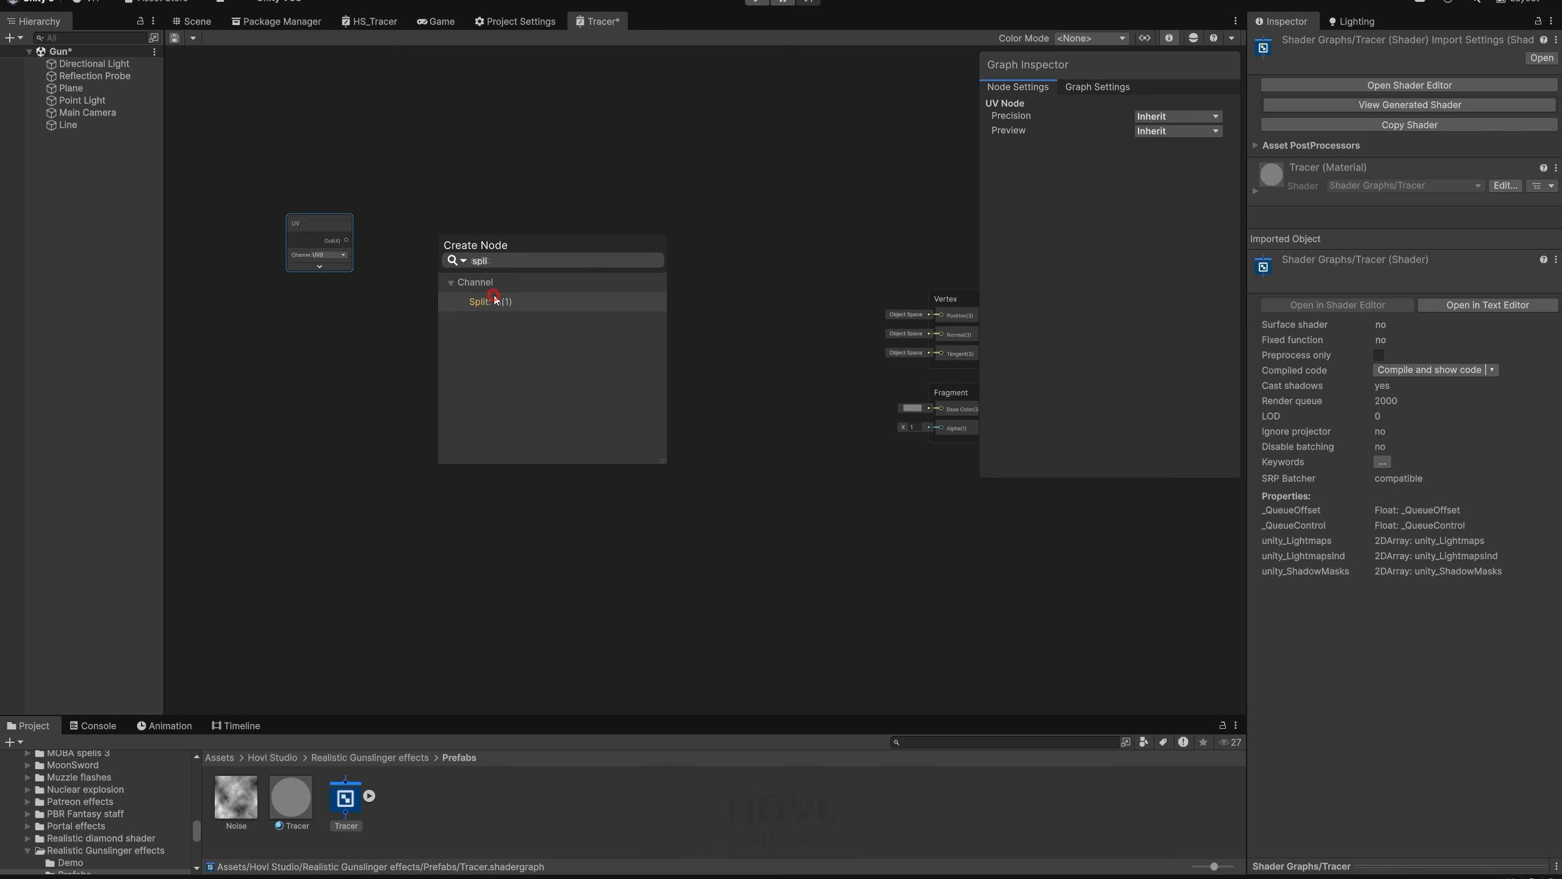
left_click_drag(422, 247, 385, 238)
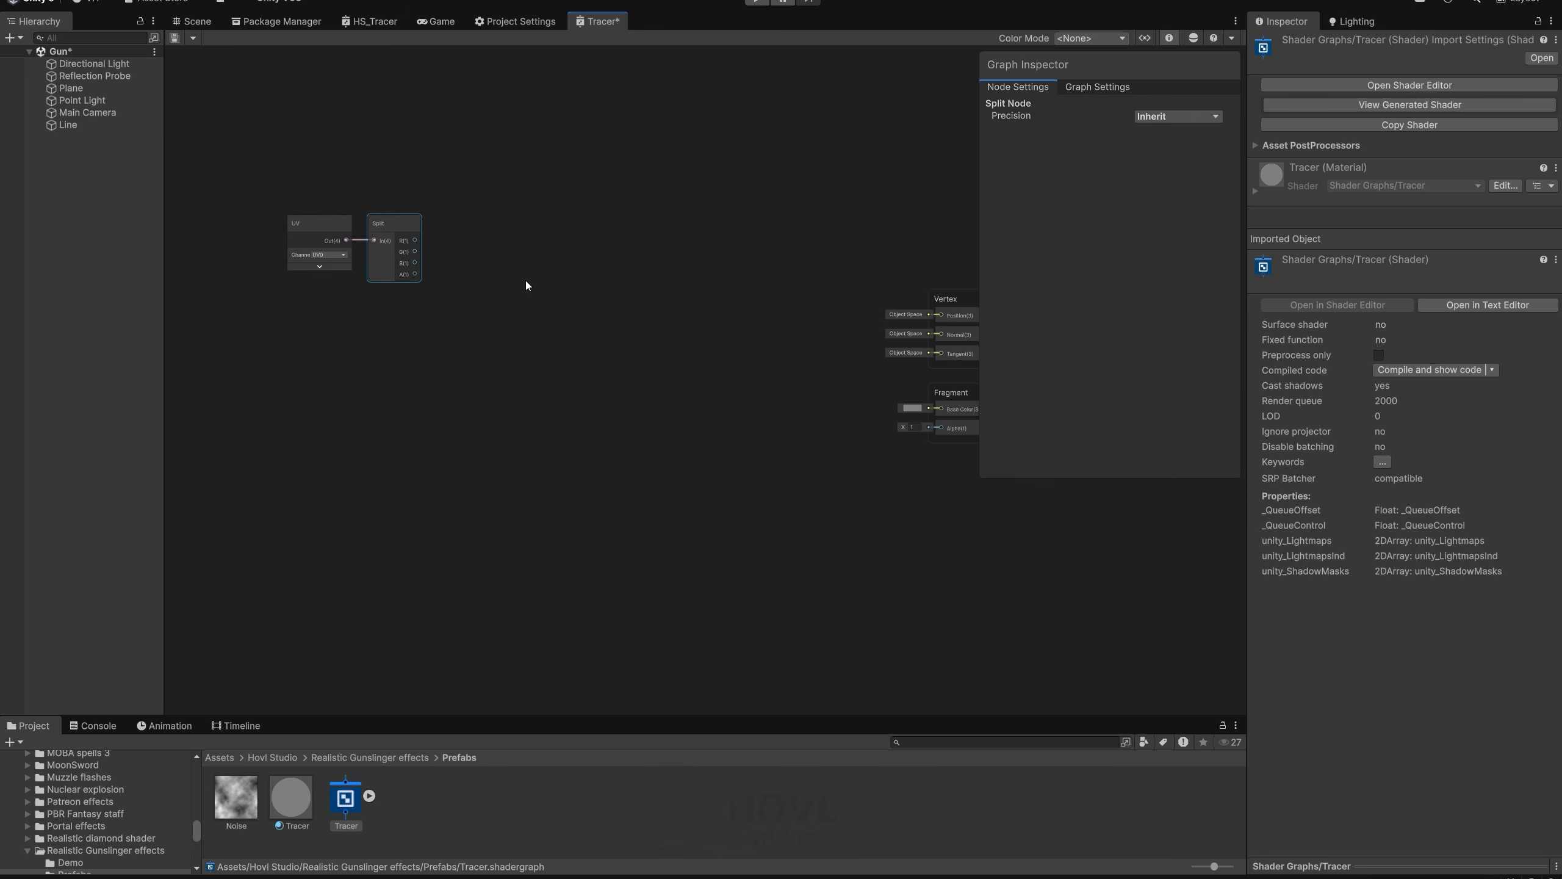
Step: Connect the Split node's G output to input A of a new Subtract node and set its B value to 0.5
scroll(554, 272, "up", 2)
left_click(569, 251)
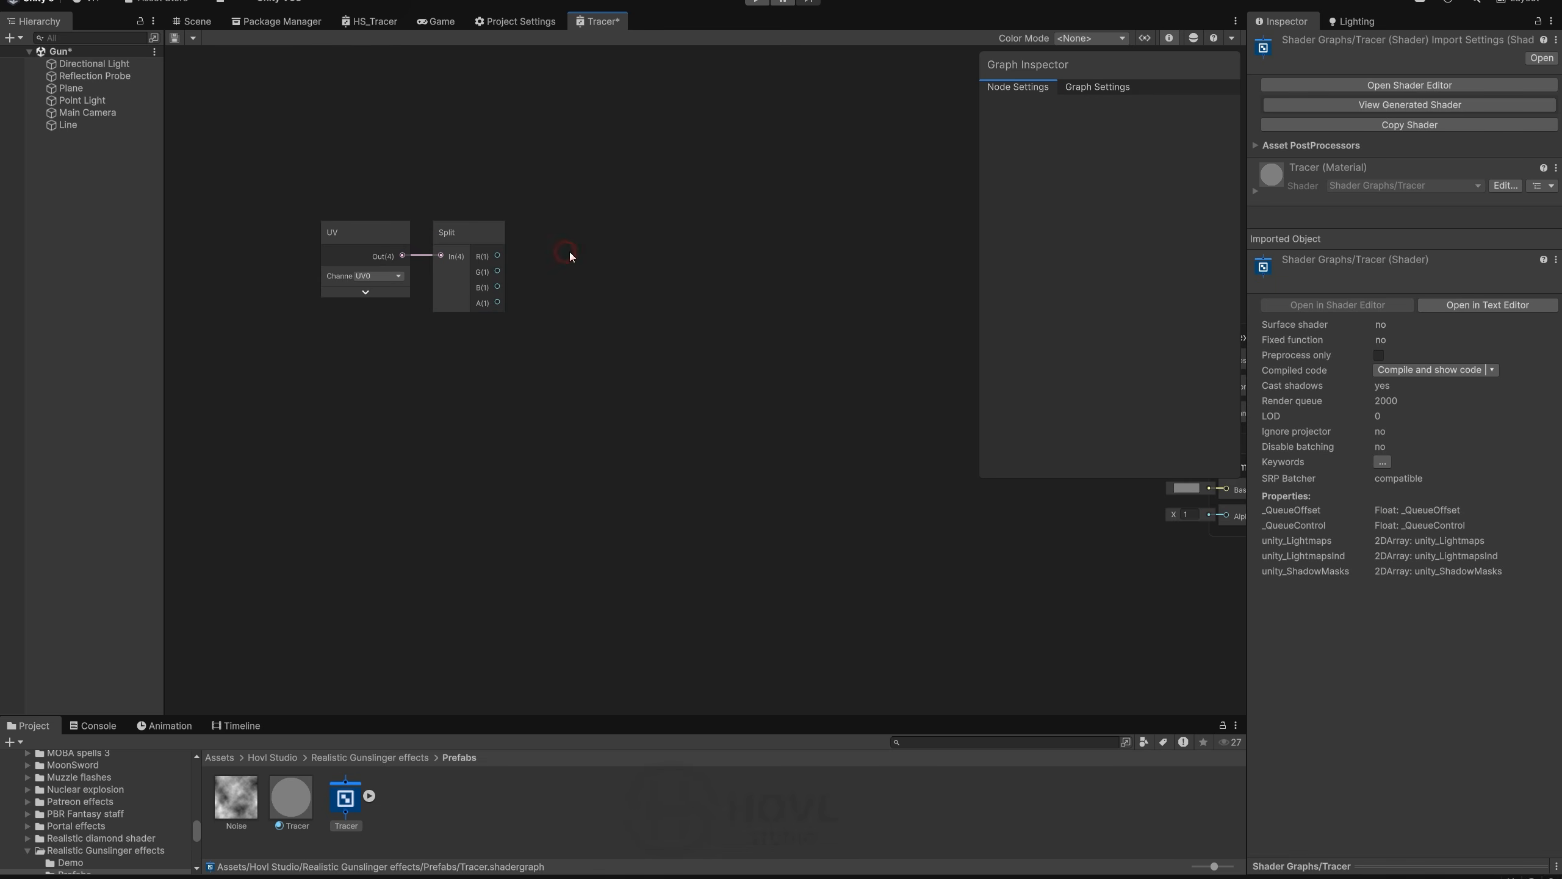
left_click_drag(500, 272, 503, 275)
left_click_drag(616, 278, 617, 279)
type("sub")
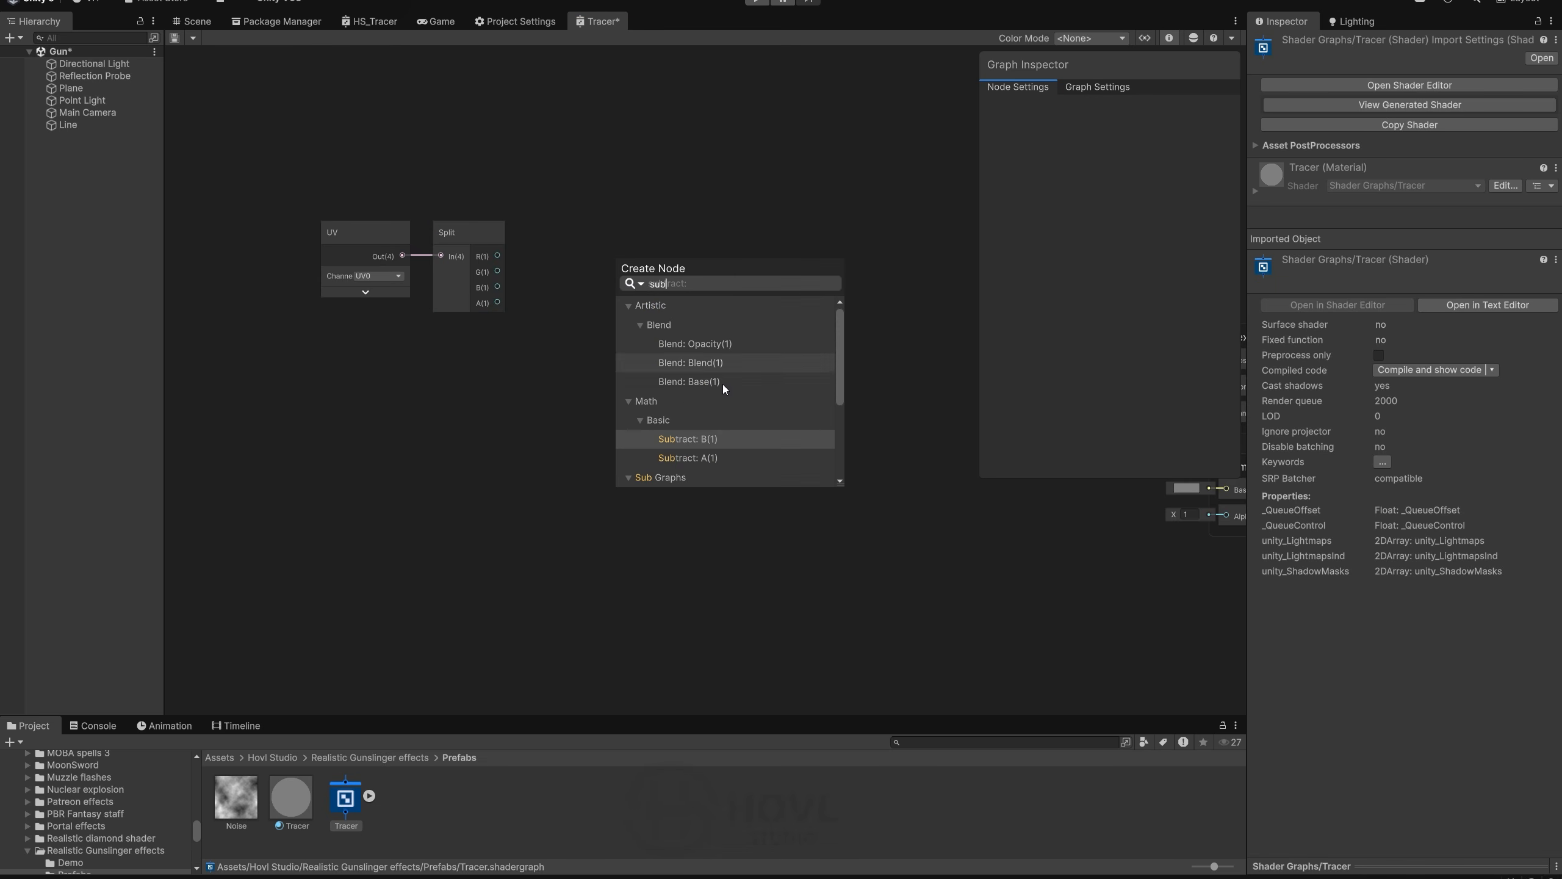
left_click(708, 439)
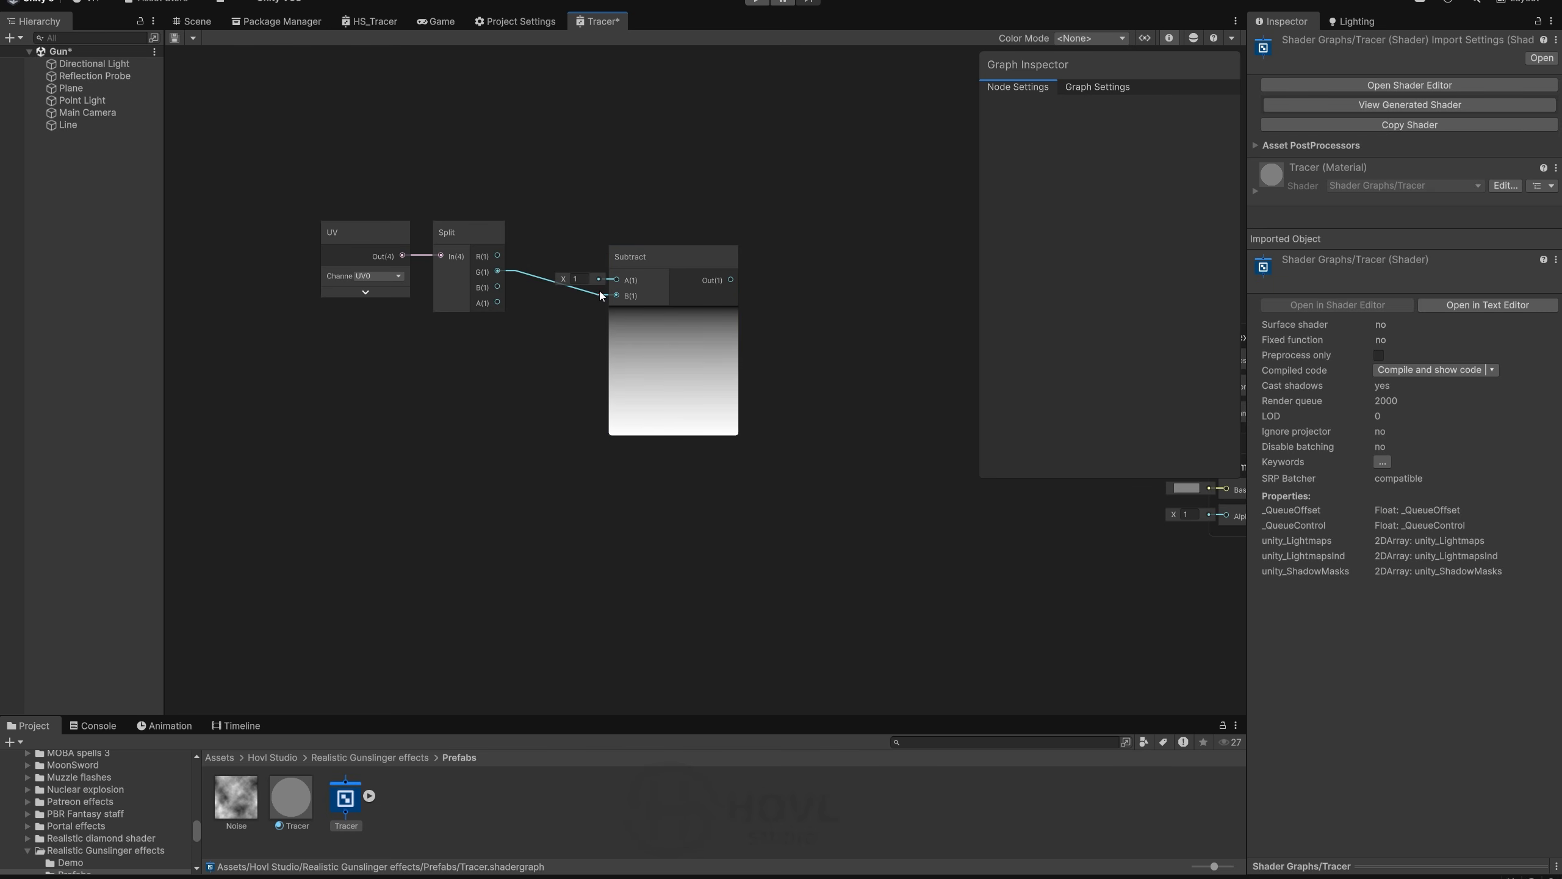
left_click_drag(602, 297, 616, 280)
left_click(578, 295)
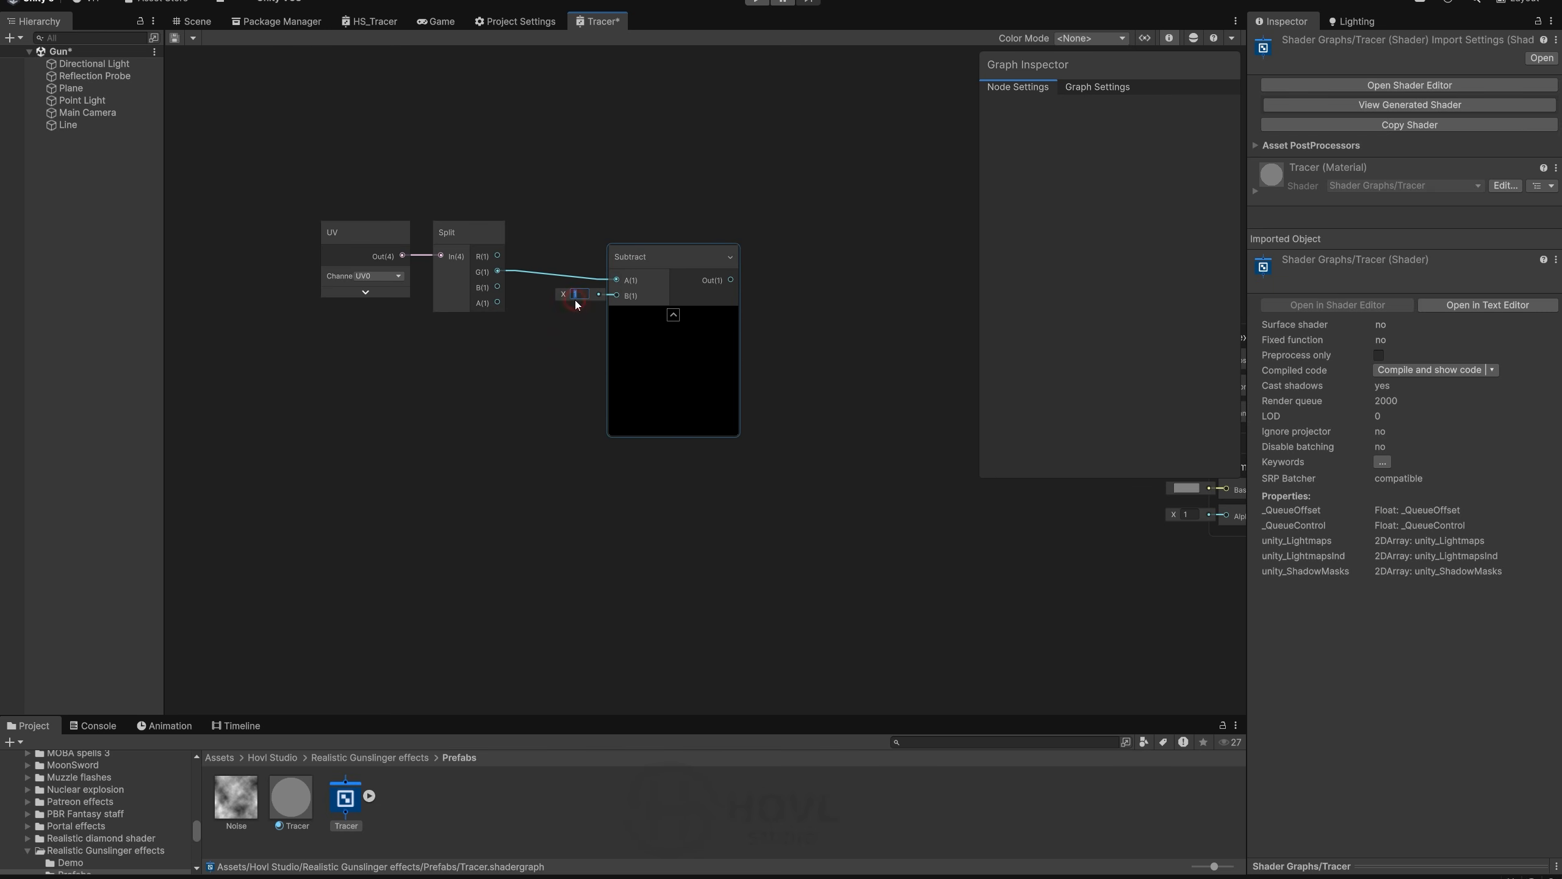
type("0.5")
left_click_drag(668, 278, 642, 261)
Step: Connect the Subtract output to a new Absolute node and place it beside the Subtract node
middle_click_drag(789, 296, 579, 344)
left_click_drag(497, 312, 642, 317)
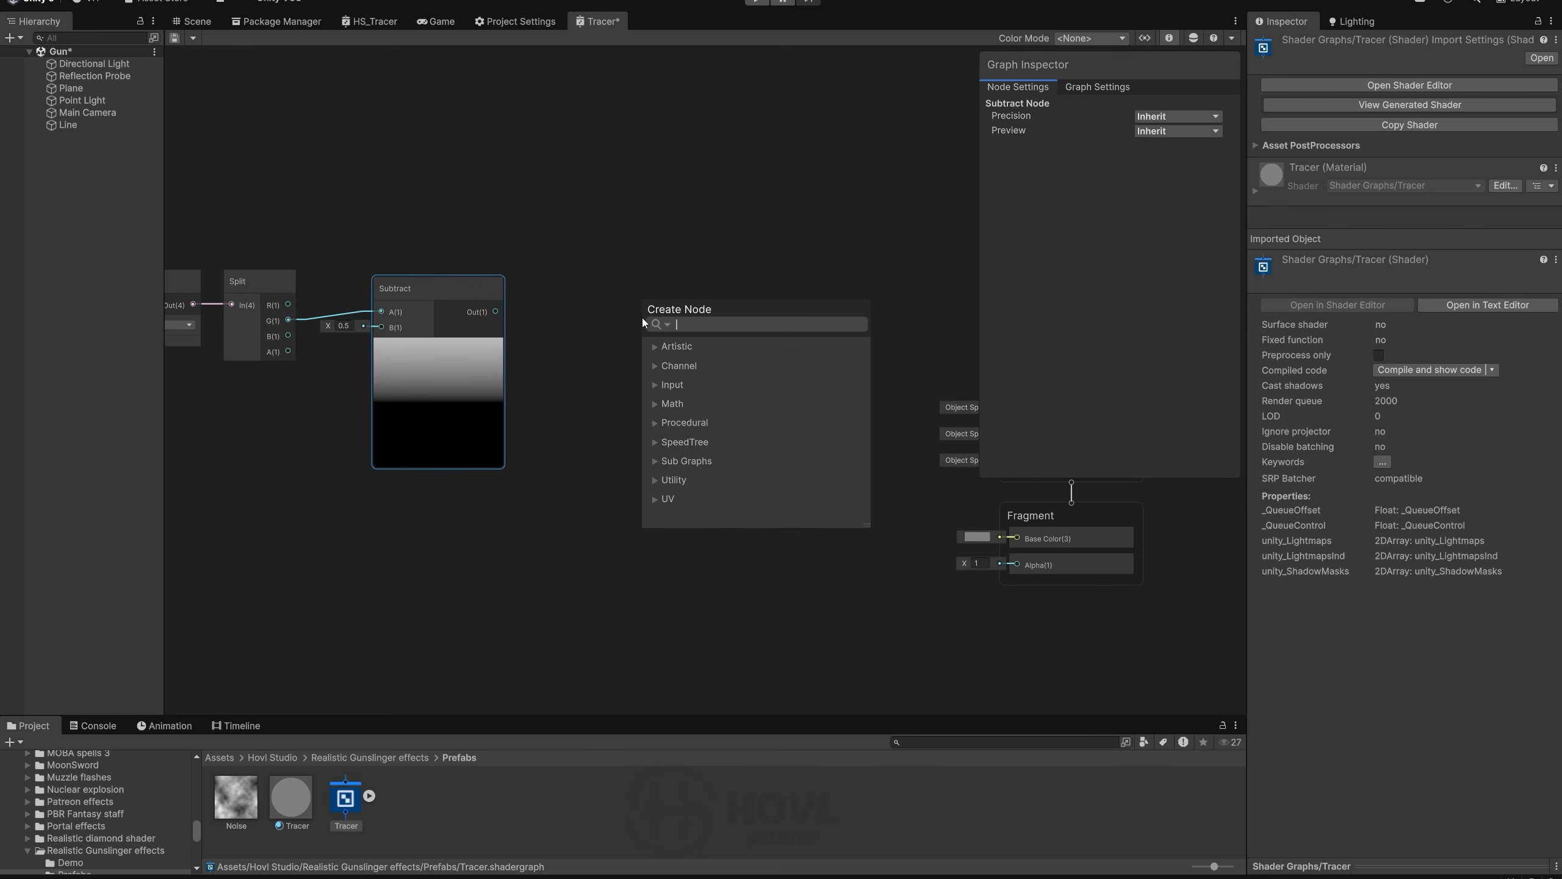
type("abs")
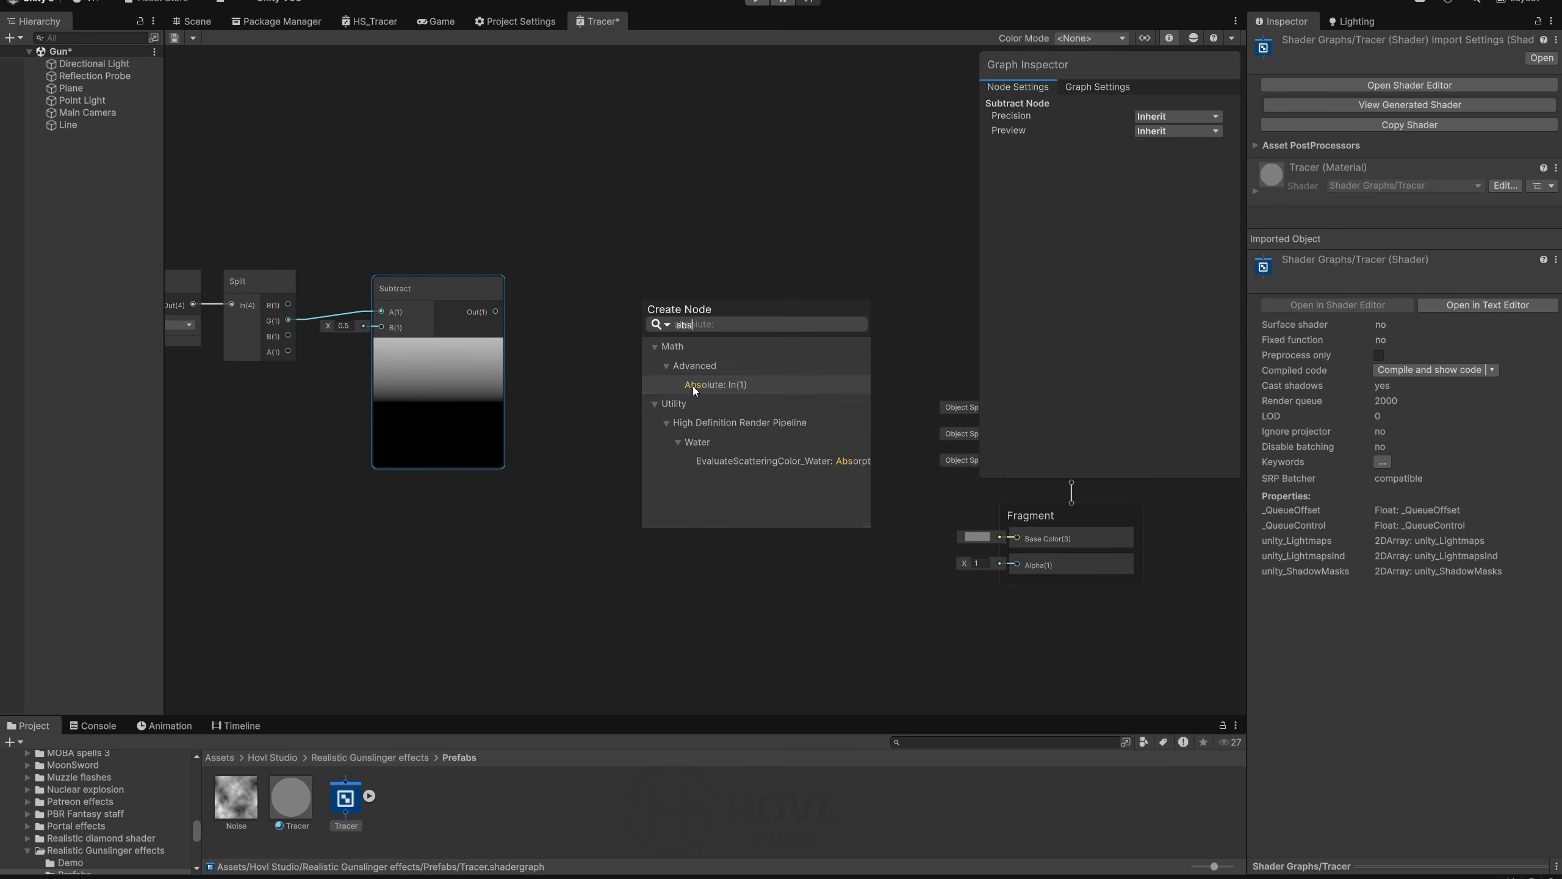
left_click(691, 386)
left_click_drag(646, 312, 547, 287)
Step: Connect the Absolute output to input A of a new Multiply node
left_click_drag(658, 311, 756, 314)
type("m")
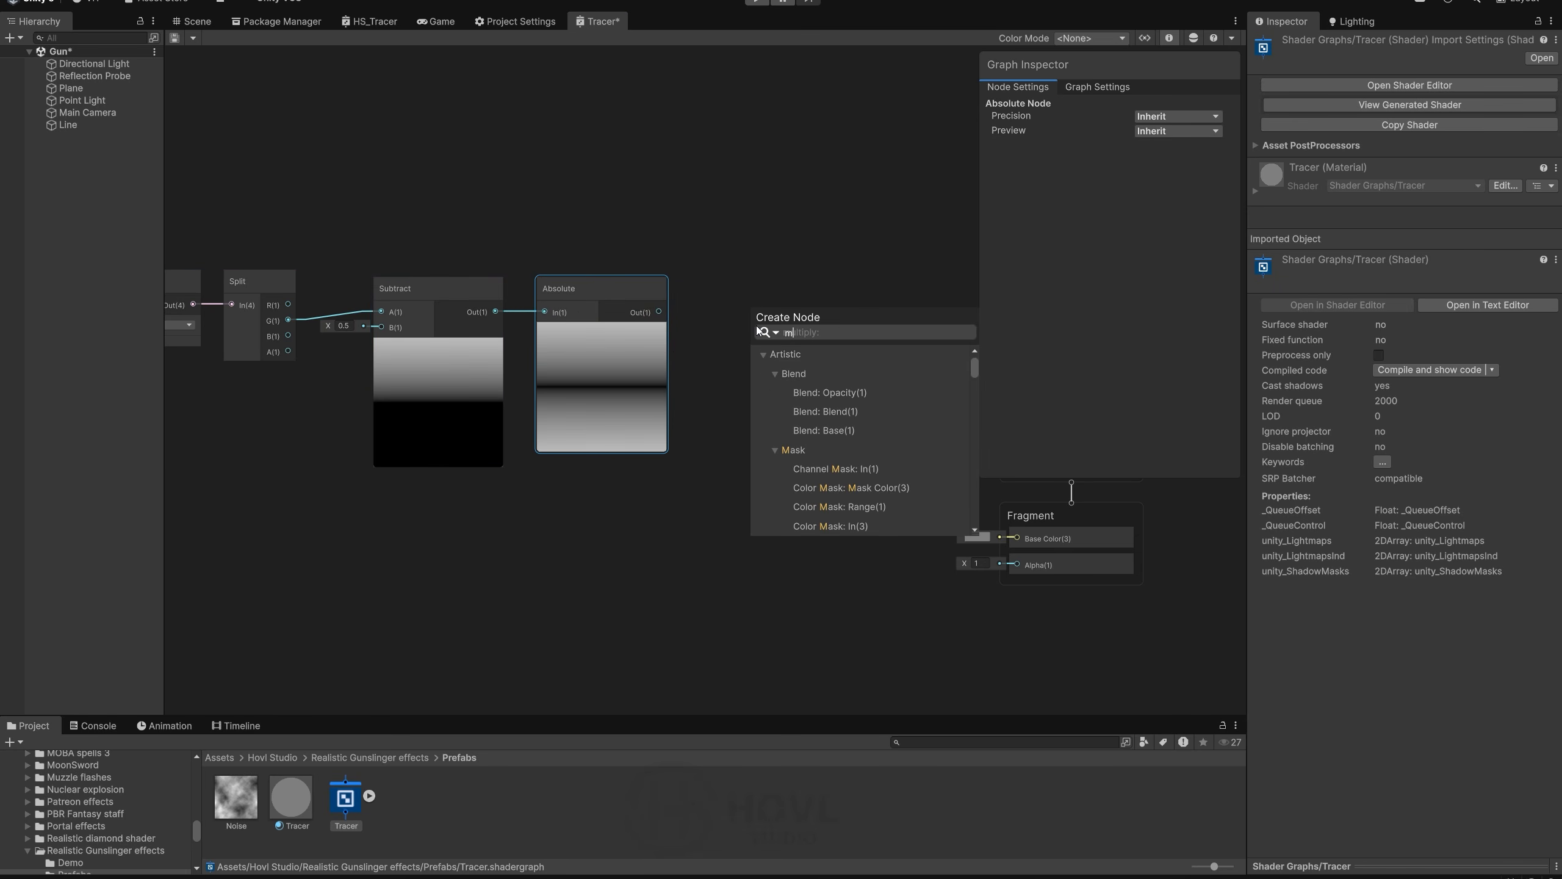
type("ul")
left_click(837, 491)
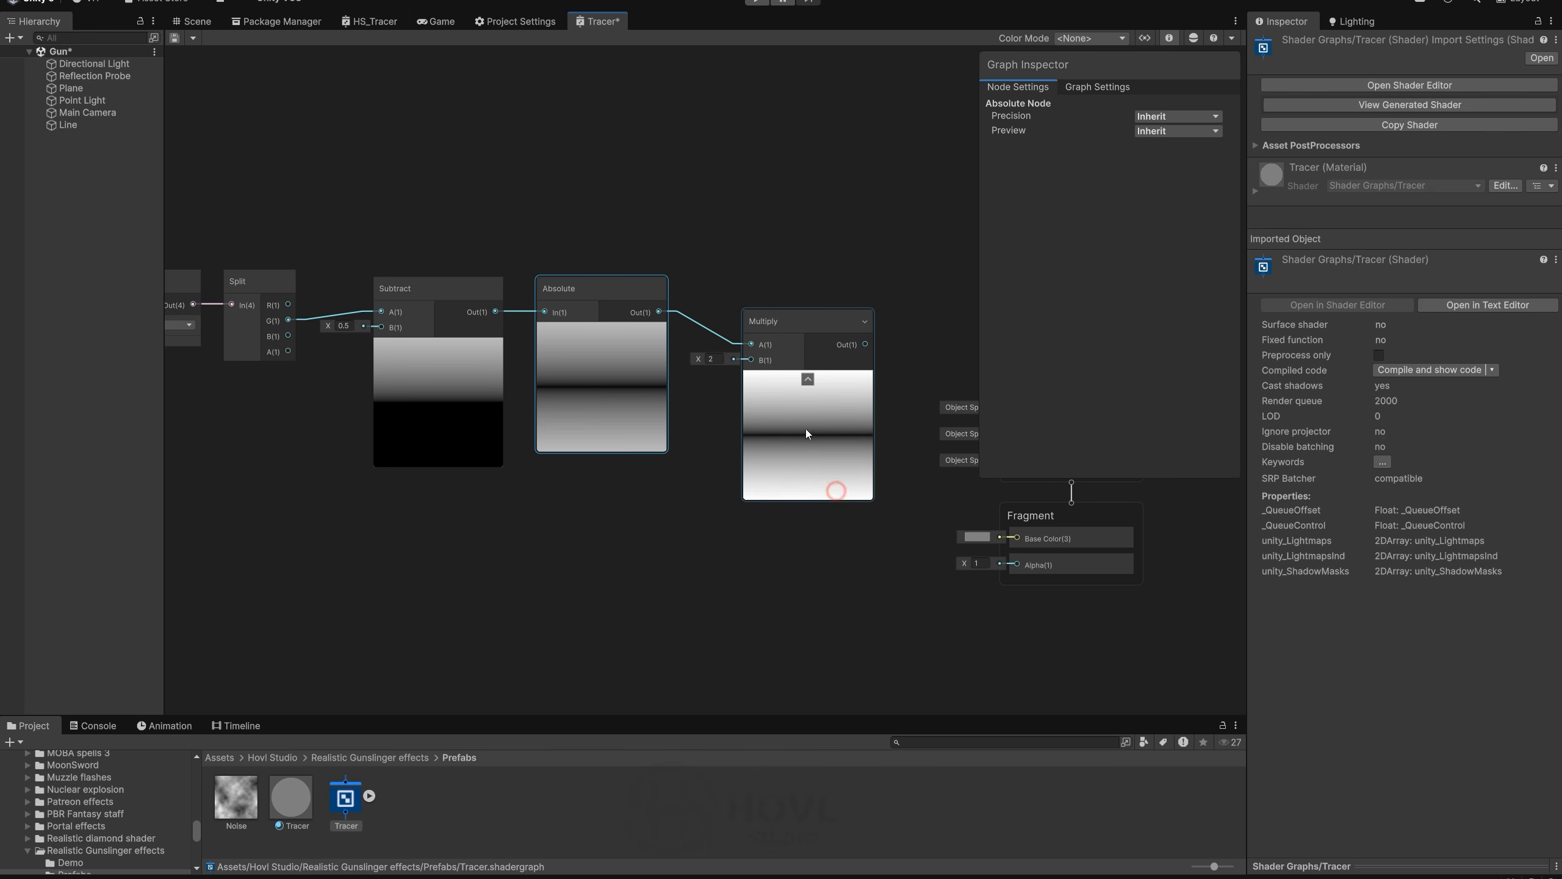
Step: Align the Multiply node beside the Absolute node
left_click_drag(818, 342, 808, 310)
scroll(699, 355, "down", 3)
left_click(285, 259)
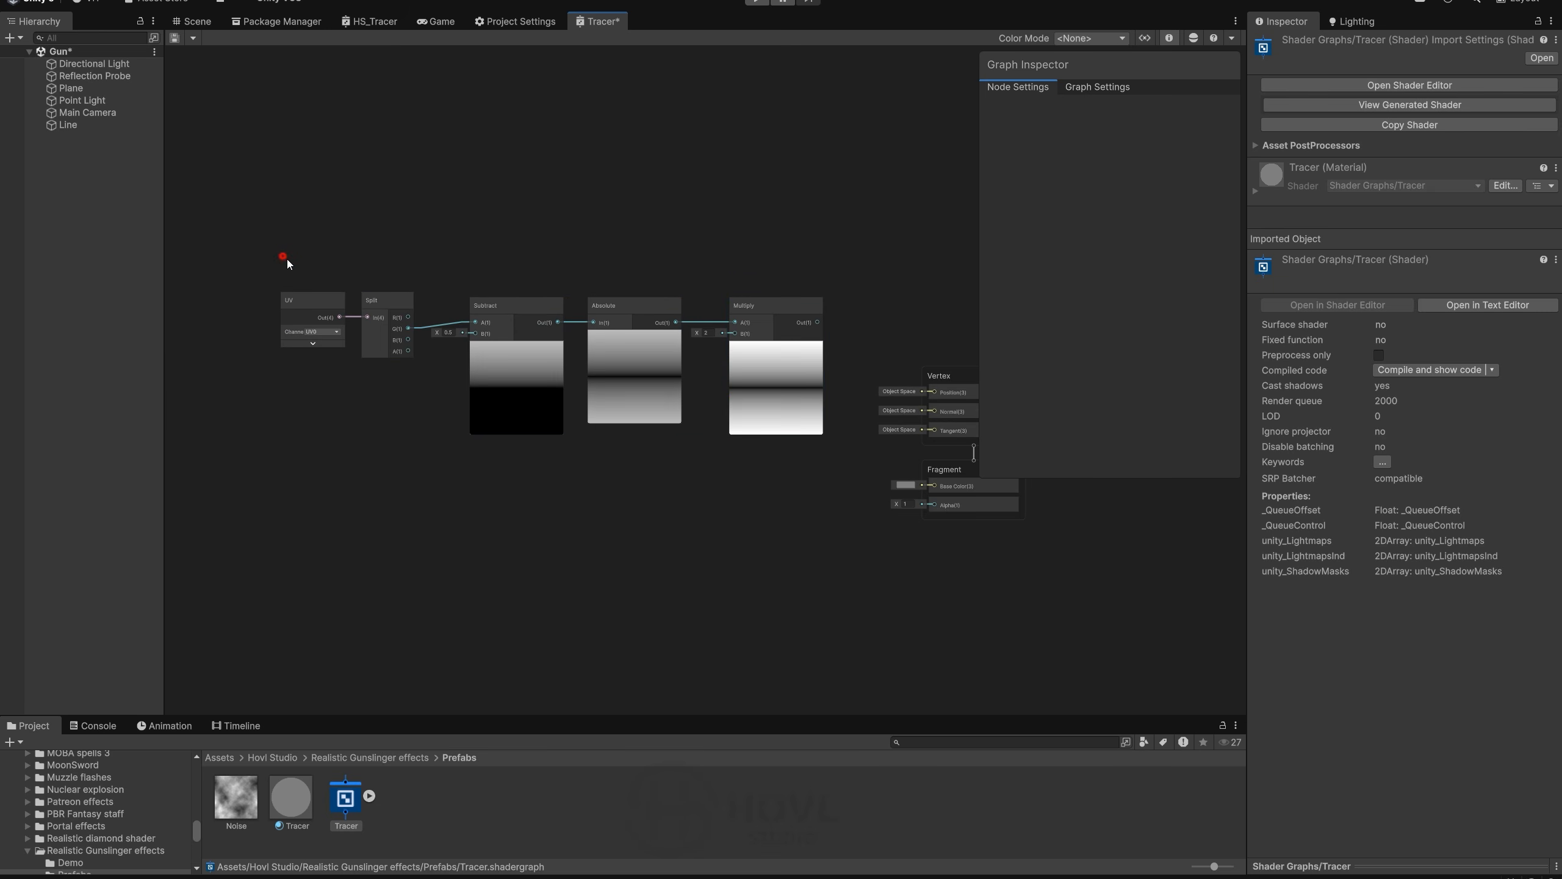
Step: Connect the Multiply output to a new One Minus node placed beside it
left_click_drag(768, 400, 777, 401)
left_click_drag(776, 381, 393, 354)
left_click(469, 354)
left_click_drag(435, 294, 528, 327)
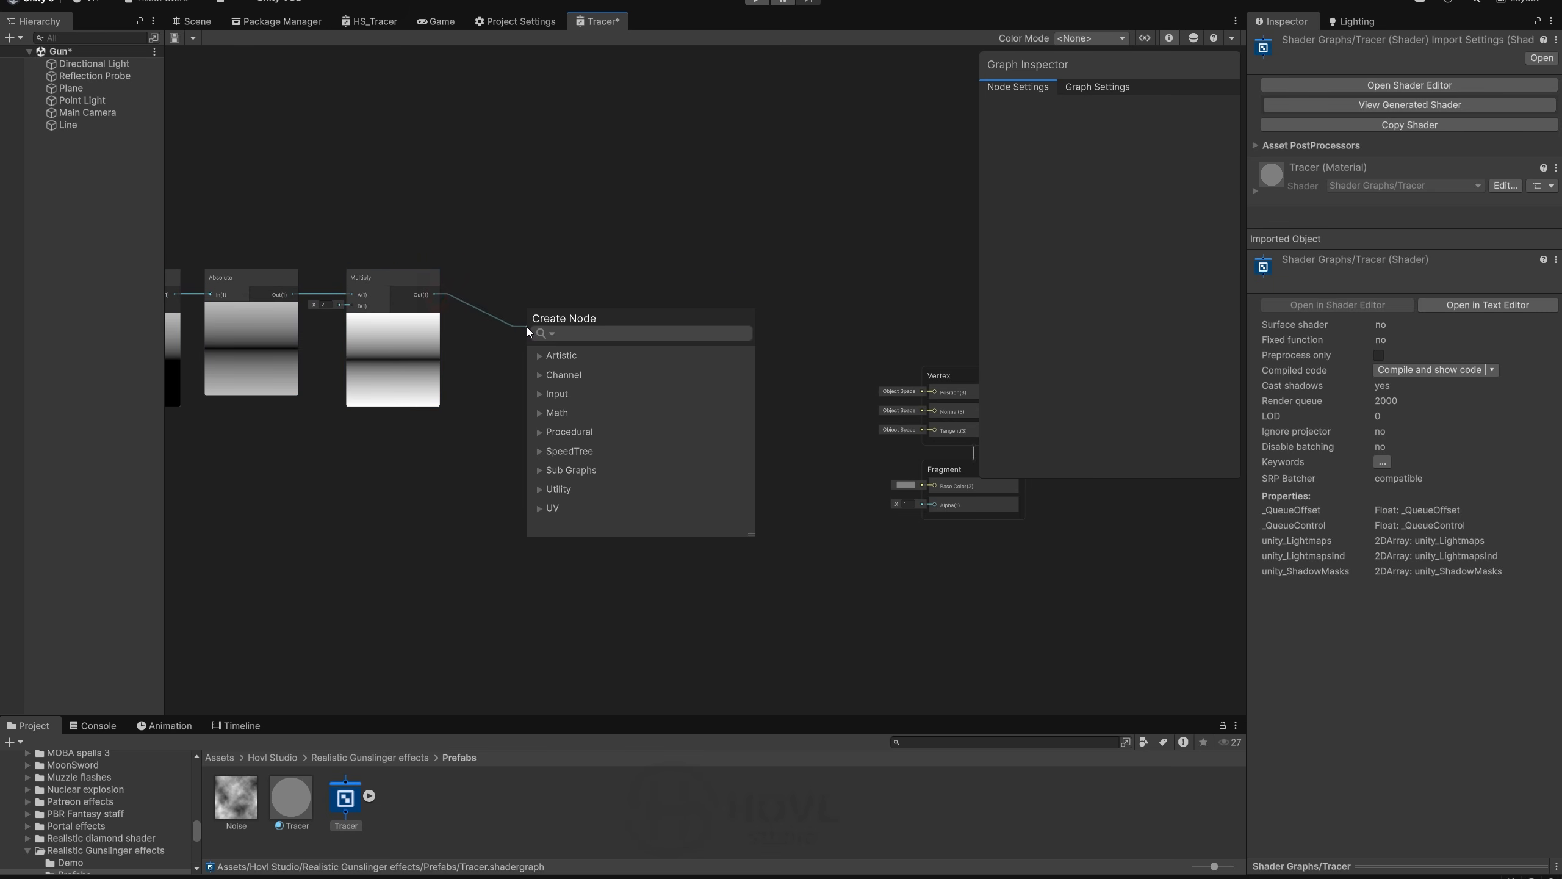
type("o")
key("BackSpace")
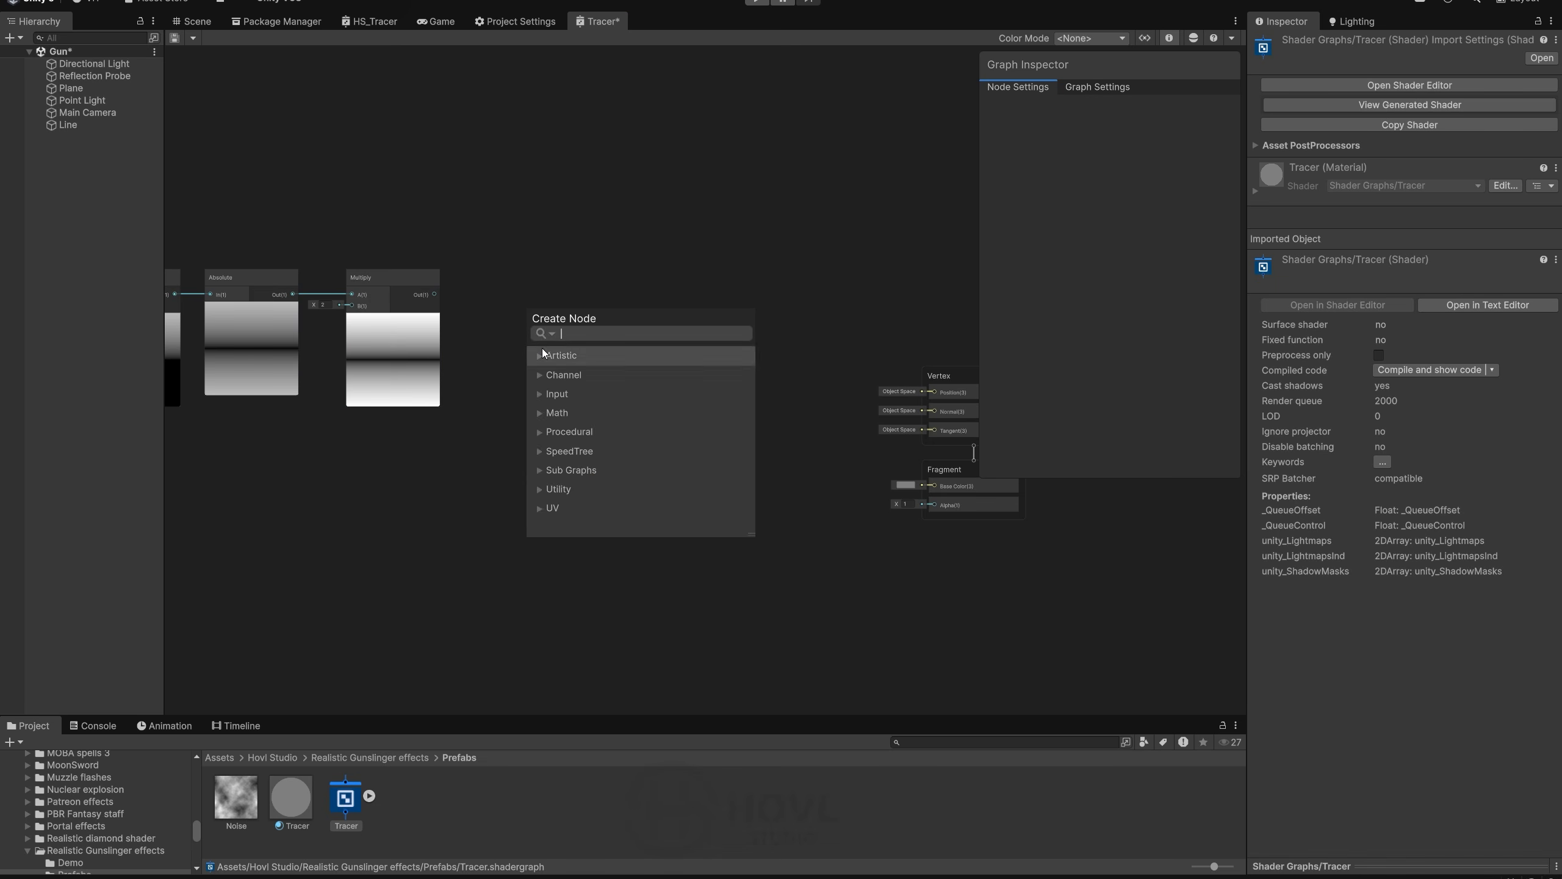
type("one")
left_click(601, 393)
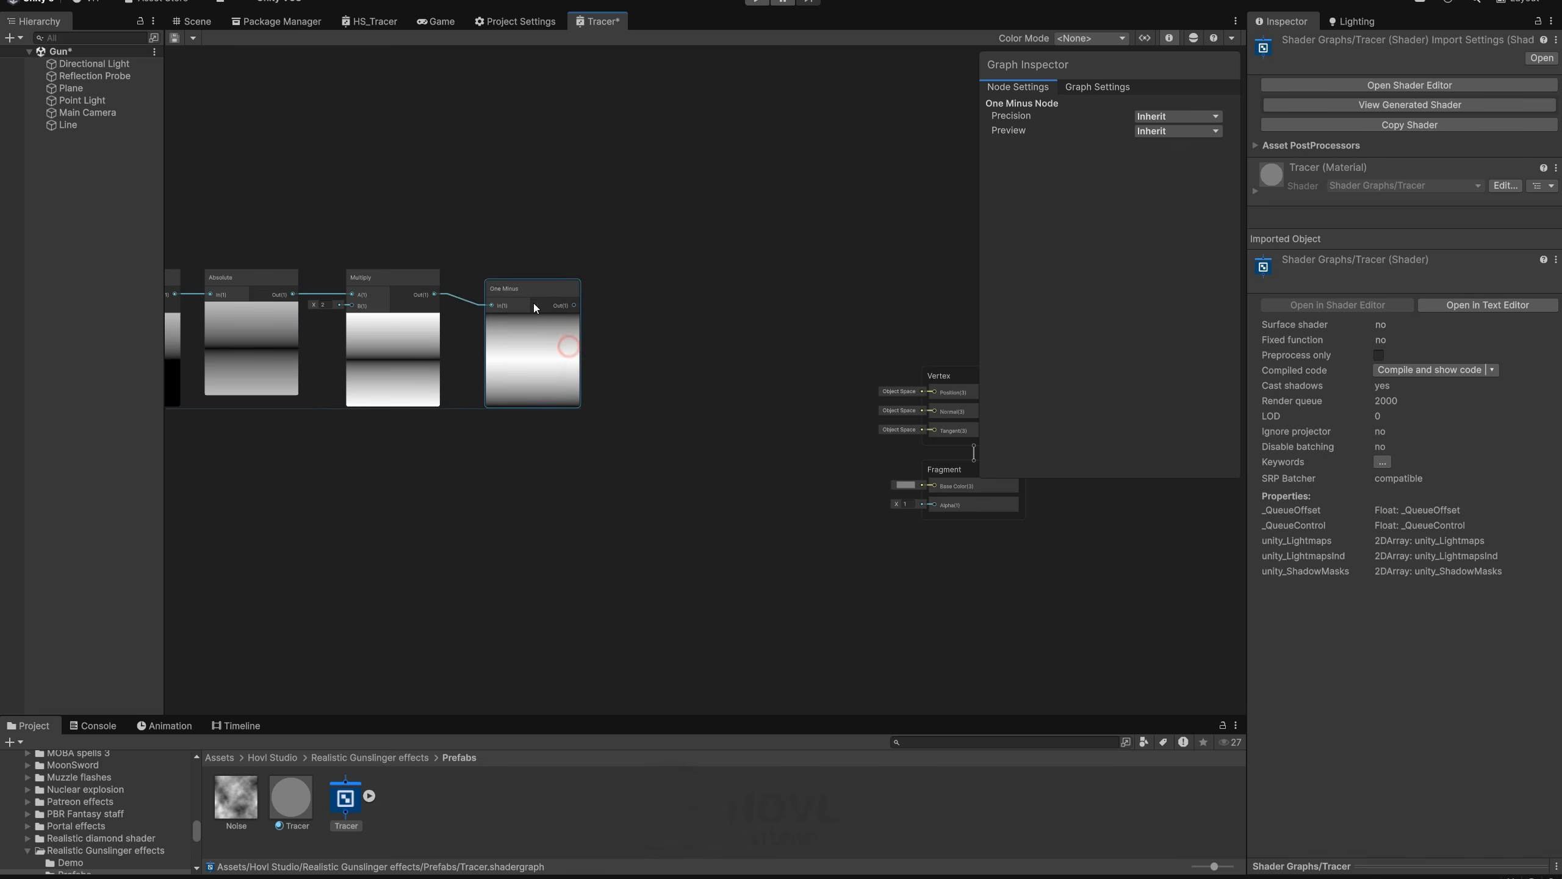
Step: Connect the One Minus output to the fragment's Base Color and Alpha, and inspect the line in the scene
left_click_drag(574, 295, 934, 486)
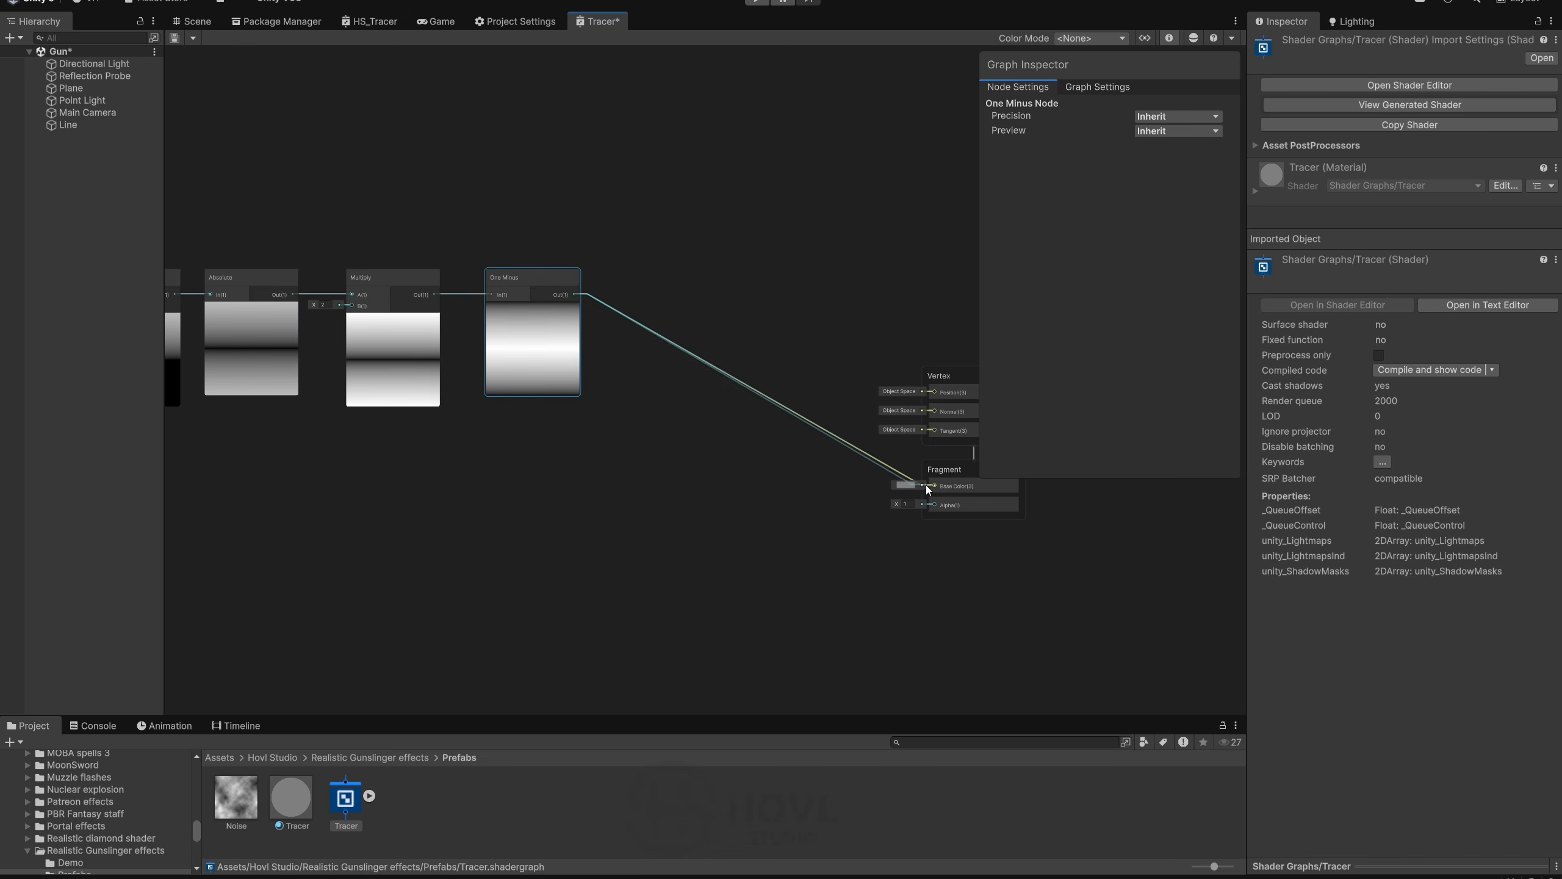
left_click_drag(574, 294, 934, 505)
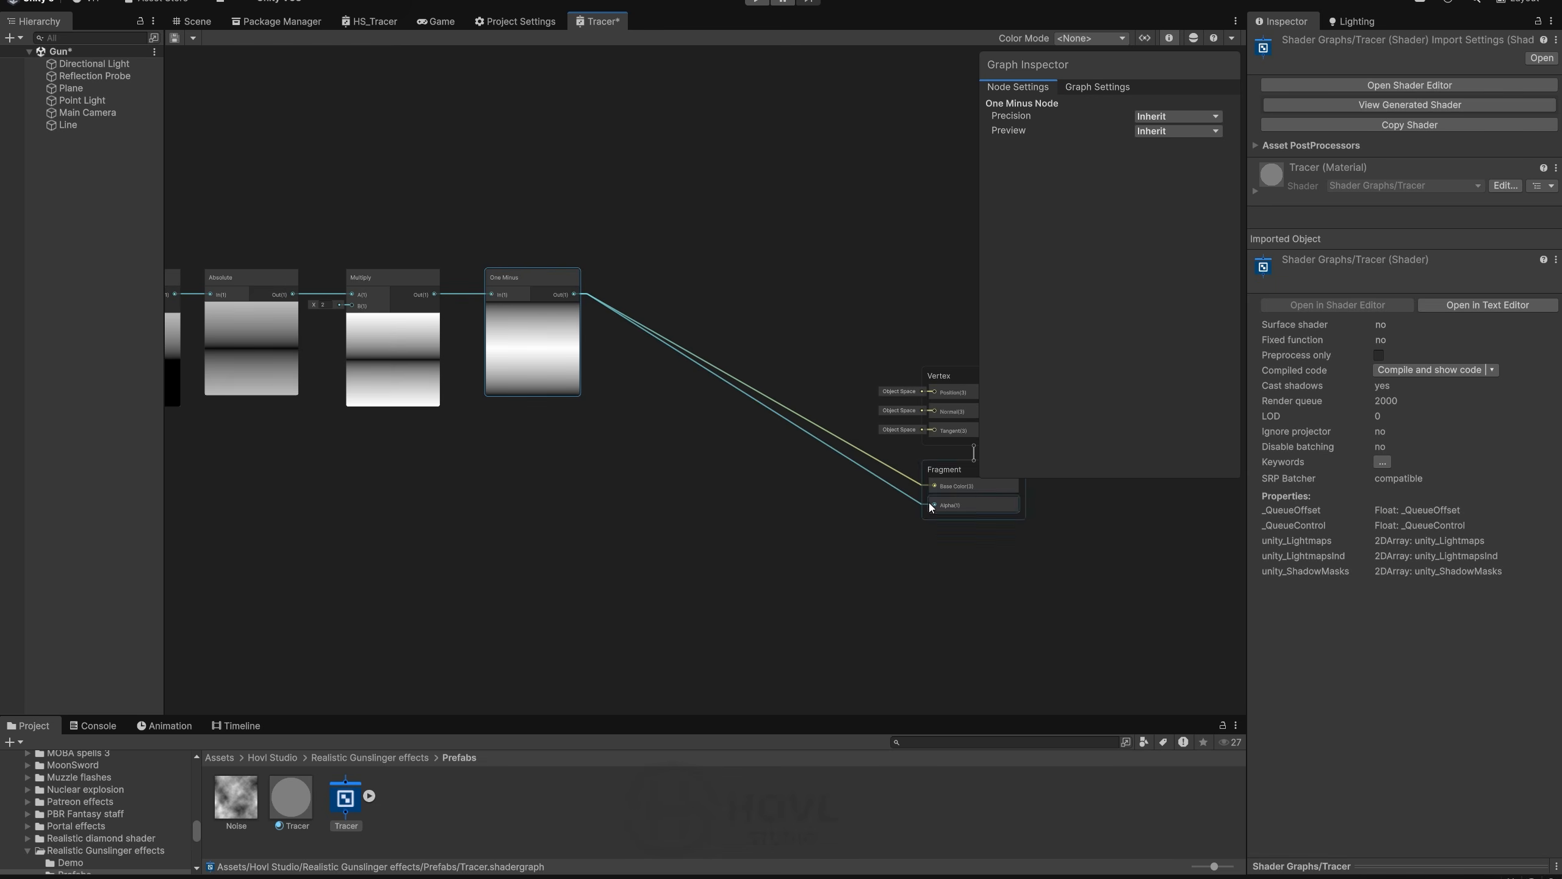
left_click(197, 23)
left_click_drag(791, 313, 709, 321, "alt")
left_click_drag(712, 377, 335, 264, "alt")
Step: Add a Texture 2D property named Noise to the Tracer shader graph
left_click(588, 25)
scroll(674, 279, "down", 4)
left_click_drag(679, 310, 560, 295)
left_click(573, 400)
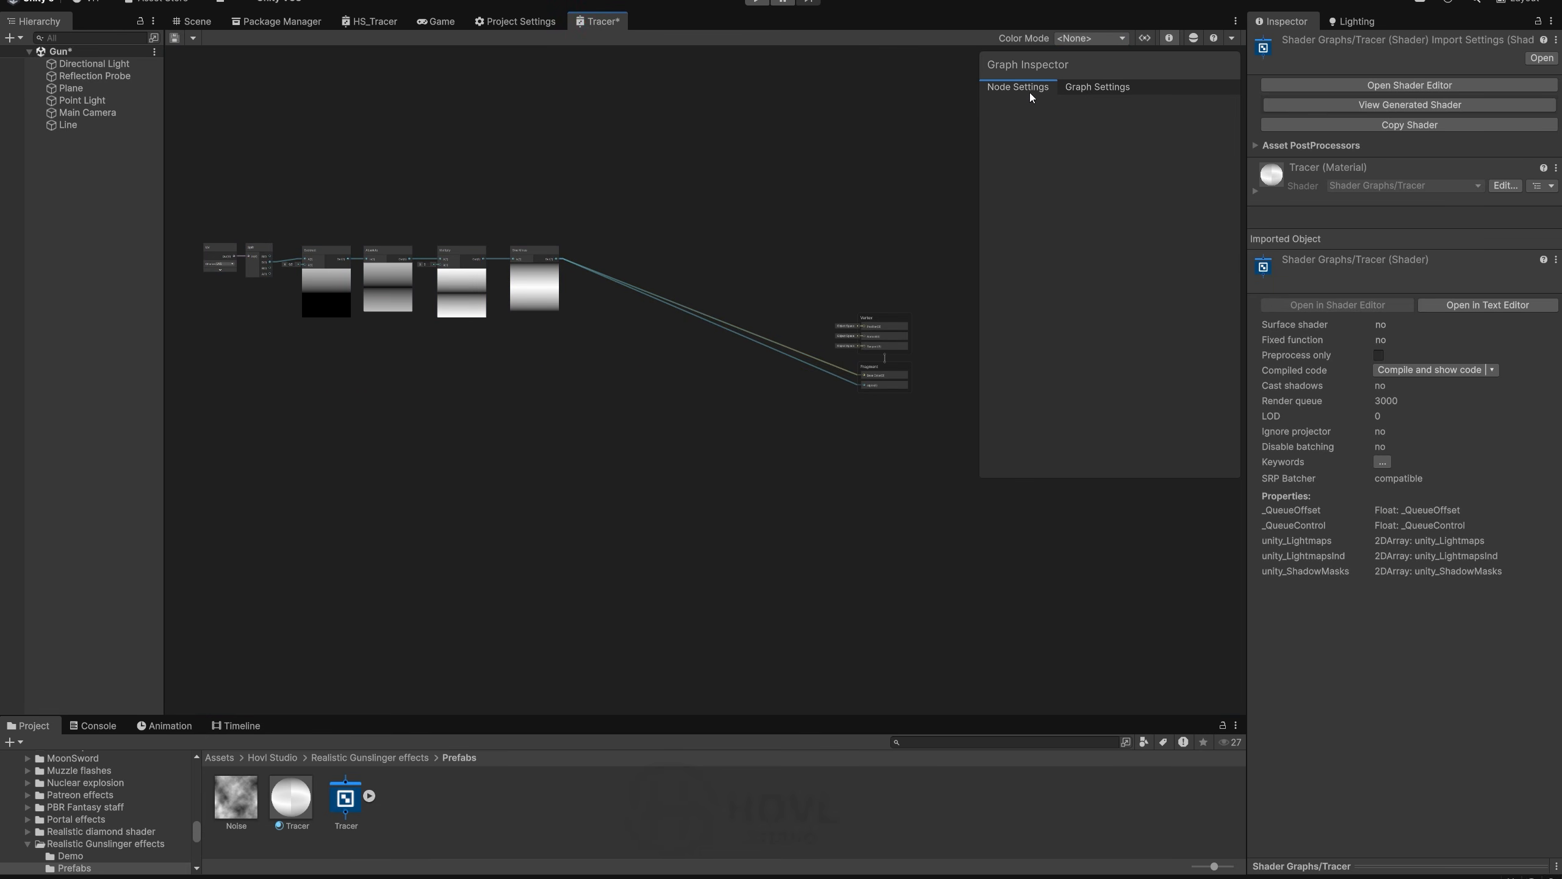
left_click(1142, 39)
left_click(290, 80)
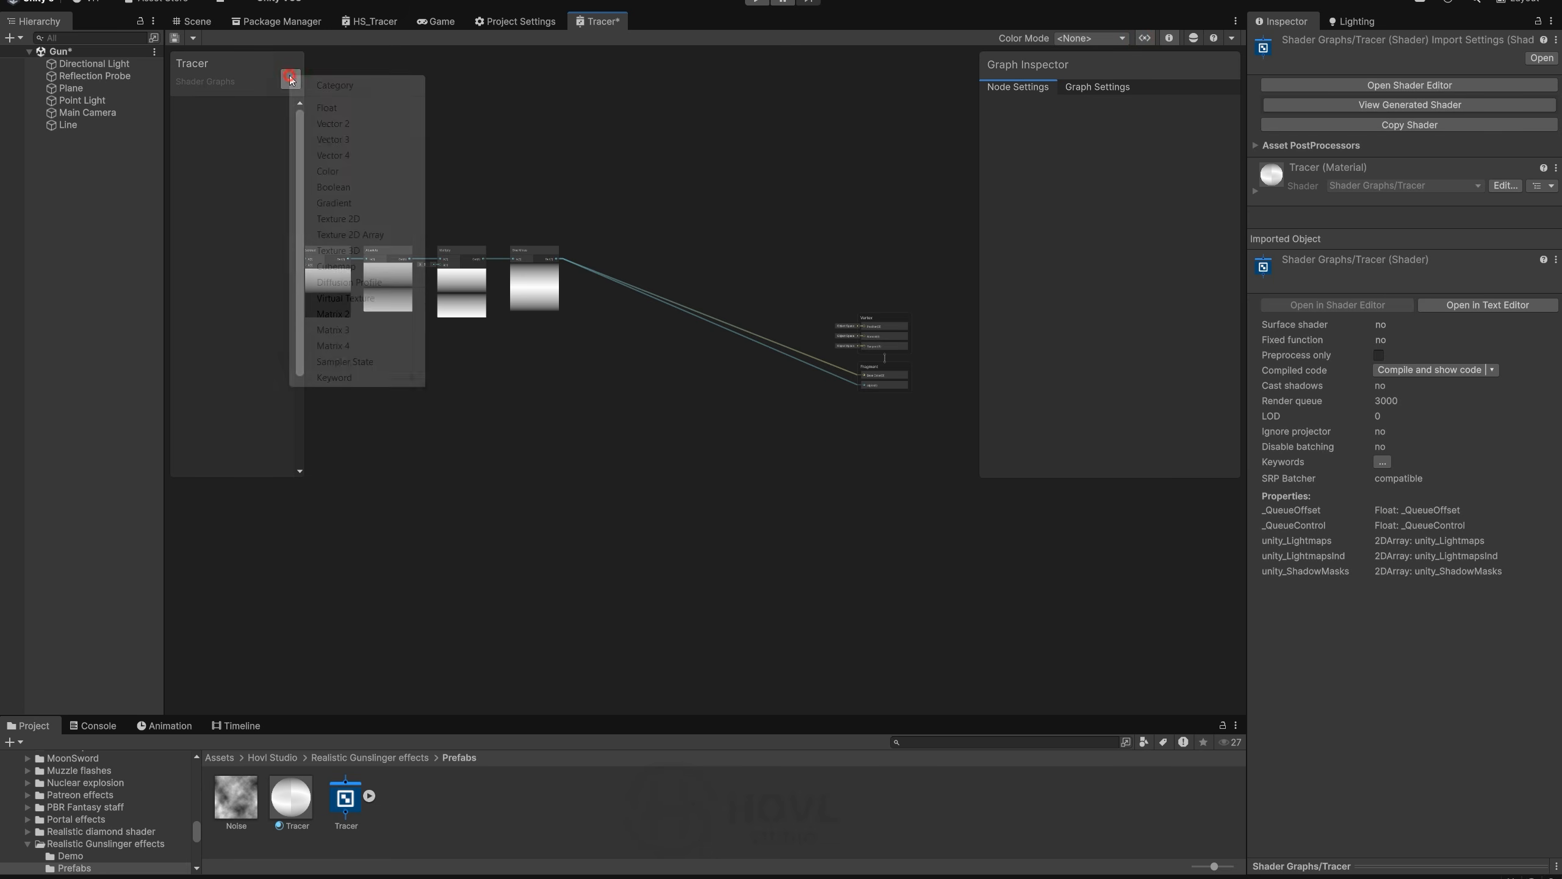
left_click(355, 220)
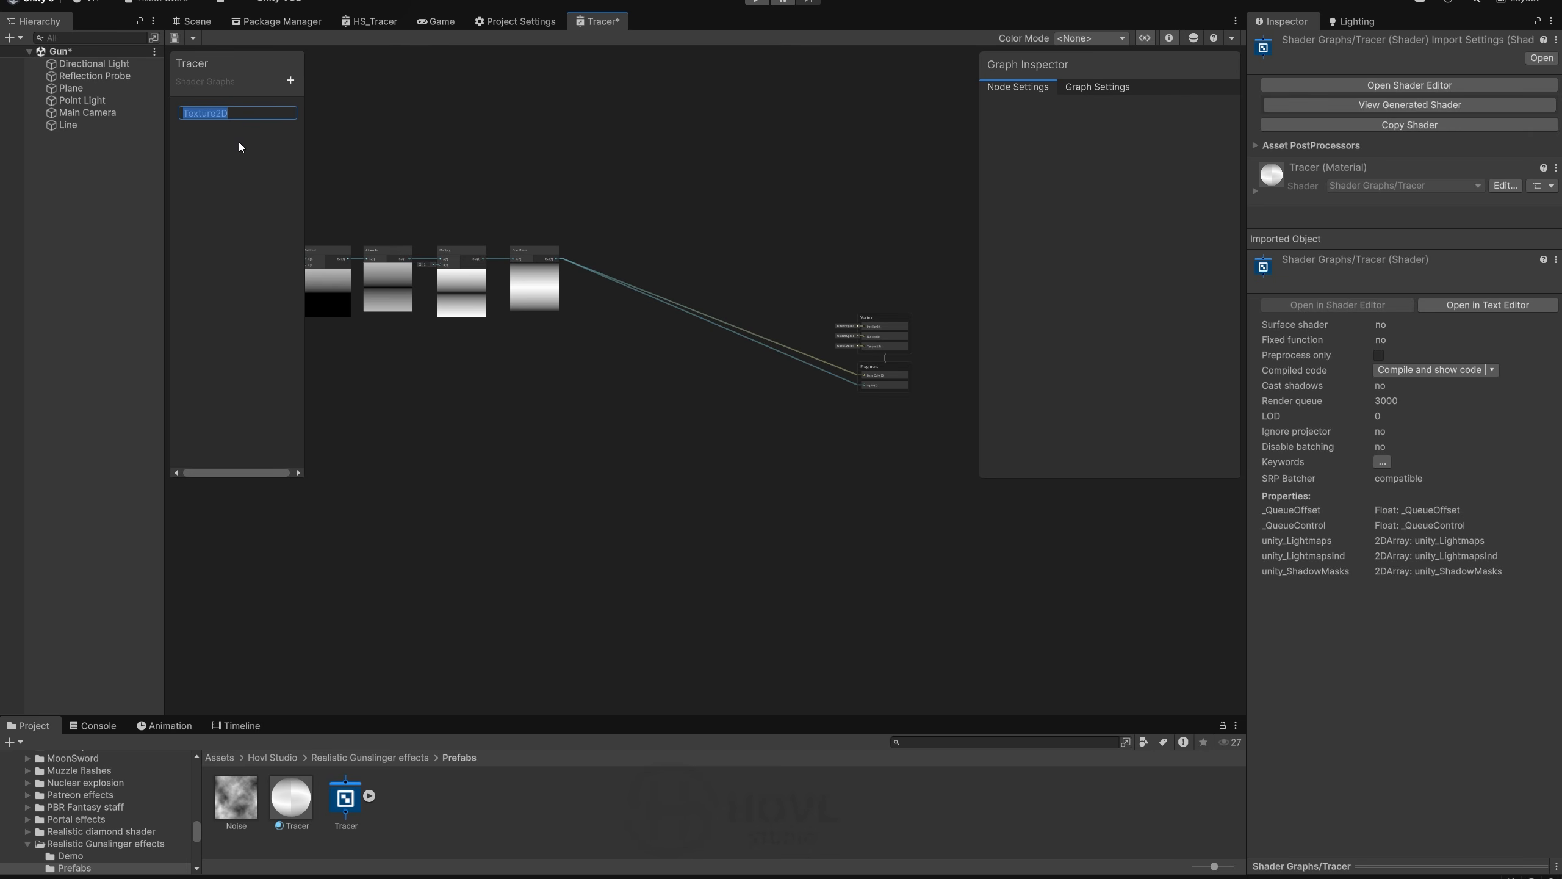
type("Noise")
key("Return")
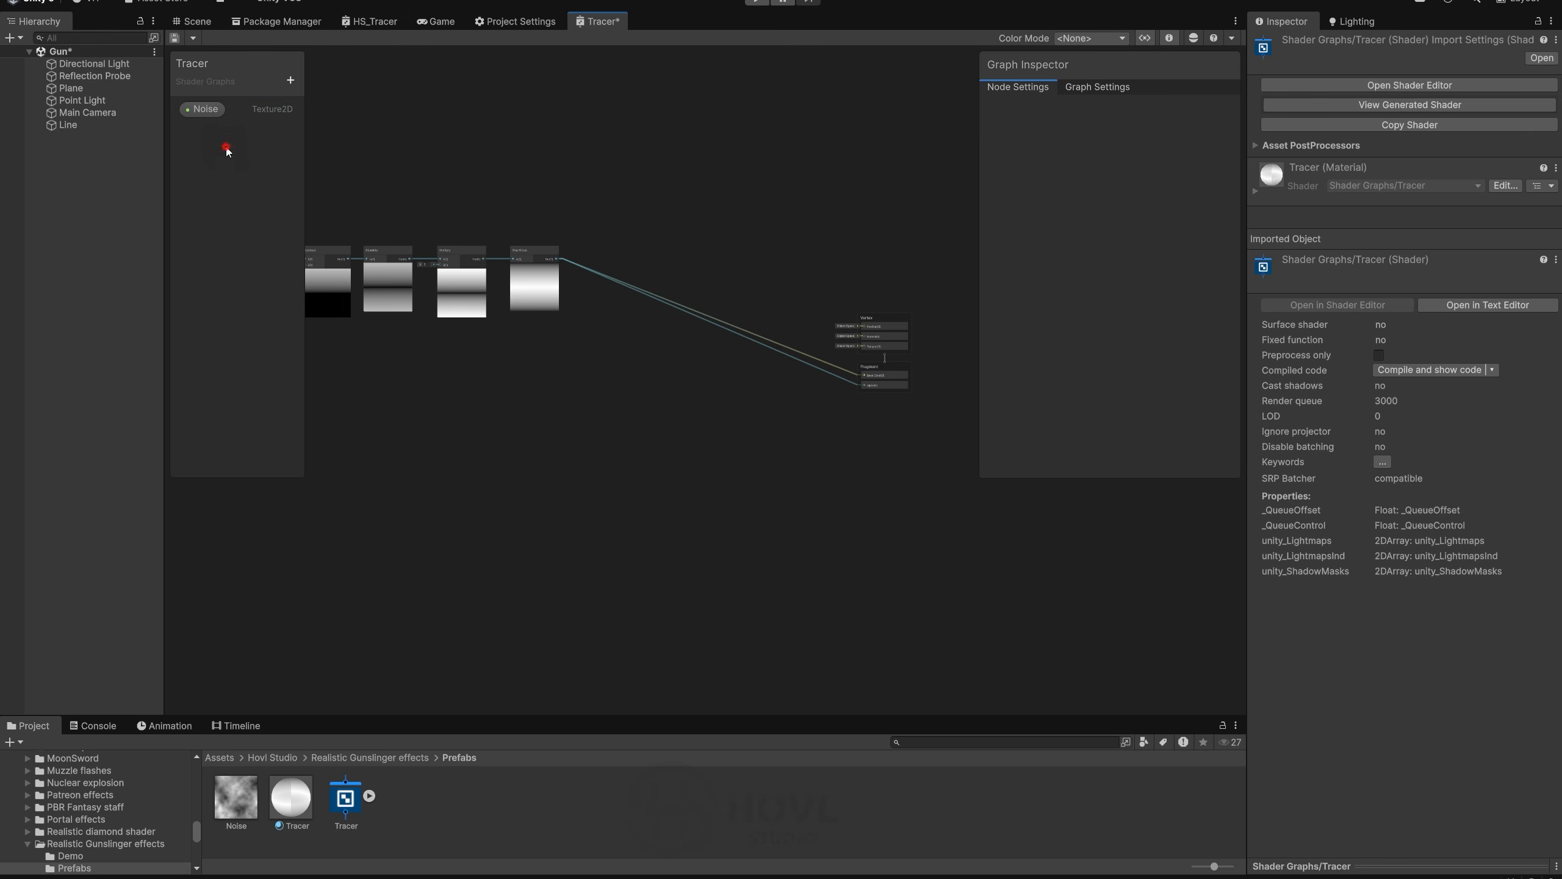
Step: Enable Use Tiling and Offset for the Noise property and place the property in the graph below the node chain
left_click(204, 109)
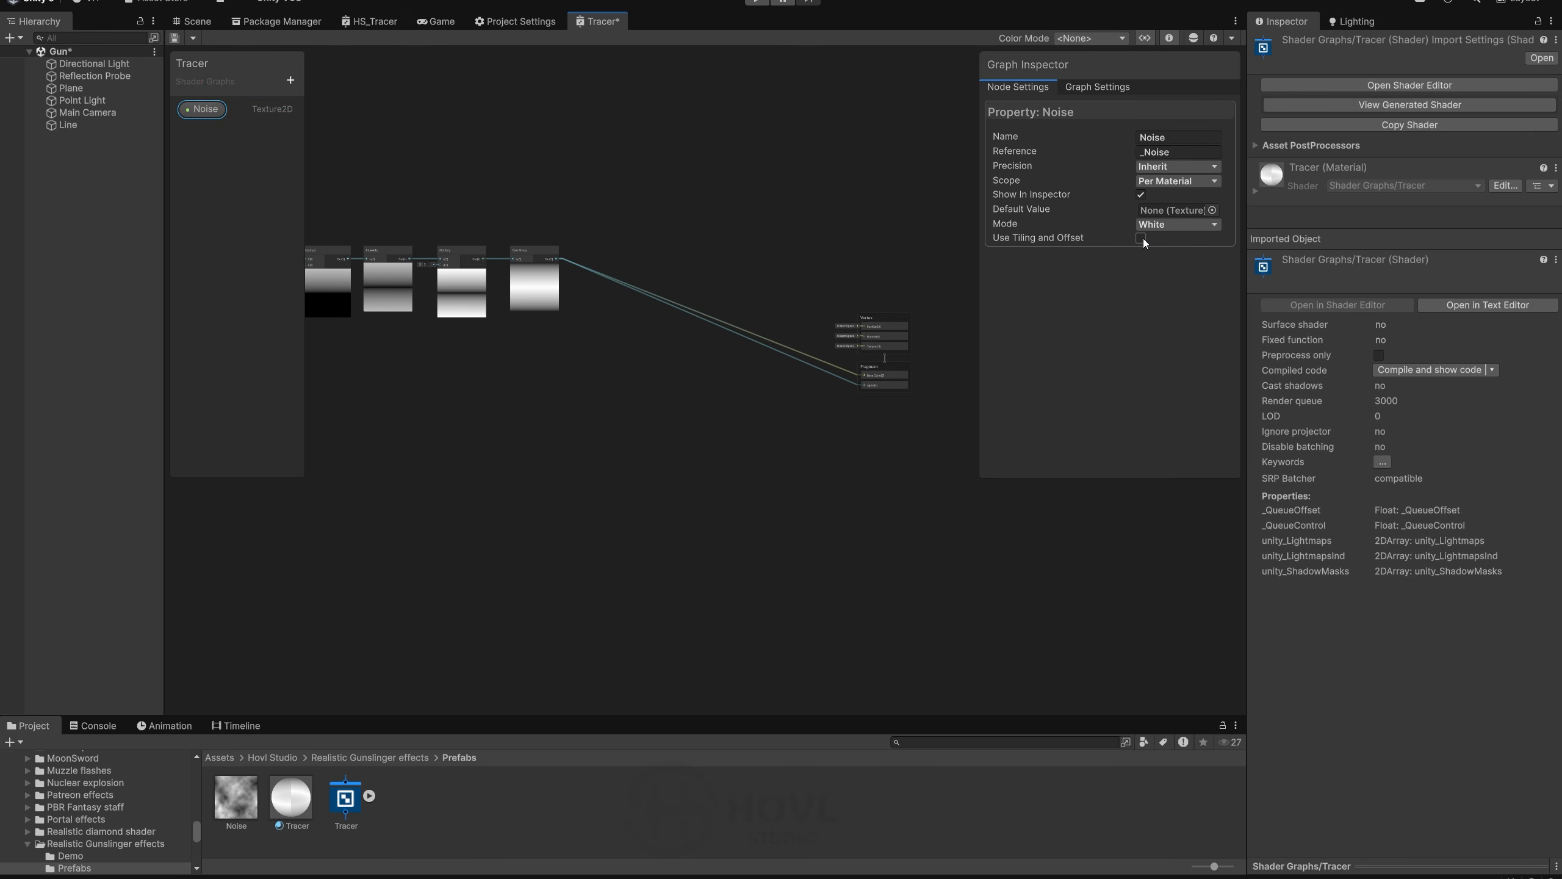
left_click_drag(203, 109, 444, 407)
scroll(403, 388, "up", 2)
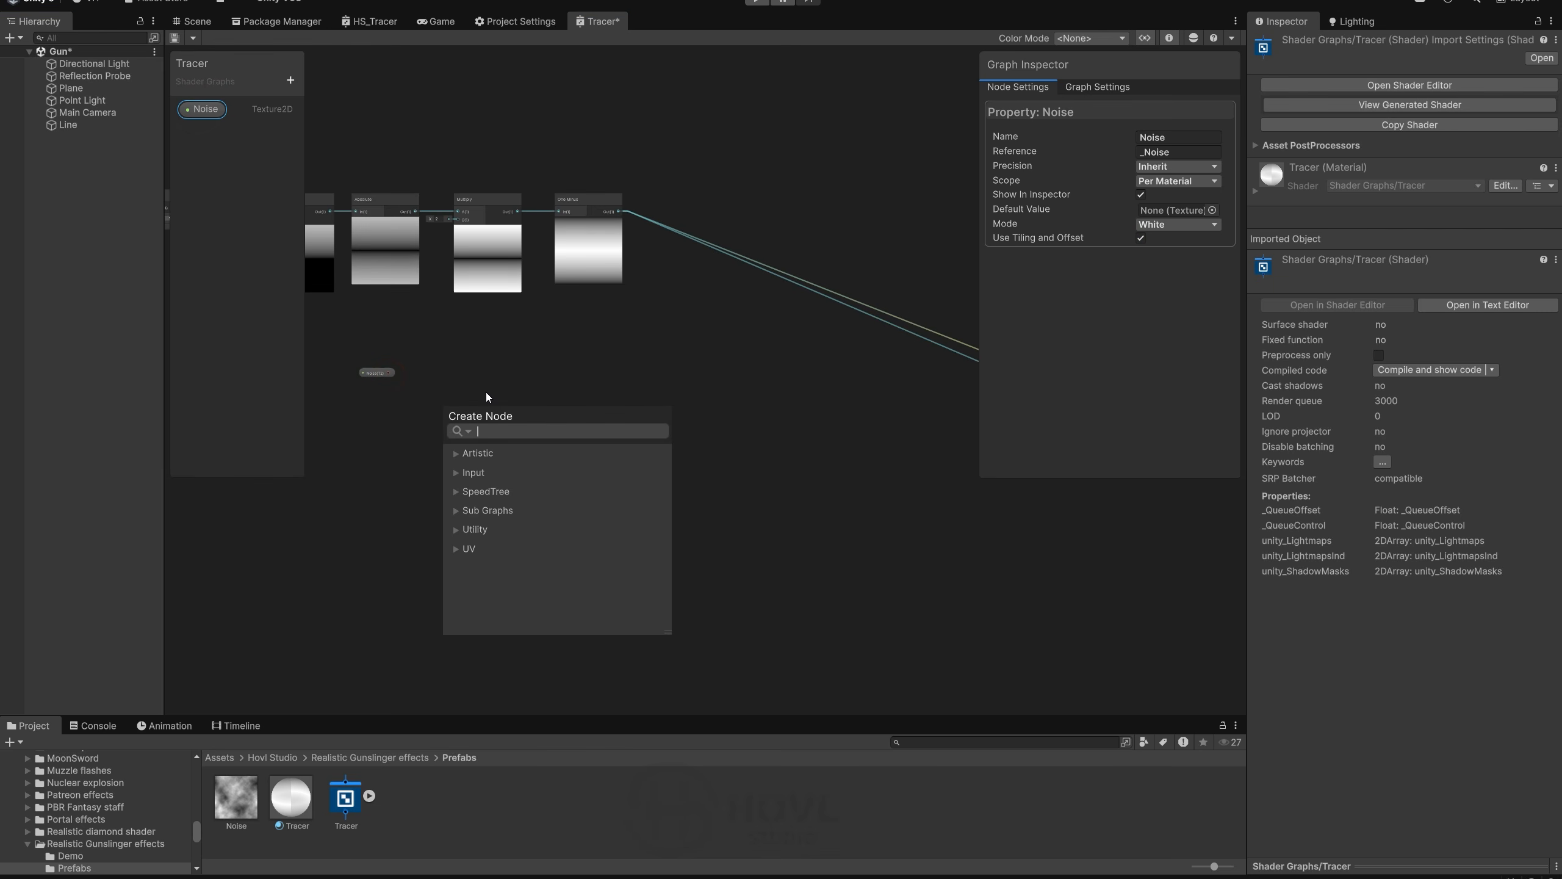
Step: Feed the Noise property into the texture input of a new Sample Texture 2D node
type("tex")
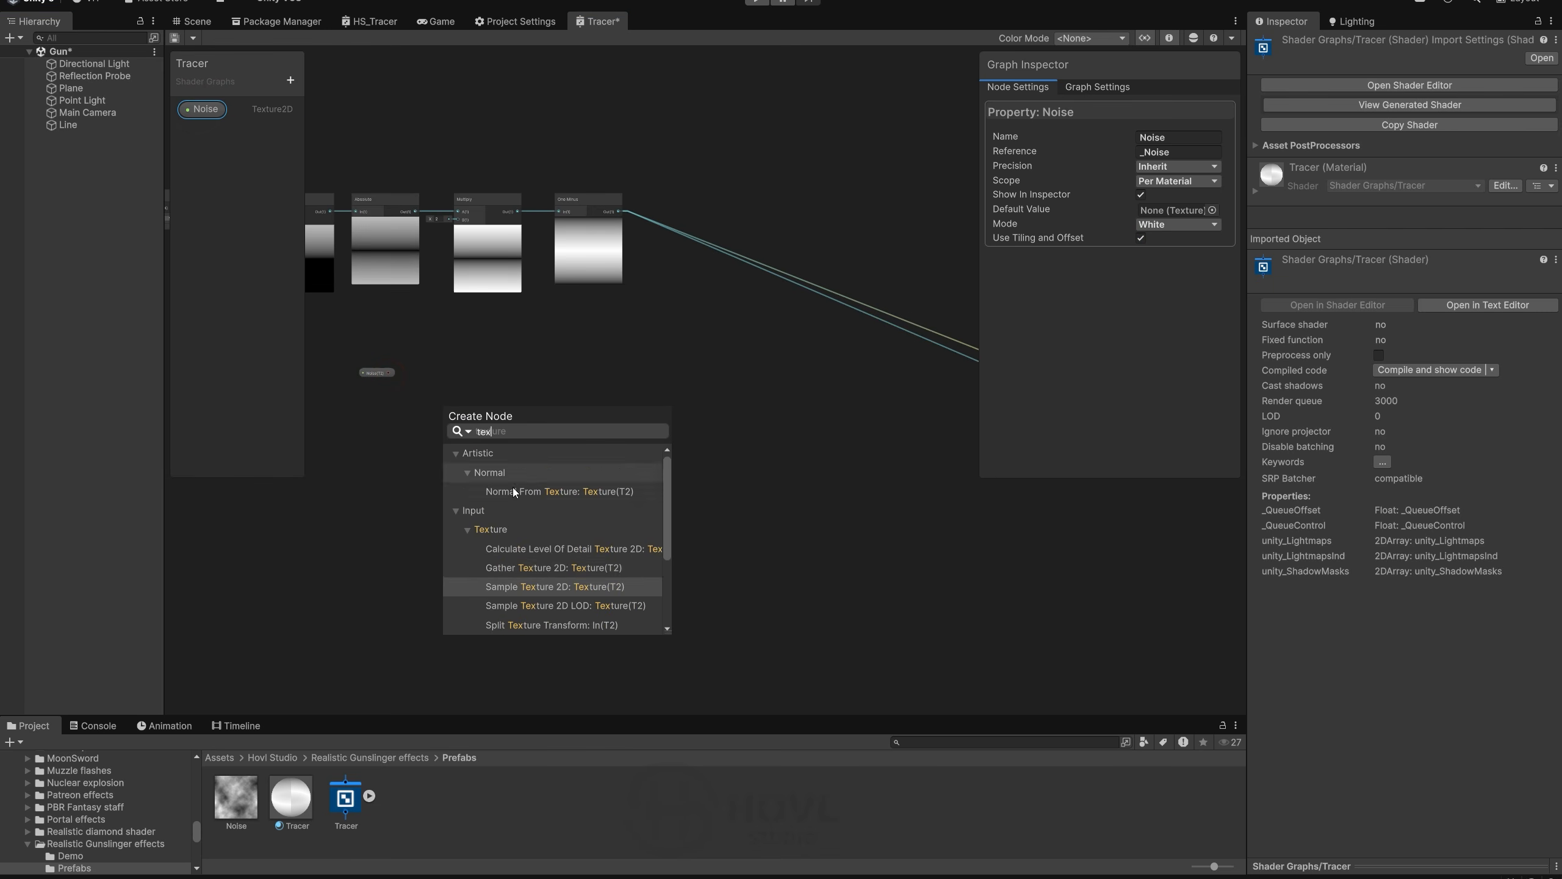
left_click(566, 585)
scroll(465, 472, "up", 3)
left_click(474, 454)
scroll(449, 381, "down", 4)
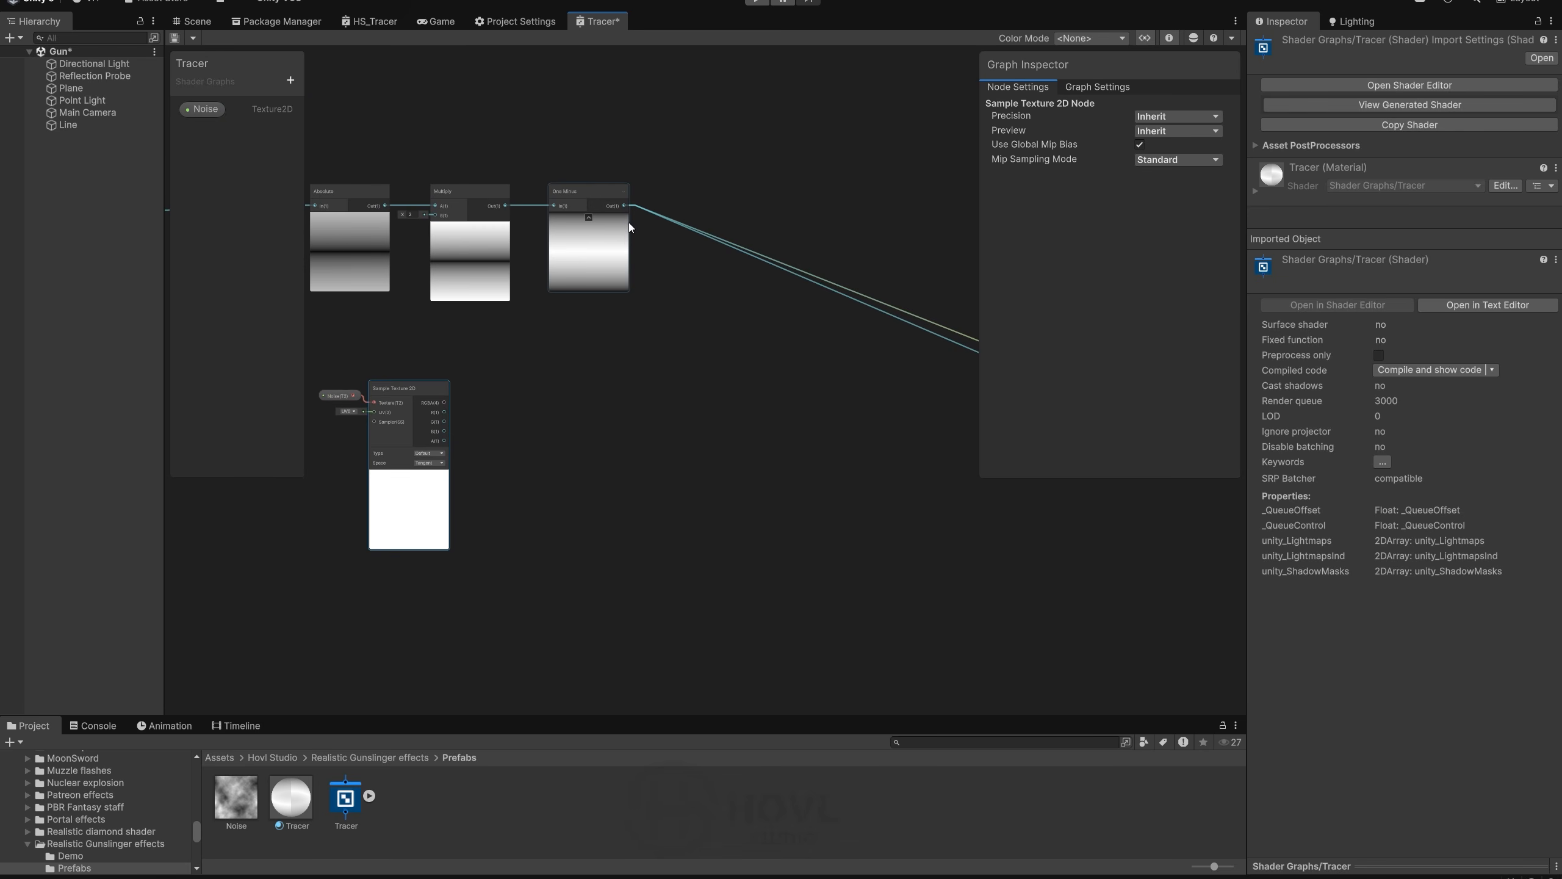
Step: Create a Multiply node combining the One Minus output with the Sample Texture 2D node's RGBA output
left_click_drag(656, 263, 715, 322)
type("mu")
left_click(795, 504)
left_click_drag(445, 402, 751, 316)
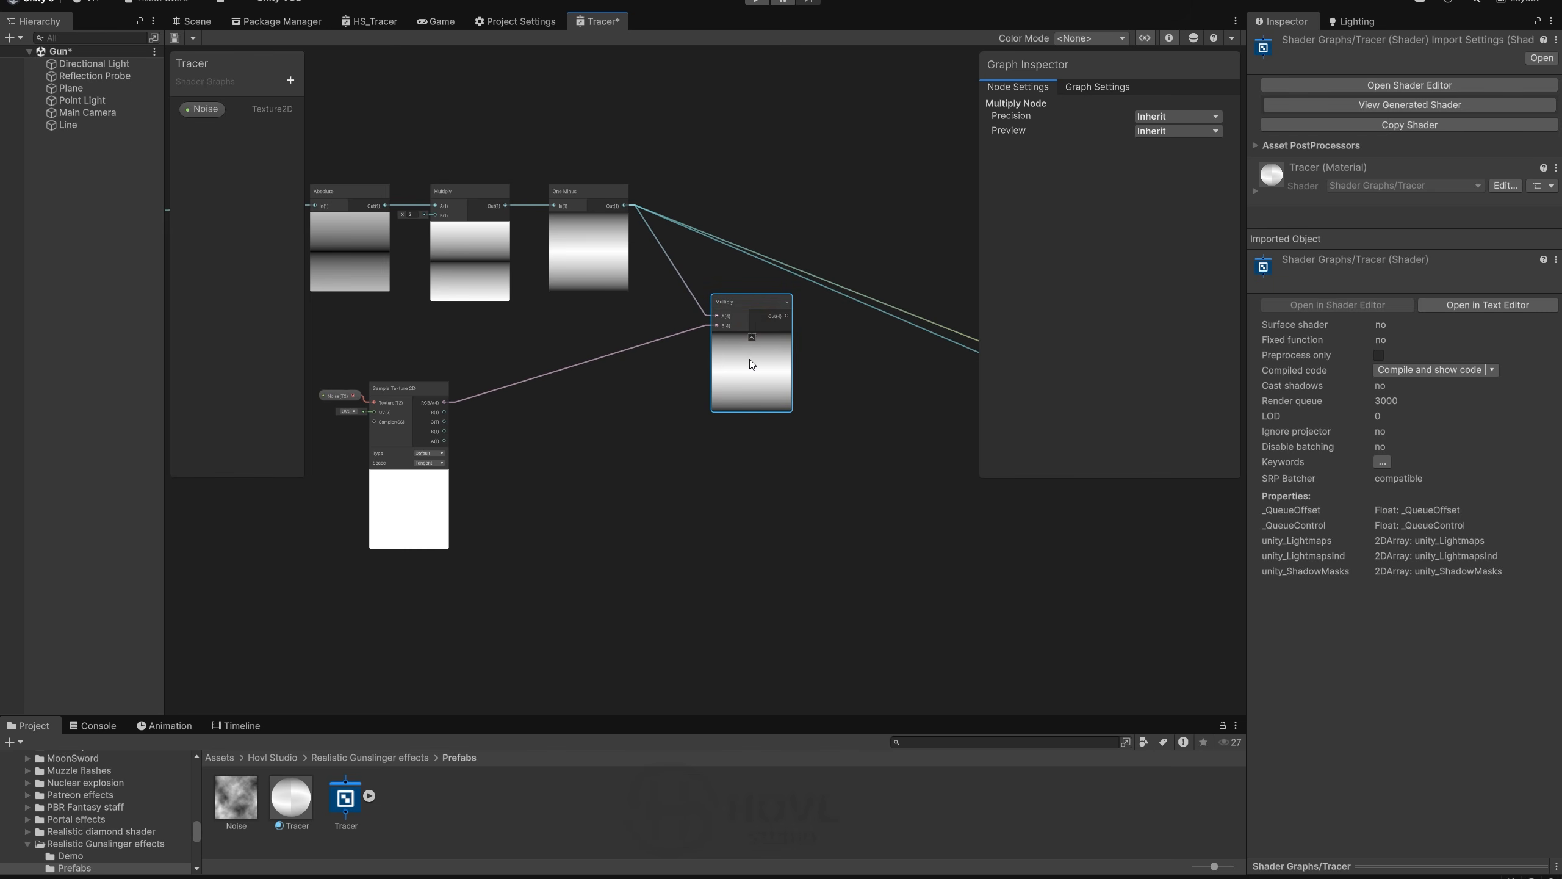
Step: Duplicate that Multiply node below the original and connect the Sample Texture 2D node's A output to its input B
key("ctrl+d")
left_click_drag(773, 462, 745, 461)
left_click_drag(446, 439, 718, 478)
middle_click_drag(825, 460, 603, 435)
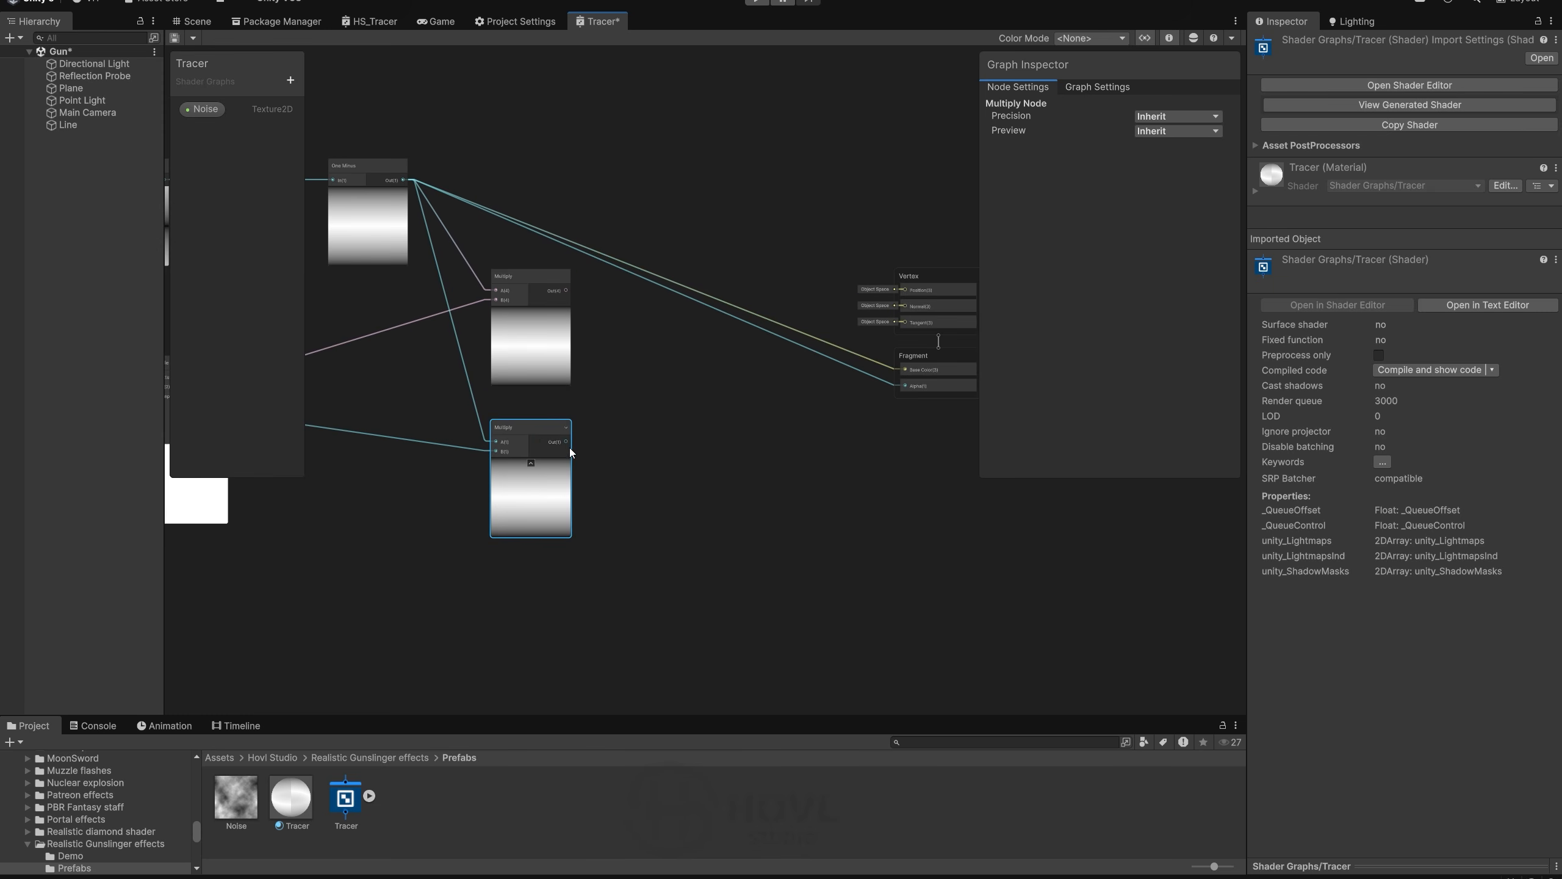
Step: Connect the lower Multiply to Alpha and the upper Multiply to Base Color, and save the graph
left_click_drag(566, 442, 902, 385)
left_click_drag(566, 290, 904, 369)
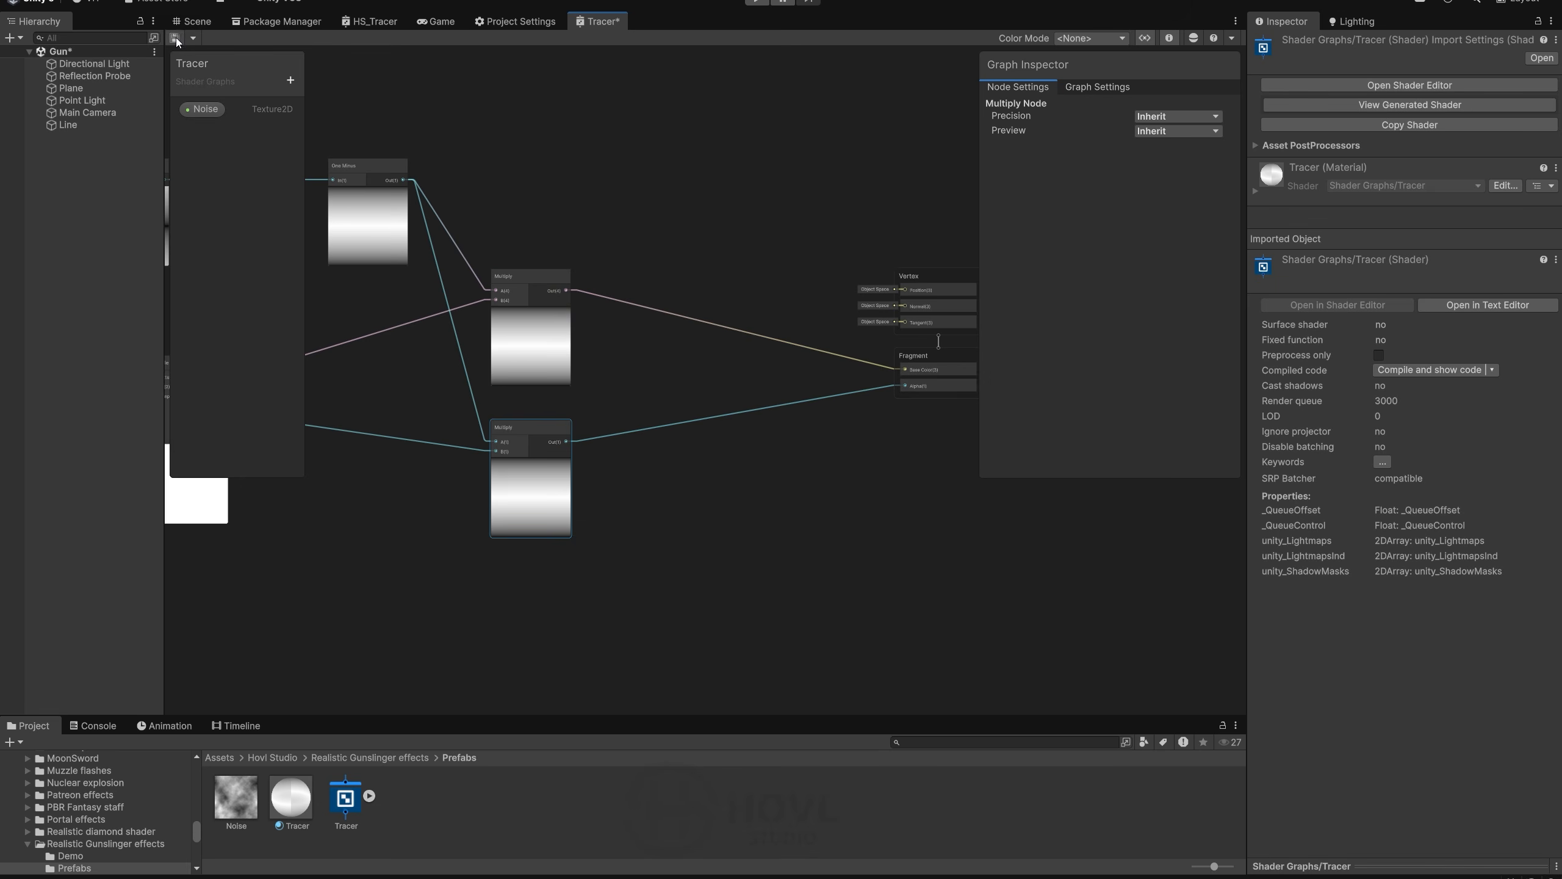
key("ctrl+s")
Step: Assign the Noise texture to the Tracer material's Noise slot and inspect the line in the scene
left_click(192, 21)
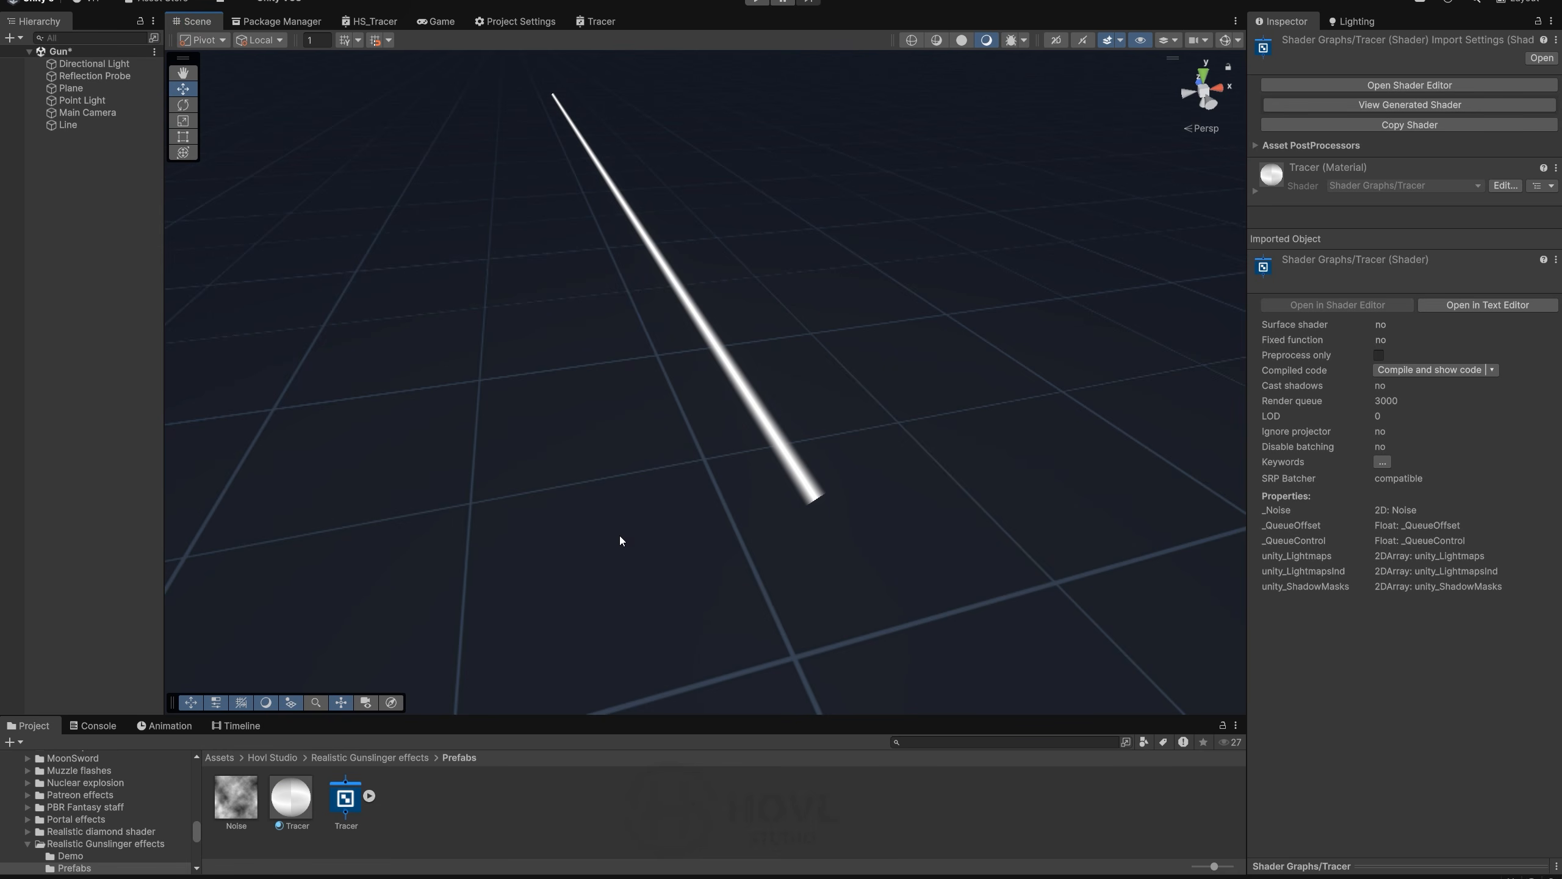
left_click(308, 791)
left_click_drag(243, 786, 1538, 137)
right_click_drag(788, 313, 763, 281)
left_click(602, 714)
Step: Set the Line's texture mode to Tile with texture scale X 0.15, and extend its end point to Z 17.95
left_click(80, 125)
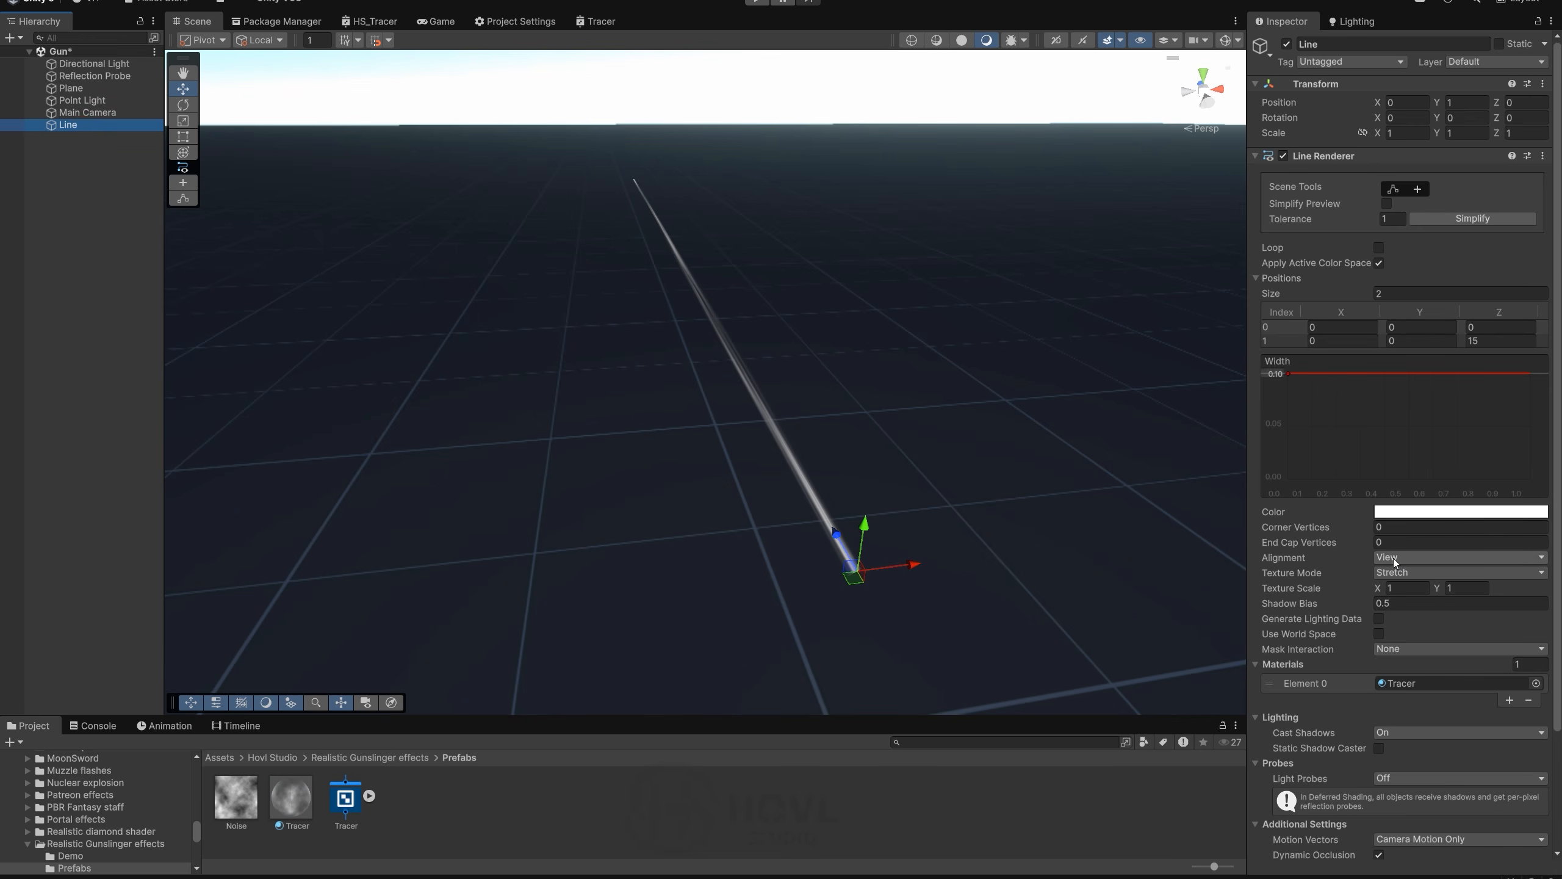
left_click(1399, 574)
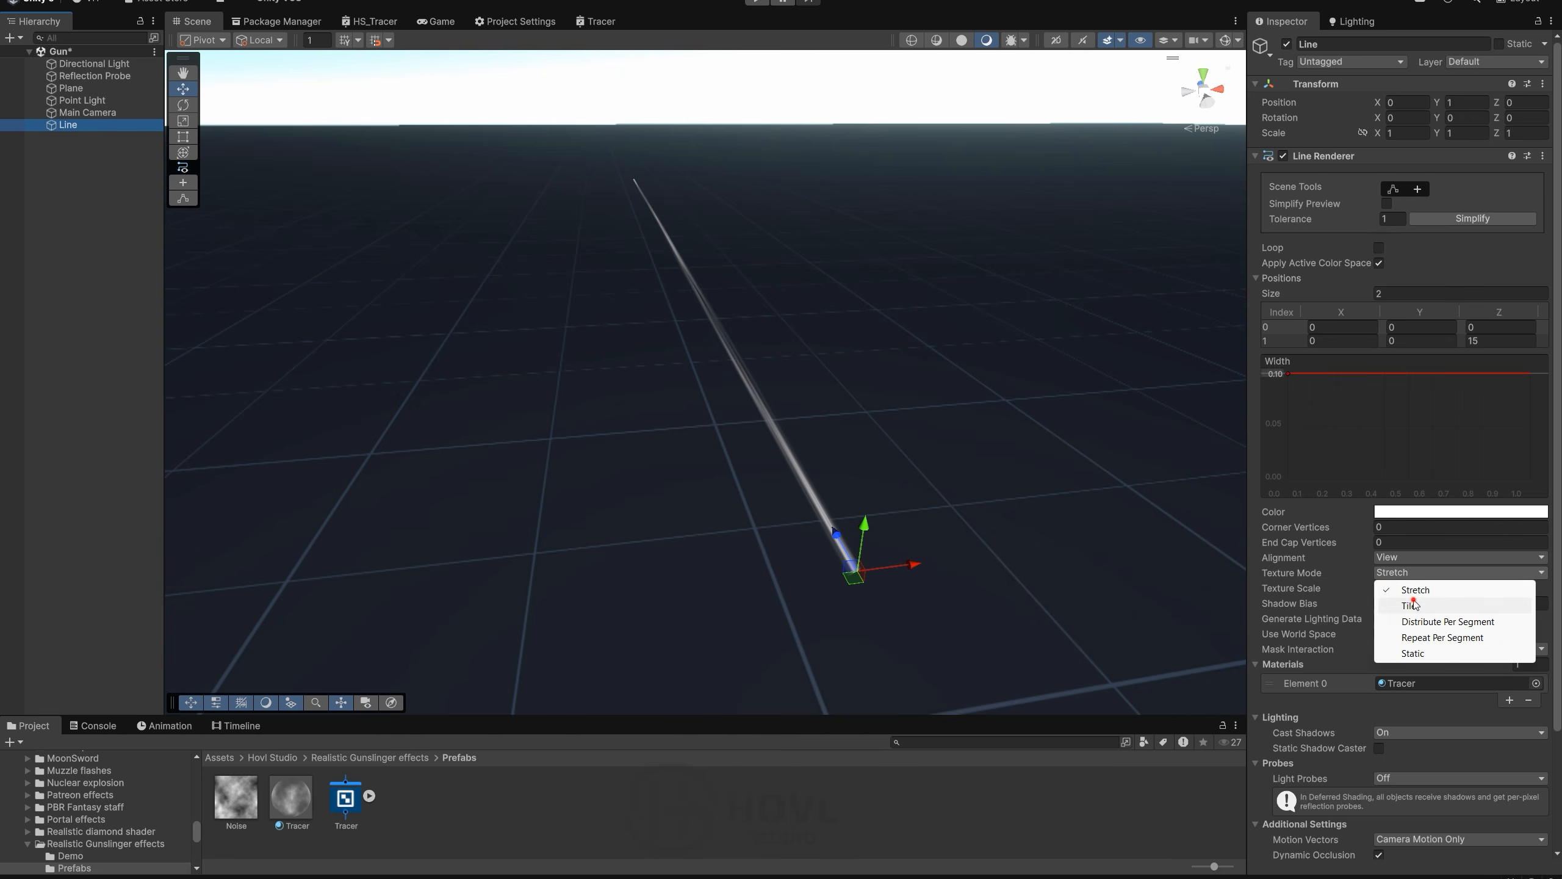
left_click(1403, 606)
left_click_drag(1386, 592, 1407, 597)
type("0.15")
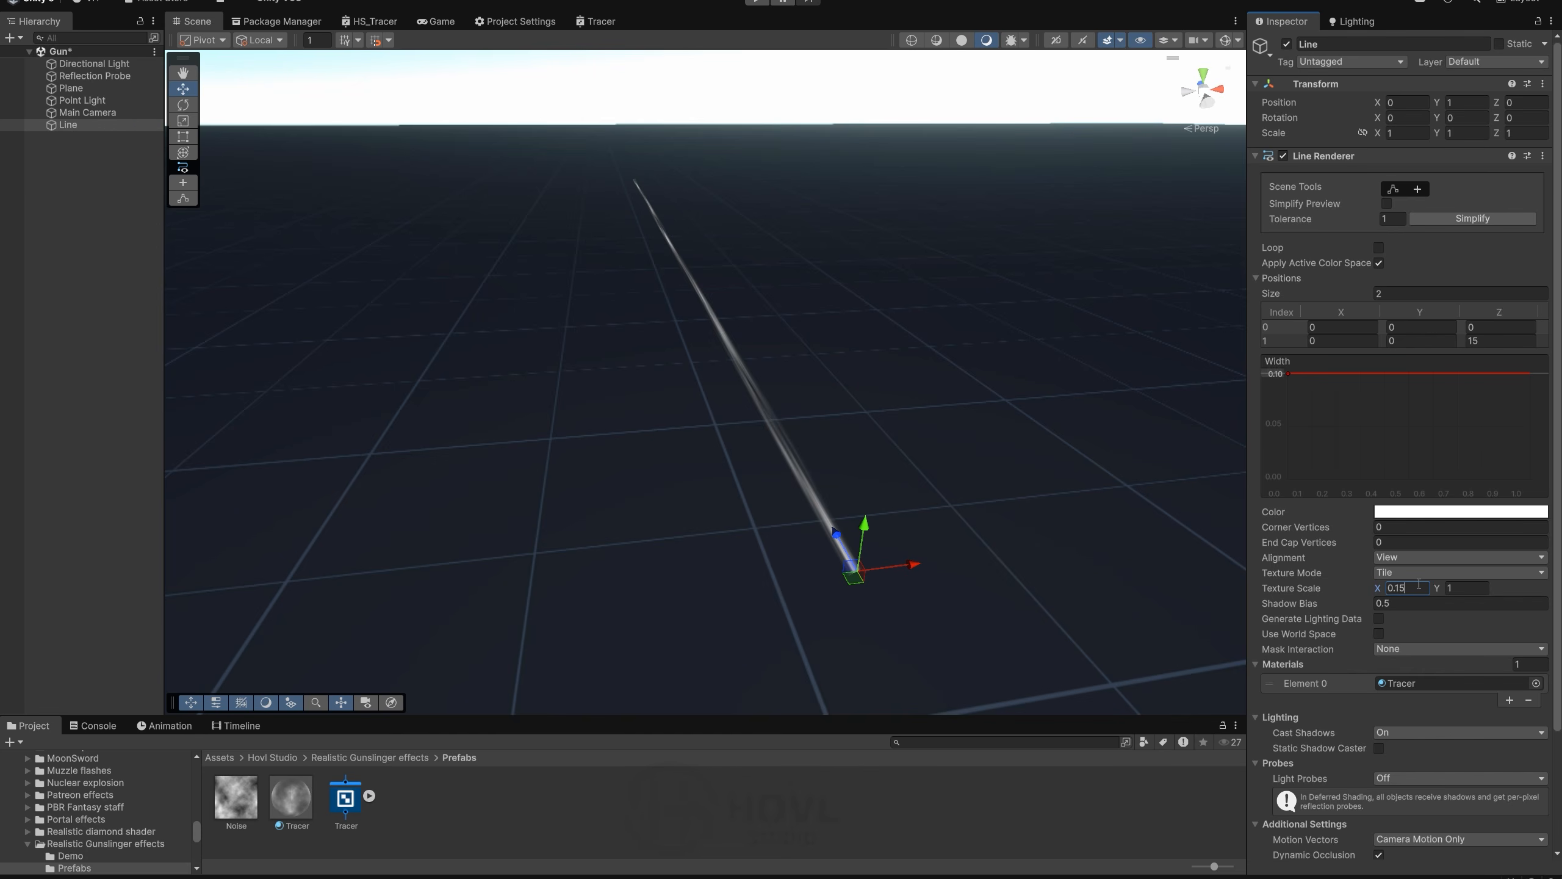
scroll(1555, 594, "down", 1)
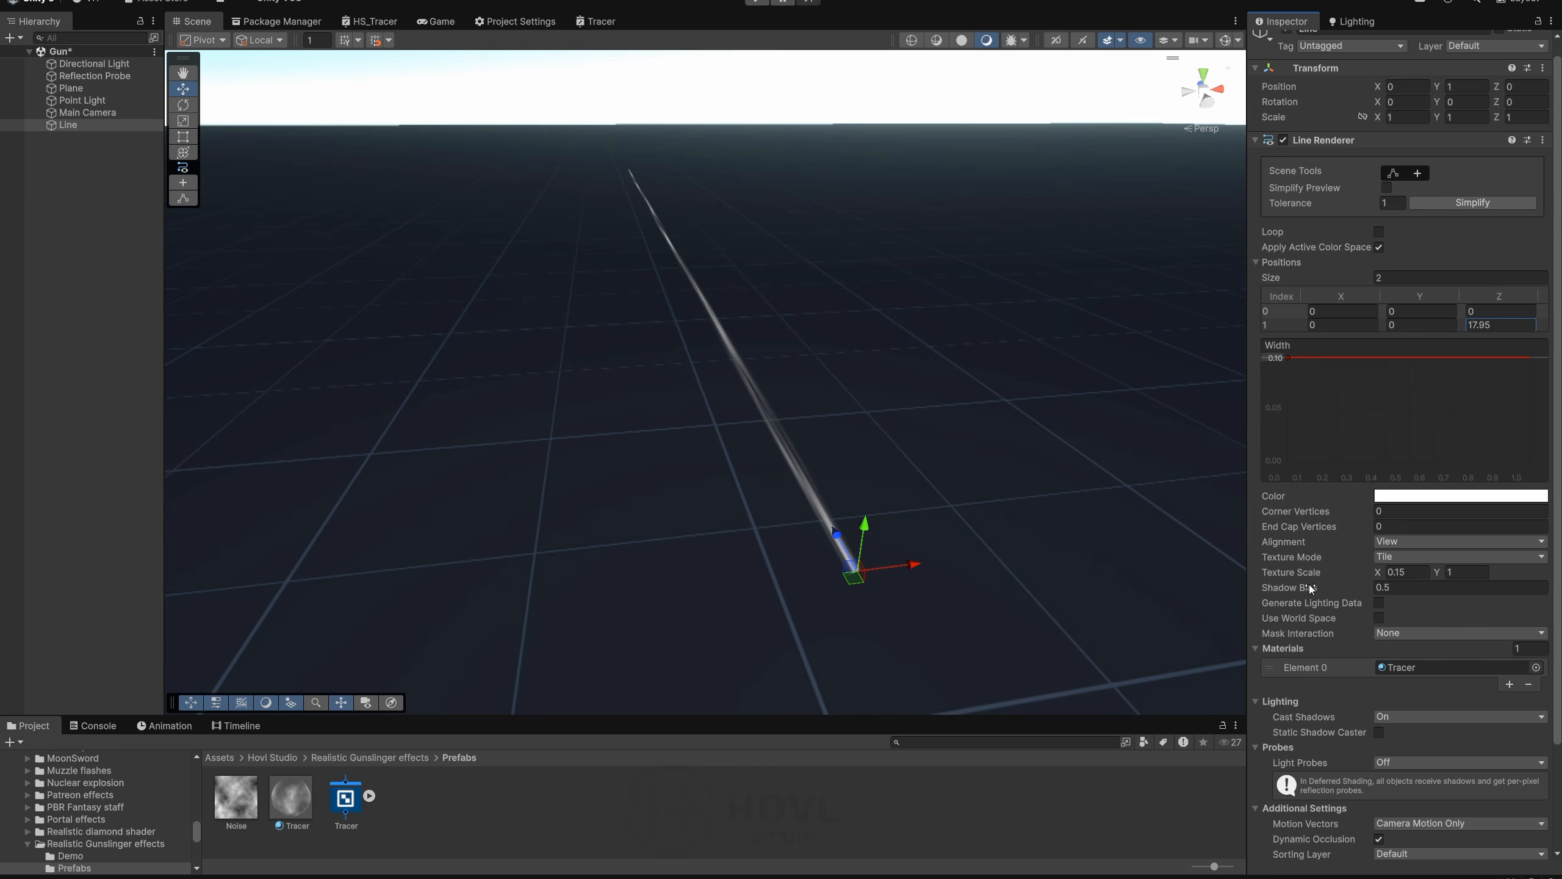
Step: Try the Stretch texture mode with texture scale X 1 while lengthening the line's end point to Z 30.1
left_click(1393, 558)
left_click(1425, 575)
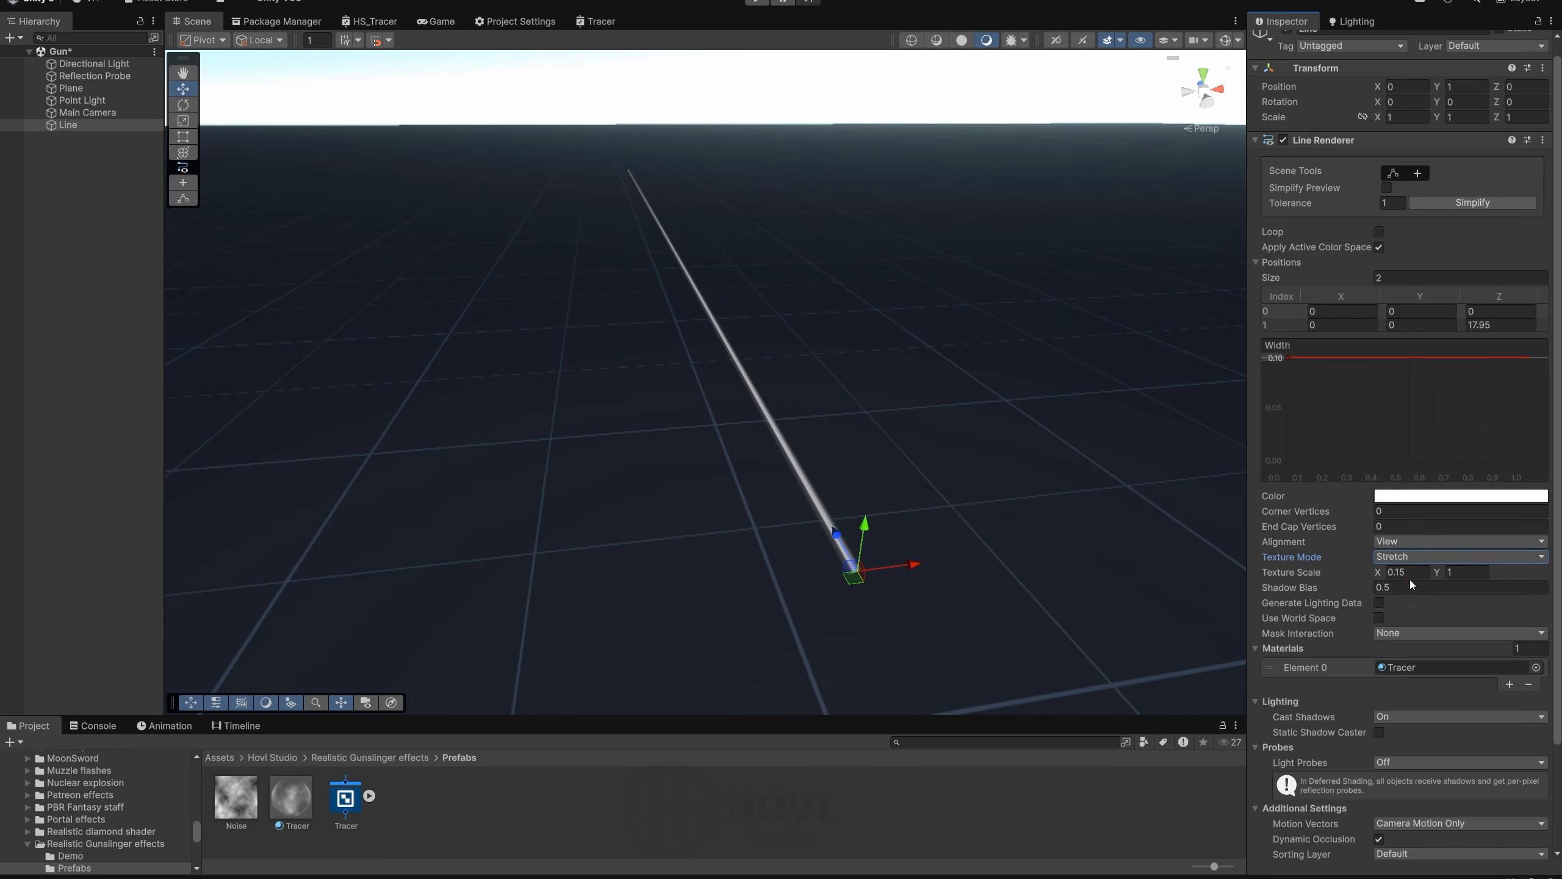
left_click_drag(1462, 326, 1533, 317)
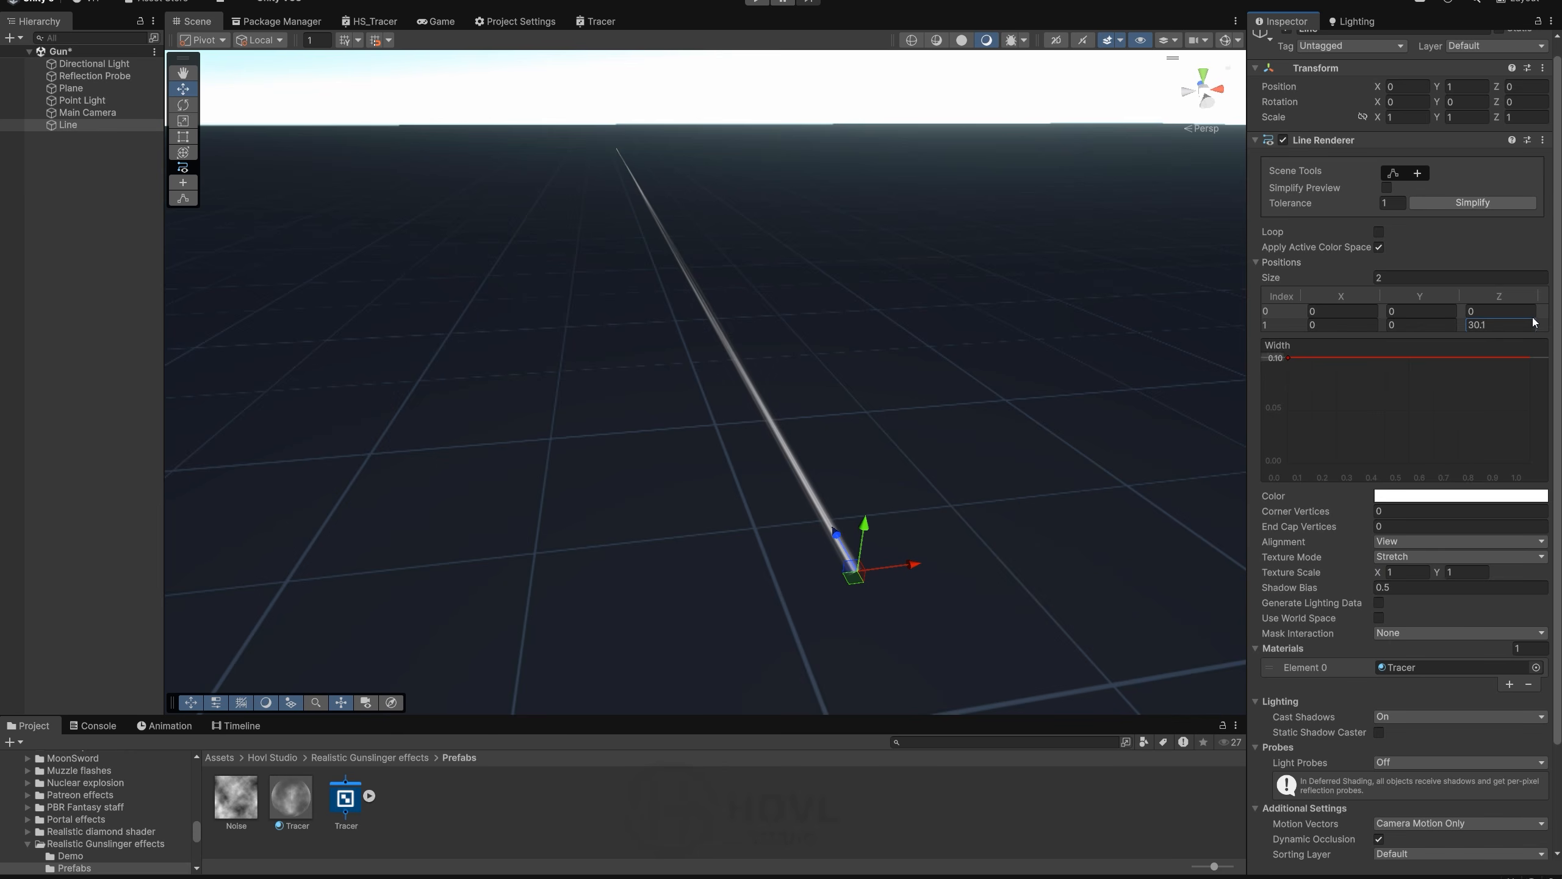
left_click_drag(8, 309, 1477, 319)
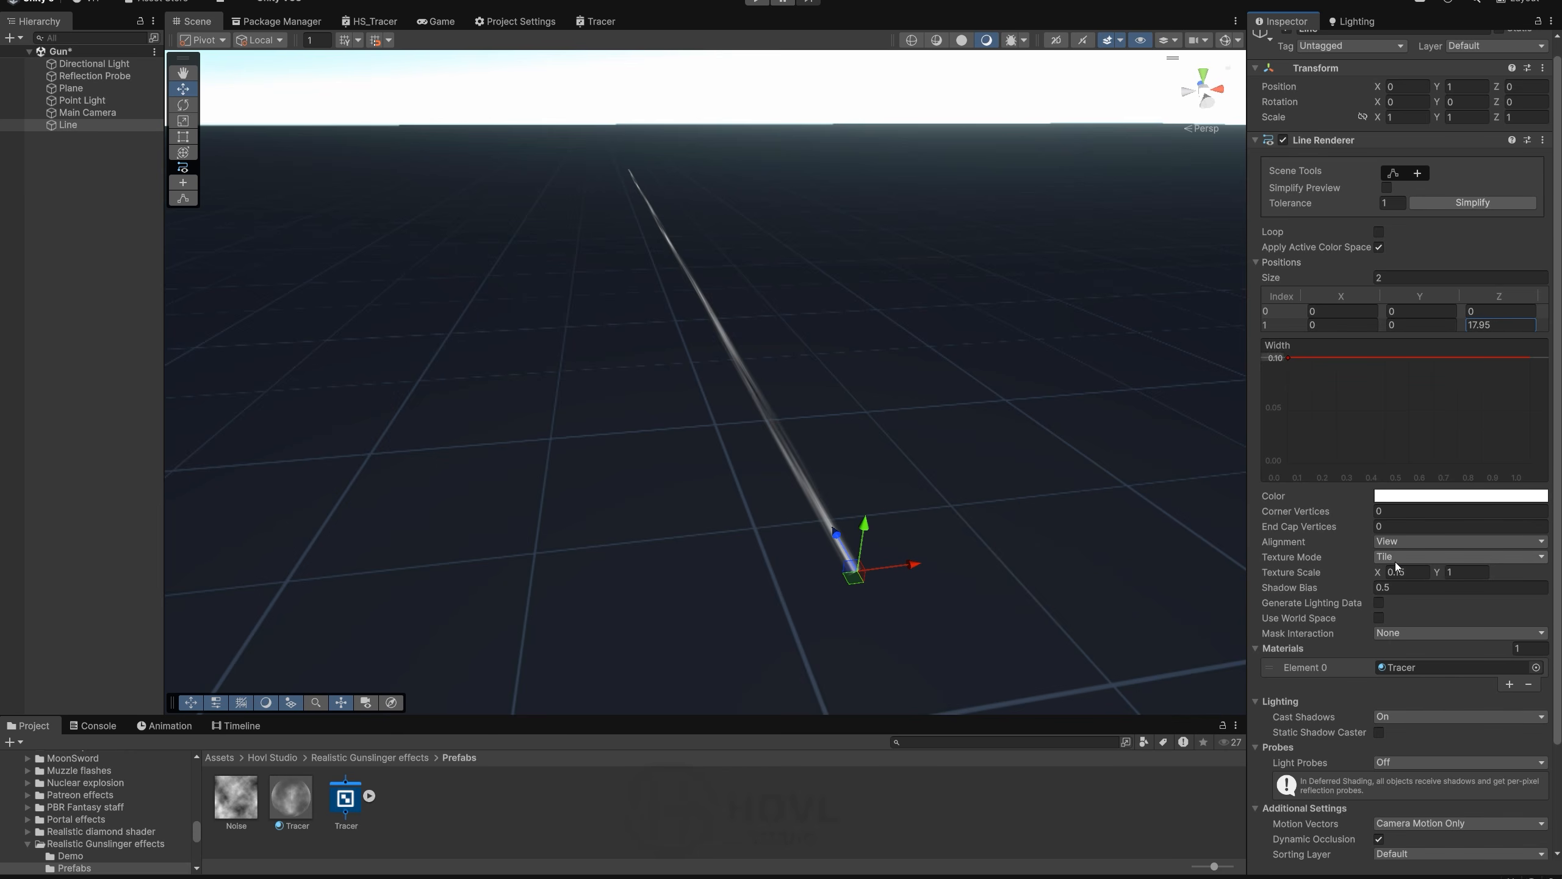
middle_click(842, 383)
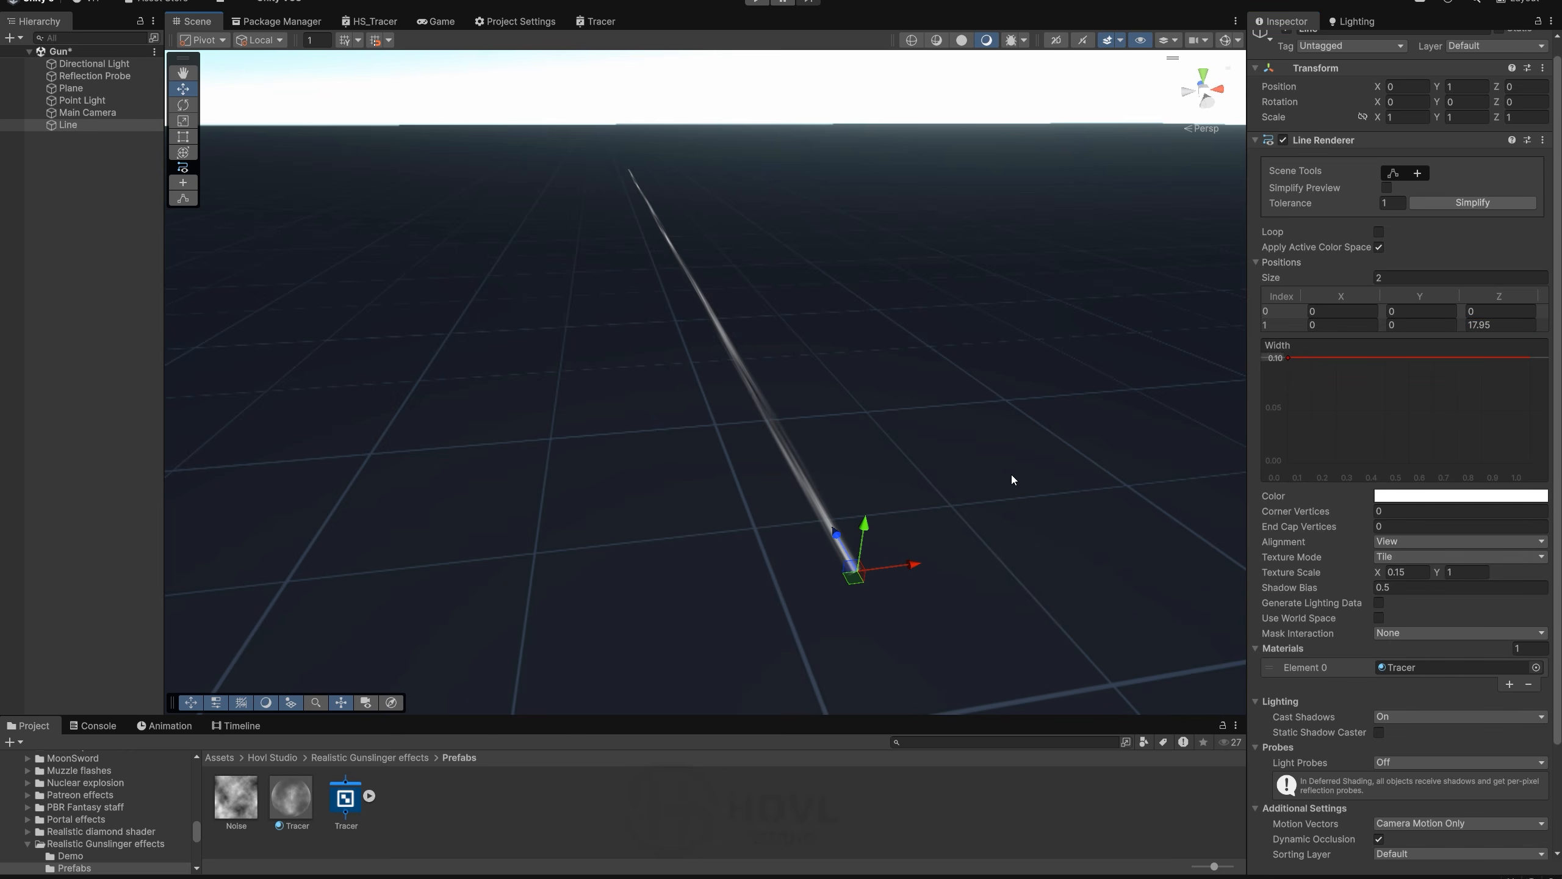
Step: In the Tracer shader graph, feed a new Tiling And Offset node into the Sample Texture 2D node's UV input
left_click(600, 24)
left_click(819, 346)
left_click_drag(820, 349, 676, 359)
type("til")
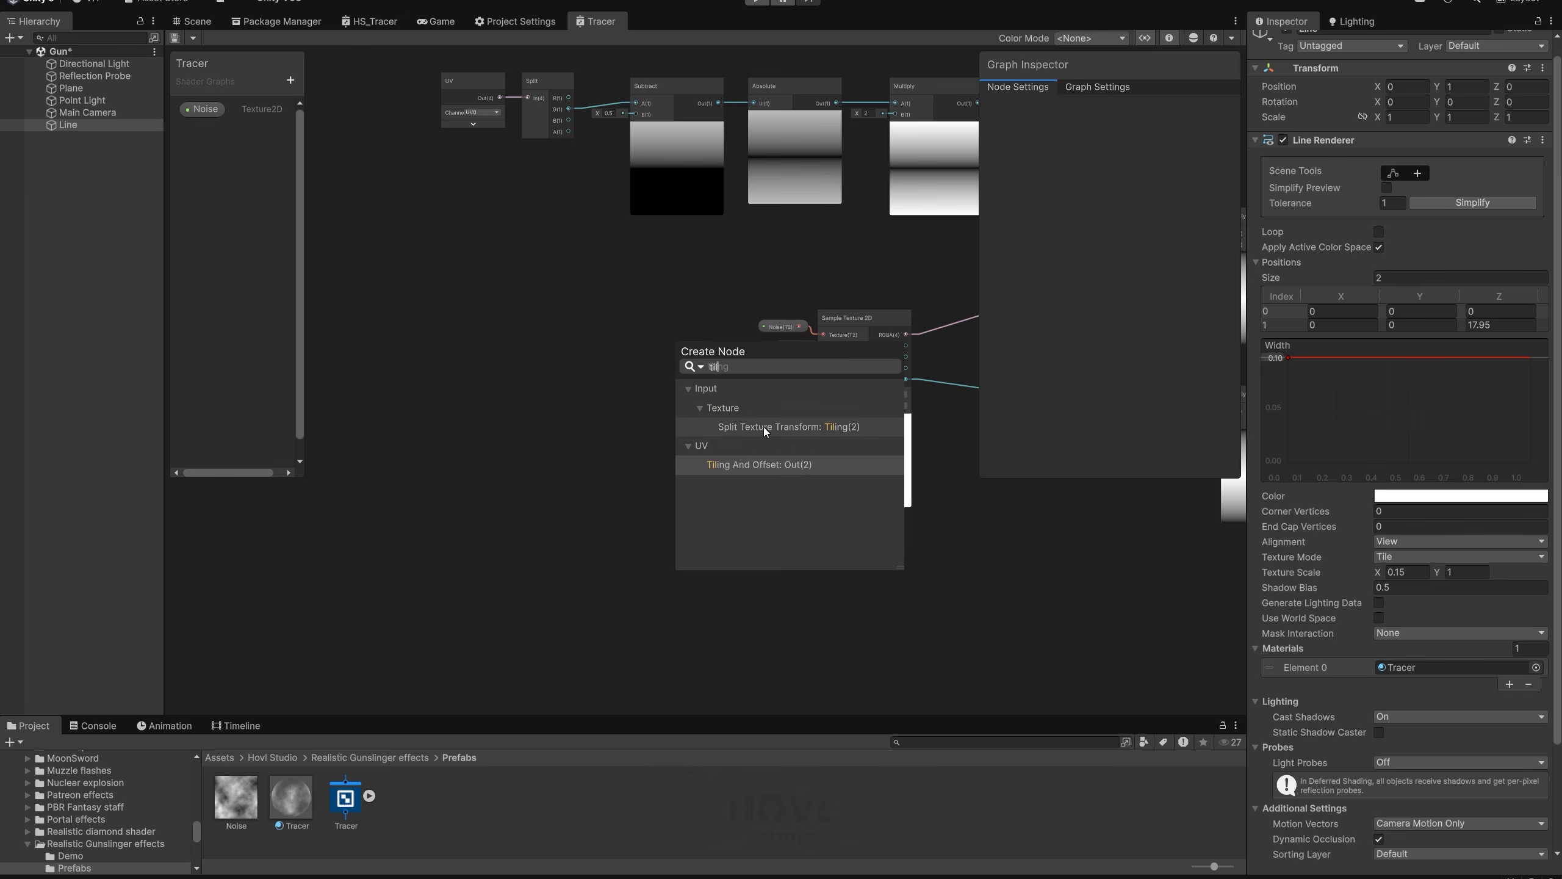
left_click(757, 463)
left_click_drag(644, 382, 705, 358)
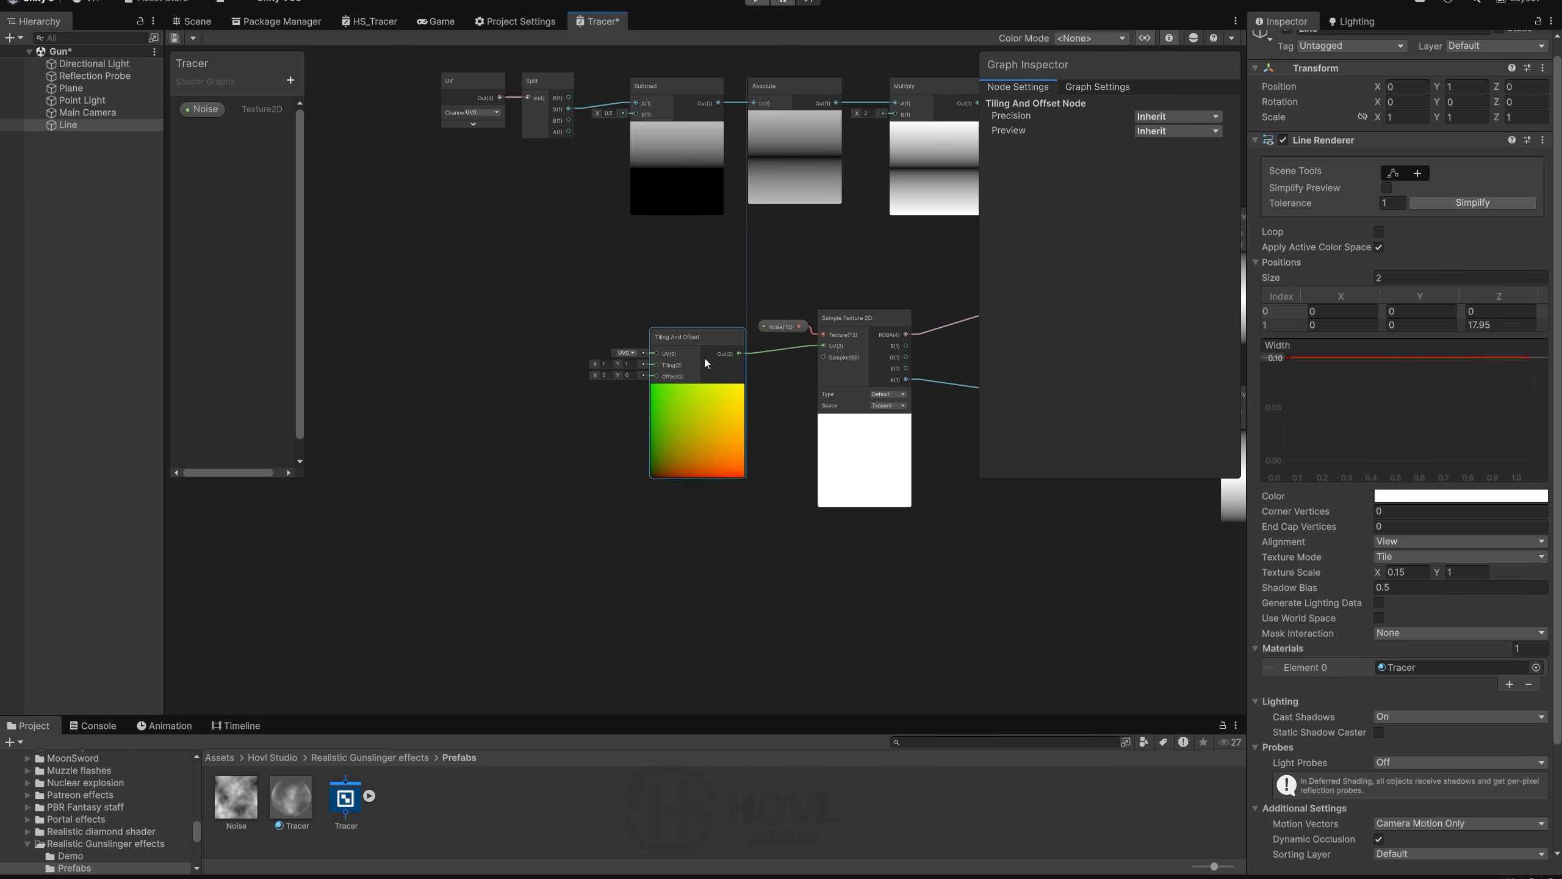
Step: Add a Multiply node before the Tiling And Offset node and collapse its preview
left_click(552, 415)
key("space")
type("mu")
double_click(603, 429)
scroll(570, 418, "up", 4)
left_click_drag(632, 501, 505, 409)
left_click(572, 482)
Step: Add a Time node below the new Multiply node
left_click(485, 541)
key("space")
type("t")
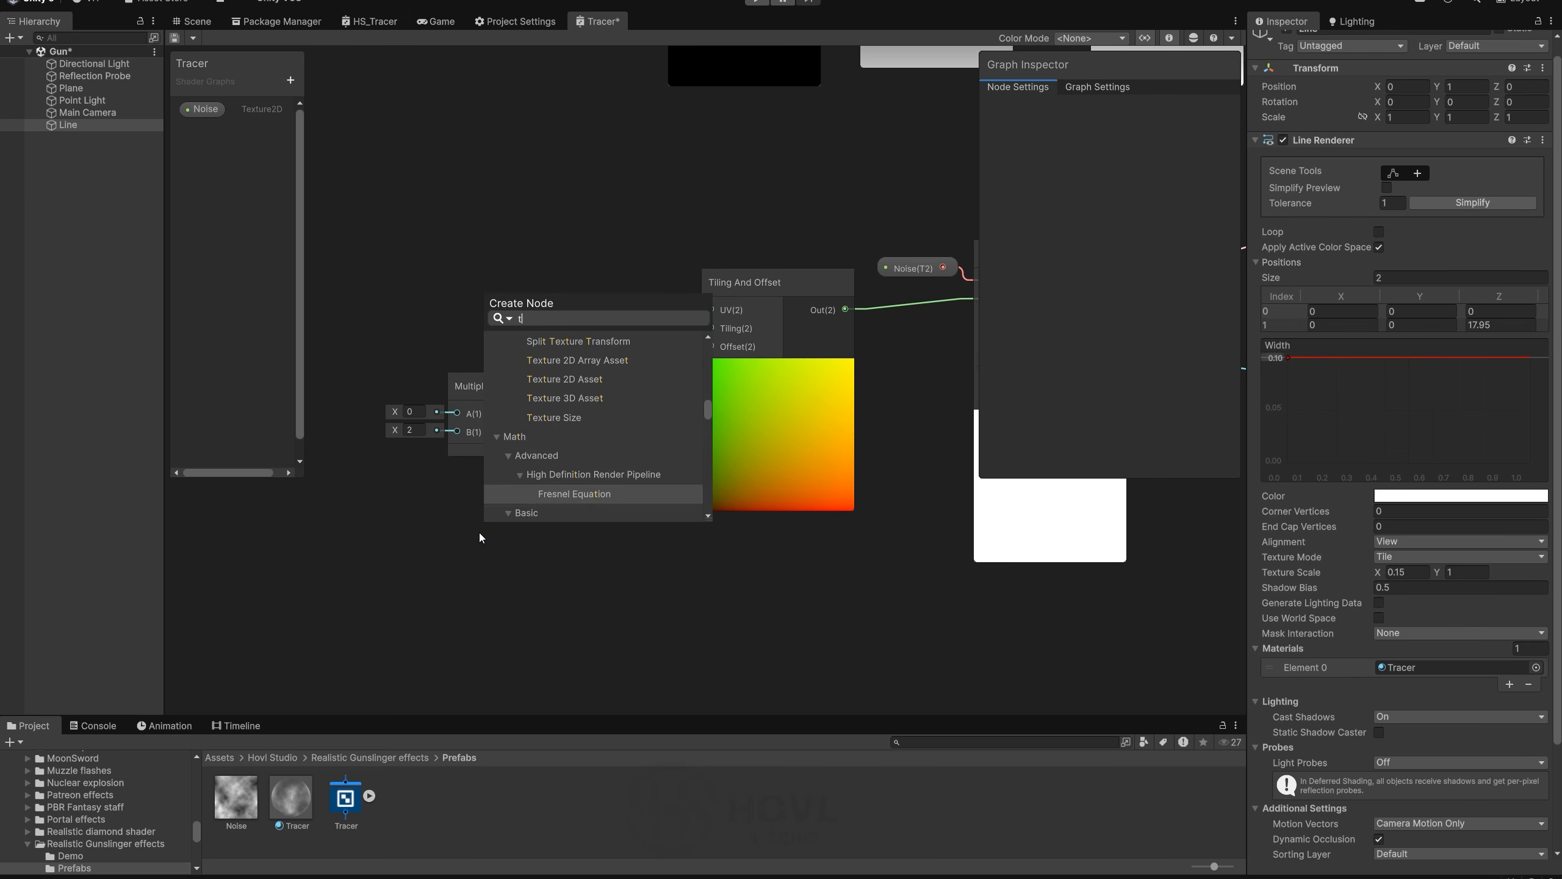
type("ime")
key("Return")
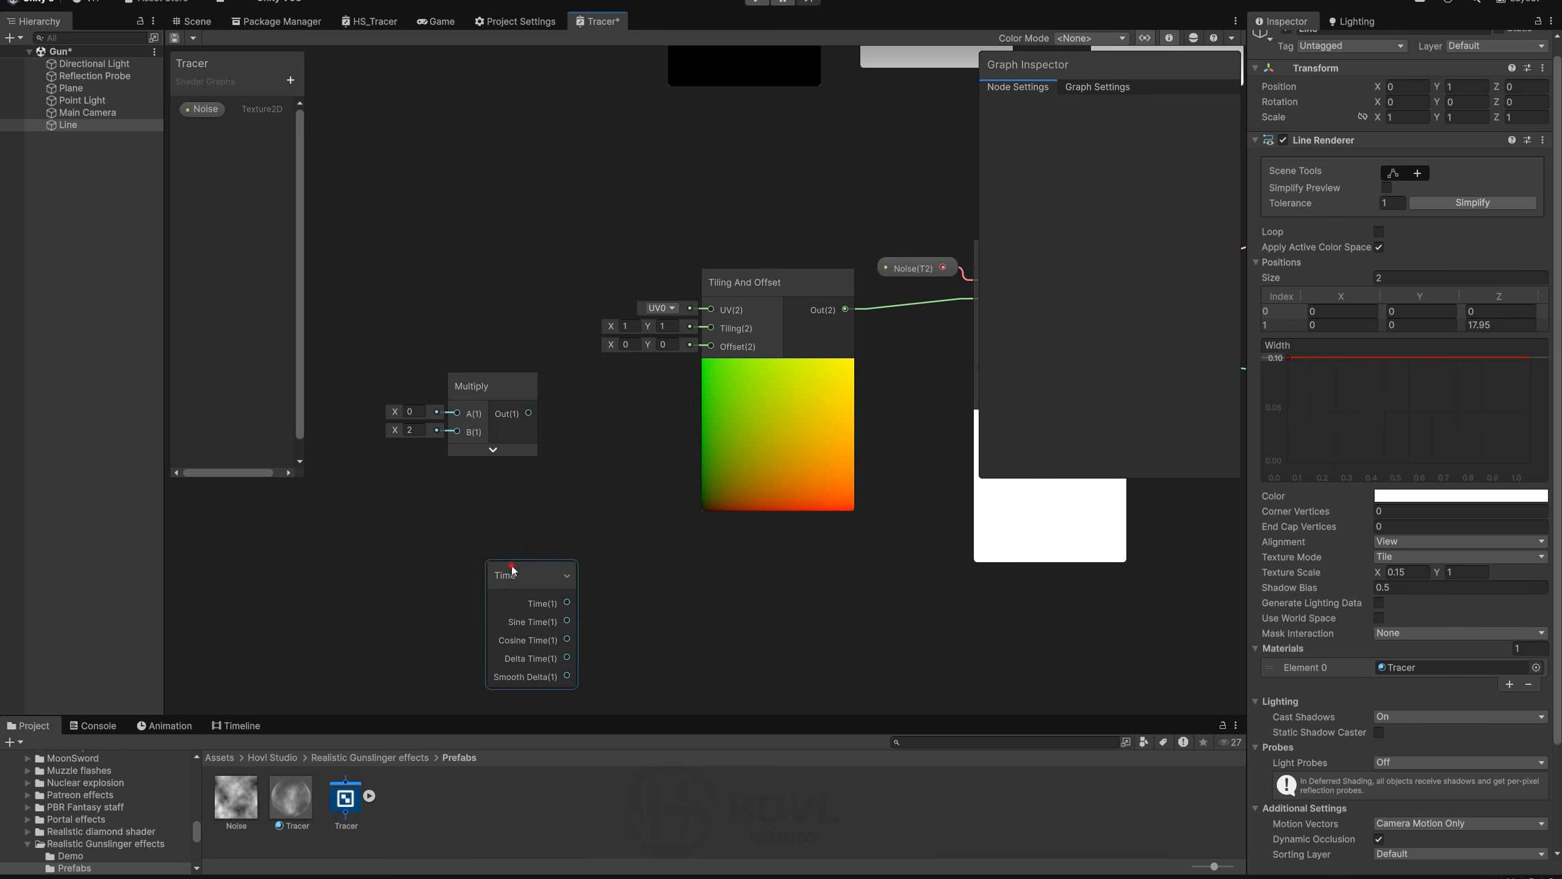
Step: Connect the Time output to the Multiply node's input B and the Multiply output to the Tiling And Offset node's Offset
middle_click_drag(503, 509, 754, 525)
left_click_drag(586, 547, 708, 449)
middle_click_drag(792, 467, 697, 515)
left_click_drag(685, 482, 868, 412)
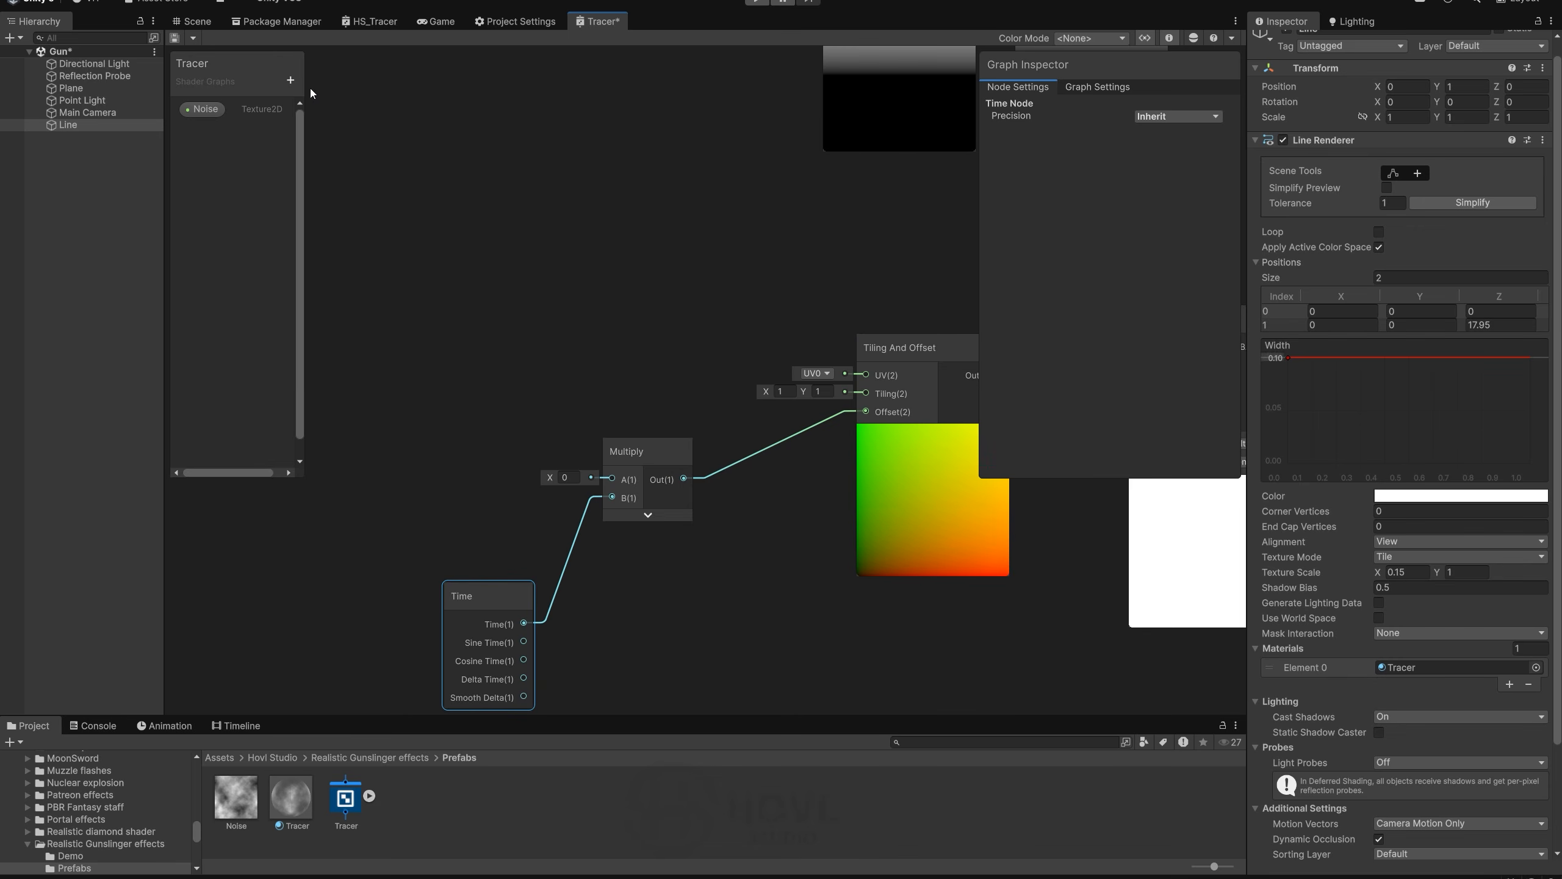
Step: Add a Vector 2 property named "Noise speed RG" to the graph
left_click(290, 80)
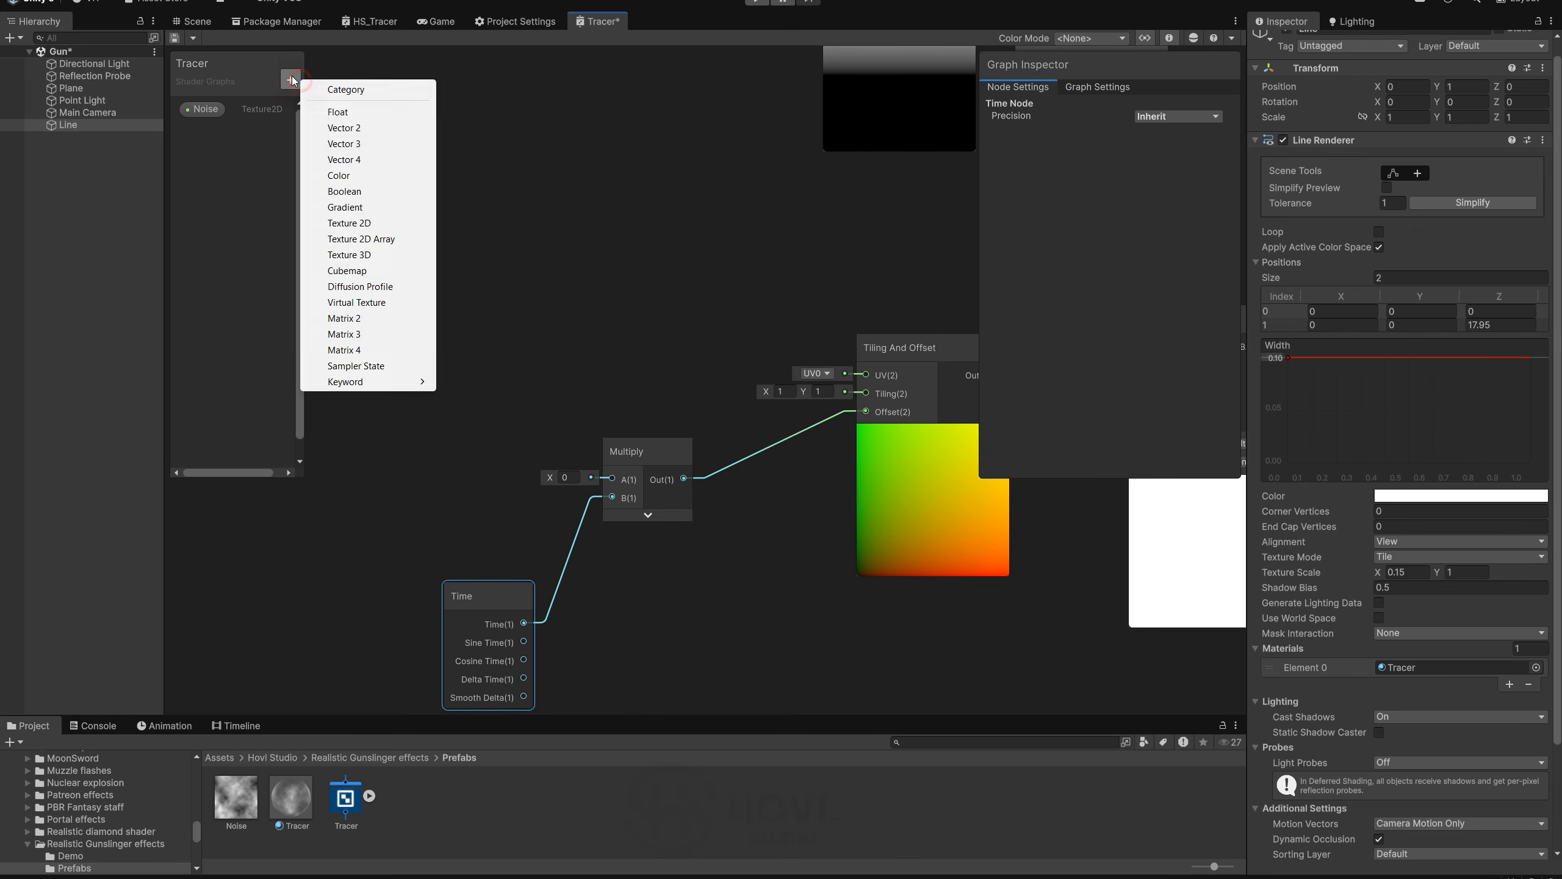
left_click(365, 128)
type("Noise speed RG")
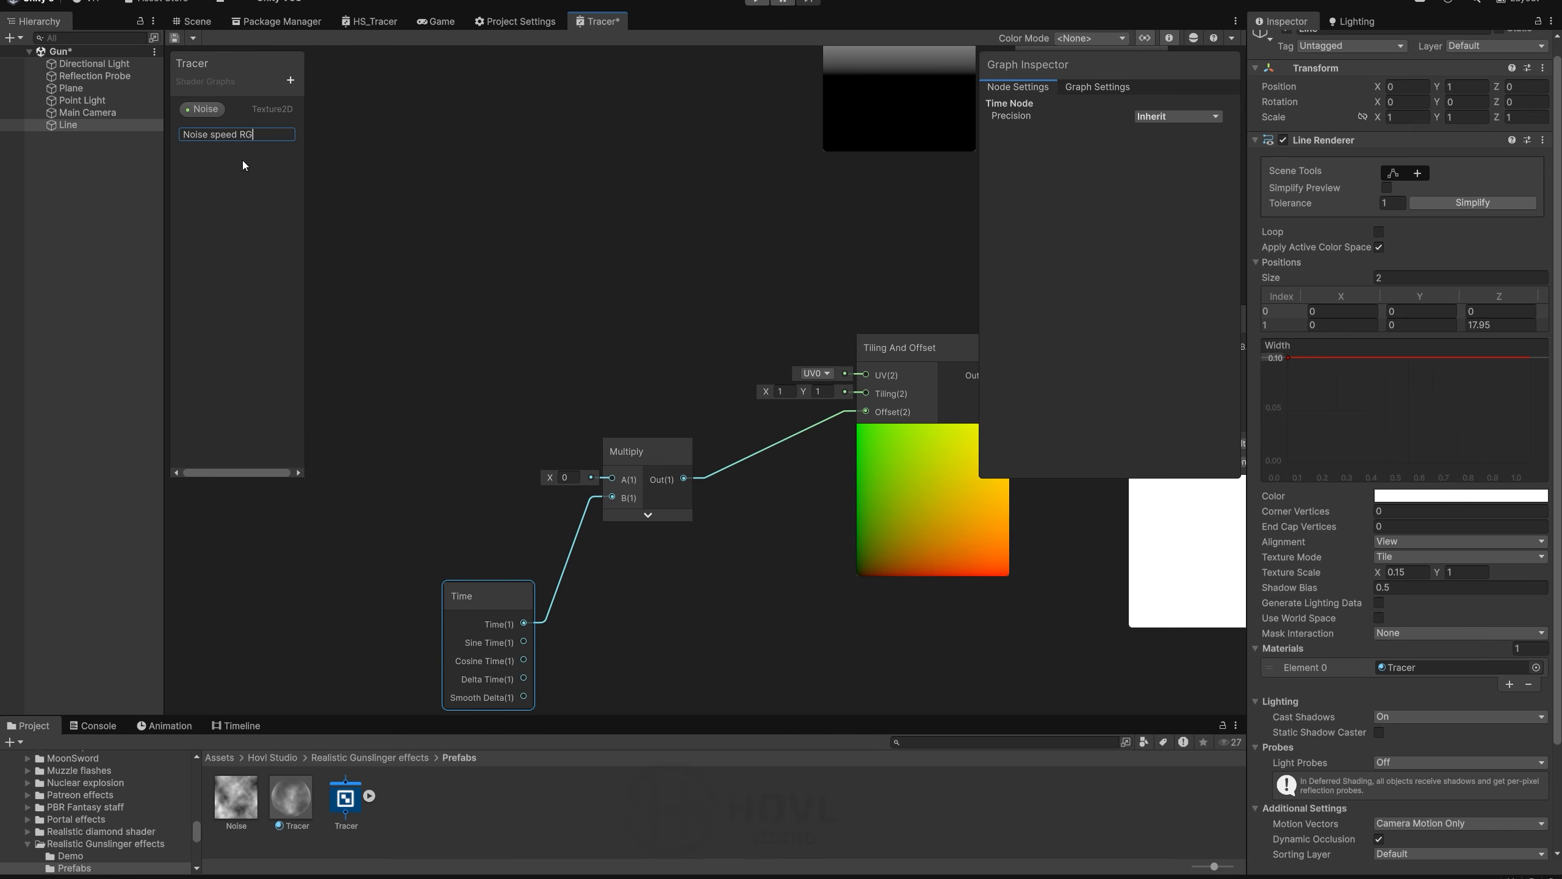
key("Return")
Step: Connect the Noise speed RG property to the Multiply node's input A and move the Time node beneath the property
left_click(227, 128)
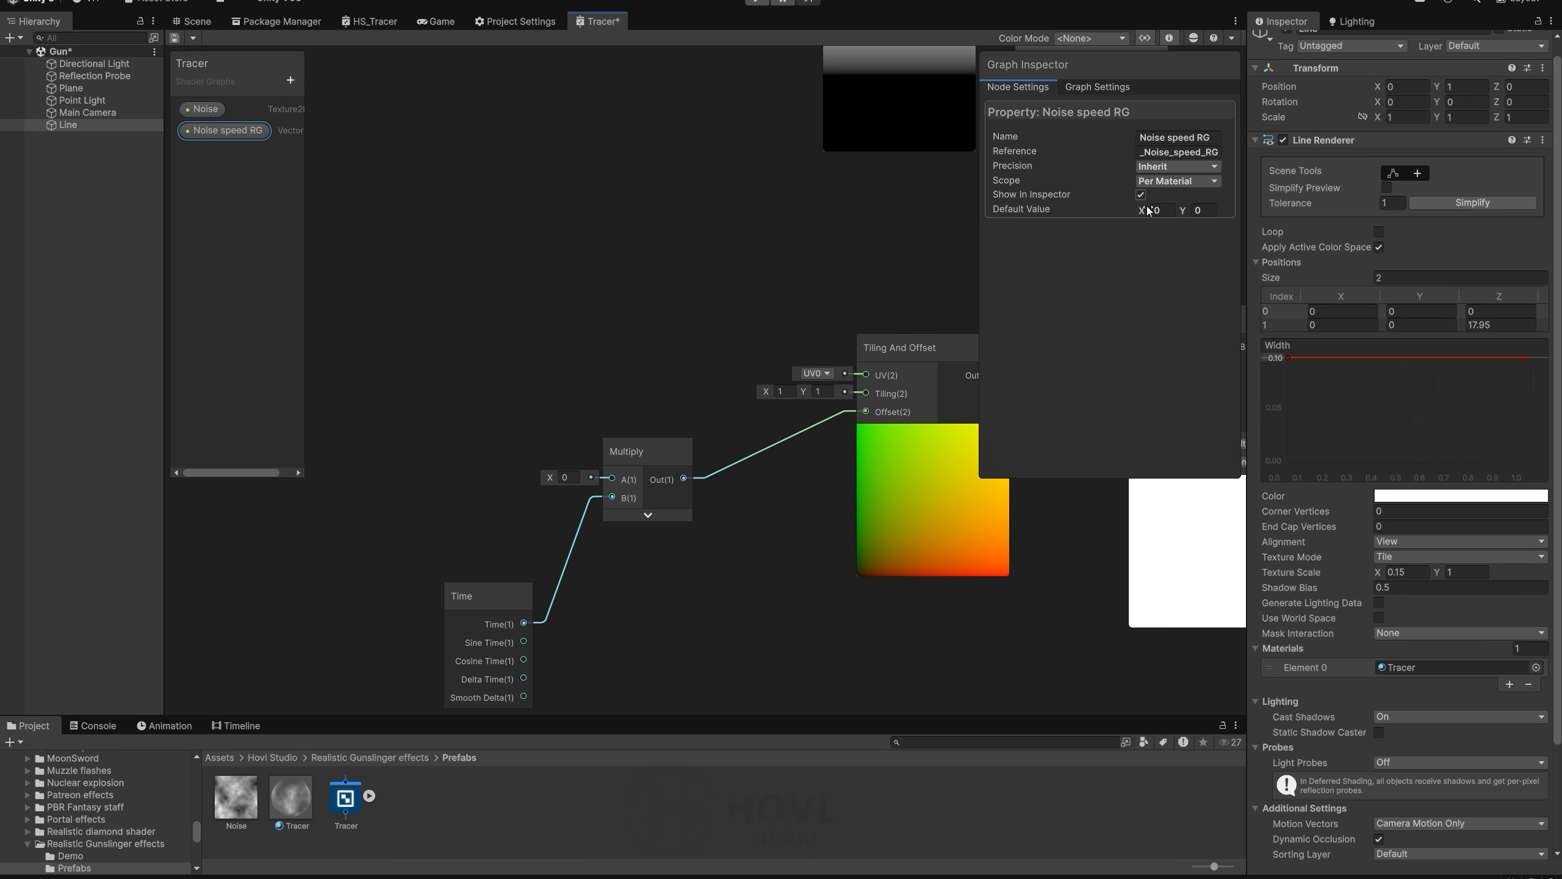
left_click_drag(498, 437, 609, 480)
left_click_drag(465, 595, 447, 530)
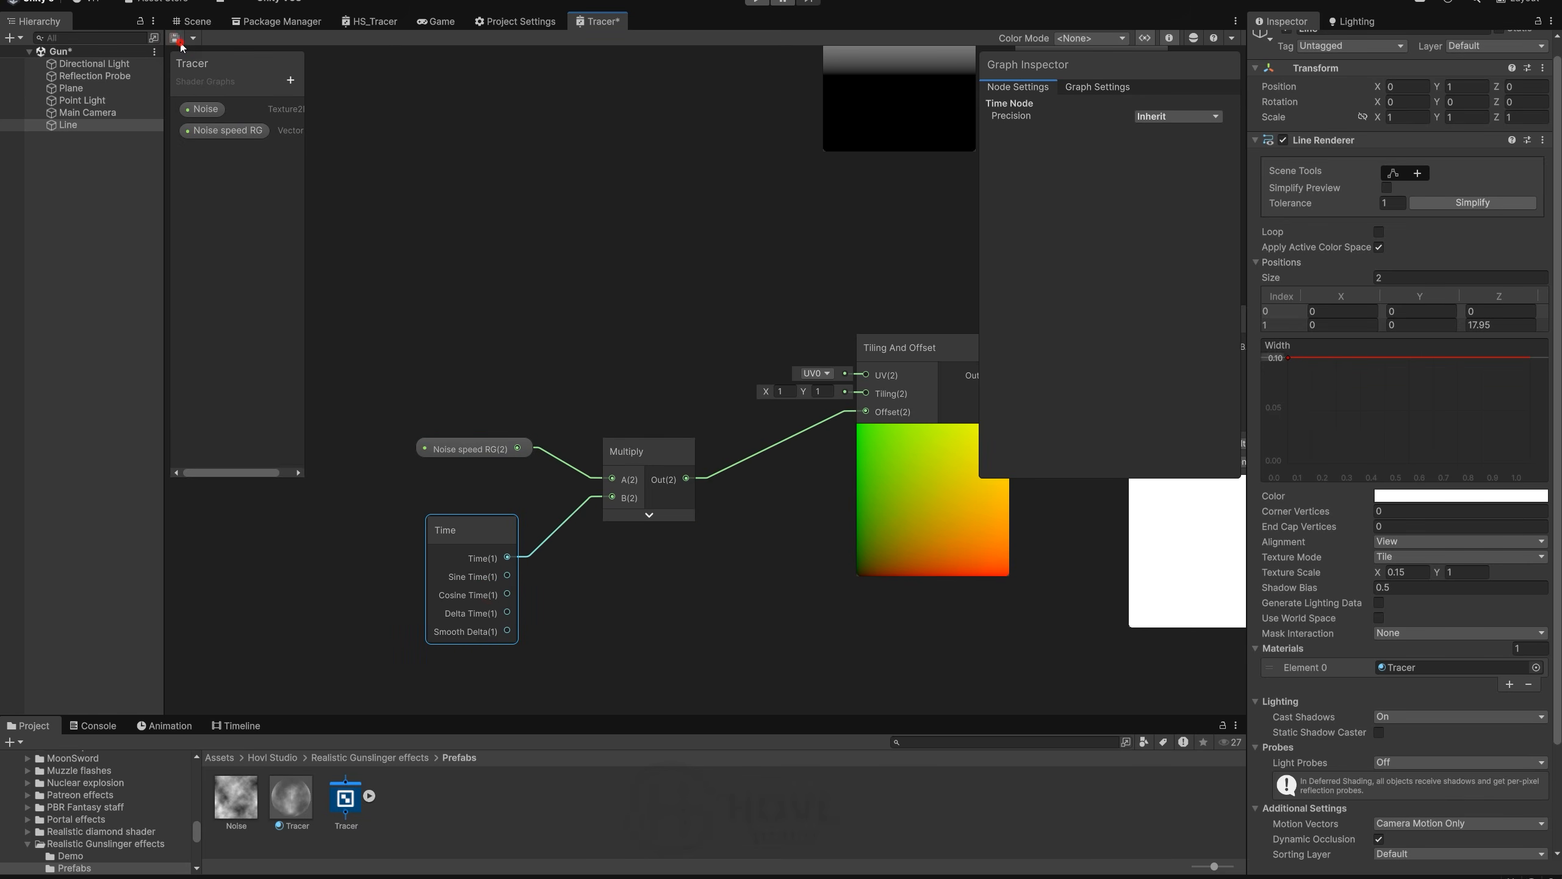
Step: Set the Tracer material's Noise speed RG to X -0.5 and Y 0.01 and view the scrolling noise on the line
left_click(191, 22)
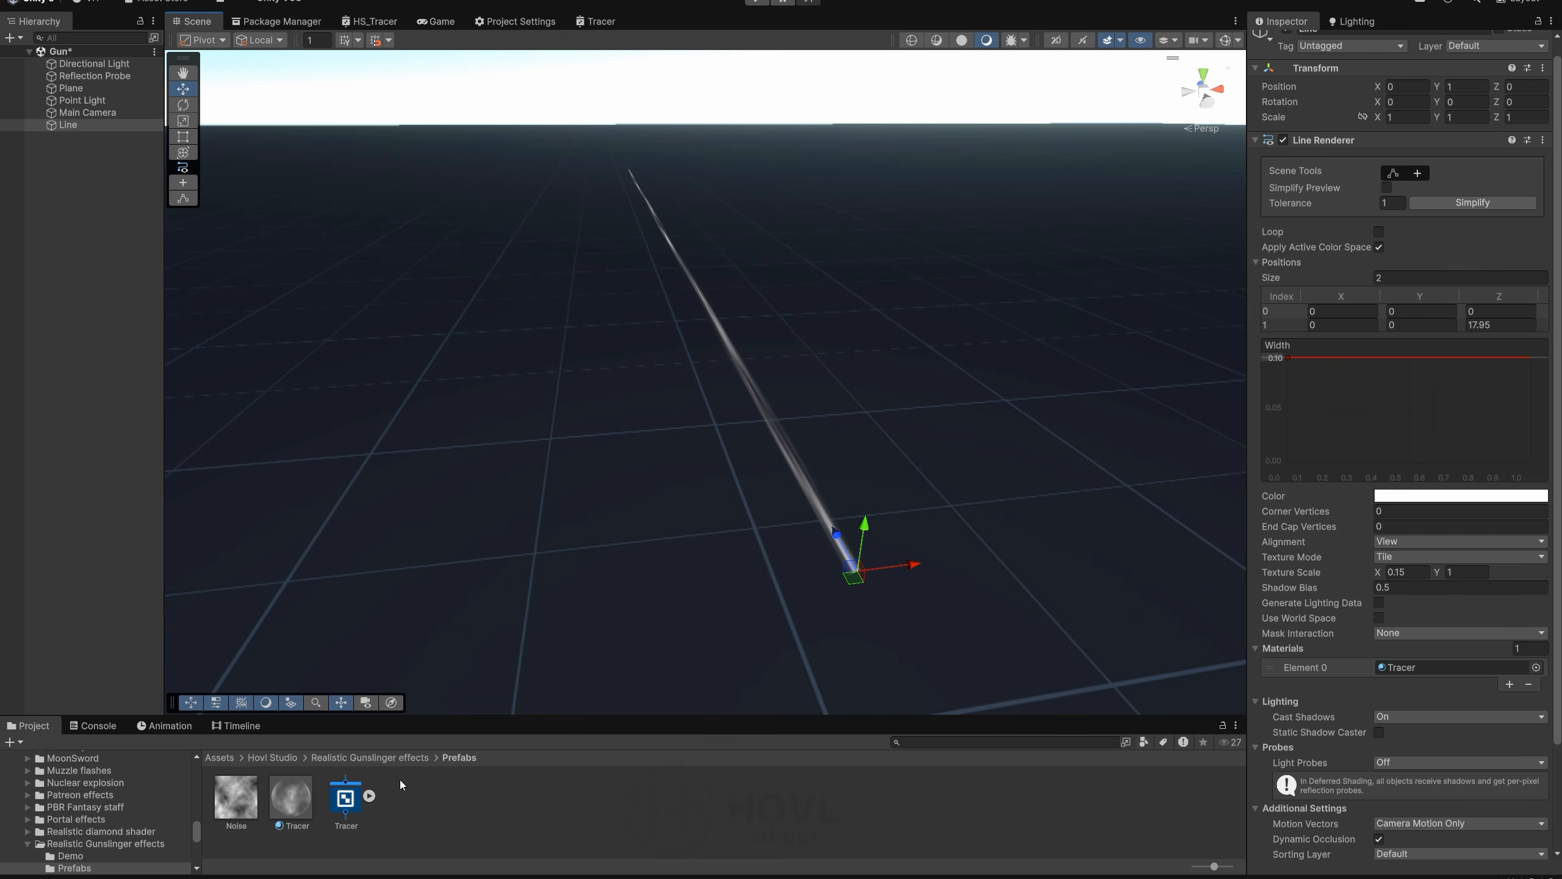
left_click(291, 797)
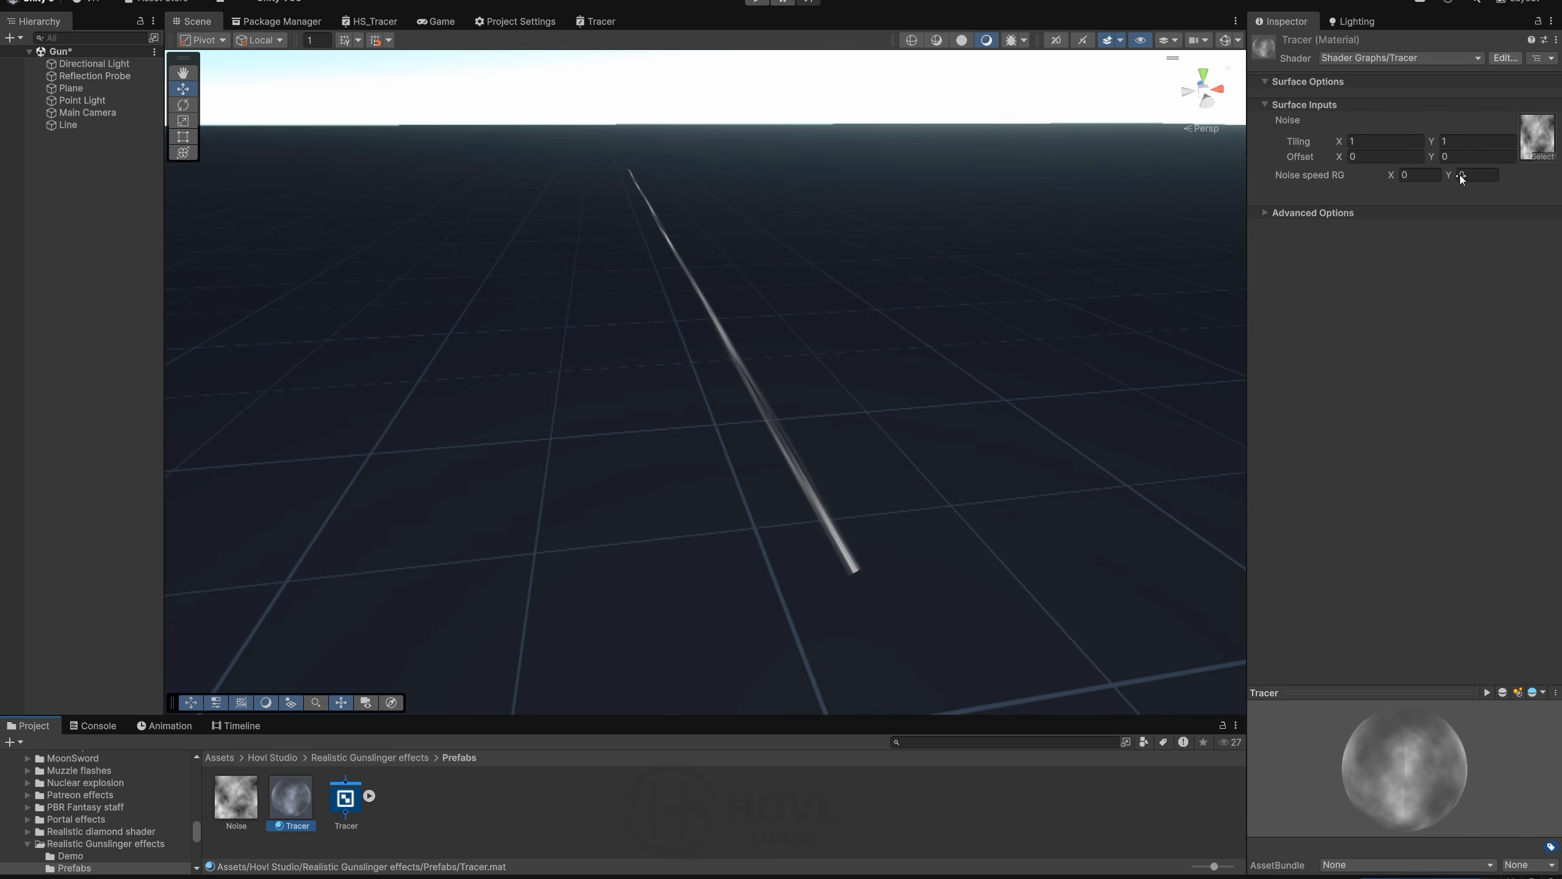
left_click_drag(1456, 175, 1474, 174)
type("0.01")
key("Return")
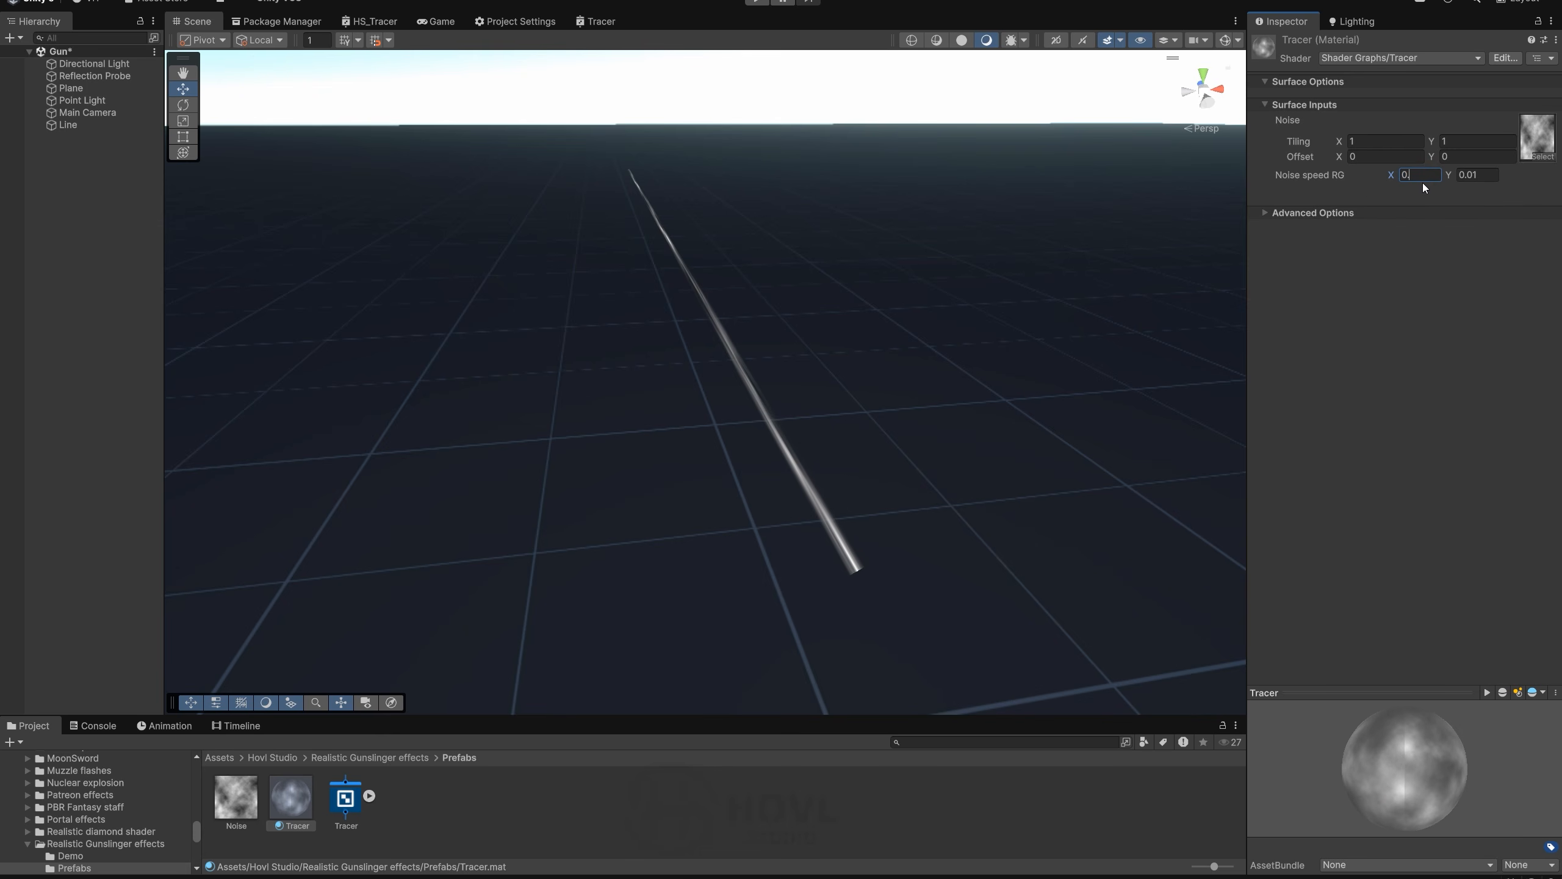
type("0.5")
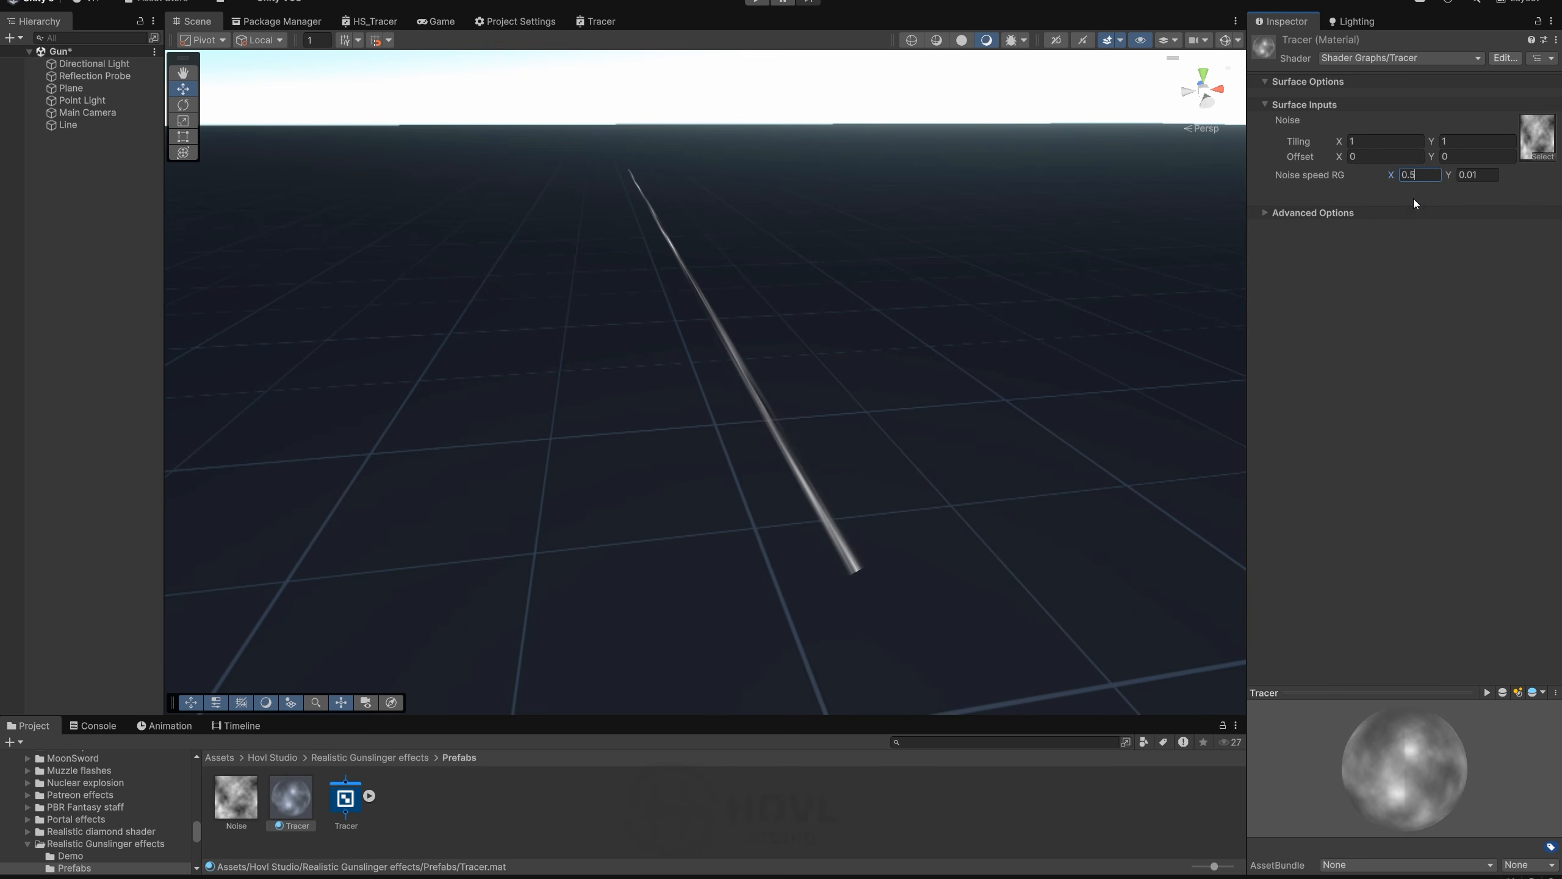
left_click(1414, 175)
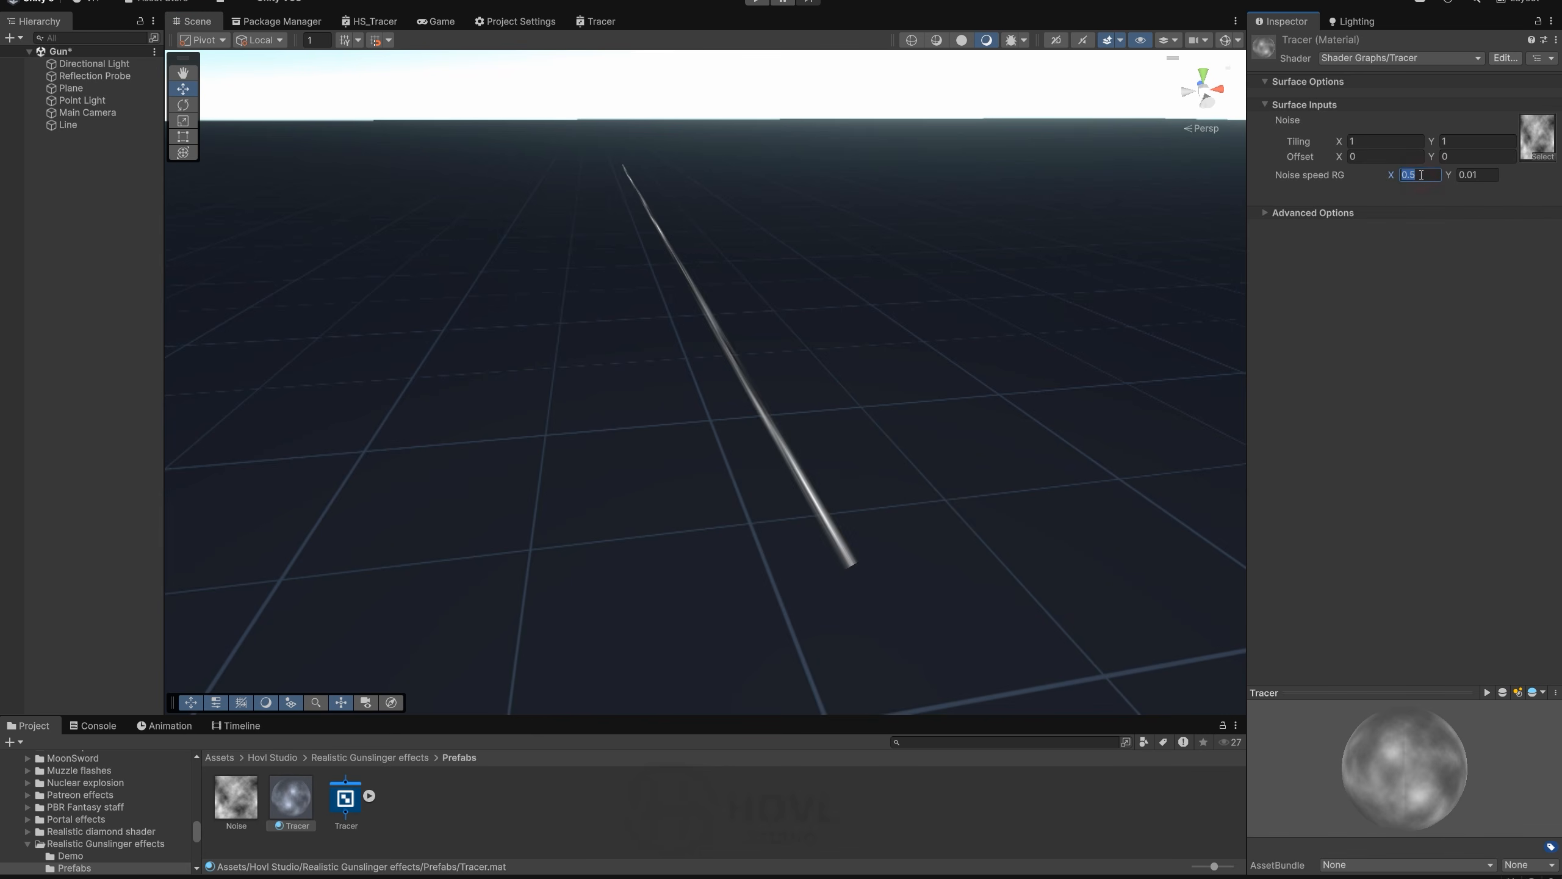
left_click(1403, 175)
type("-")
right_click_drag(822, 307, 820, 319)
right_click_drag(856, 265, 862, 262)
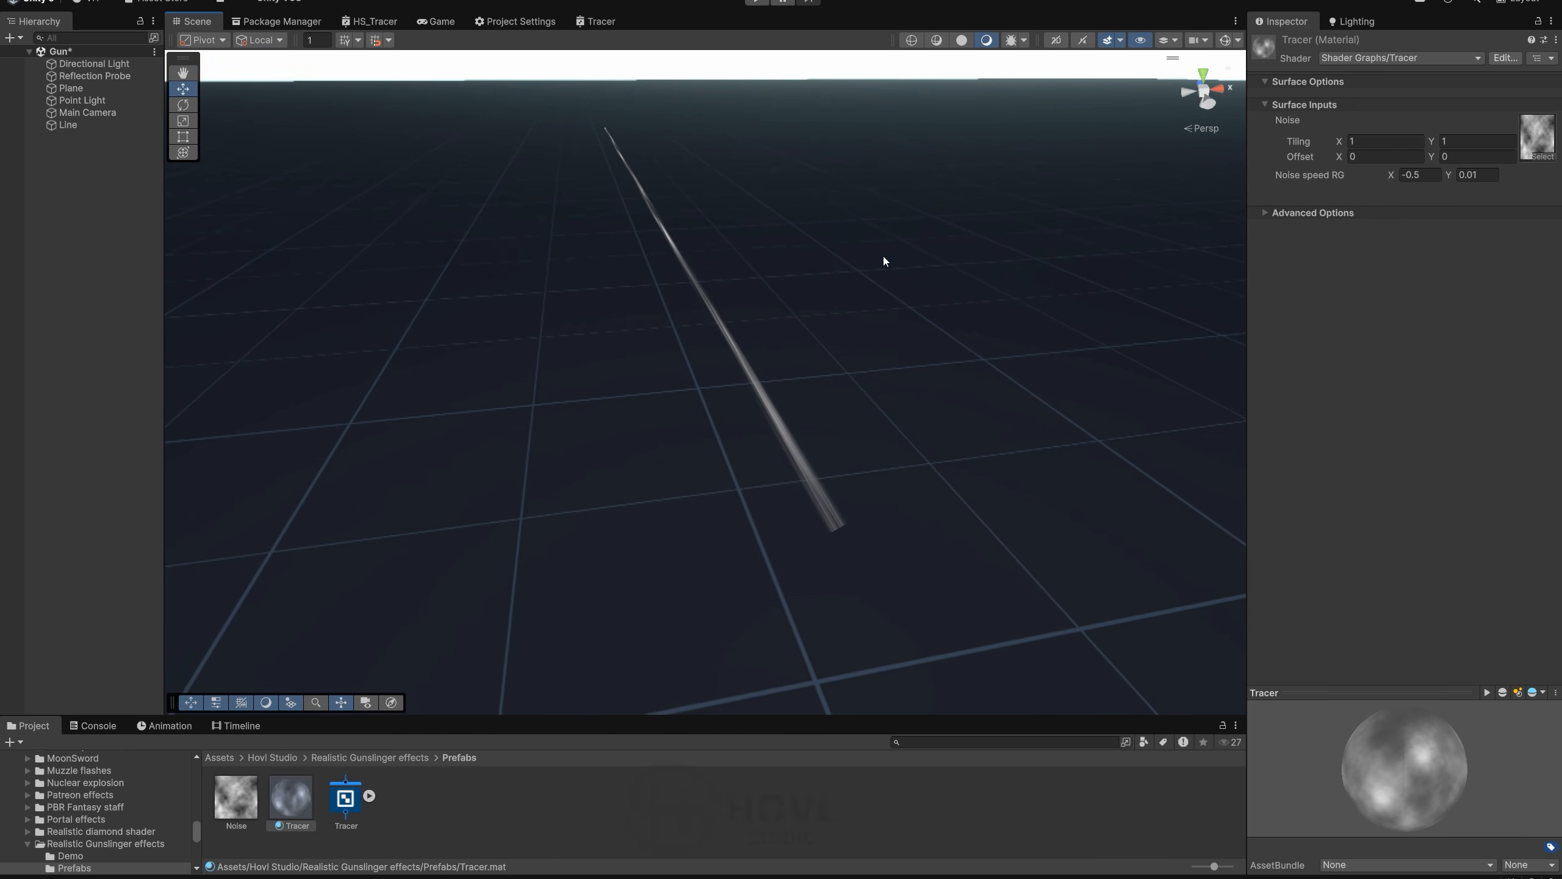
Step: Move the row of nodes from UV to One Minus up and to the left in the Tracer shader graph to free space
left_click(596, 23)
scroll(646, 248, "down", 6)
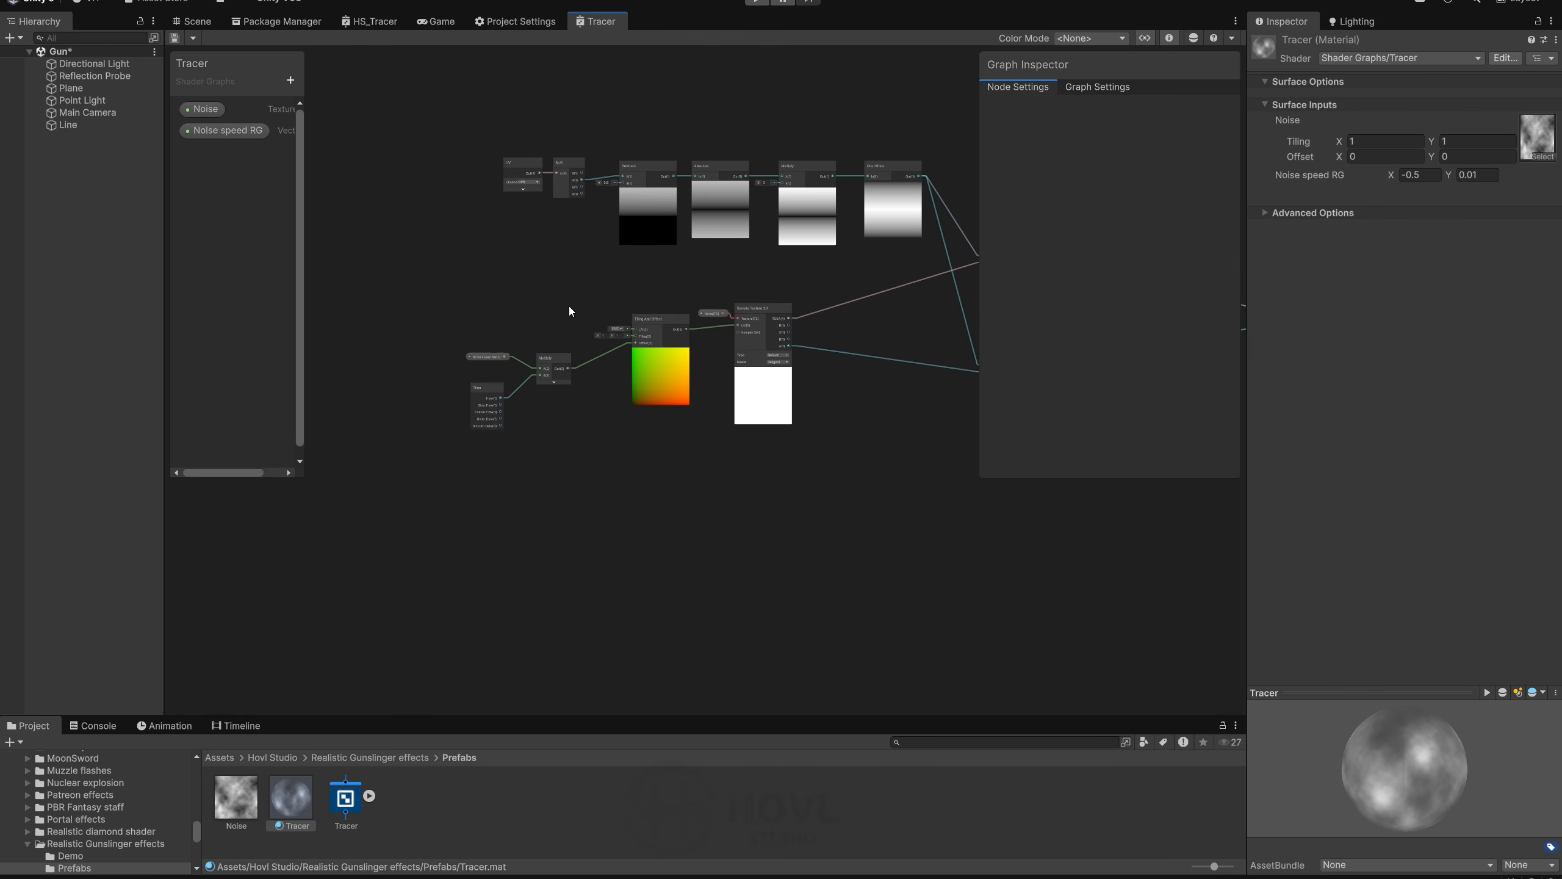
middle_click_drag(739, 372, 755, 400)
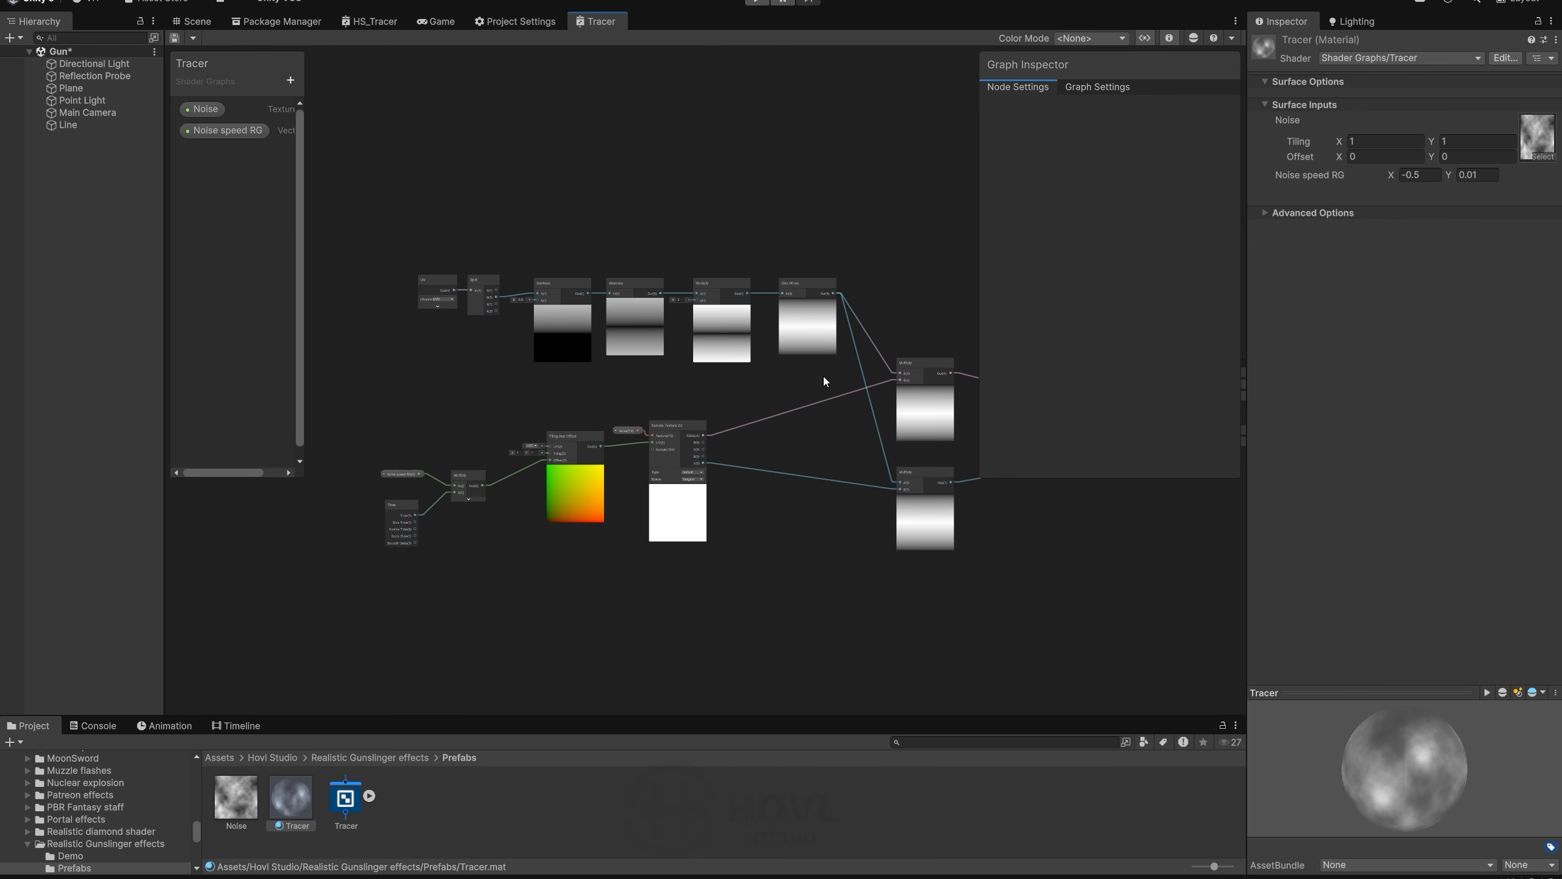
left_click_drag(417, 236, 418, 235)
left_click_drag(813, 338, 747, 276)
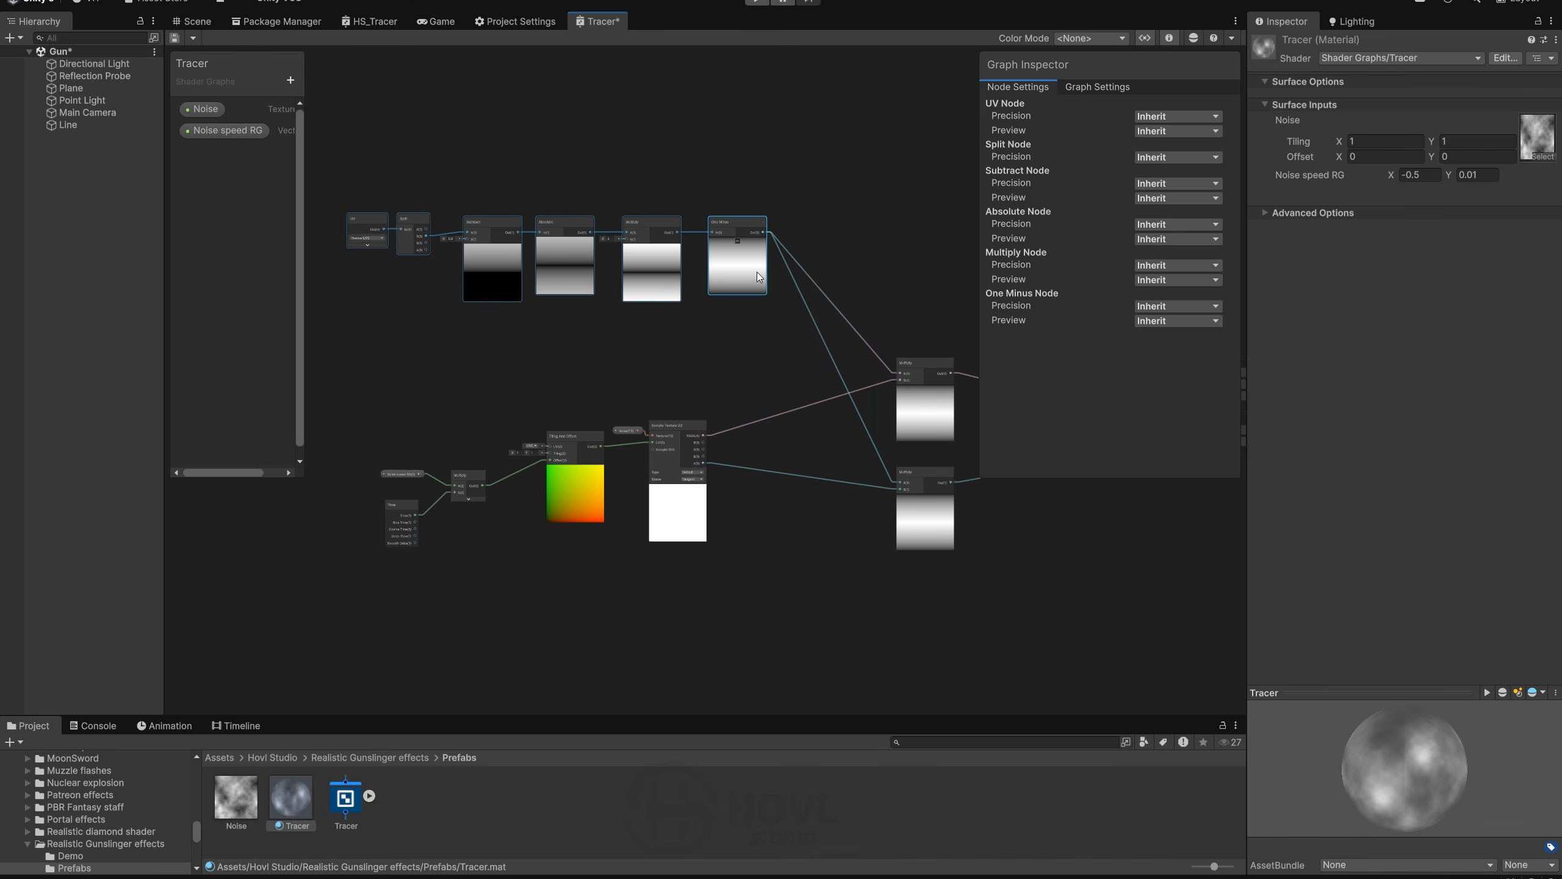
Step: Add a Smoothstep node between the Sample Texture 2D and lower Multiply nodes and collapse its preview
left_click(771, 541)
scroll(774, 542, "up", 4)
right_click(682, 533)
left_click(707, 538)
type("sm")
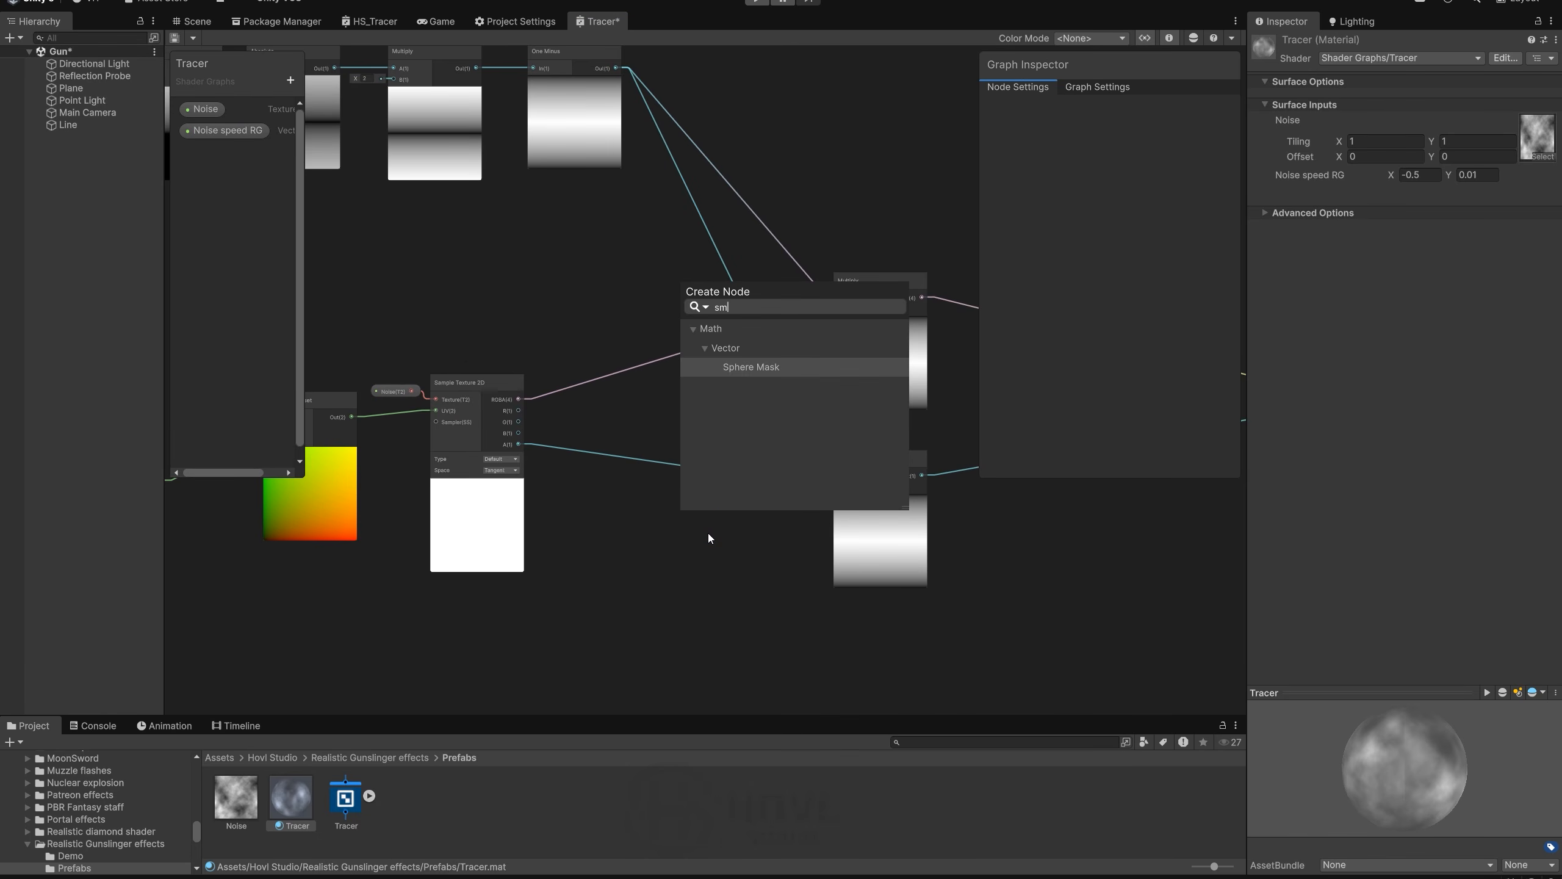
type("oo")
left_click(743, 429)
left_click(732, 596)
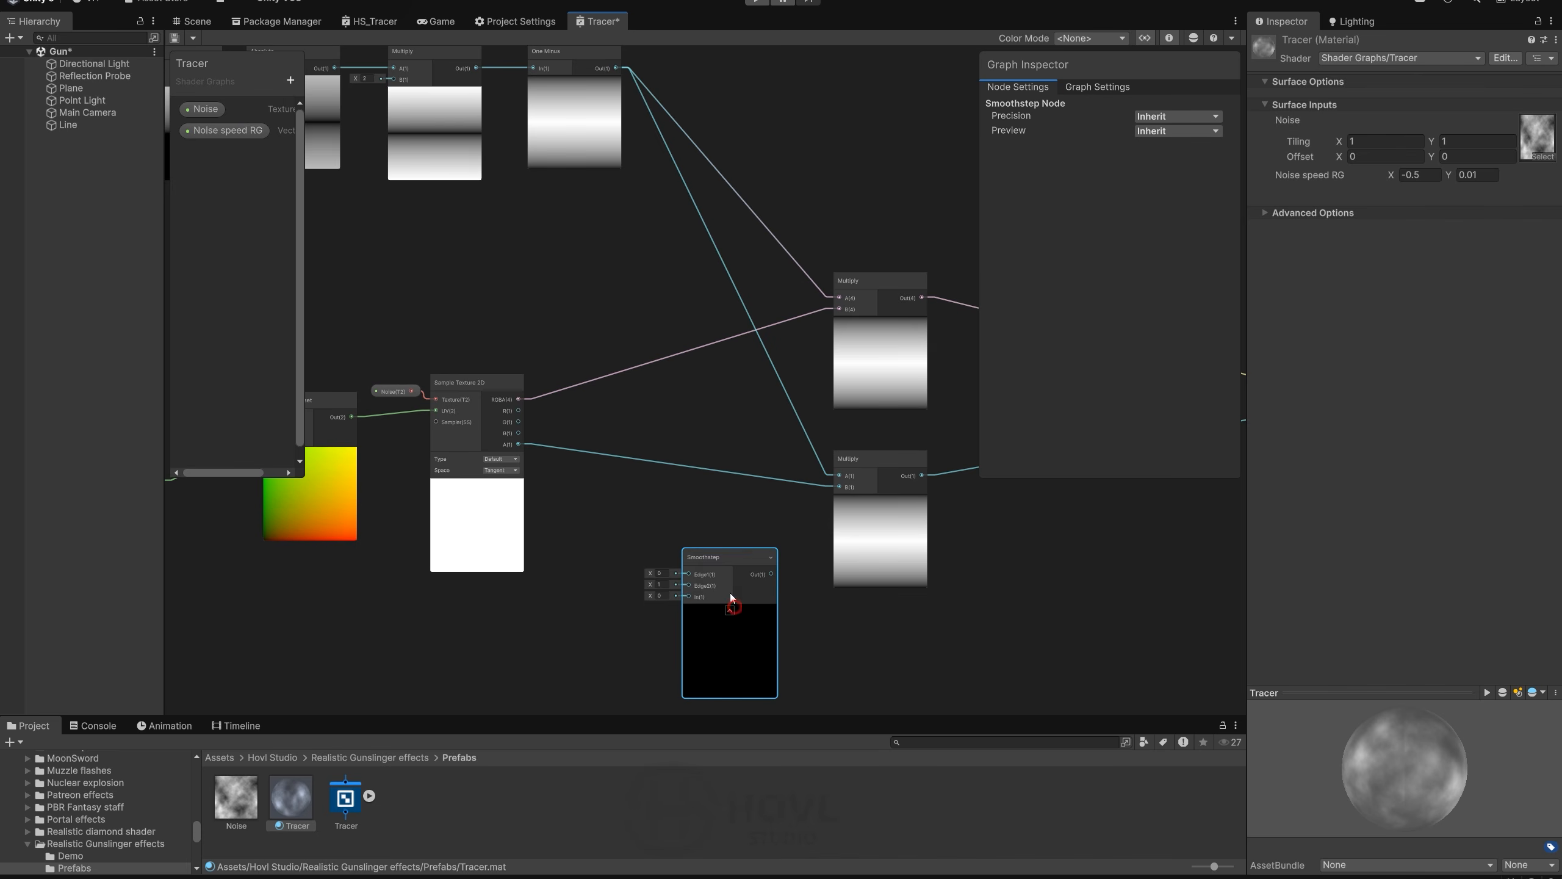
left_click_drag(728, 574, 735, 553)
left_click(736, 591)
Step: Create a Subtract node fed into input A by the Sample Texture 2D node's A output, and collapse its preview
scroll(617, 547, "up", 3)
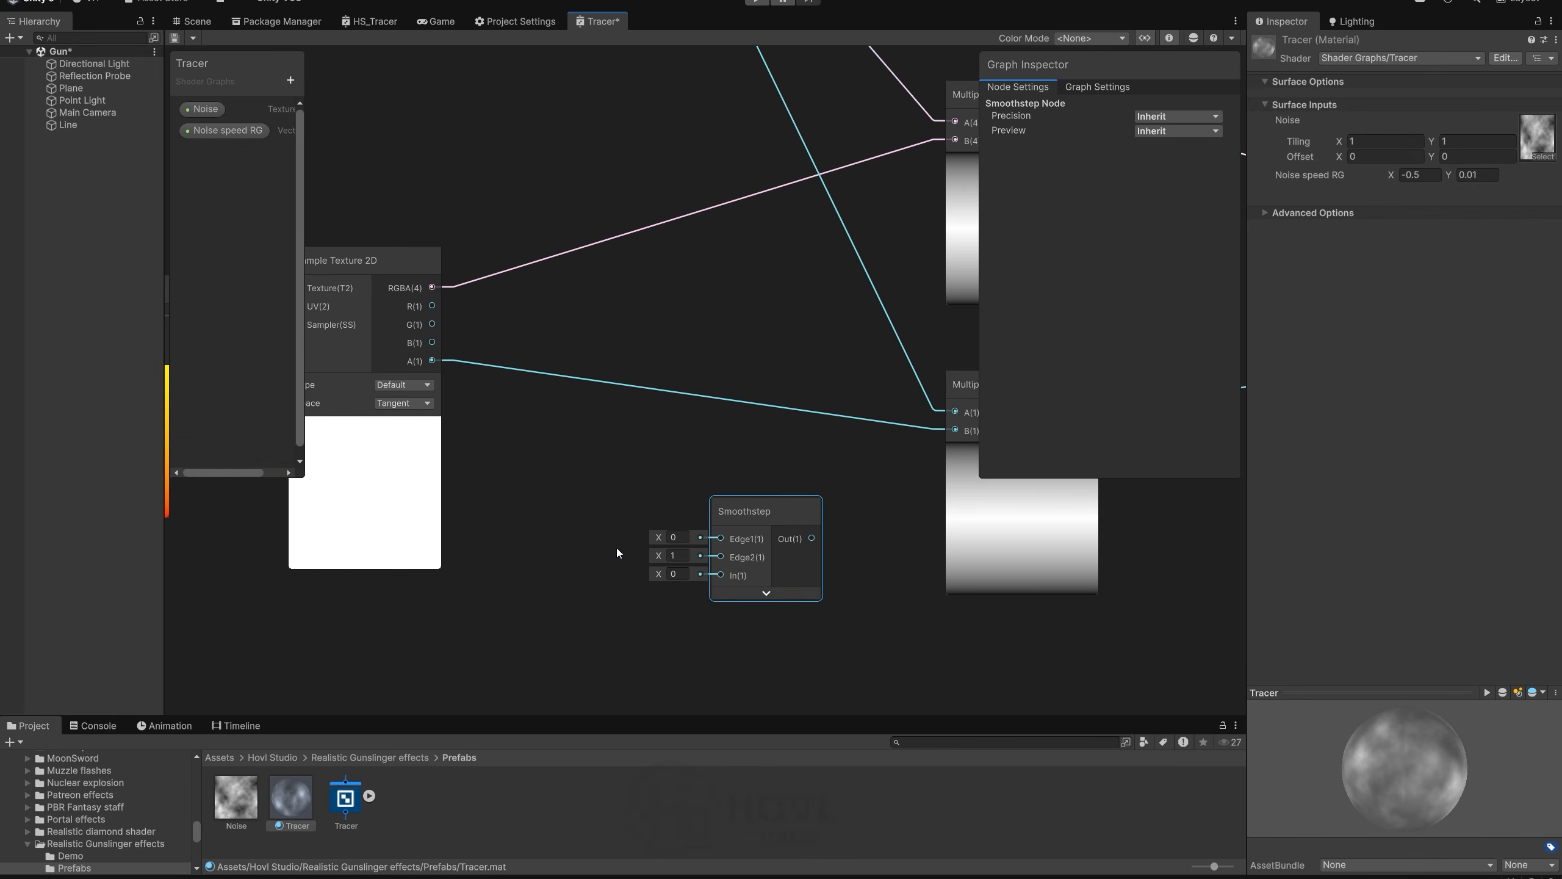
left_click_drag(432, 360, 543, 503)
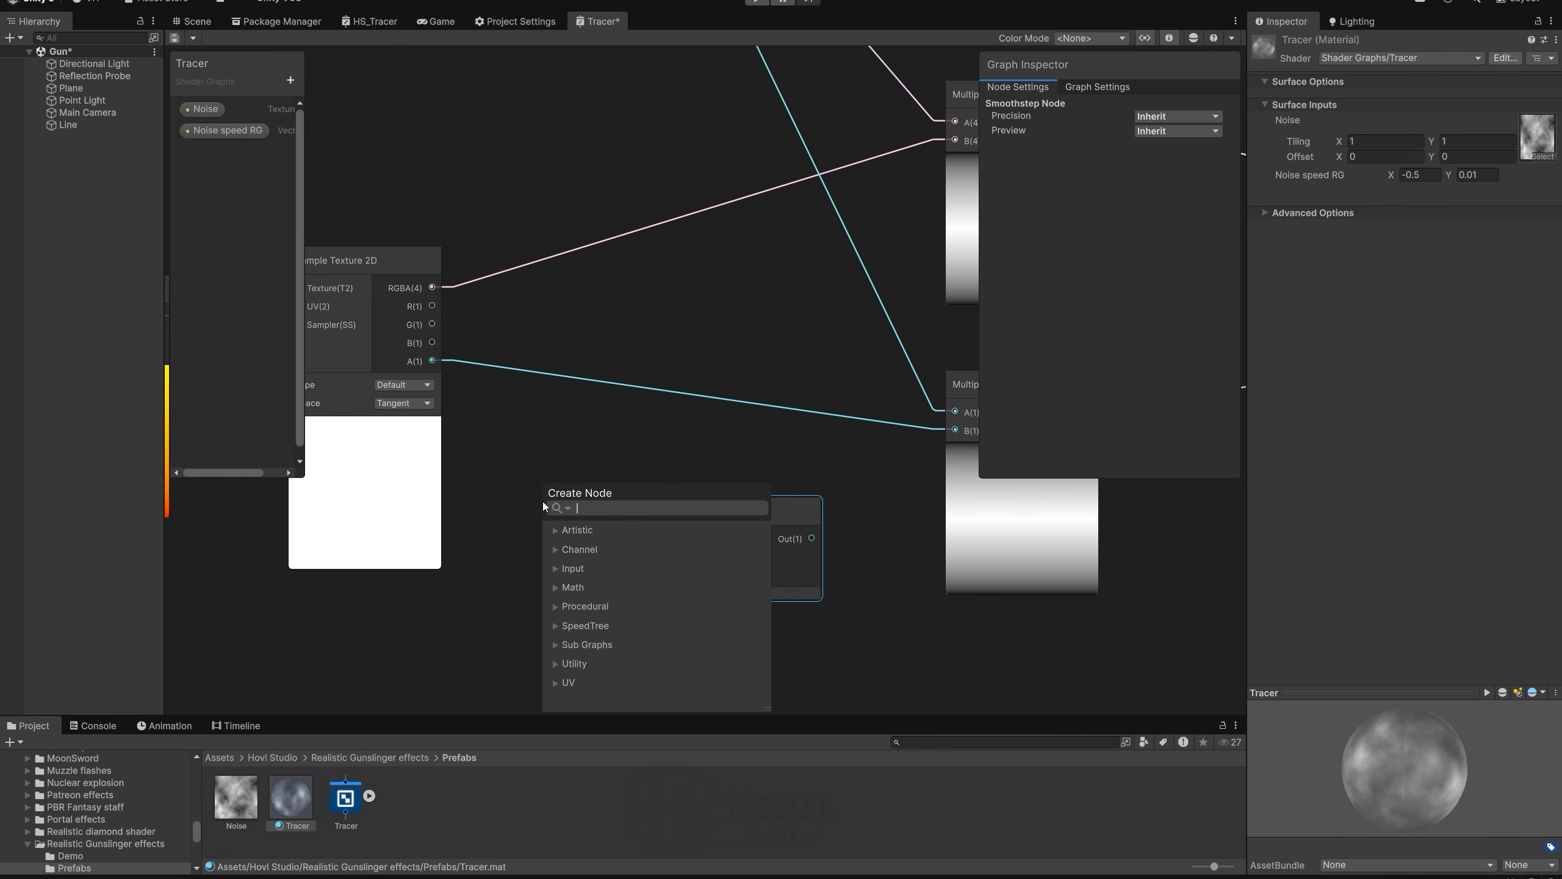
type("sub")
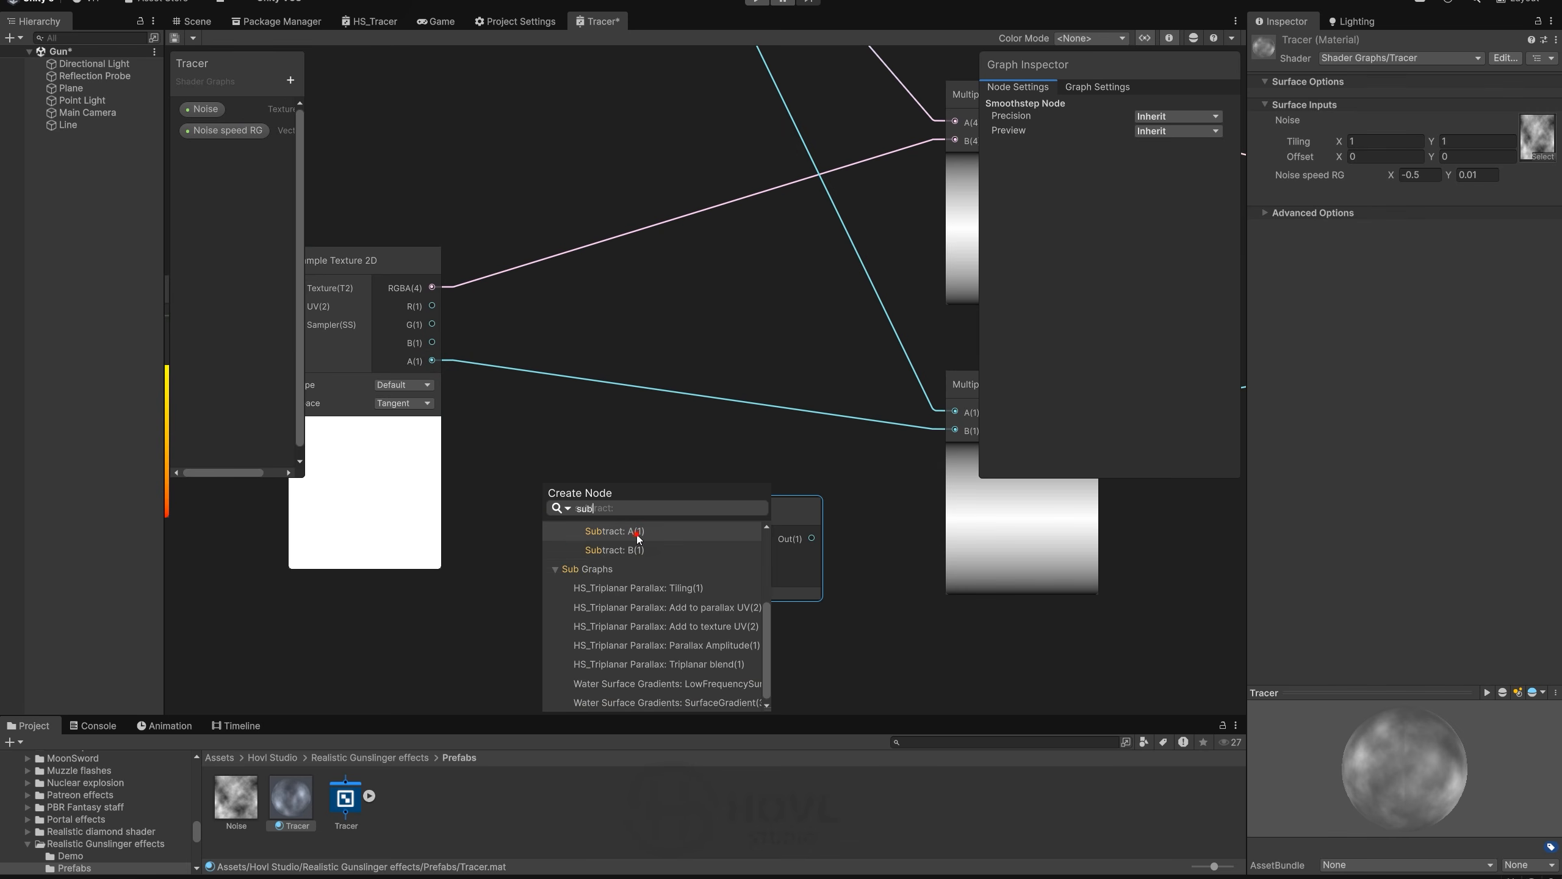
double_click(637, 534)
left_click(610, 561)
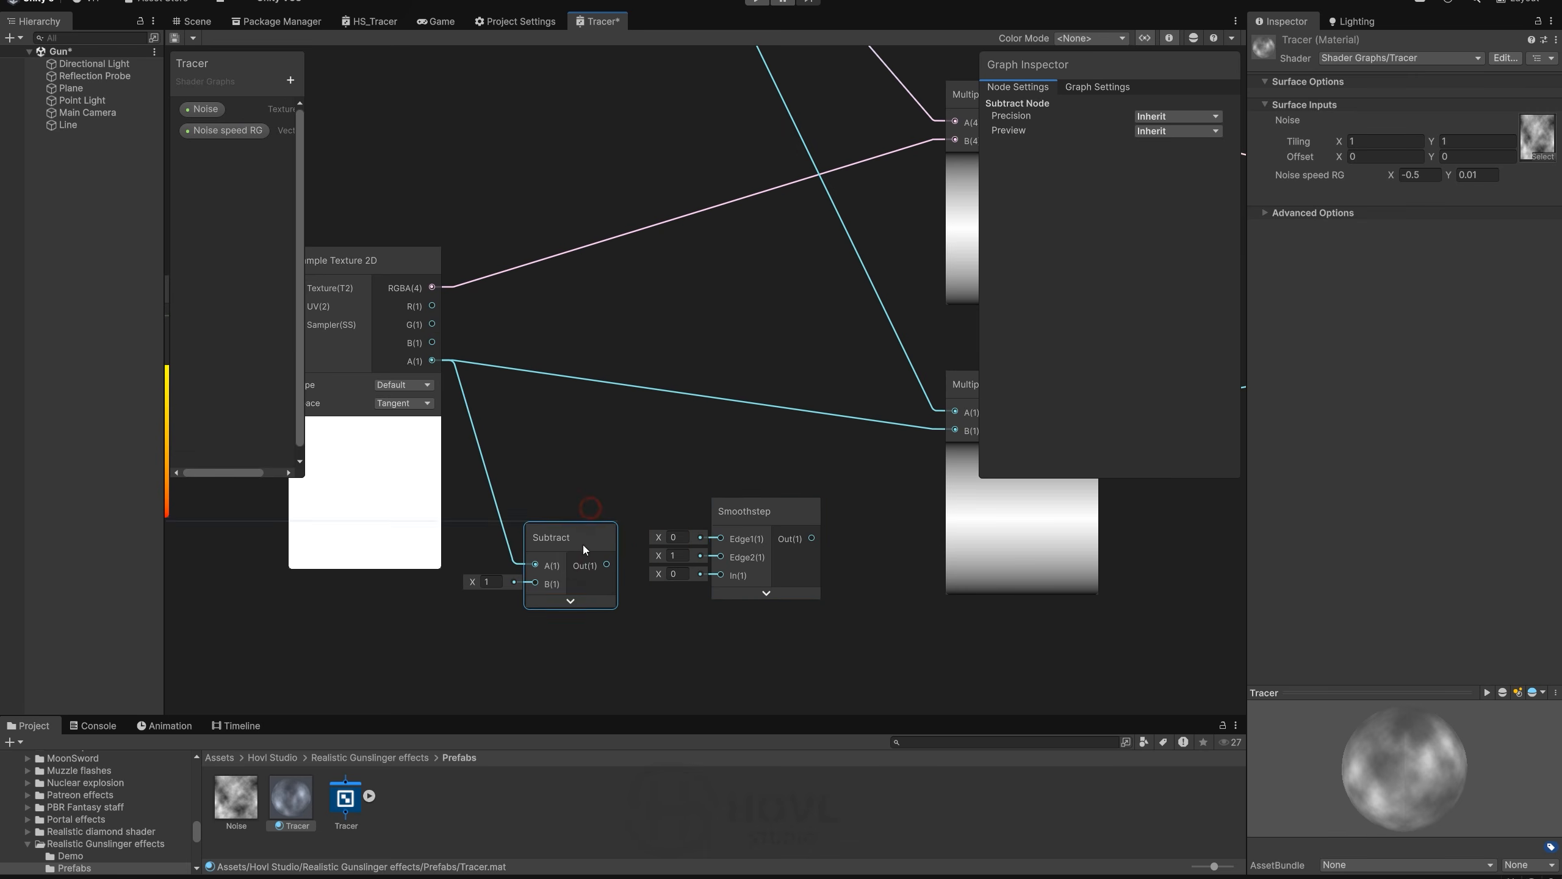
Step: Add a Float property named "Dissolve" to the graph and set its mode to Slider
left_click(290, 80)
left_click(321, 107)
type("Dissolve")
left_click(209, 152)
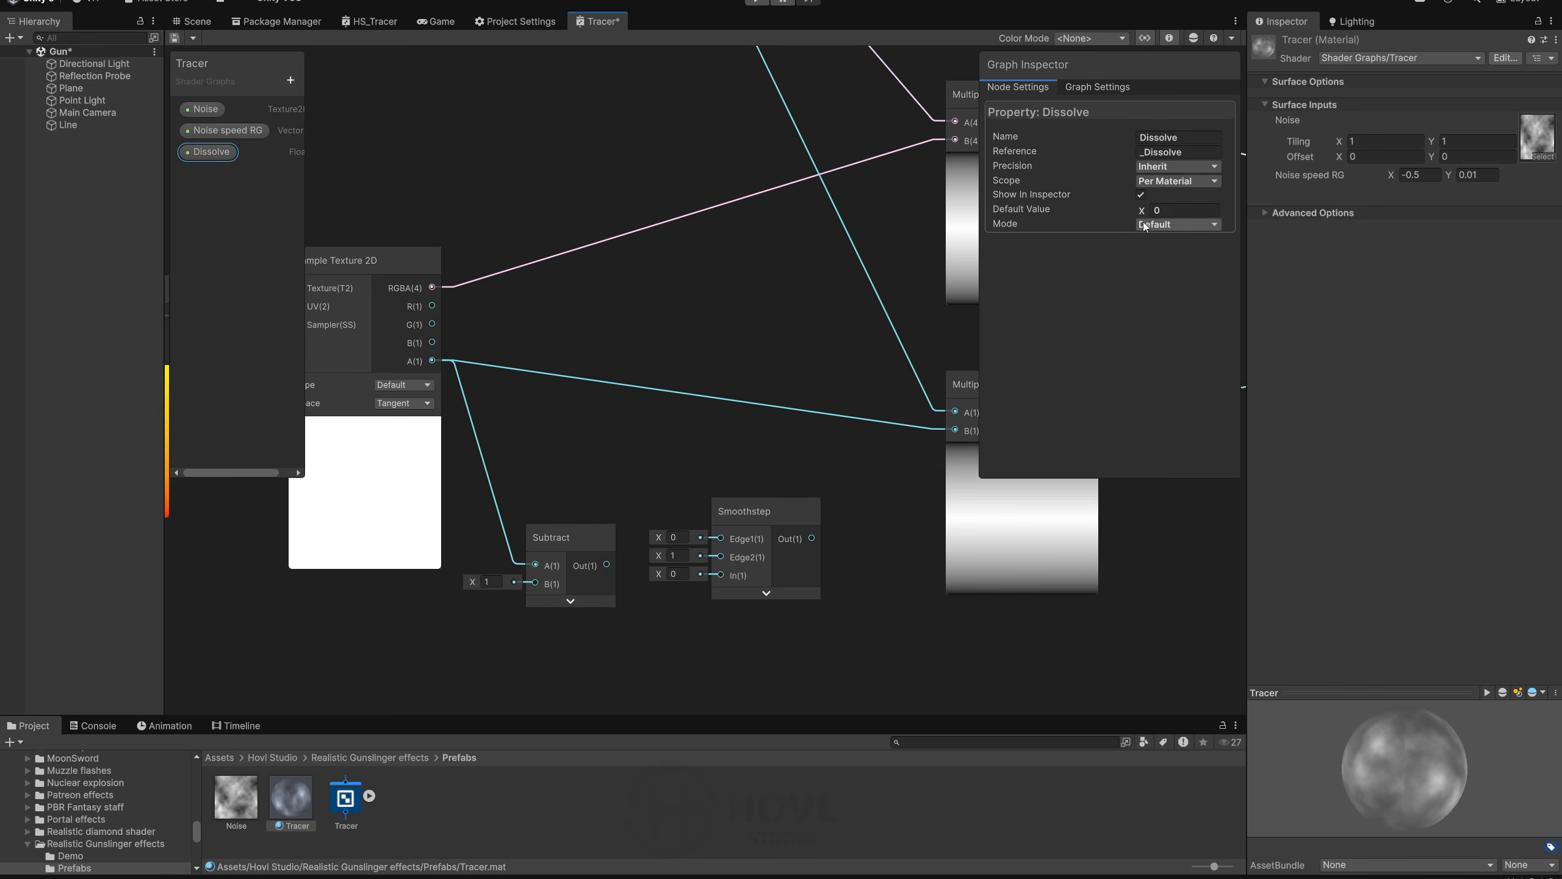
left_click(1145, 225)
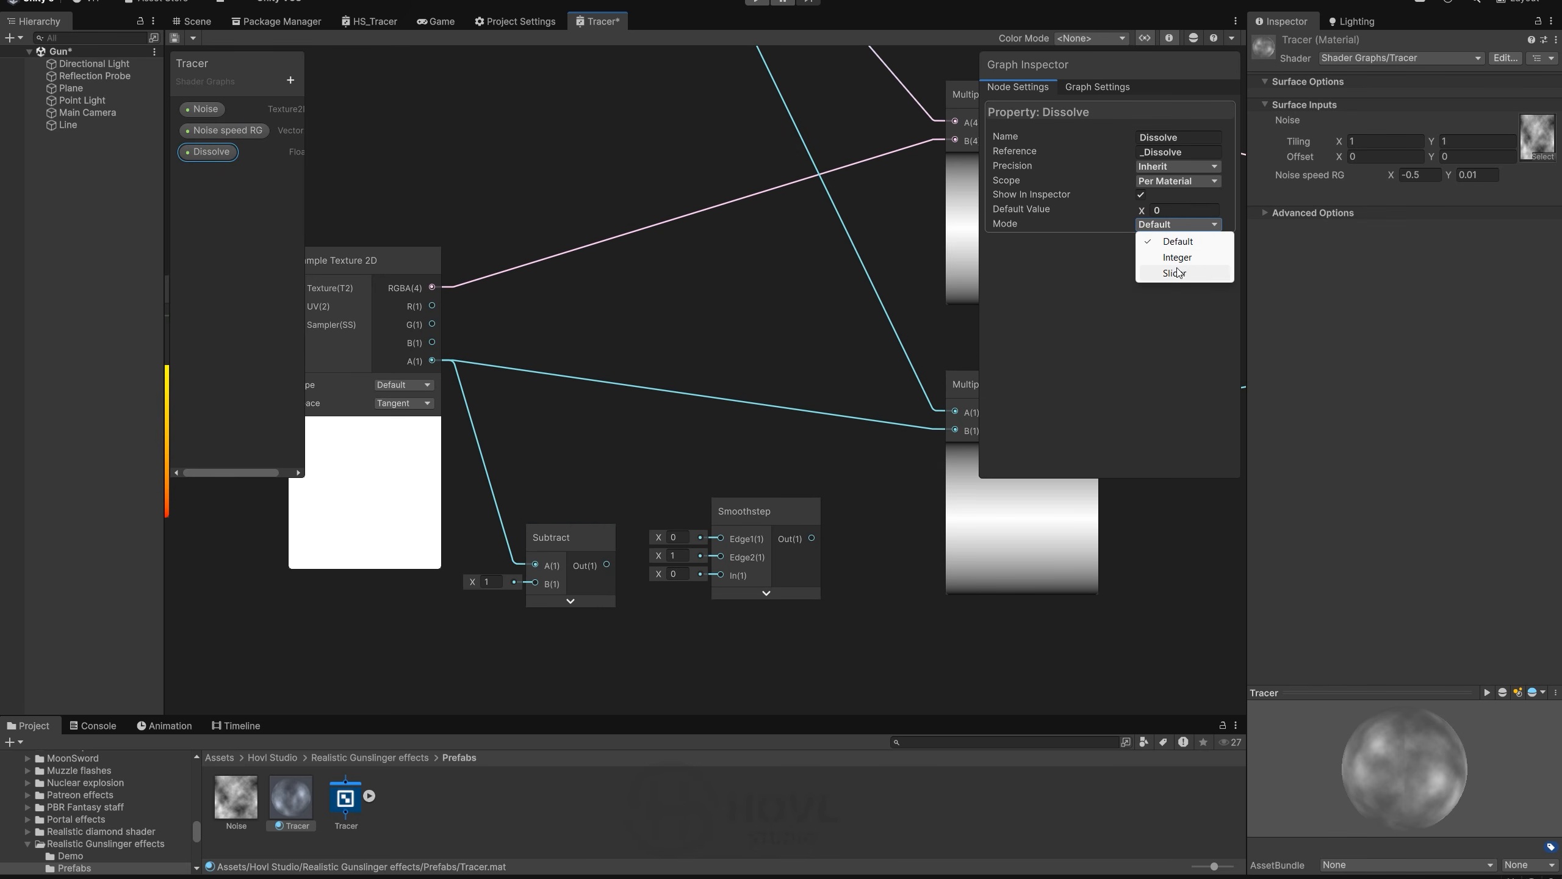
left_click(1168, 253)
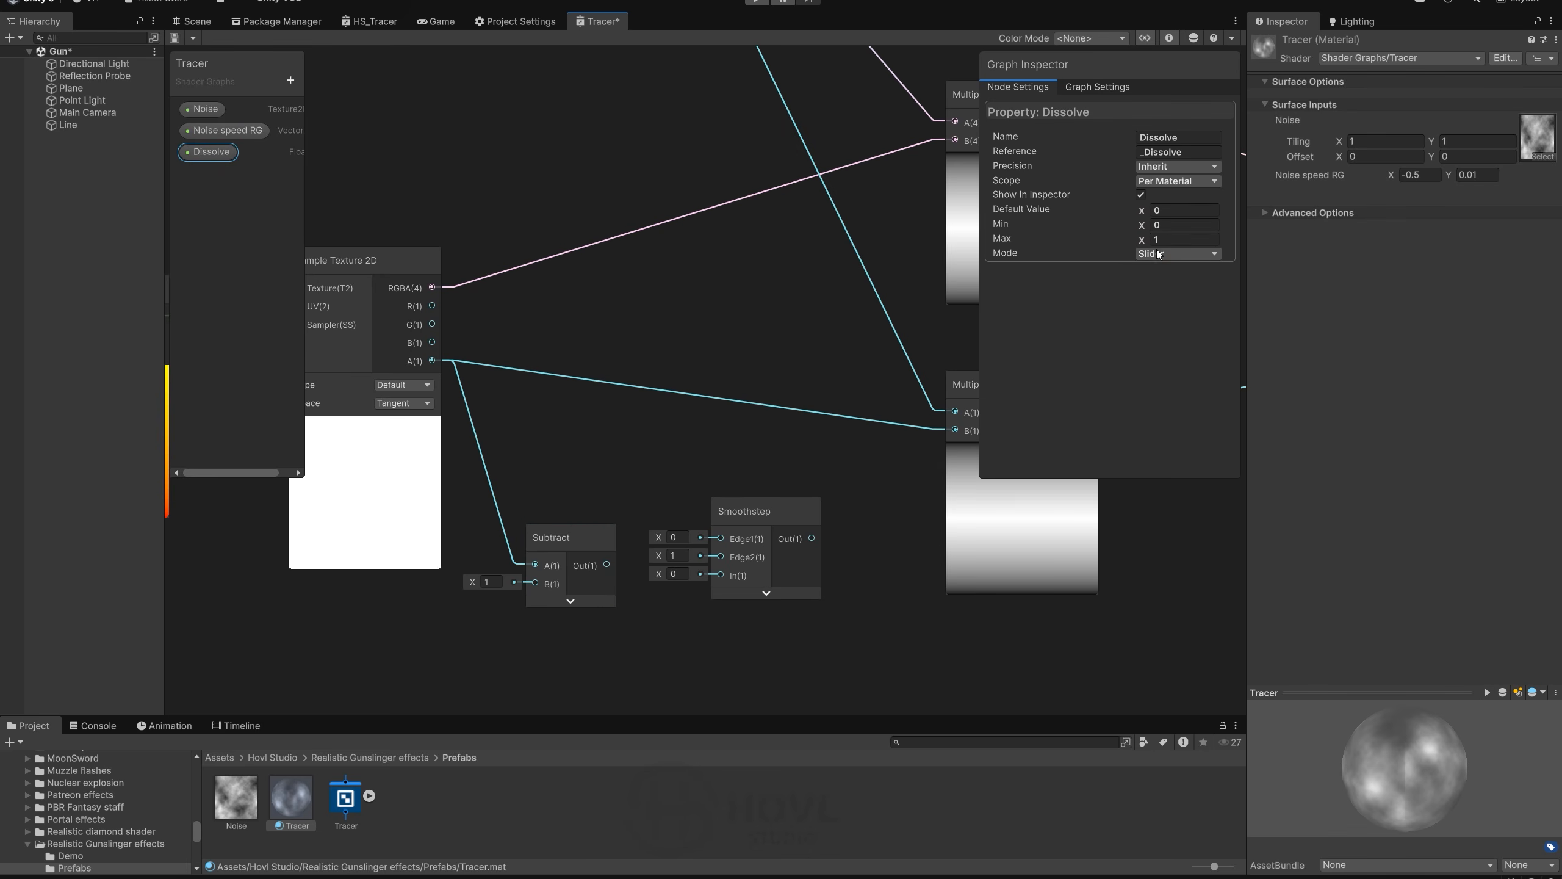
left_click(617, 623)
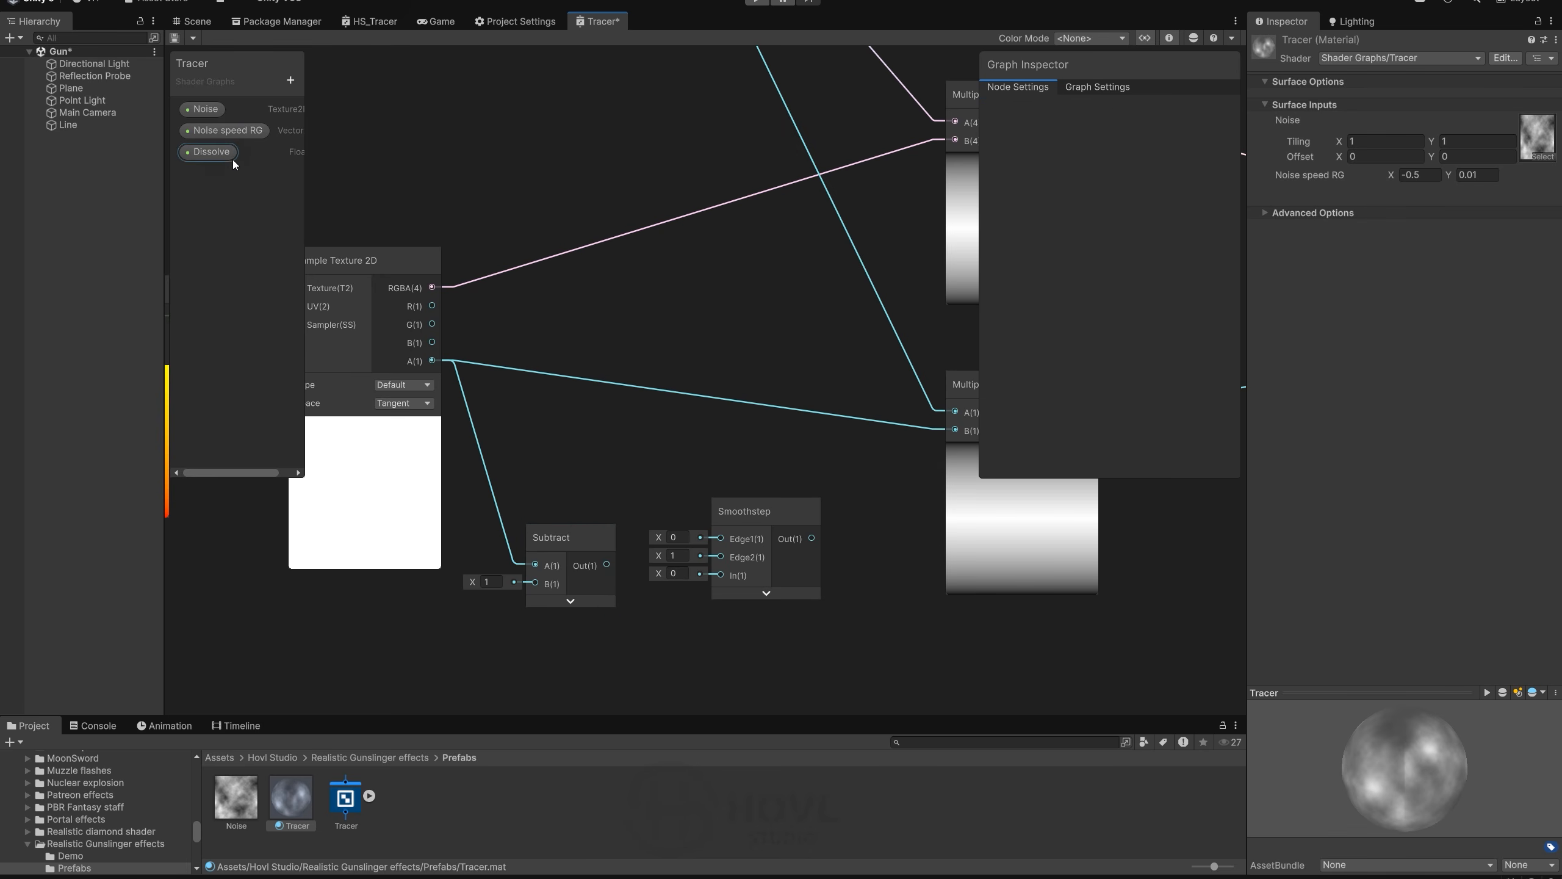
Step: Place the Dissolve property in the graph, connect it to the Subtract node's input B, and tidy both nodes' positions
left_click_drag(233, 159, 533, 558)
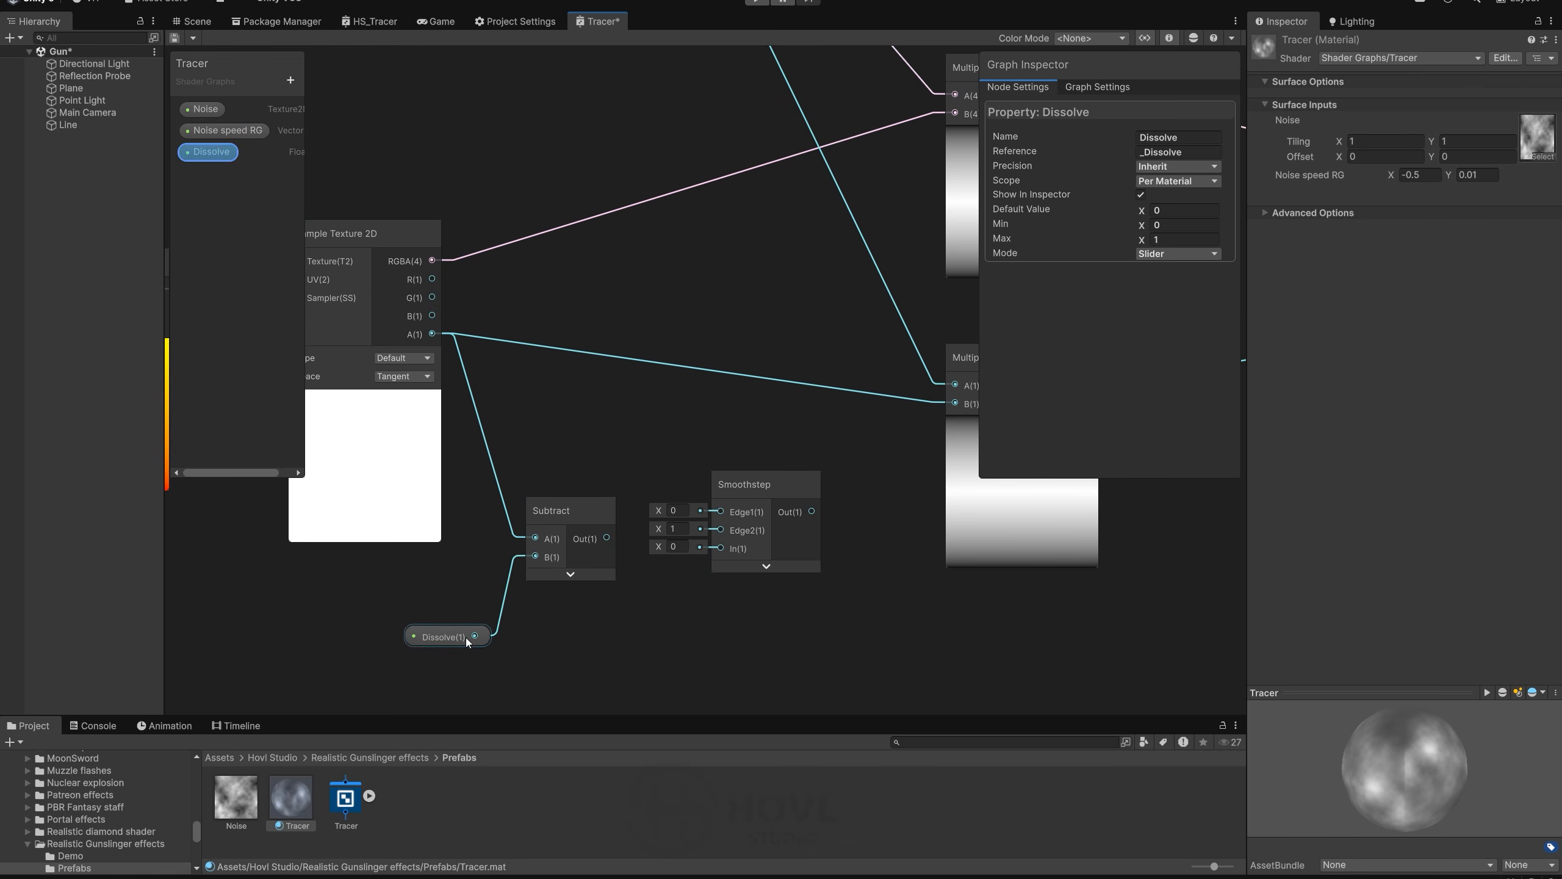
left_click_drag(466, 637, 406, 601)
left_click_drag(563, 531, 542, 530)
Step: Move the Smoothstep node aside and add a Saturate node fed by the Subtract output
left_click_drag(736, 506, 840, 584)
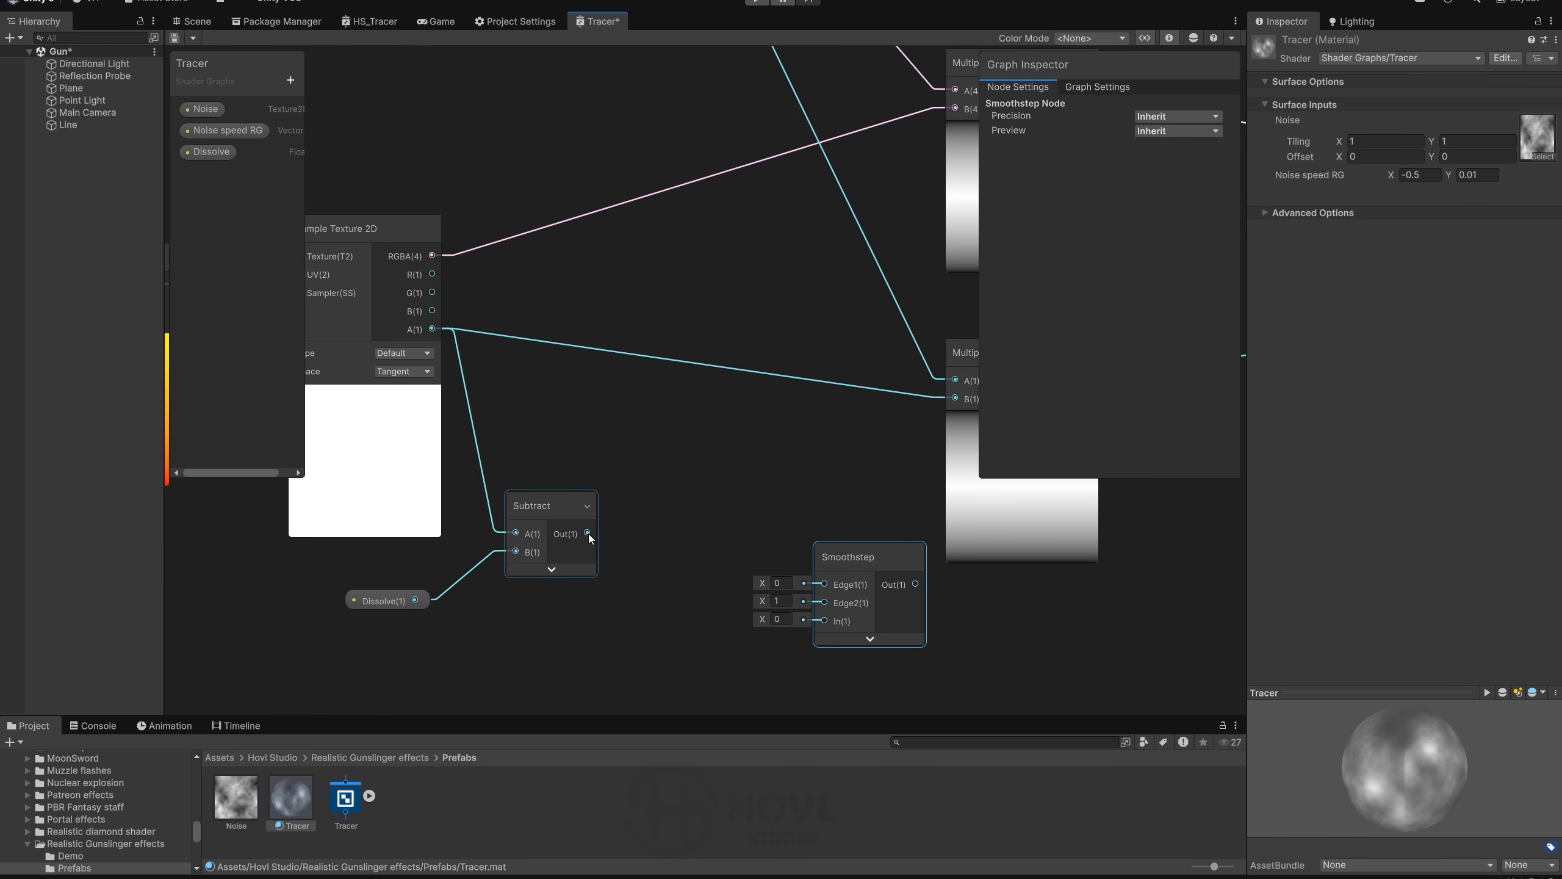
left_click_drag(588, 533, 669, 522)
type("sat")
left_click(744, 666)
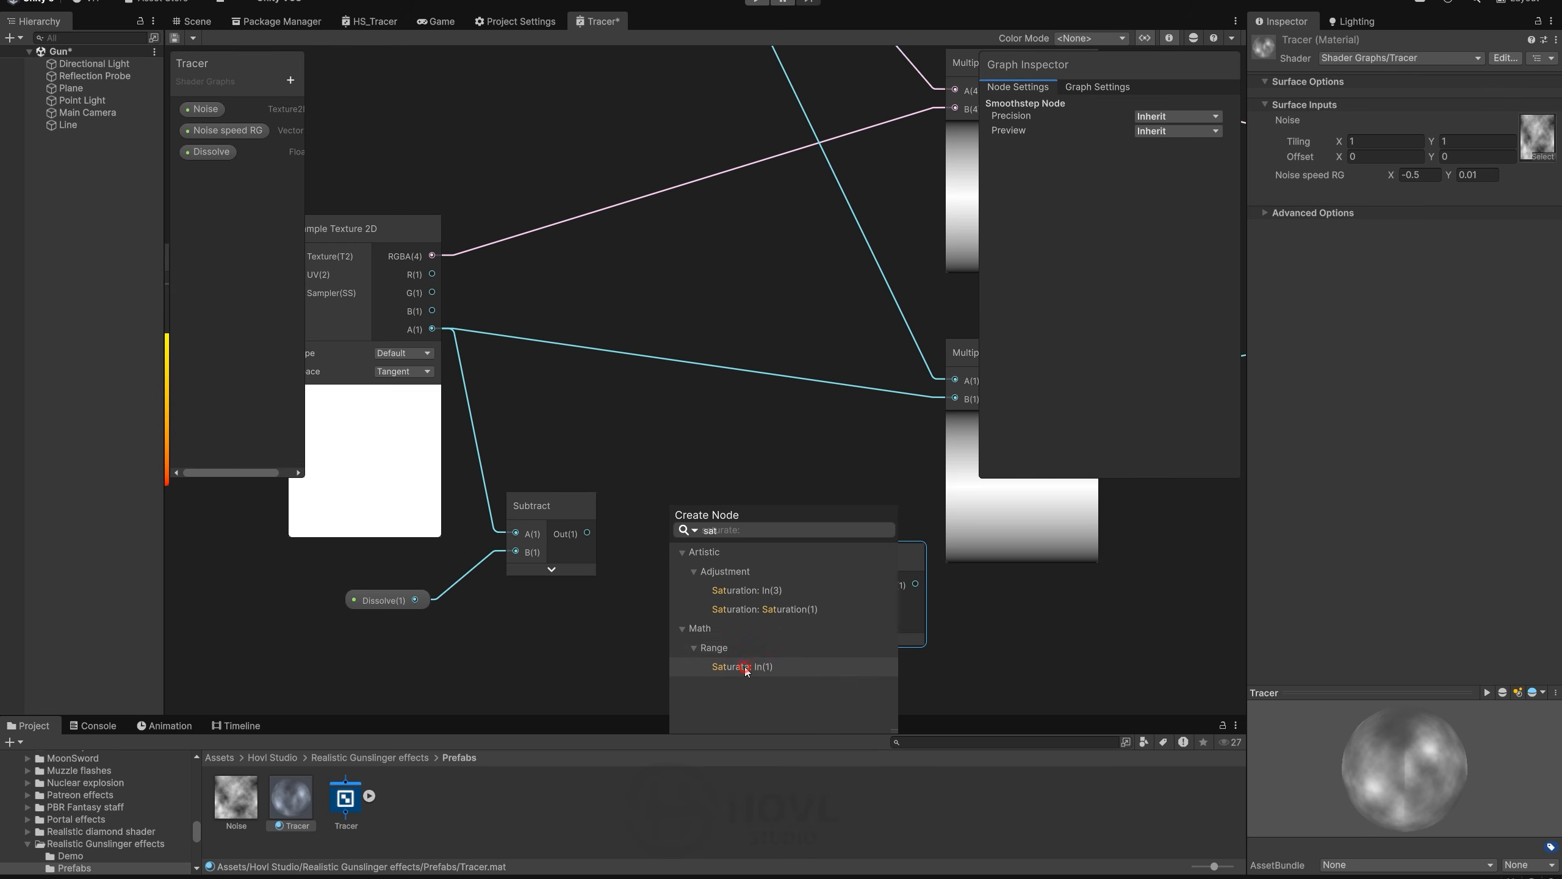
left_click_drag(692, 521, 646, 502)
Step: Reposition the Smoothstep node above and beyond the Saturate node and connect the Saturate output to its In input
left_click_drag(852, 567, 819, 416)
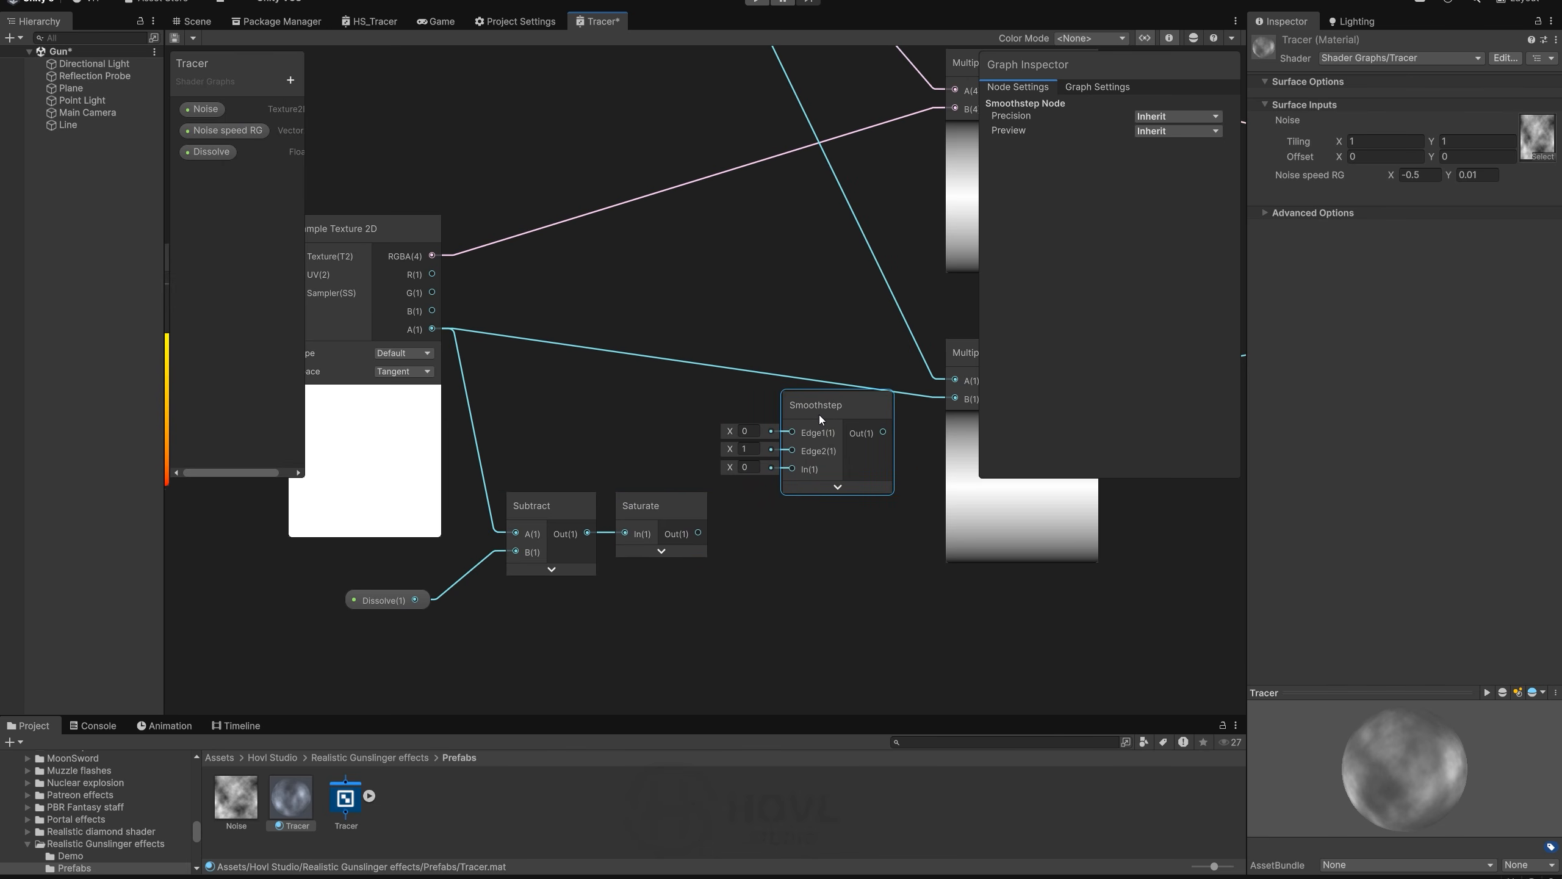
left_click_drag(699, 534, 713, 534)
left_click_drag(802, 475, 853, 467)
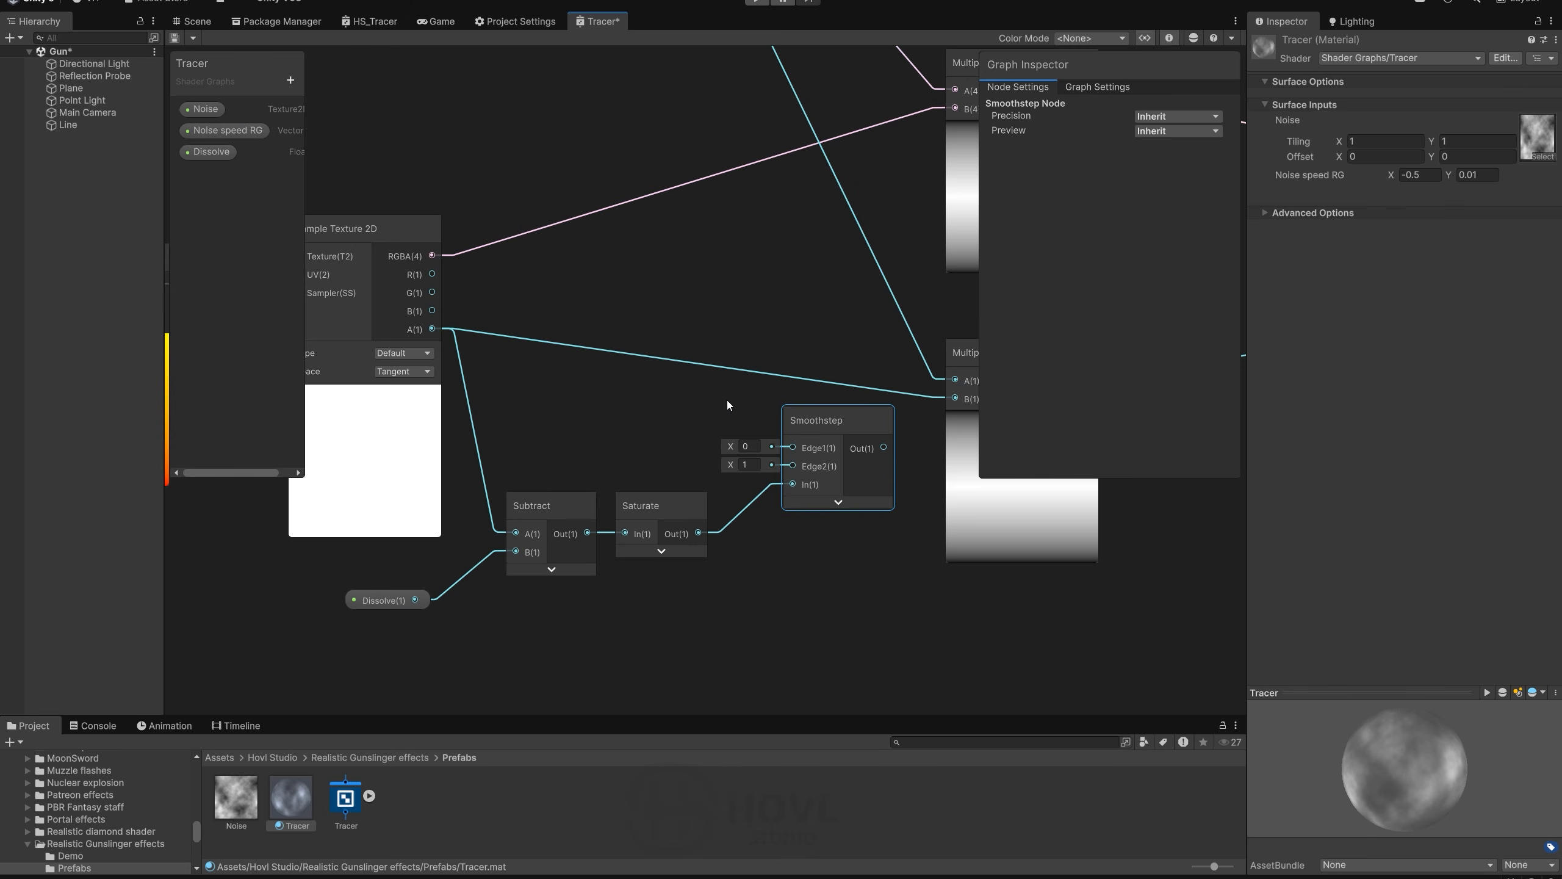
Step: Add a Float property named "Dissolve softness" to the graph
middle_click_drag(727, 401, 774, 435)
left_click(291, 80)
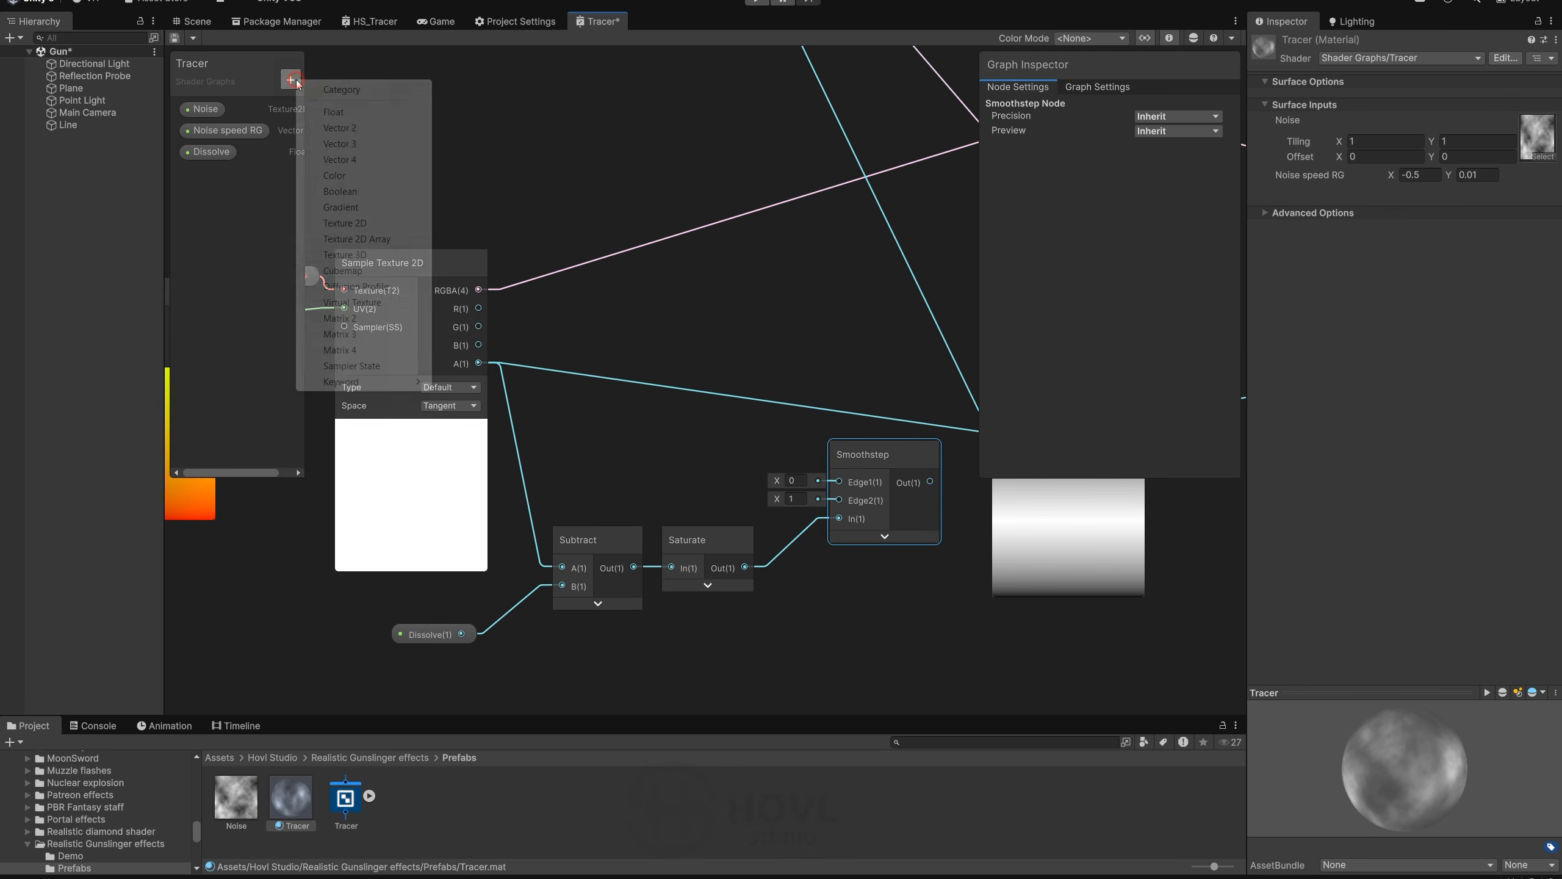
left_click(335, 112)
type("Dissolve")
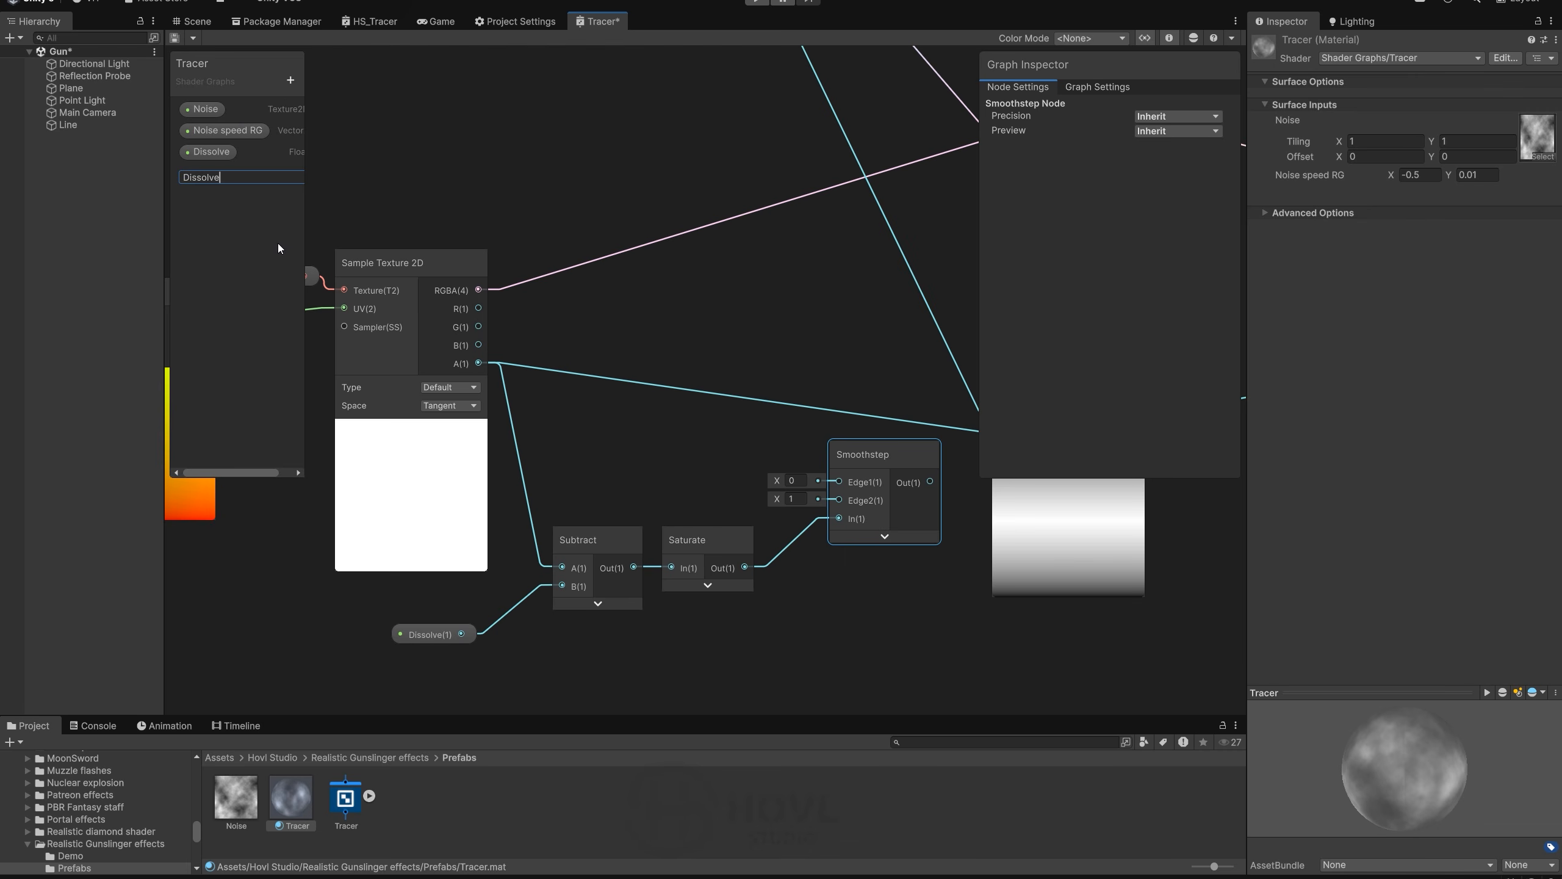
type("sof")
type("tness")
key("Return")
Step: Place Dissolve softness beside the Smoothstep node and set the property to Slider mode with a default value of 1
left_click_drag(229, 174, 647, 453)
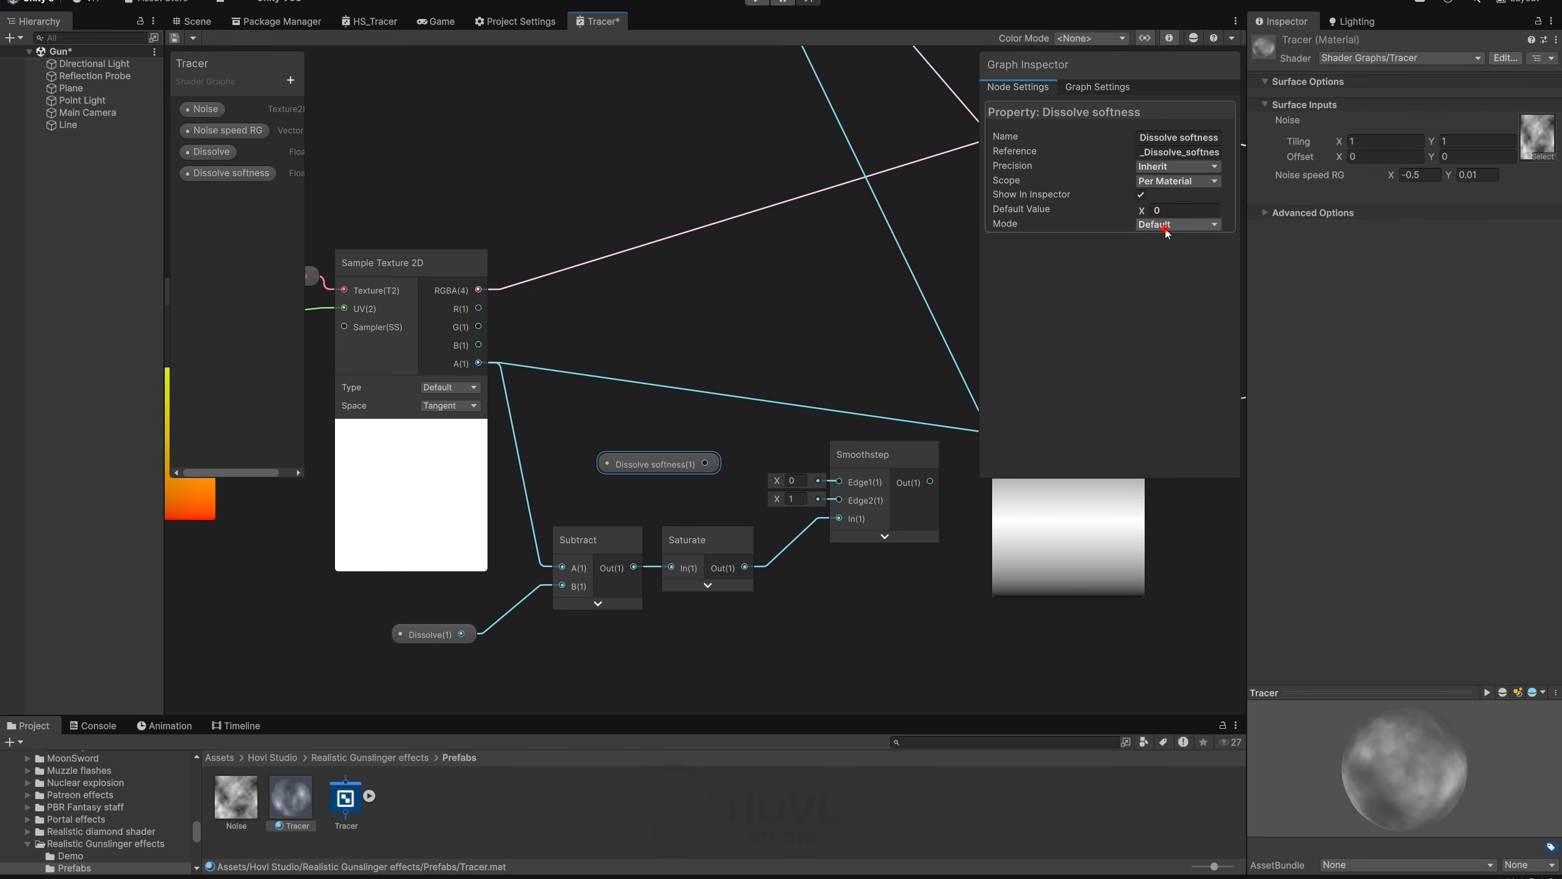
left_click(1167, 230)
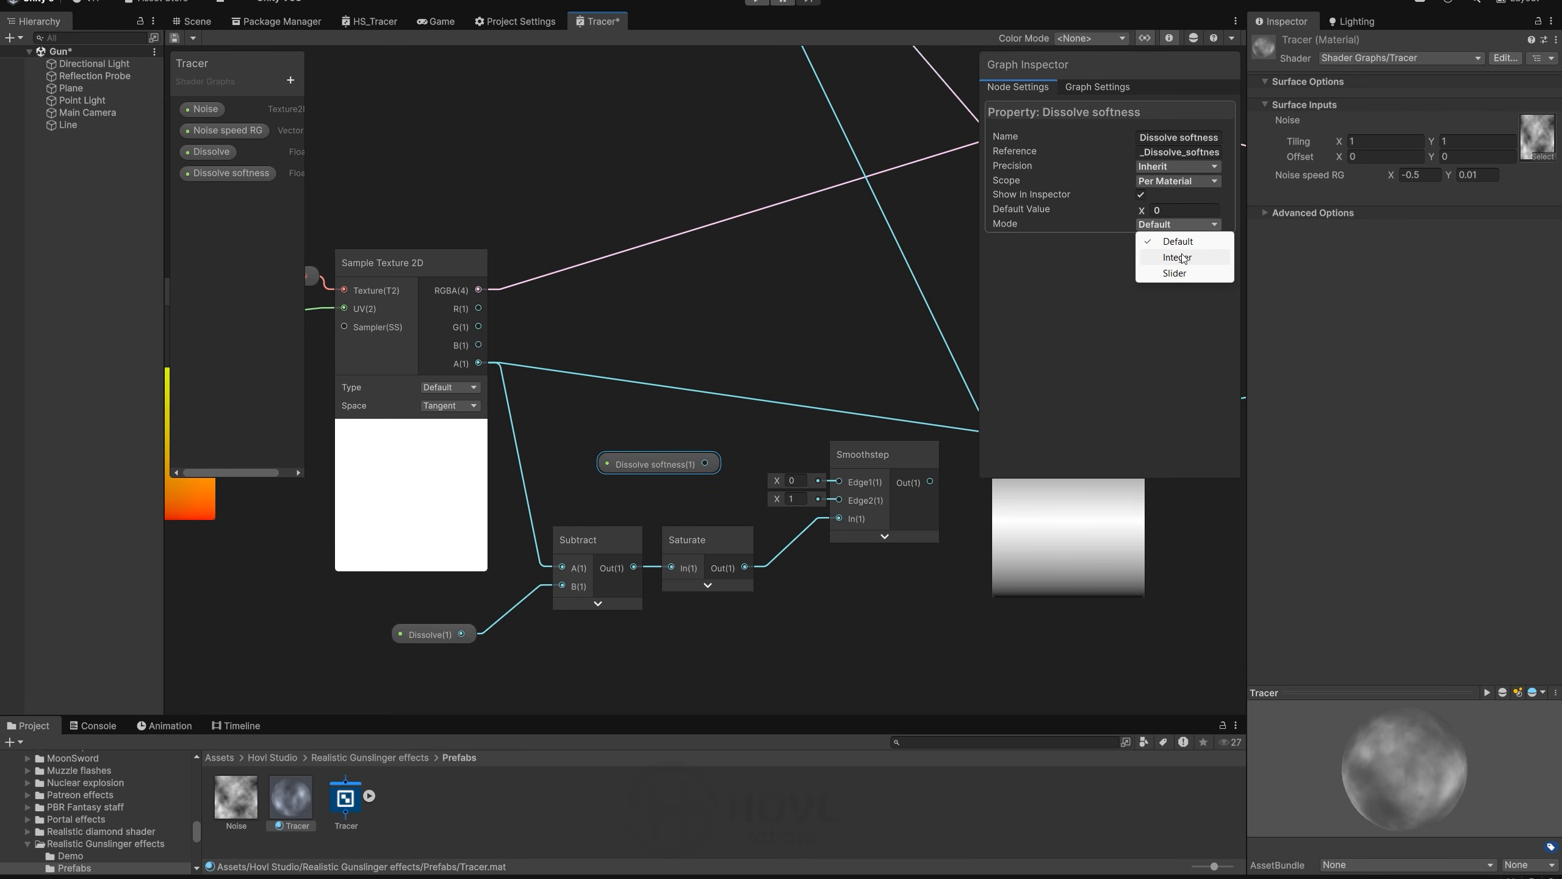
left_click(1171, 259)
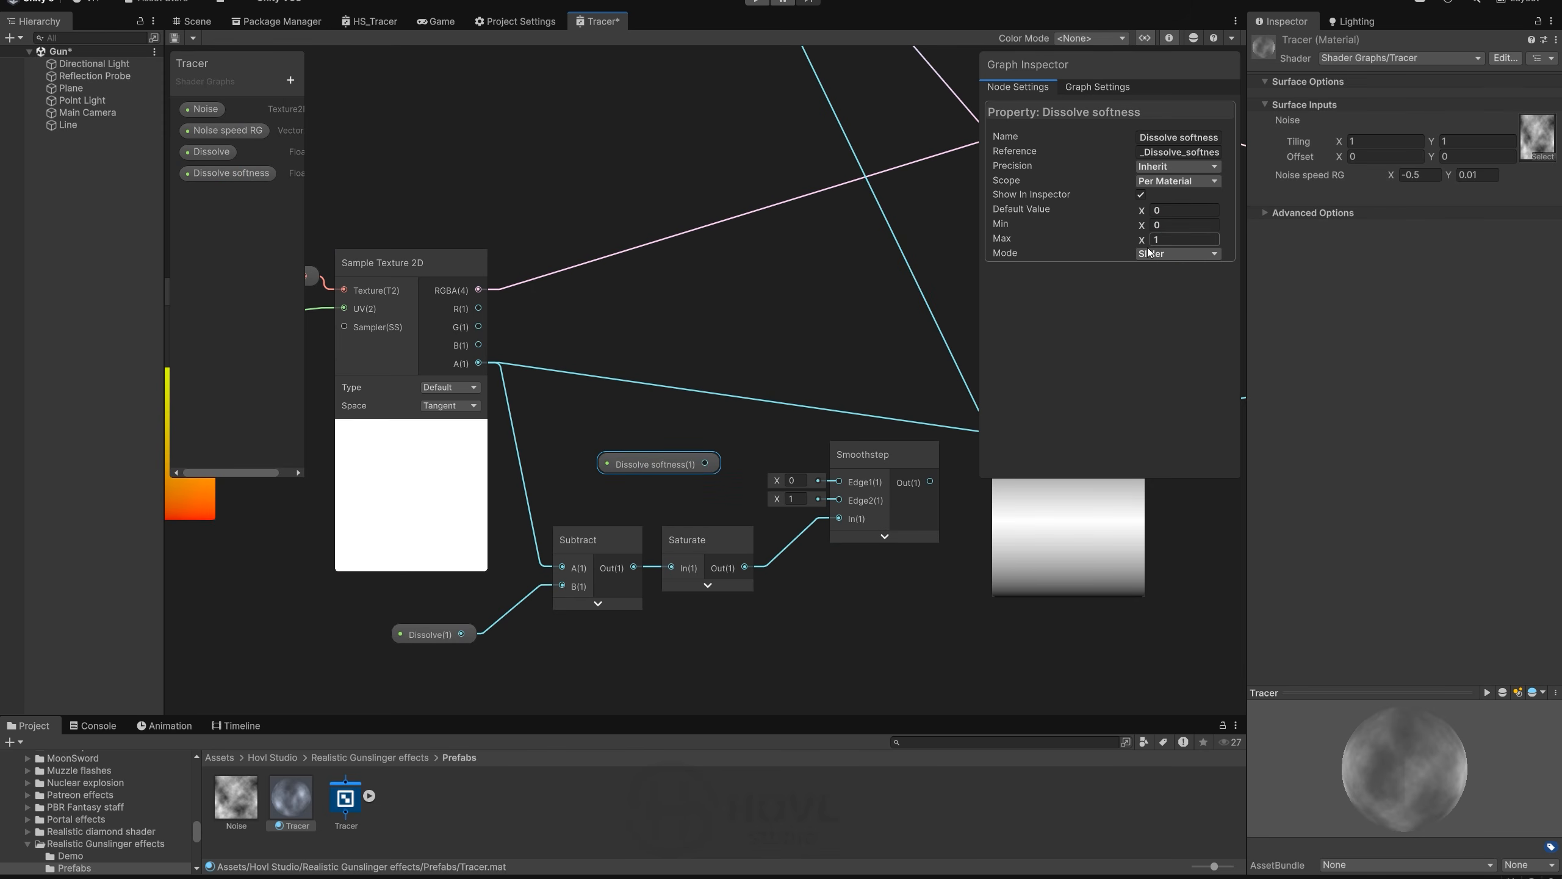
left_click(1159, 210)
type("1")
left_click(669, 517)
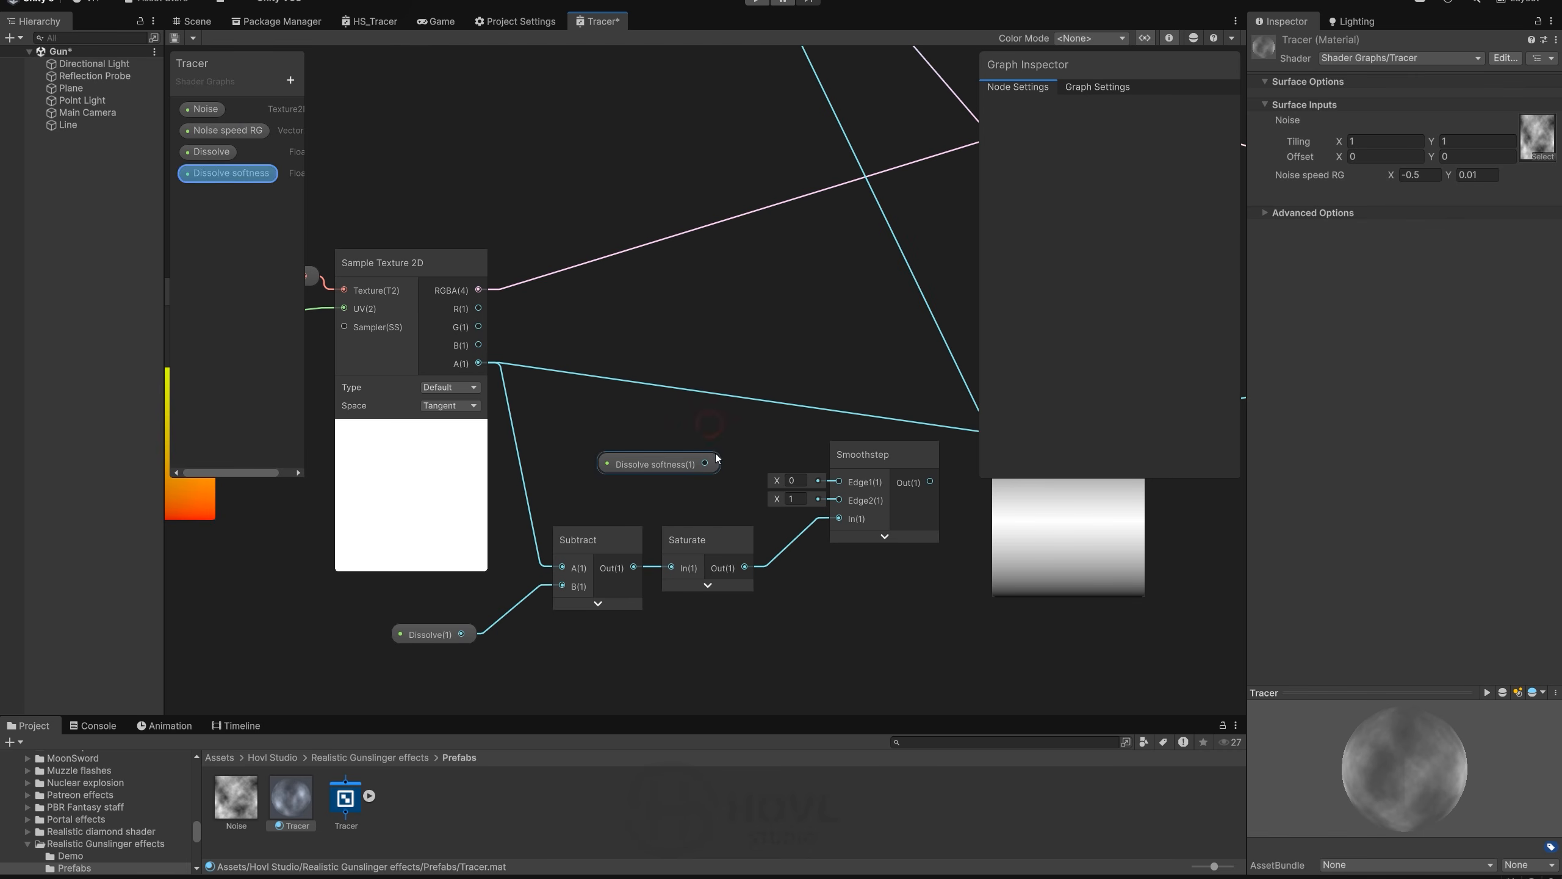
Step: Connect Dissolve softness to the Smoothstep node's Edge1 and the Smoothstep output to the lower Multiply node's input B
left_click_drag(705, 463, 841, 488)
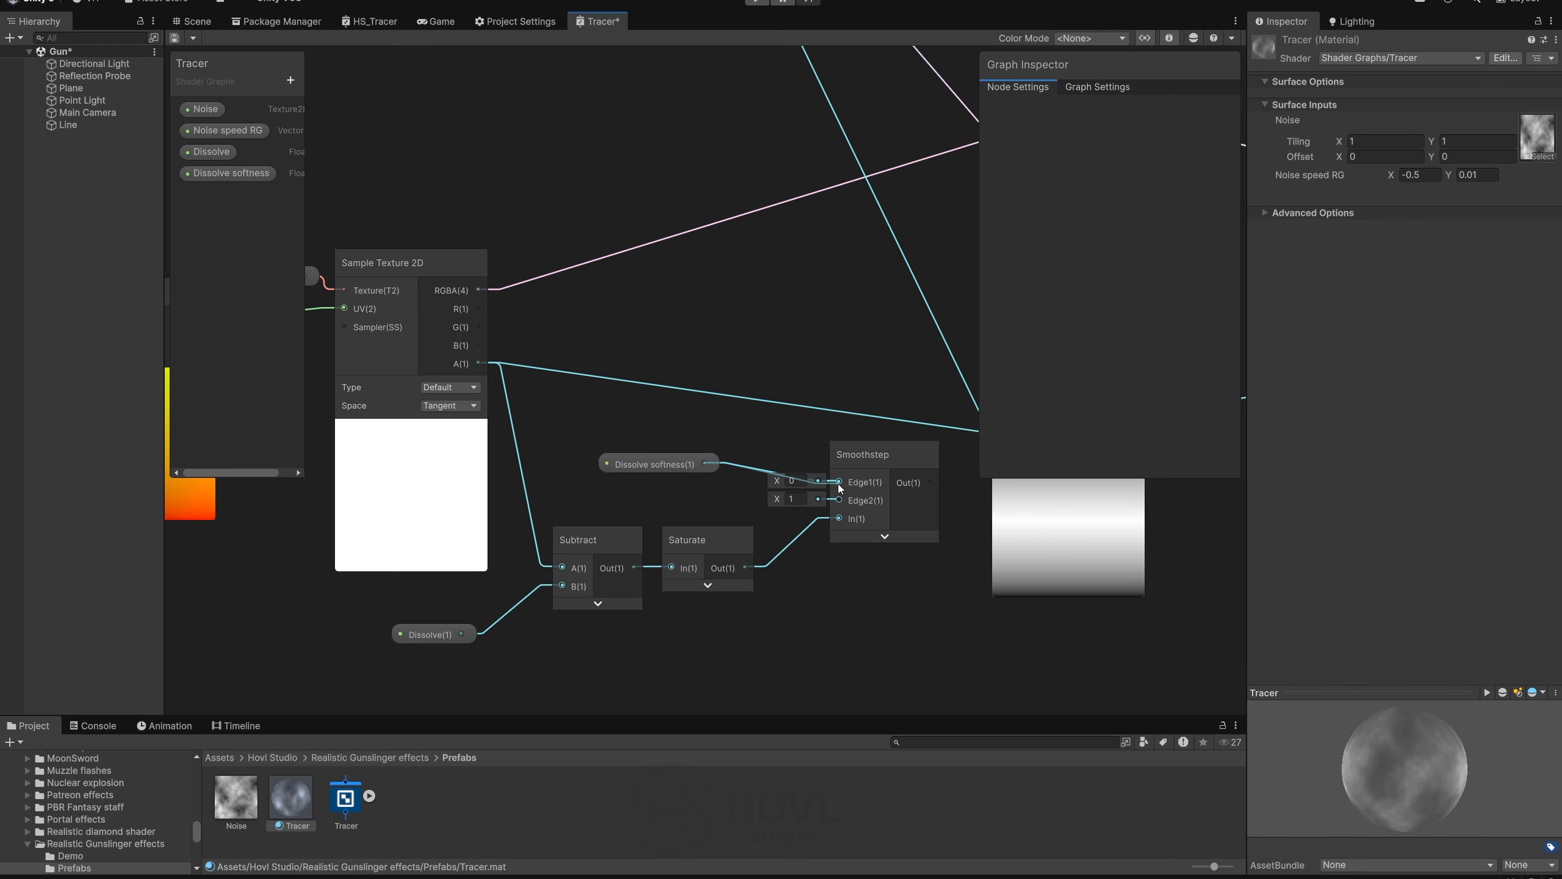
mouse_move(840, 489)
left_mouse_down()
mouse_move(838, 503)
mouse_move(844, 483)
left_mouse_up()
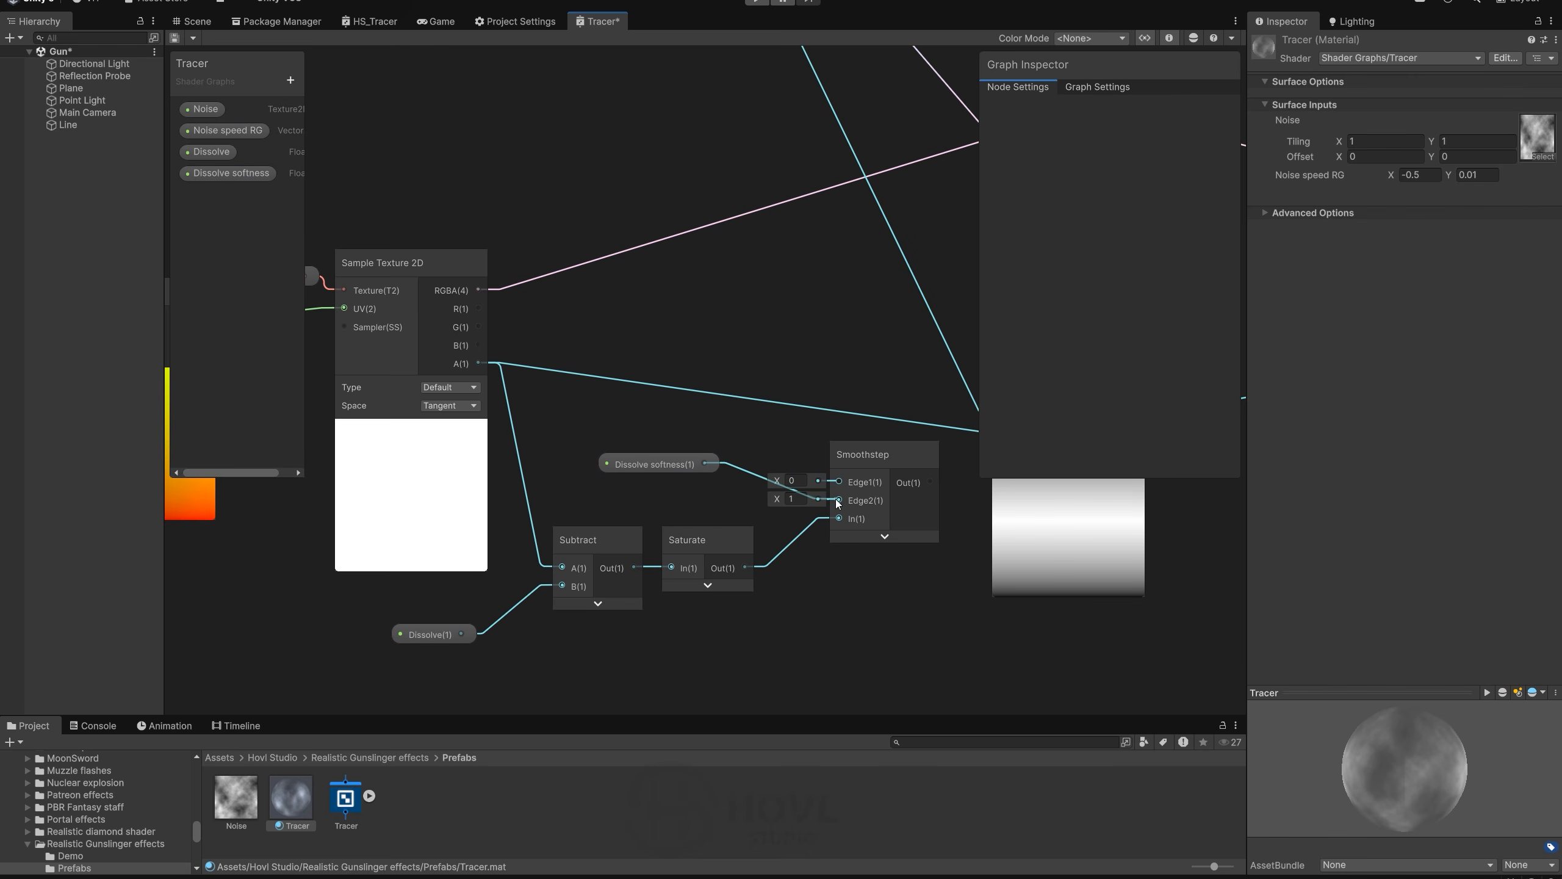
middle_click_drag(860, 590, 602, 633)
left_click_drag(673, 524, 746, 475)
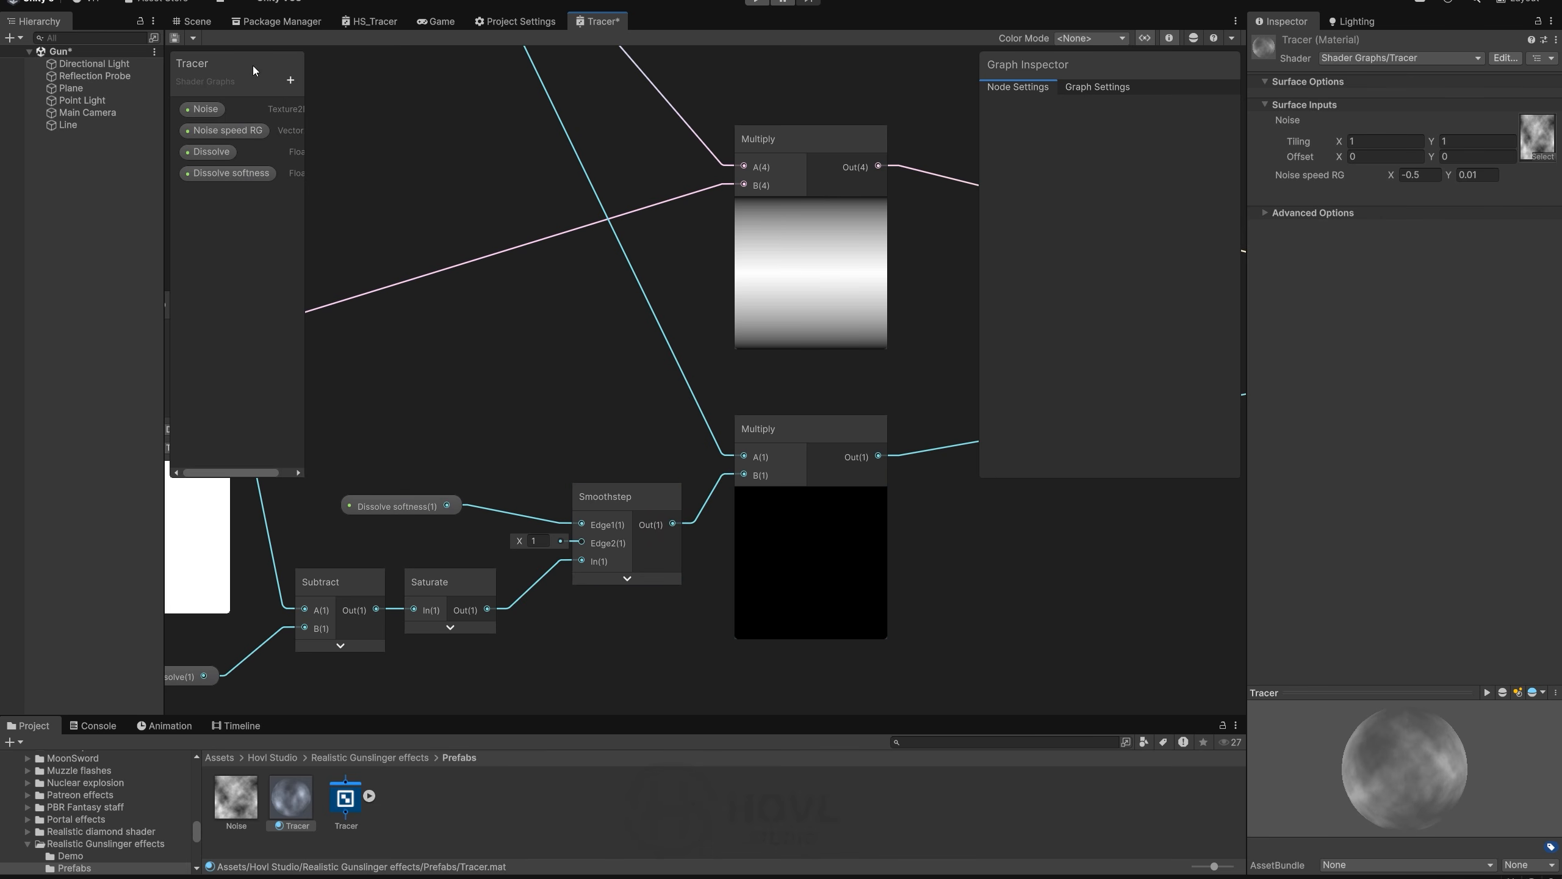
Step: Save the Tracer shader graph, check the line in the scene, and return to the graph
key("ctrl+s")
left_click(200, 22)
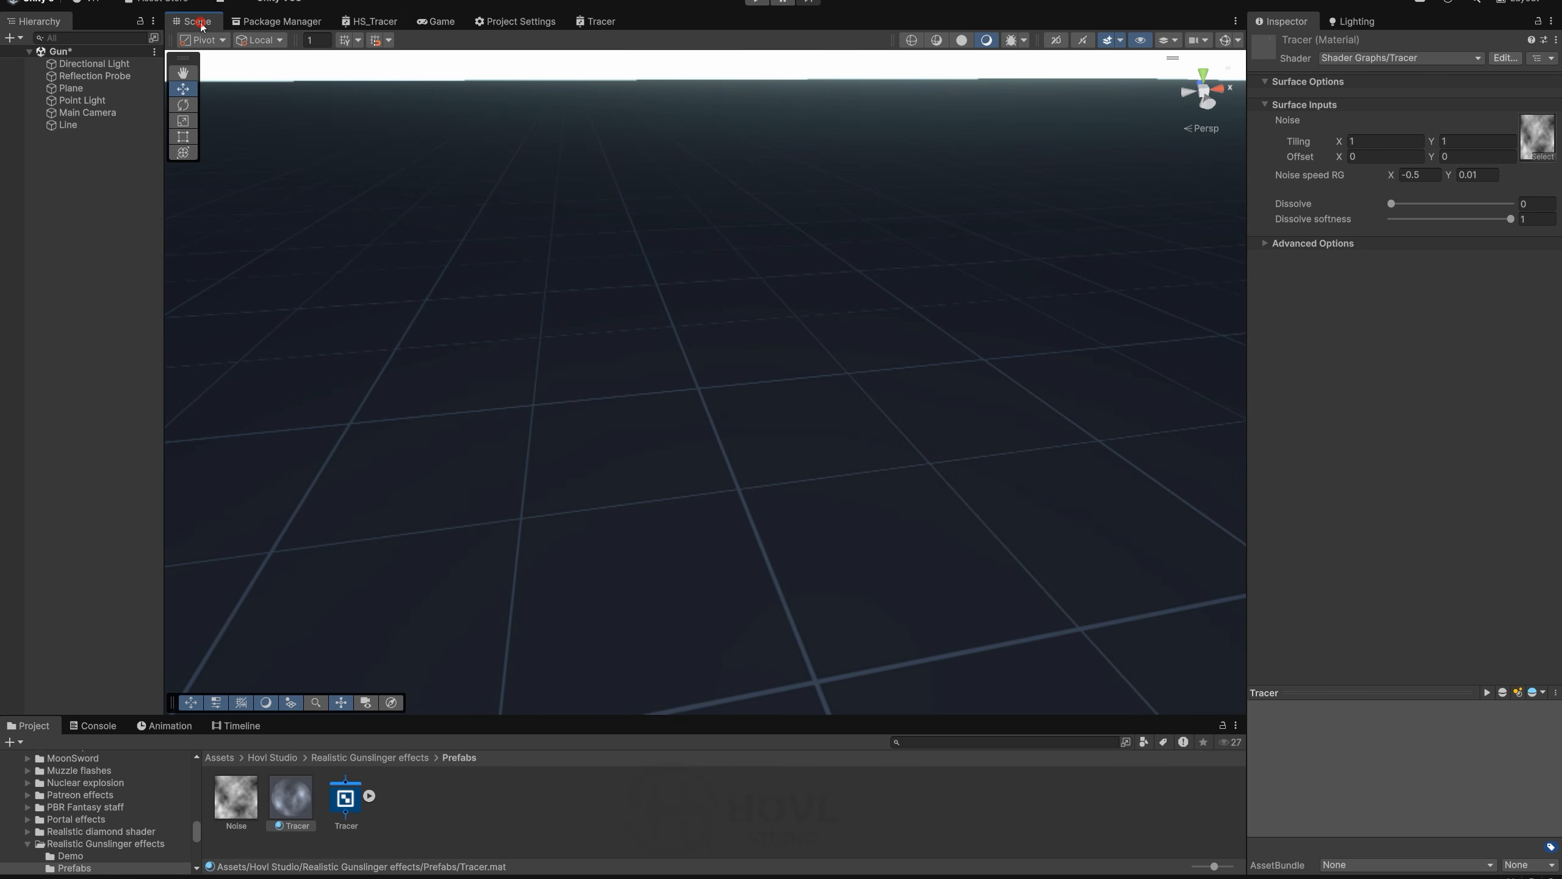
left_click(611, 28)
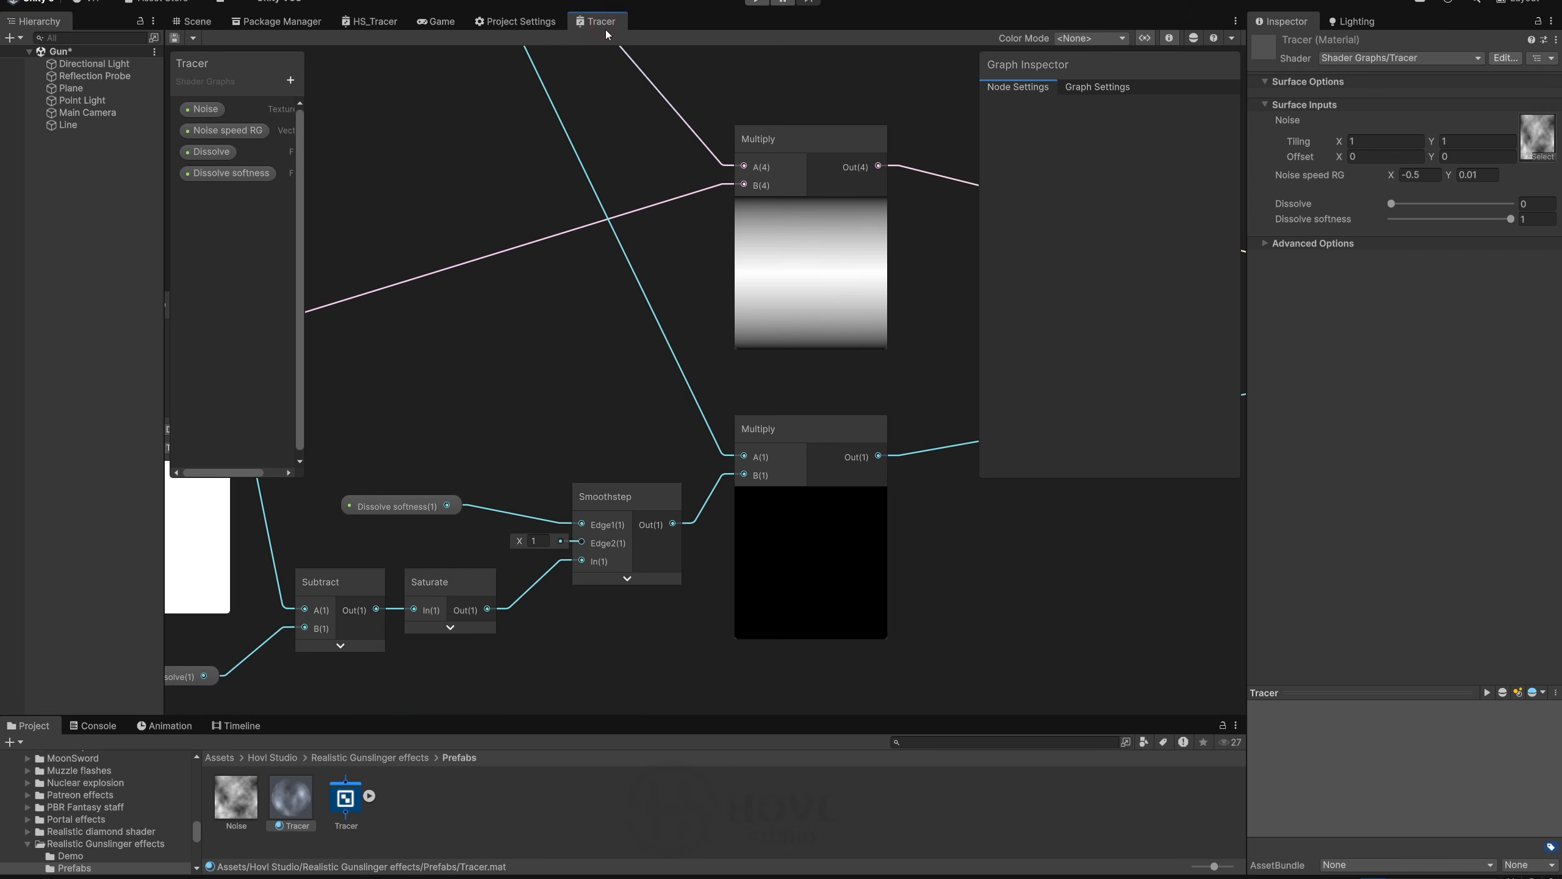
Step: Move the Dissolve softness connection to the Smoothstep node's Edge2, save the shader graph, and return to the scene
left_click_drag(569, 525, 582, 543)
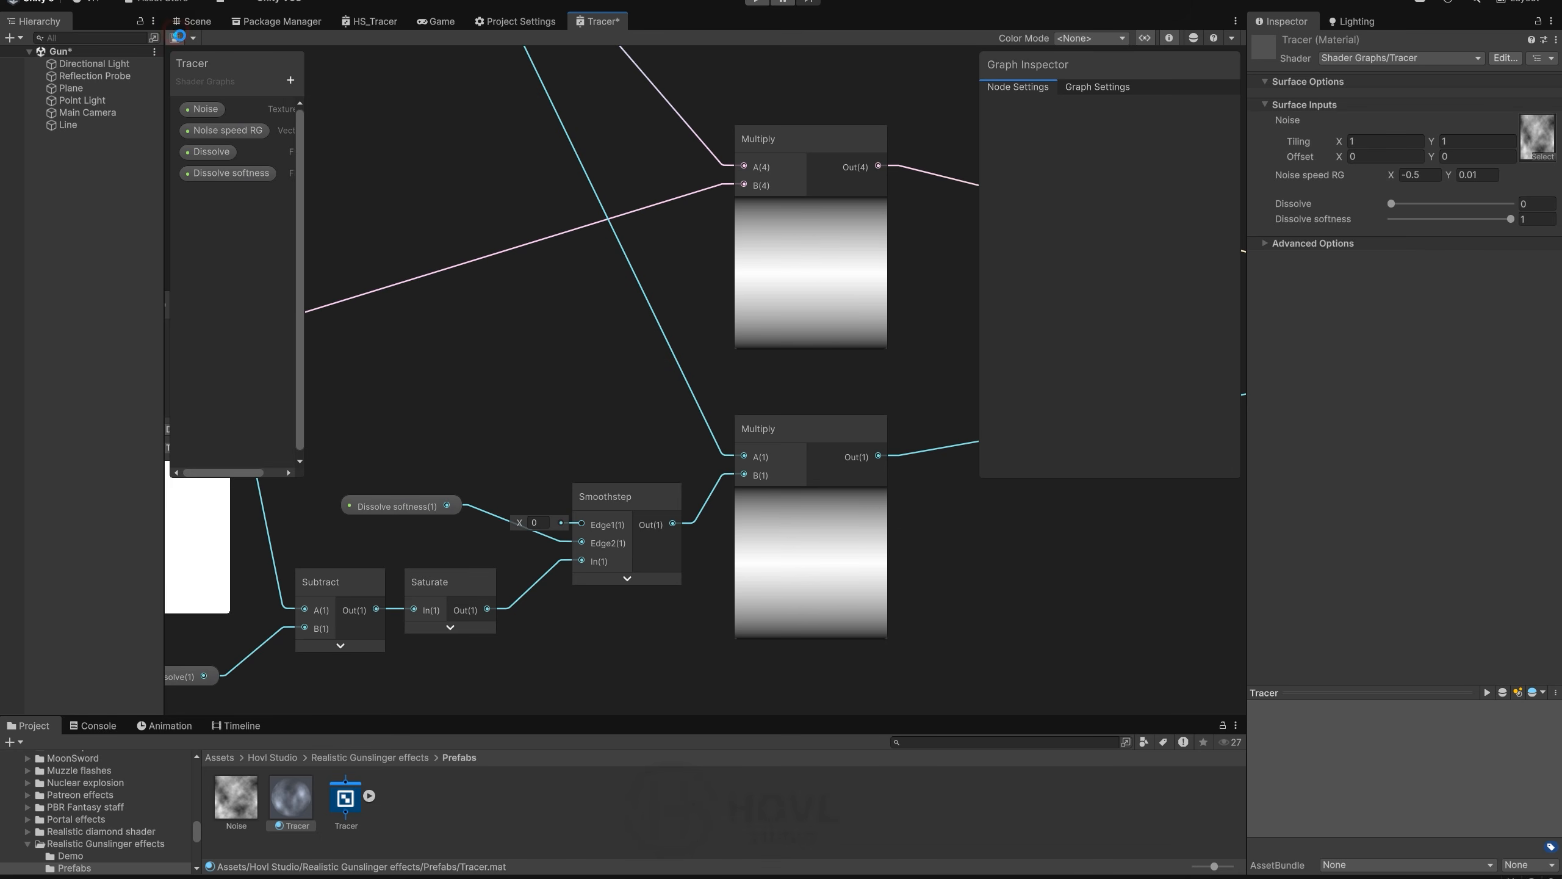
left_click(178, 35)
left_click(197, 22)
Step: Test the Dissolve and Dissolve softness settings on the Tracer material, returning them to 0 and 1
left_click_drag(1392, 204, 1443, 210)
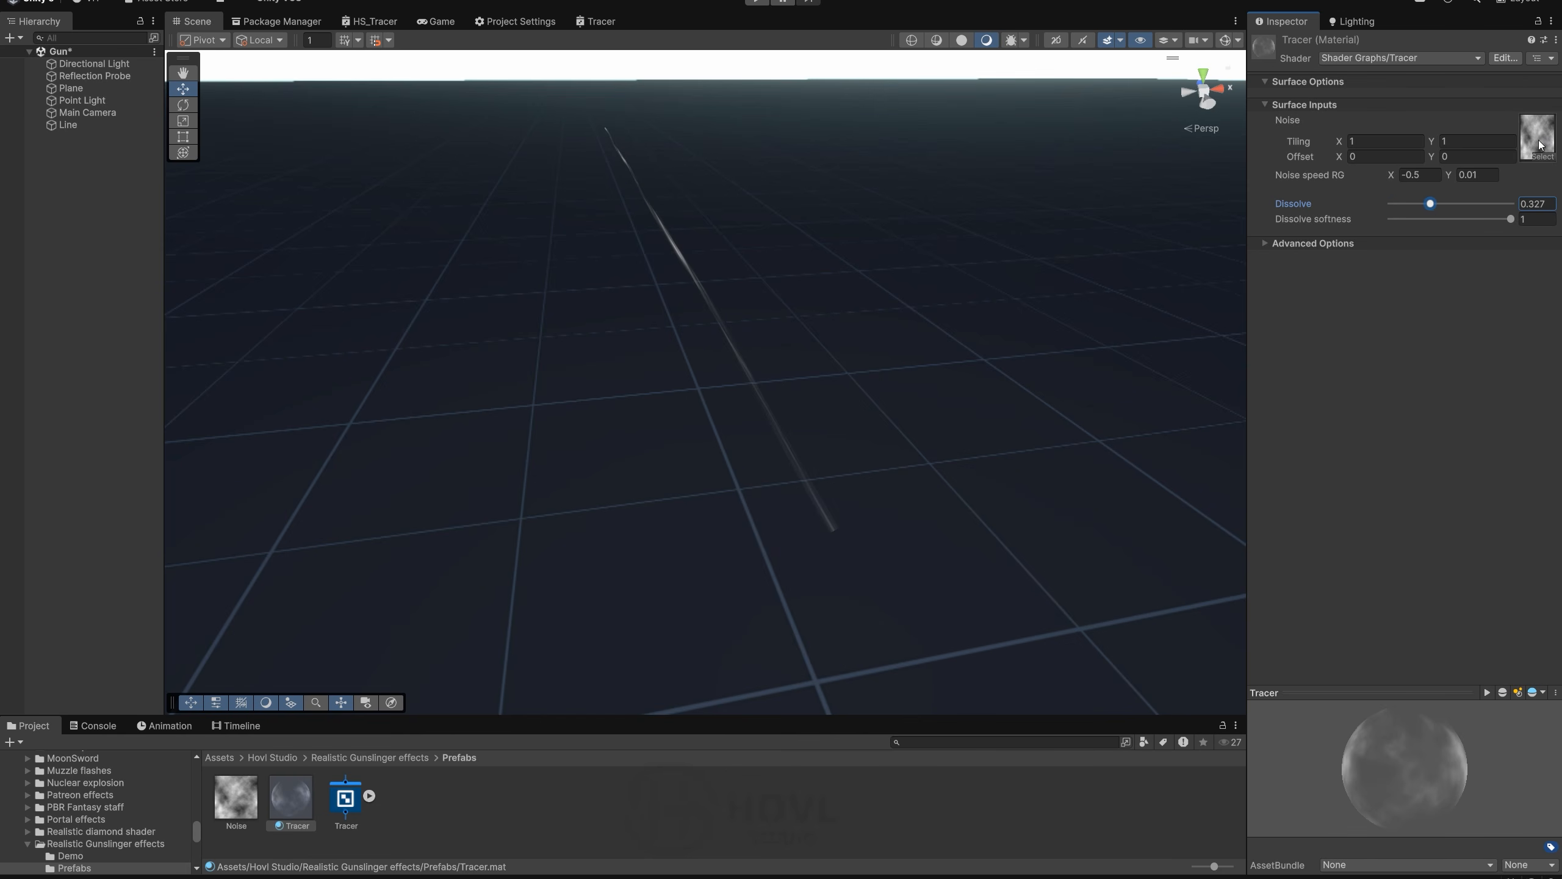
mouse_move(1434, 203)
left_mouse_down()
mouse_move(1409, 206)
mouse_move(1501, 203)
mouse_move(1391, 213)
left_mouse_up()
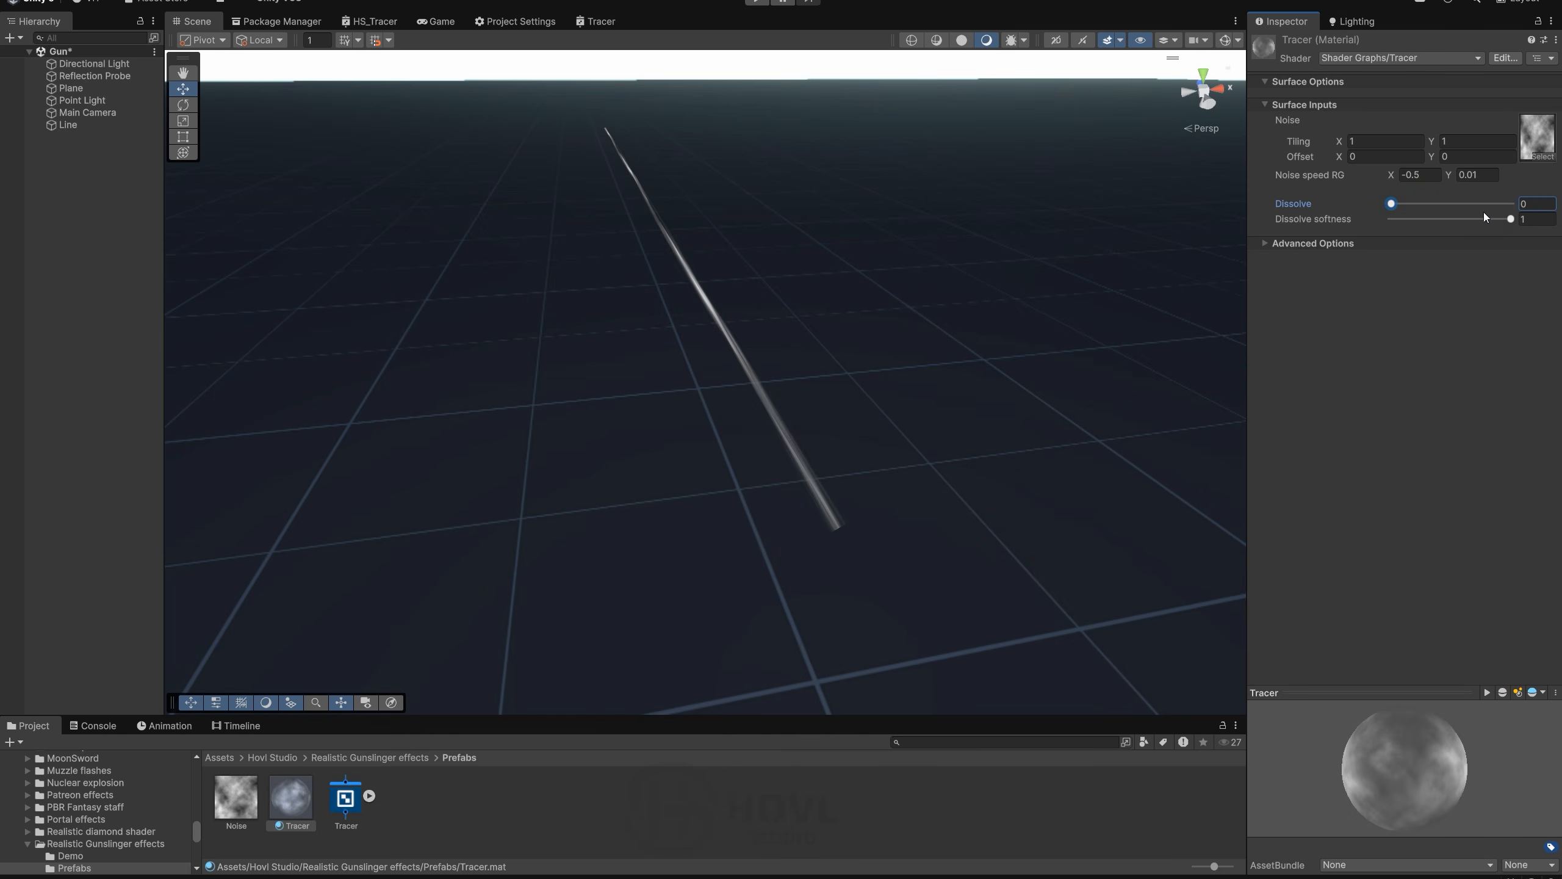
mouse_move(1484, 217)
left_mouse_down()
mouse_move(1375, 223)
mouse_move(1412, 204)
mouse_move(1501, 205)
mouse_move(1387, 206)
mouse_move(1517, 220)
left_mouse_up()
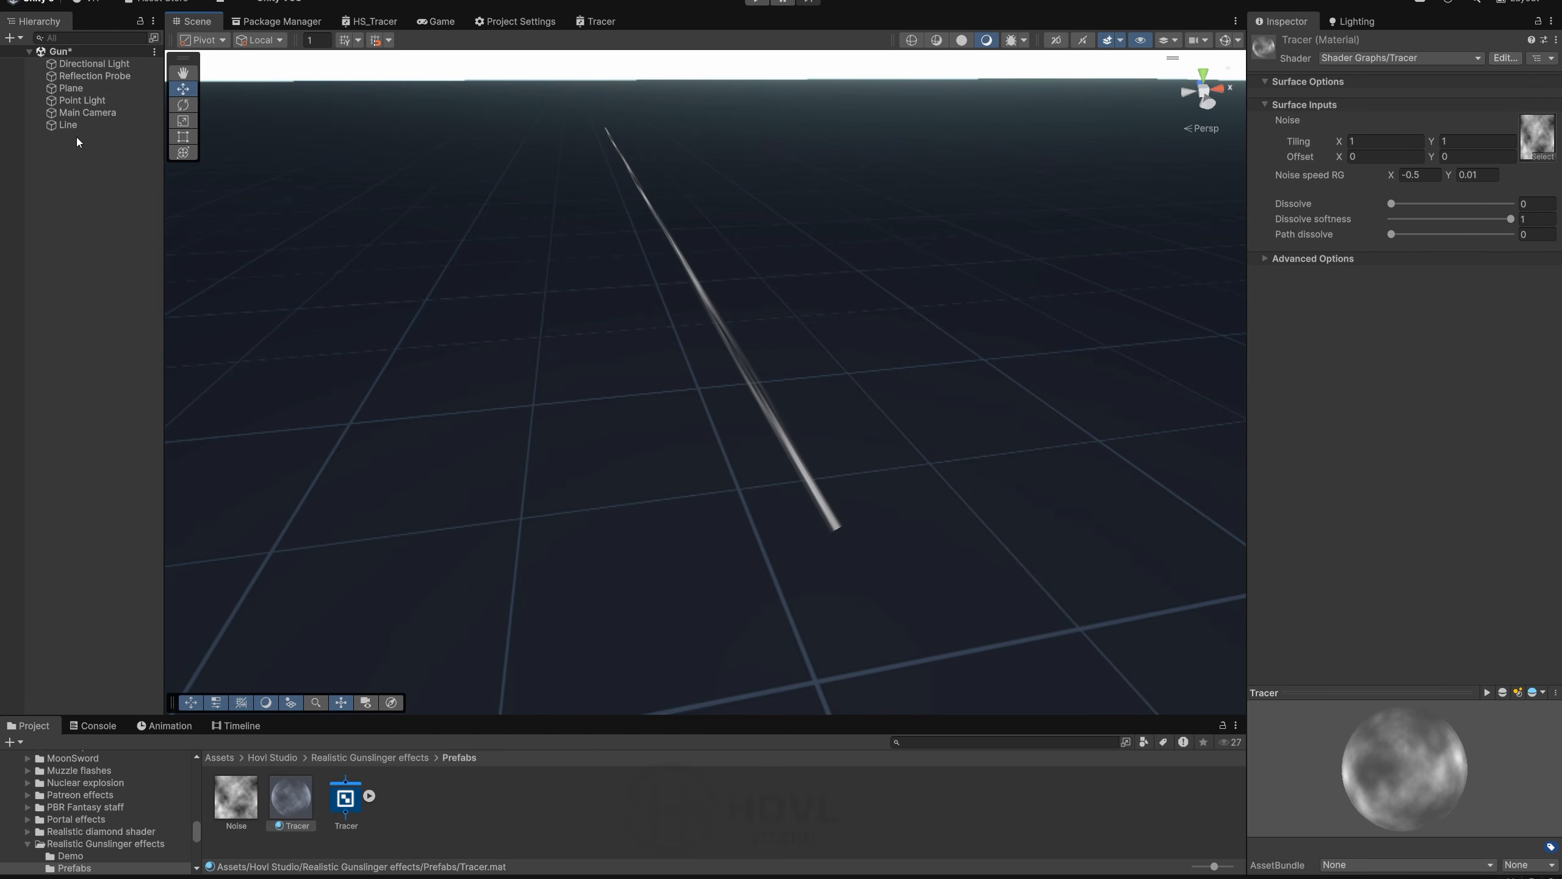
Step: Try several gradient presets as the Line Renderer's color, including the red-green-blue one, and undo the color changes
left_click(98, 126)
left_click(1408, 513)
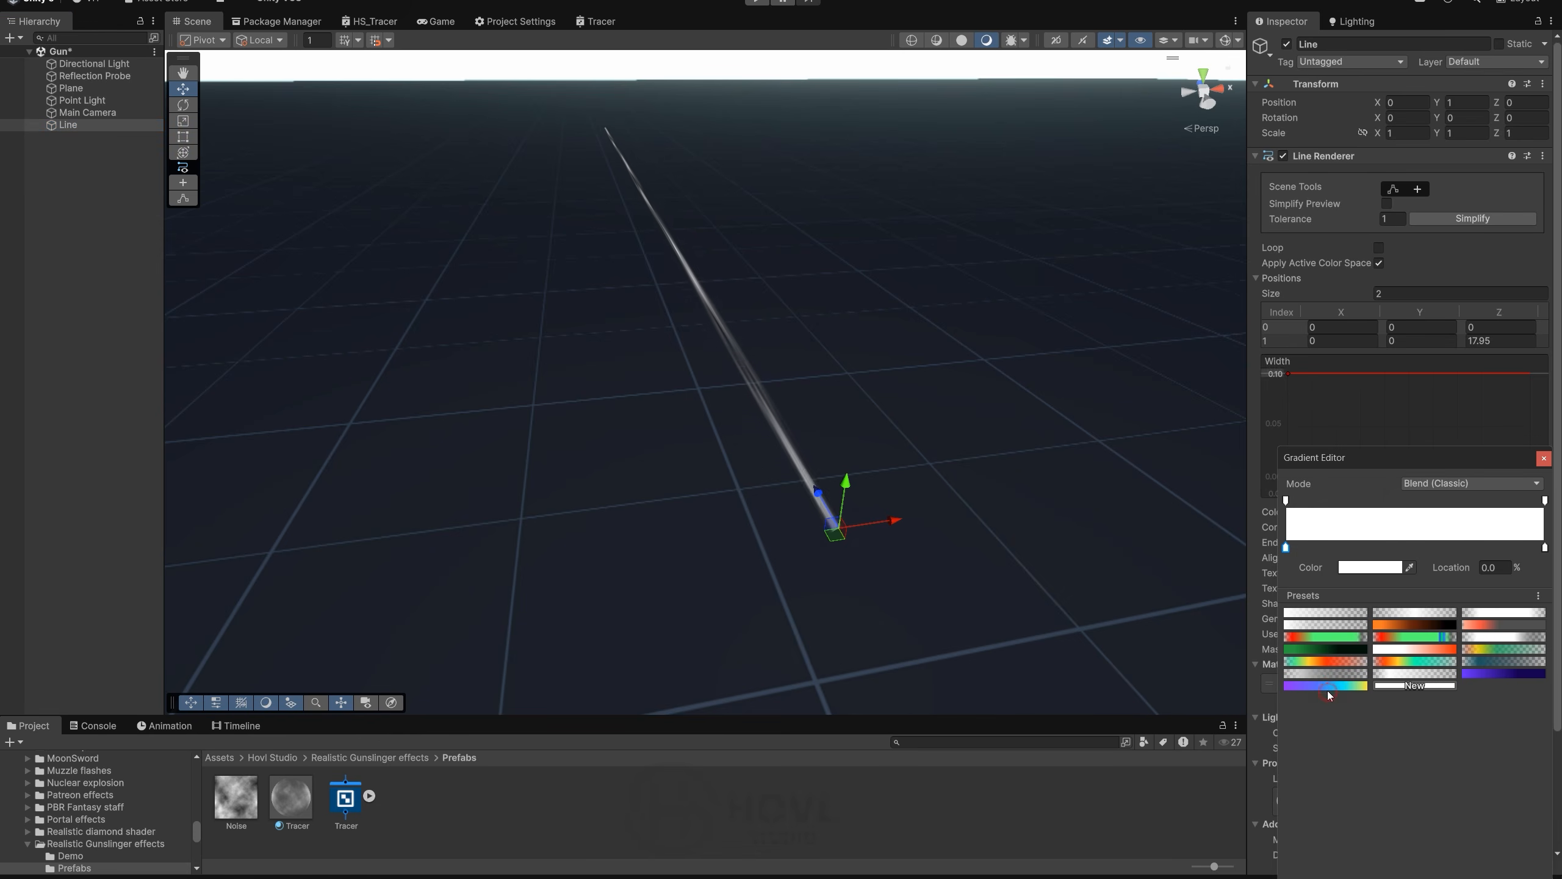
left_click(1333, 650)
left_click(1415, 637)
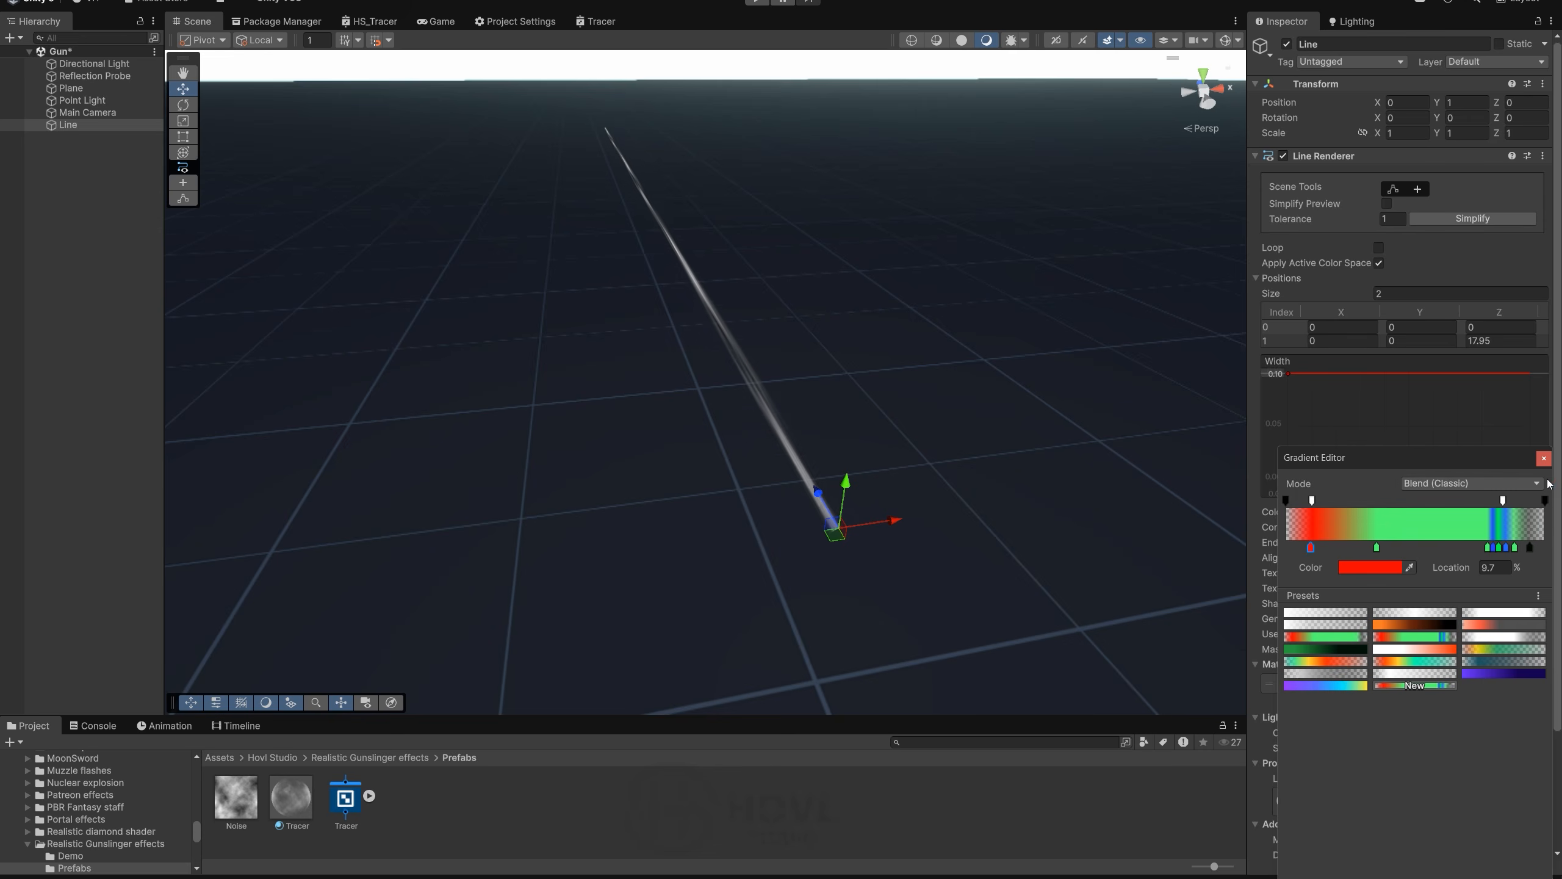
left_click(1544, 458)
key("ctrl+z")
key("ctrl+z")
key("ctrl+z")
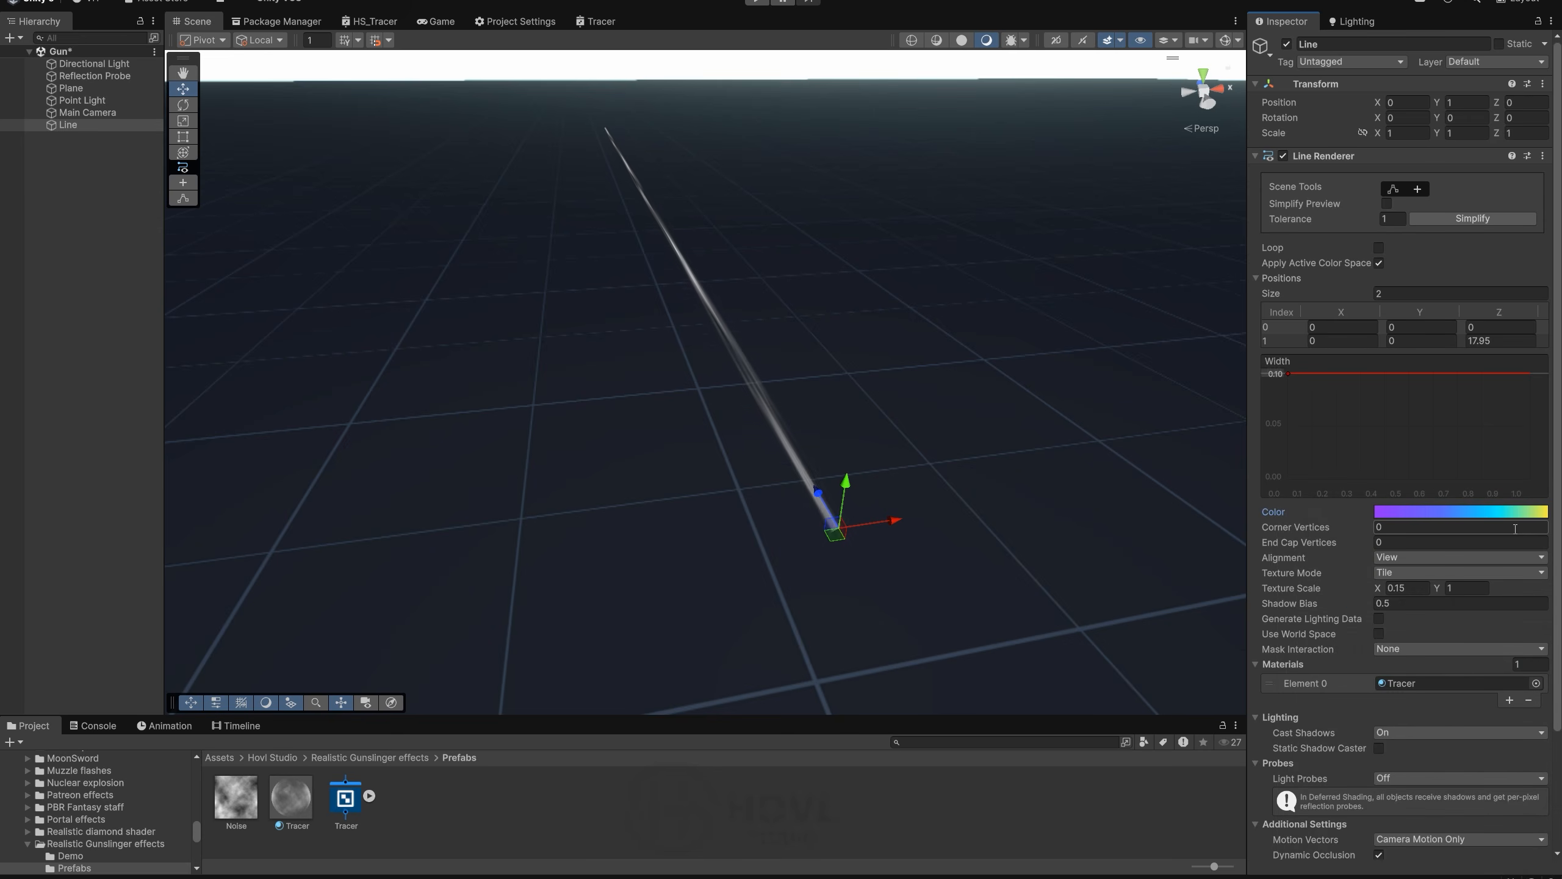
Step: Open the Tracer shader graph, move the output stack farther out, and add a Vertex Color node beside the upper Multiply node
double_click(345, 798)
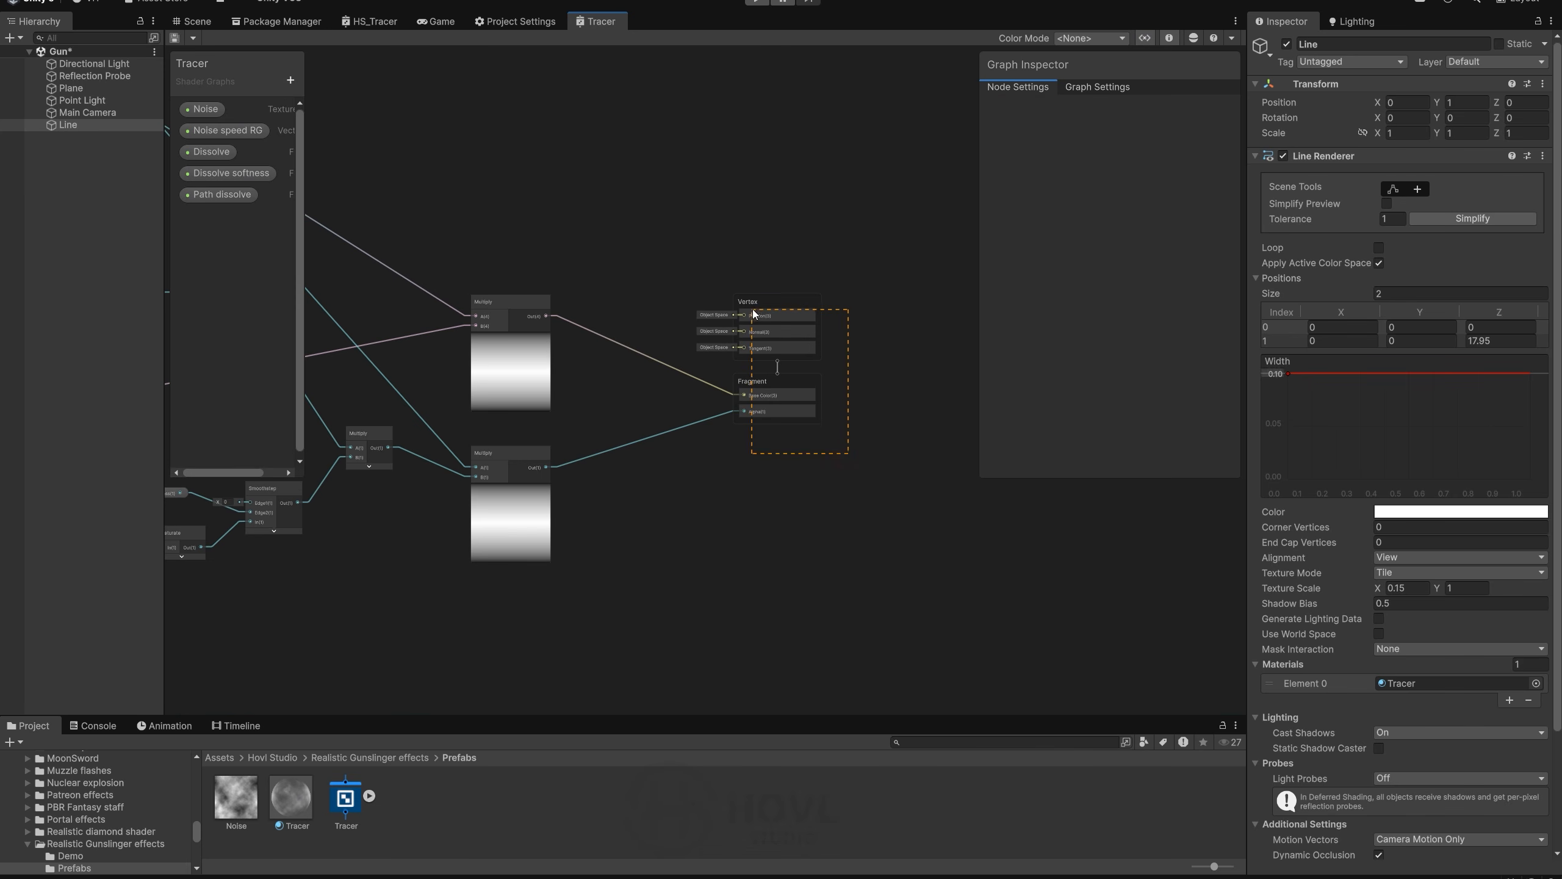
left_click_drag(755, 314, 887, 314)
right_click(614, 360)
left_click(674, 368)
type("vert")
double_click(687, 321)
scroll(657, 413, "up", 2)
left_click(656, 413)
left_click_drag(652, 397, 588, 345)
left_click(629, 378)
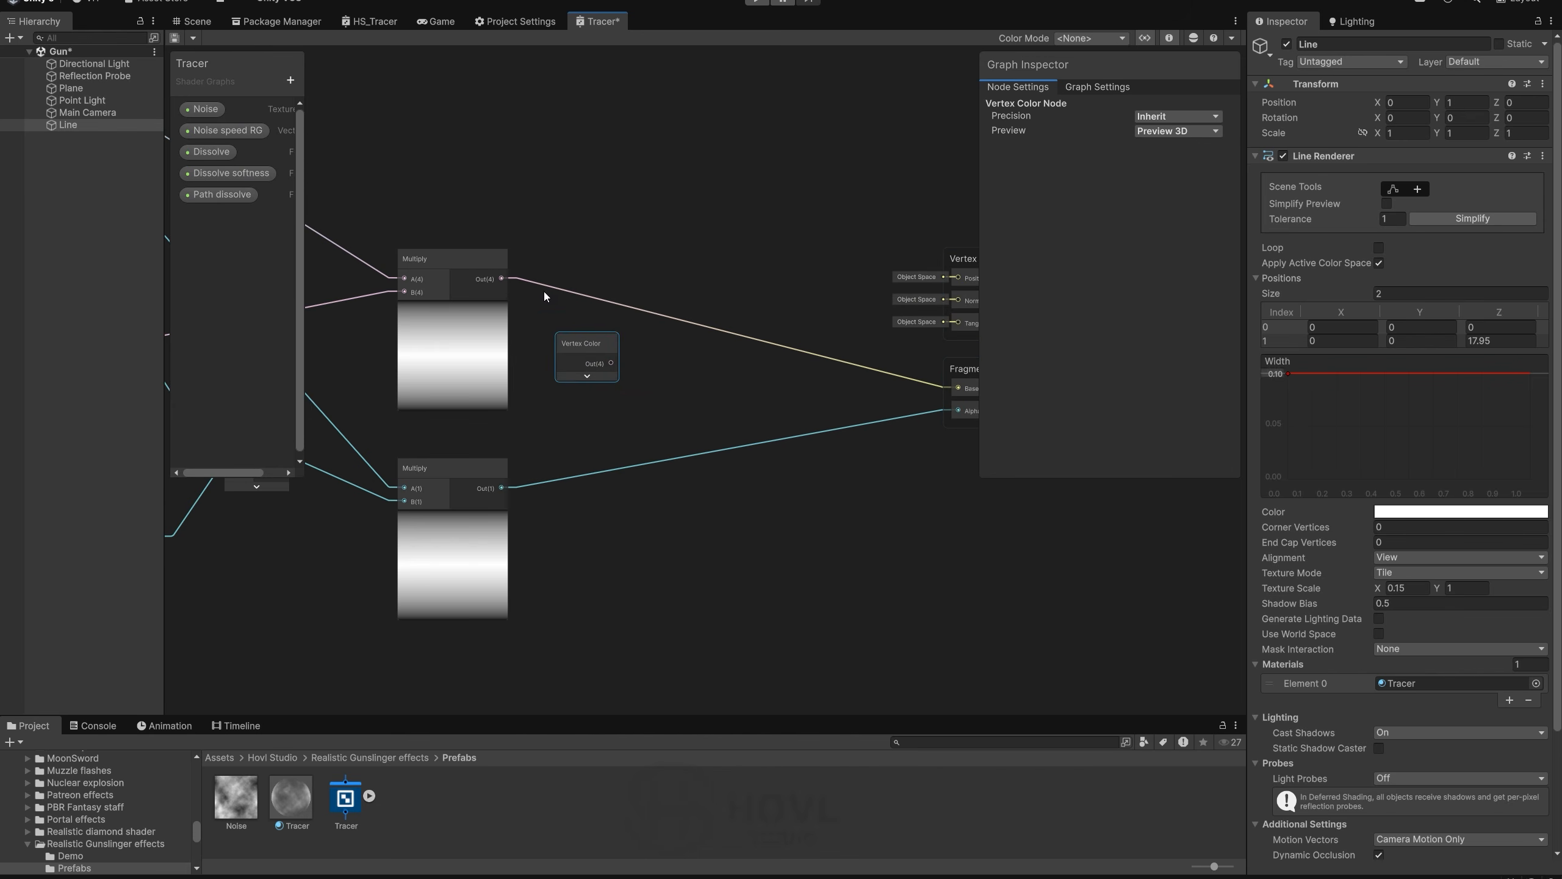
Step: Multiply the upper Multiply node's output by Vertex Color in a new Multiply node and connect the result to Base Color
left_click_drag(502, 279, 730, 272)
type("mul")
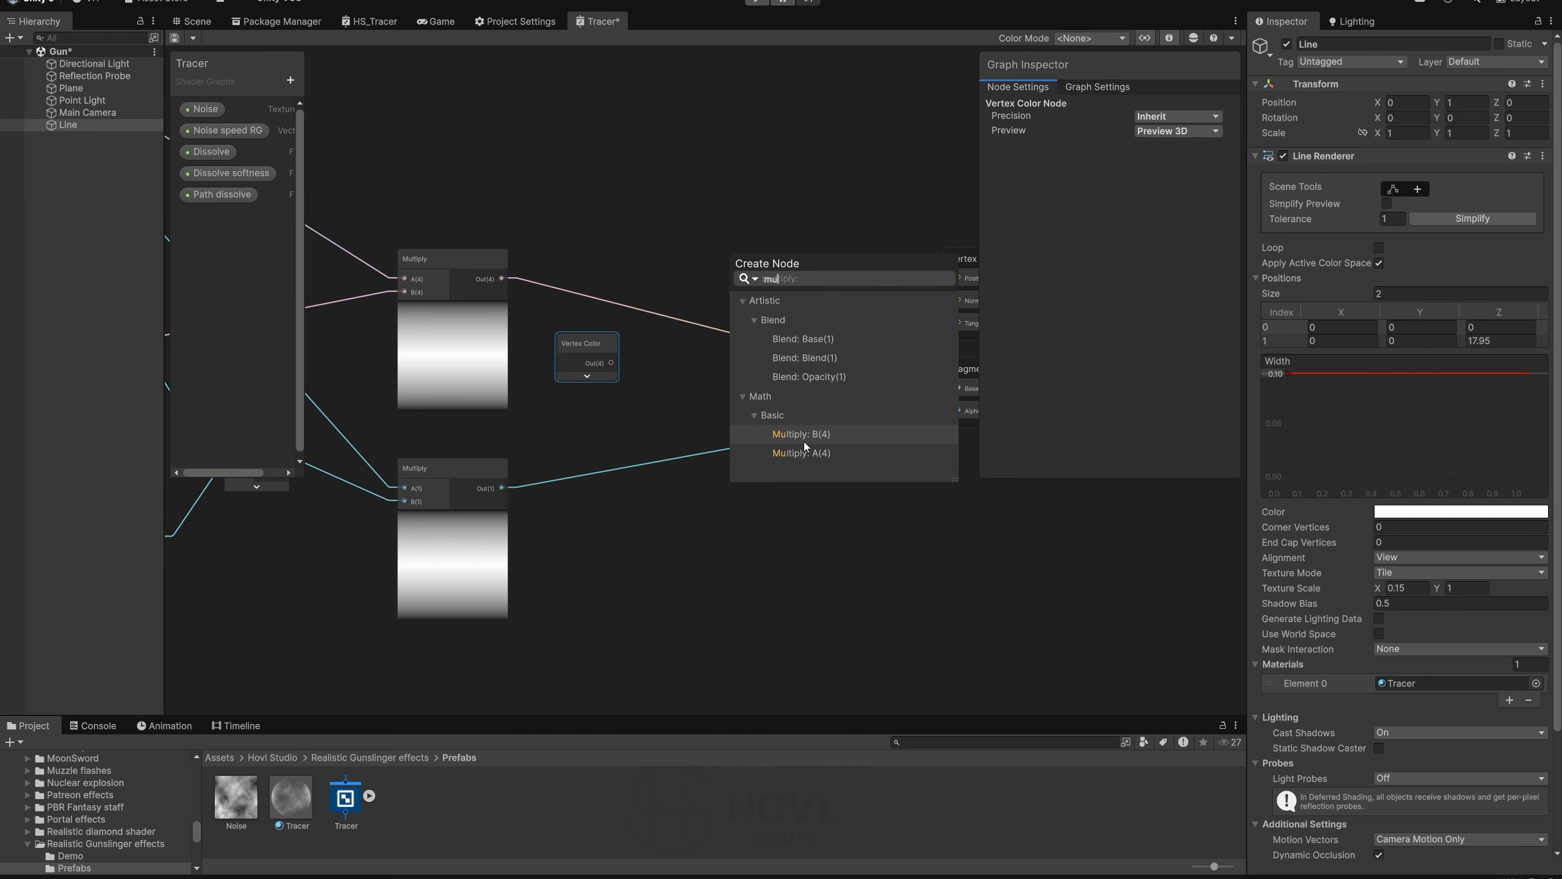
left_click(811, 452)
left_click(779, 319)
left_click_drag(610, 362, 730, 303)
middle_click_drag(825, 333, 611, 317)
left_click_drag(571, 274, 744, 372)
middle_click_drag(433, 362, 628, 364)
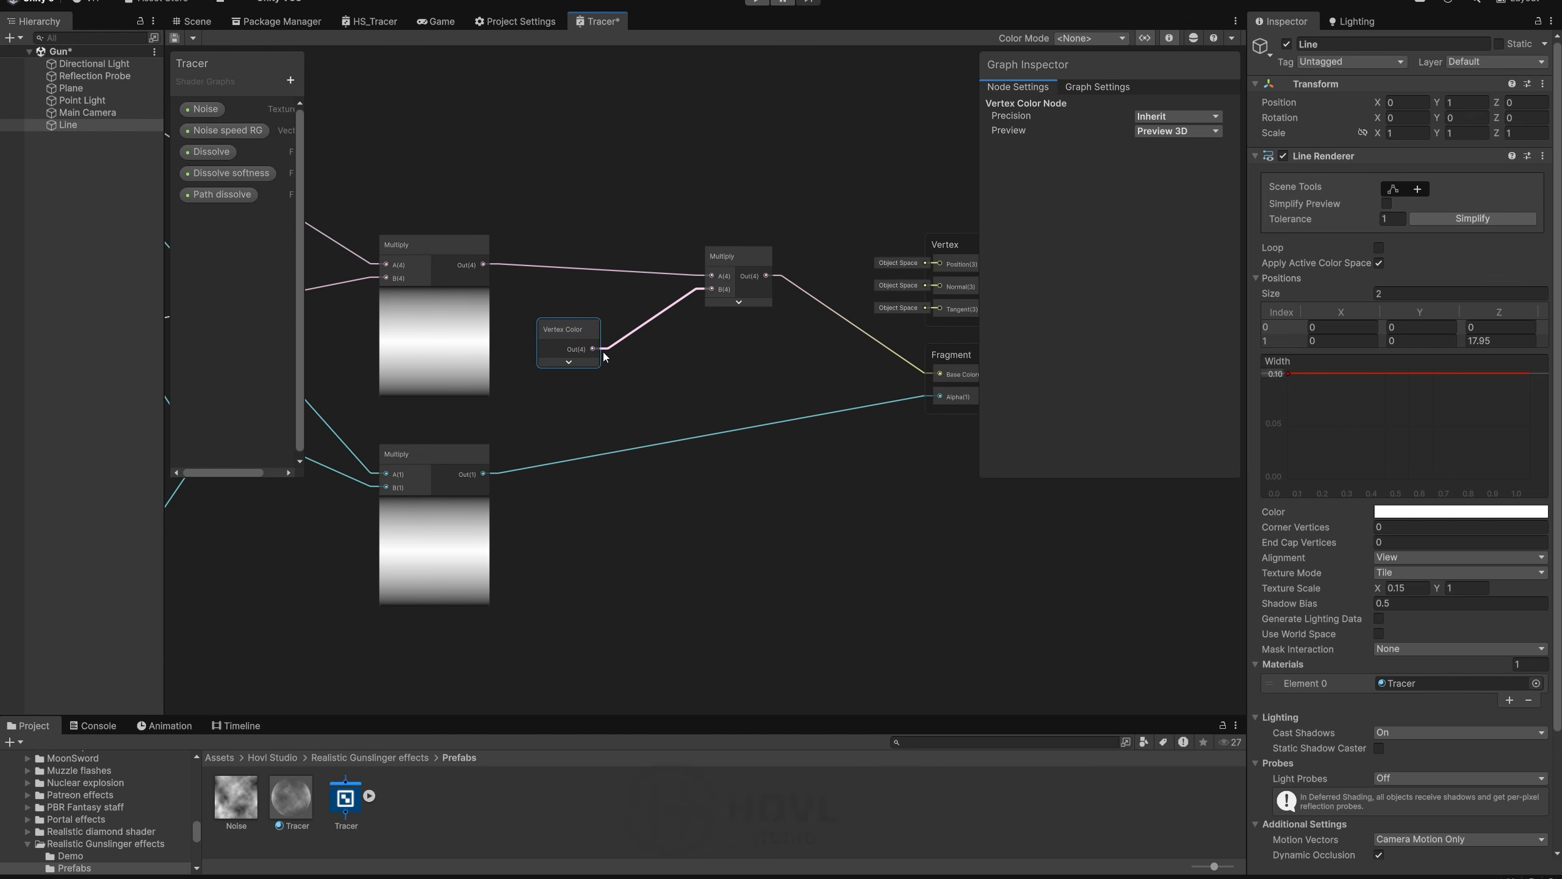
Step: Add a Split node fed by the Vertex Color output
left_click_drag(568, 339, 656, 373)
type("spli")
left_click(683, 418)
middle_click_drag(680, 434, 536, 435)
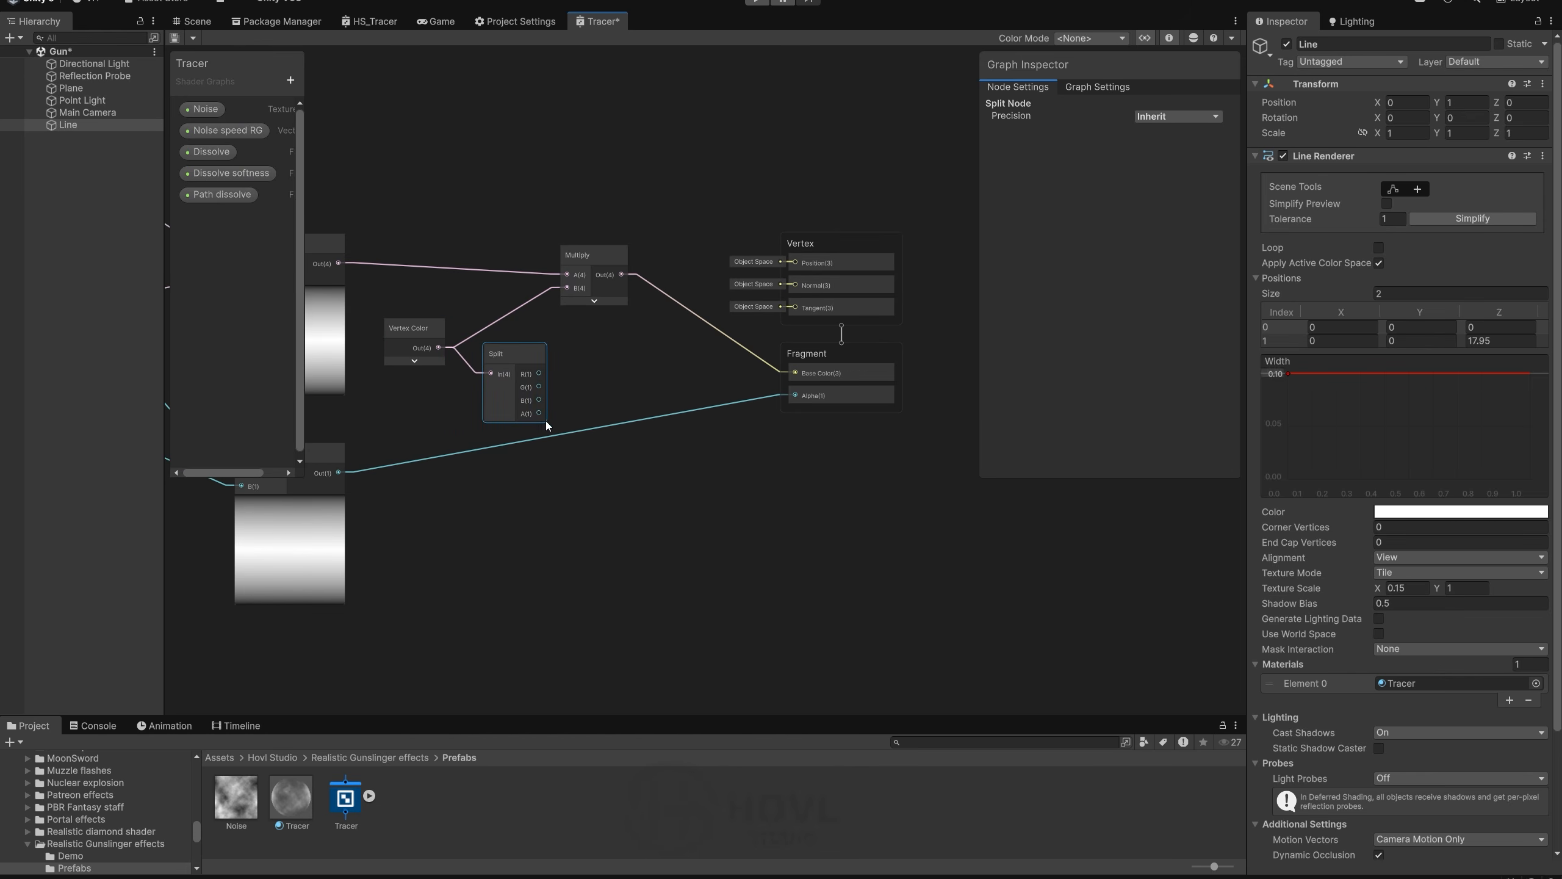
Step: Duplicate the Multiply node and use it to multiply the Split node's A by the lower Multiply output, feeding Fragment Alpha
left_click(602, 286)
key("ctrl+c")
left_click(593, 419)
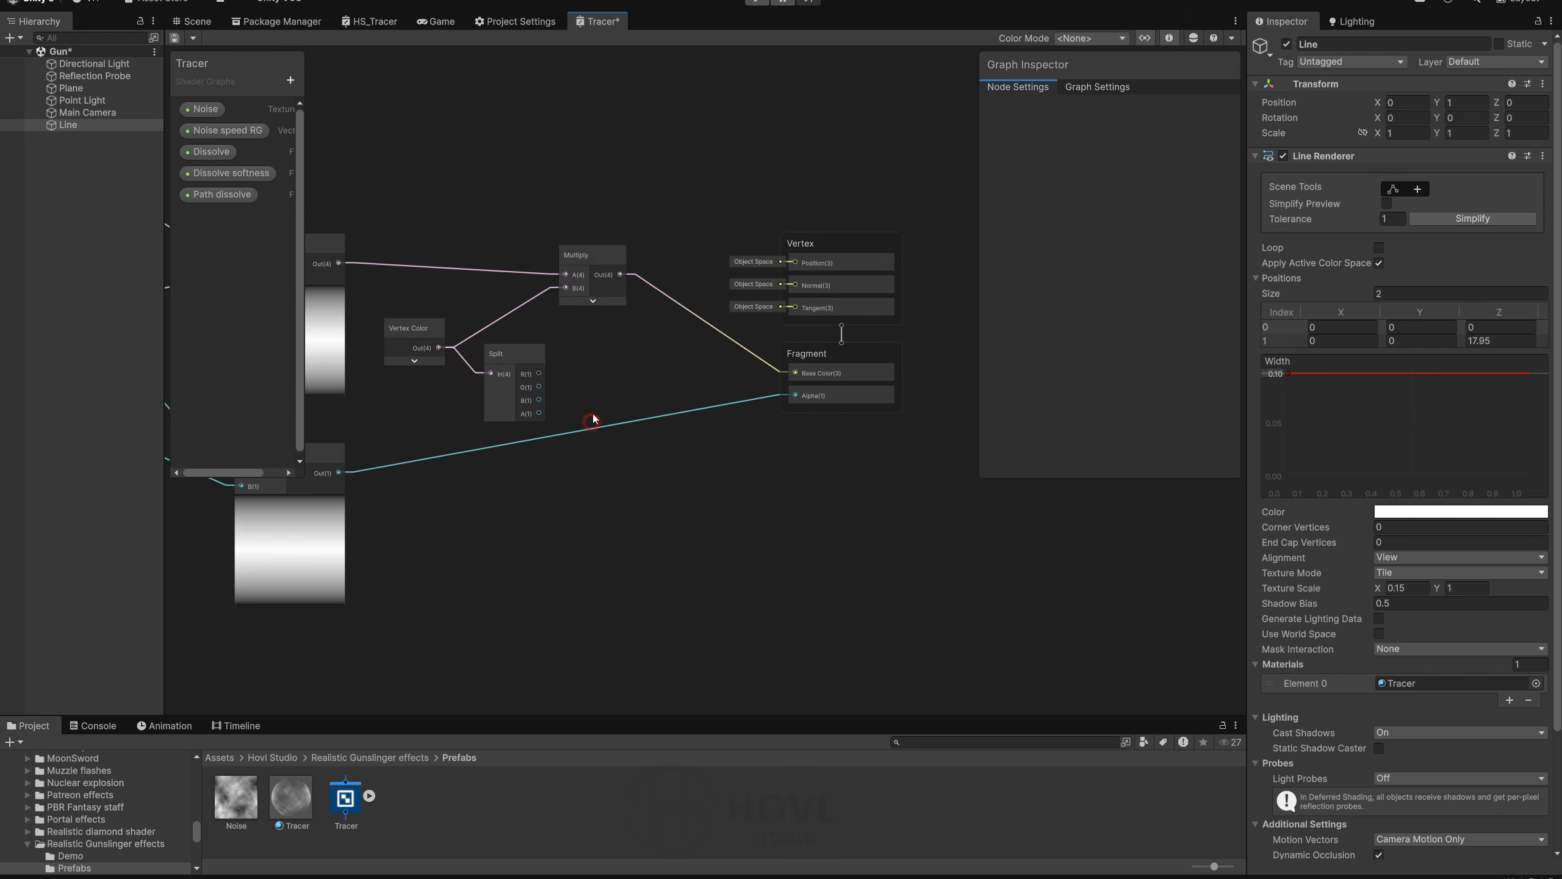
key("ctrl+v")
left_click_drag(539, 413, 601, 445)
left_click_drag(338, 473, 808, 399)
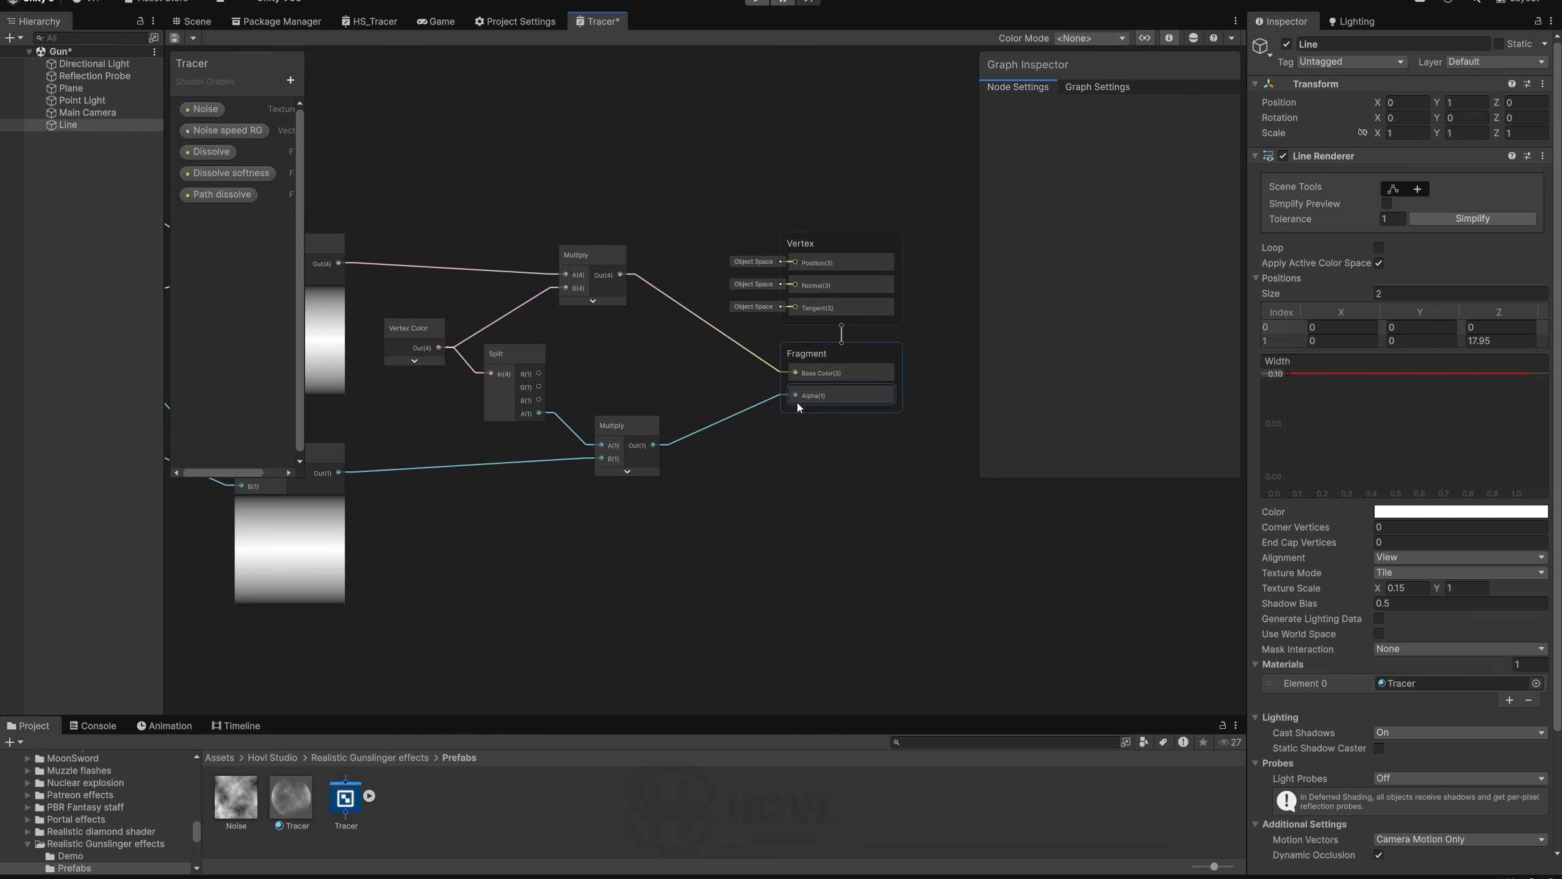
Step: Move the Vertex Color, Split and two new Multiply nodes together closer to the output stack
middle_click_drag(484, 279, 696, 405)
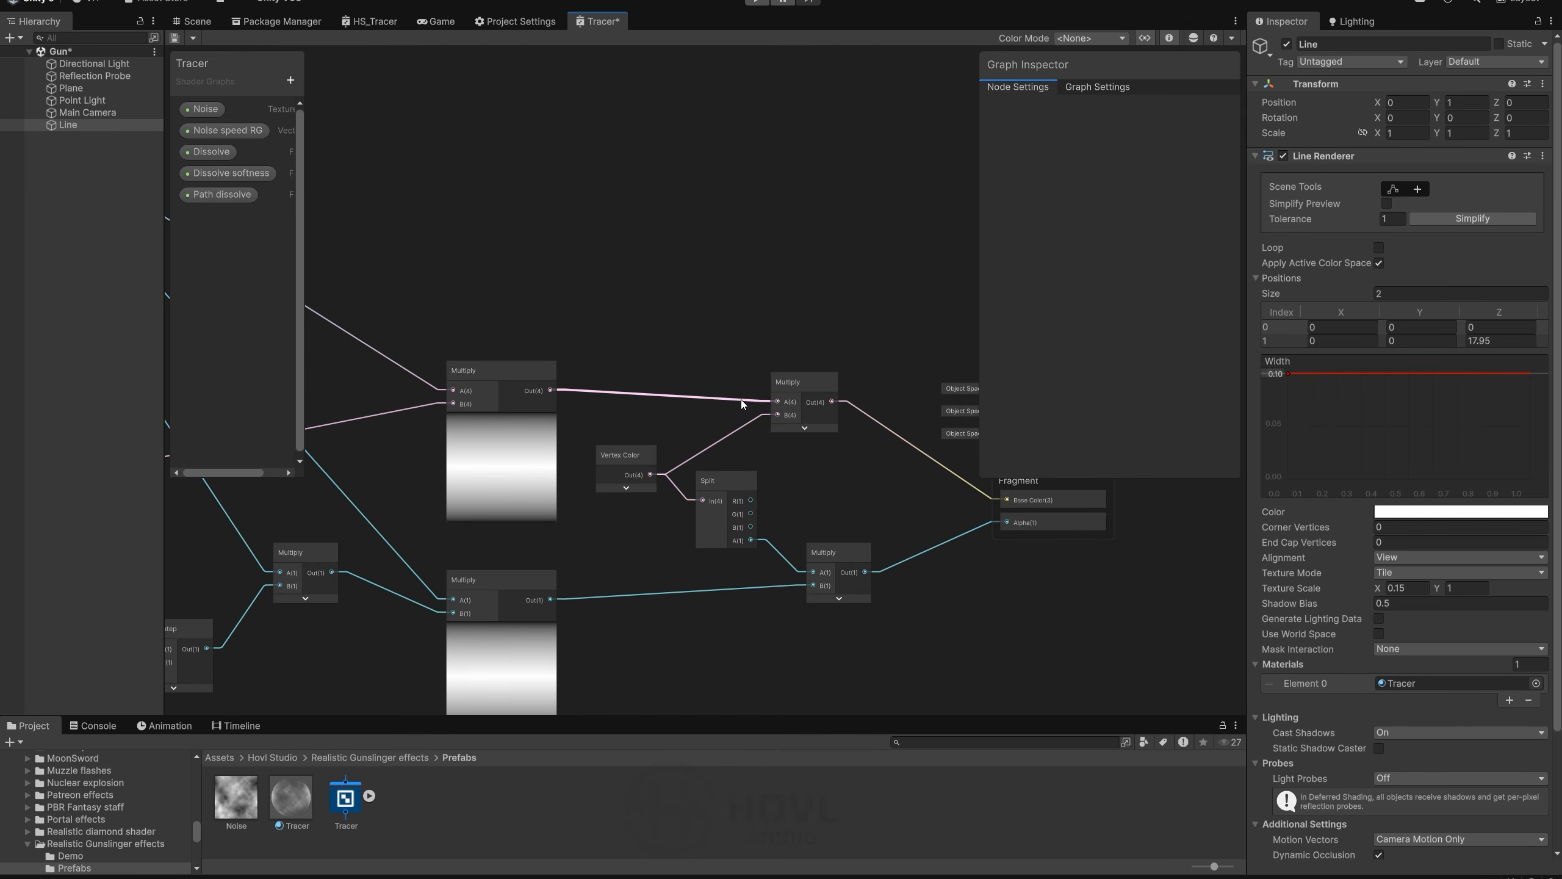
scroll(693, 379, "down", 3)
left_click_drag(824, 569, 637, 373)
left_click_drag(985, 618, 815, 391)
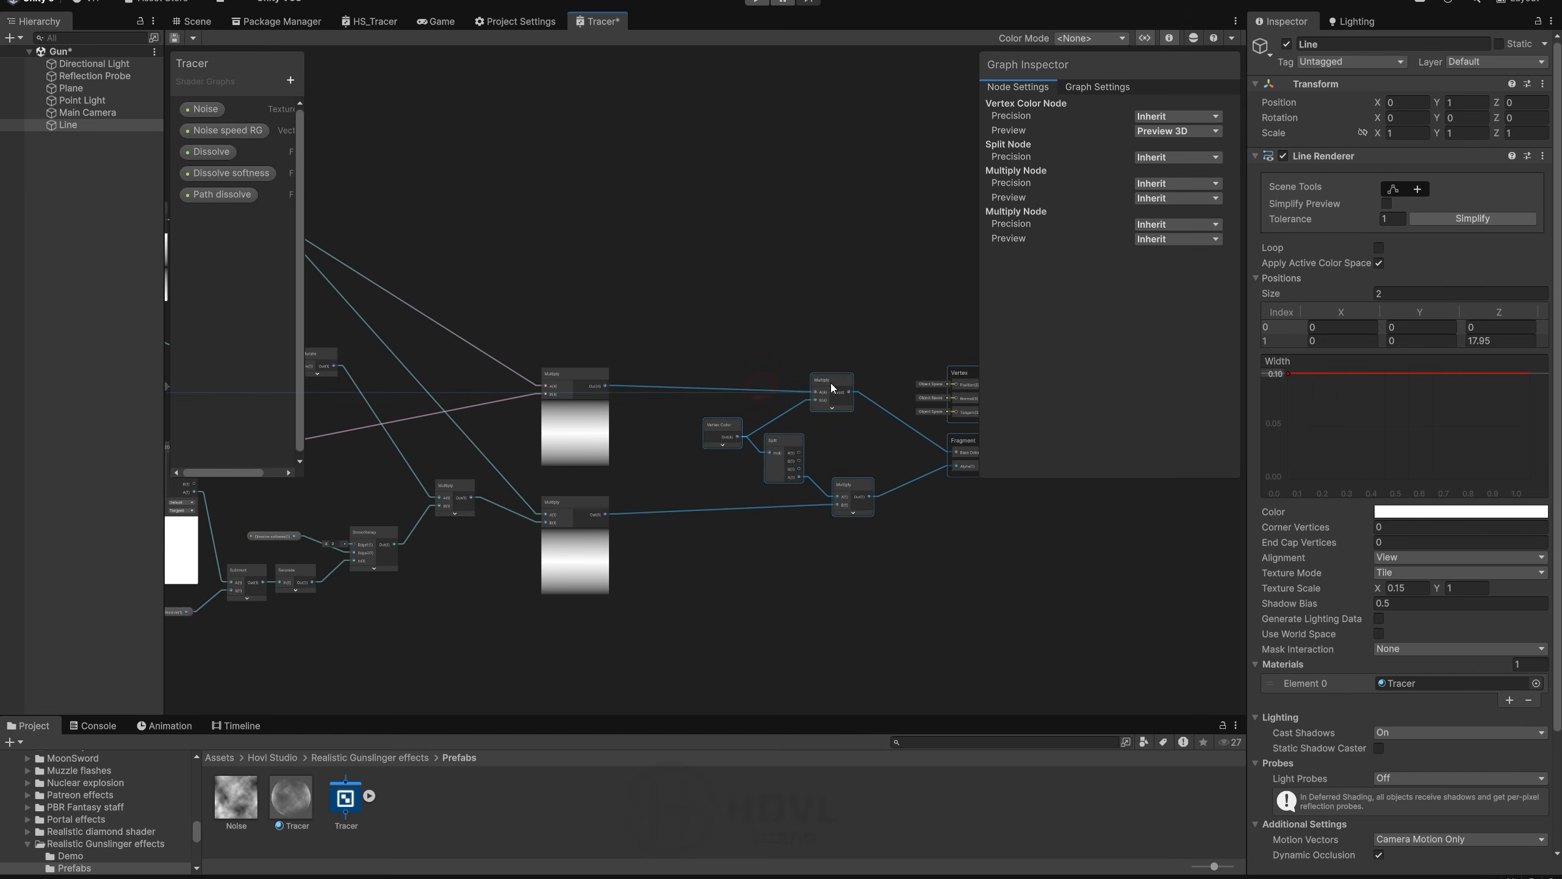
left_click(778, 326)
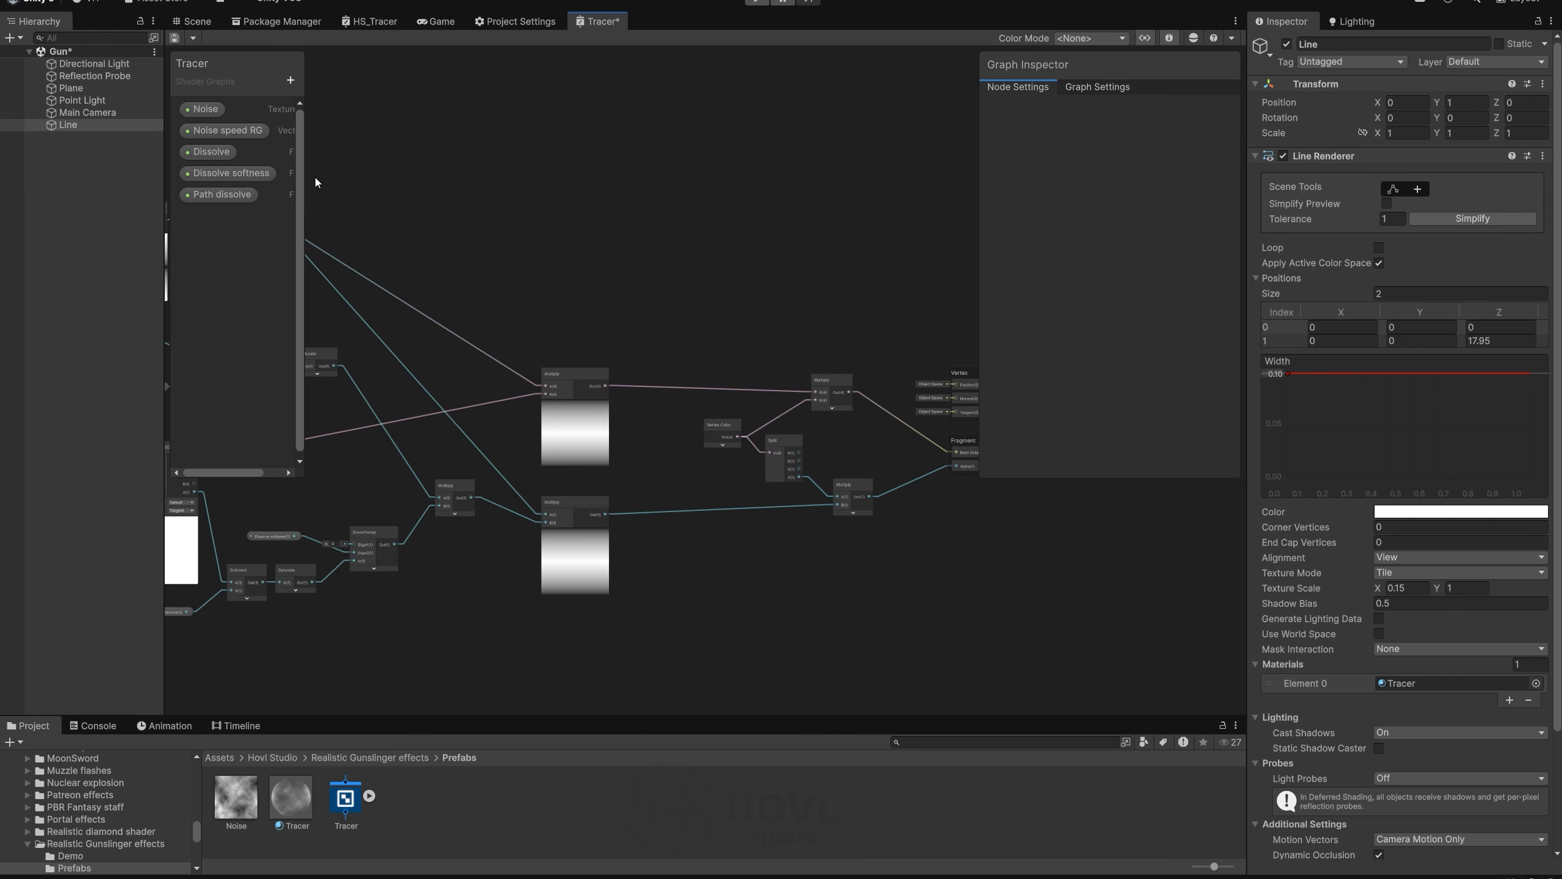
Step: Add a Float property named Emission to the graph with a default value of 1
left_click(290, 80)
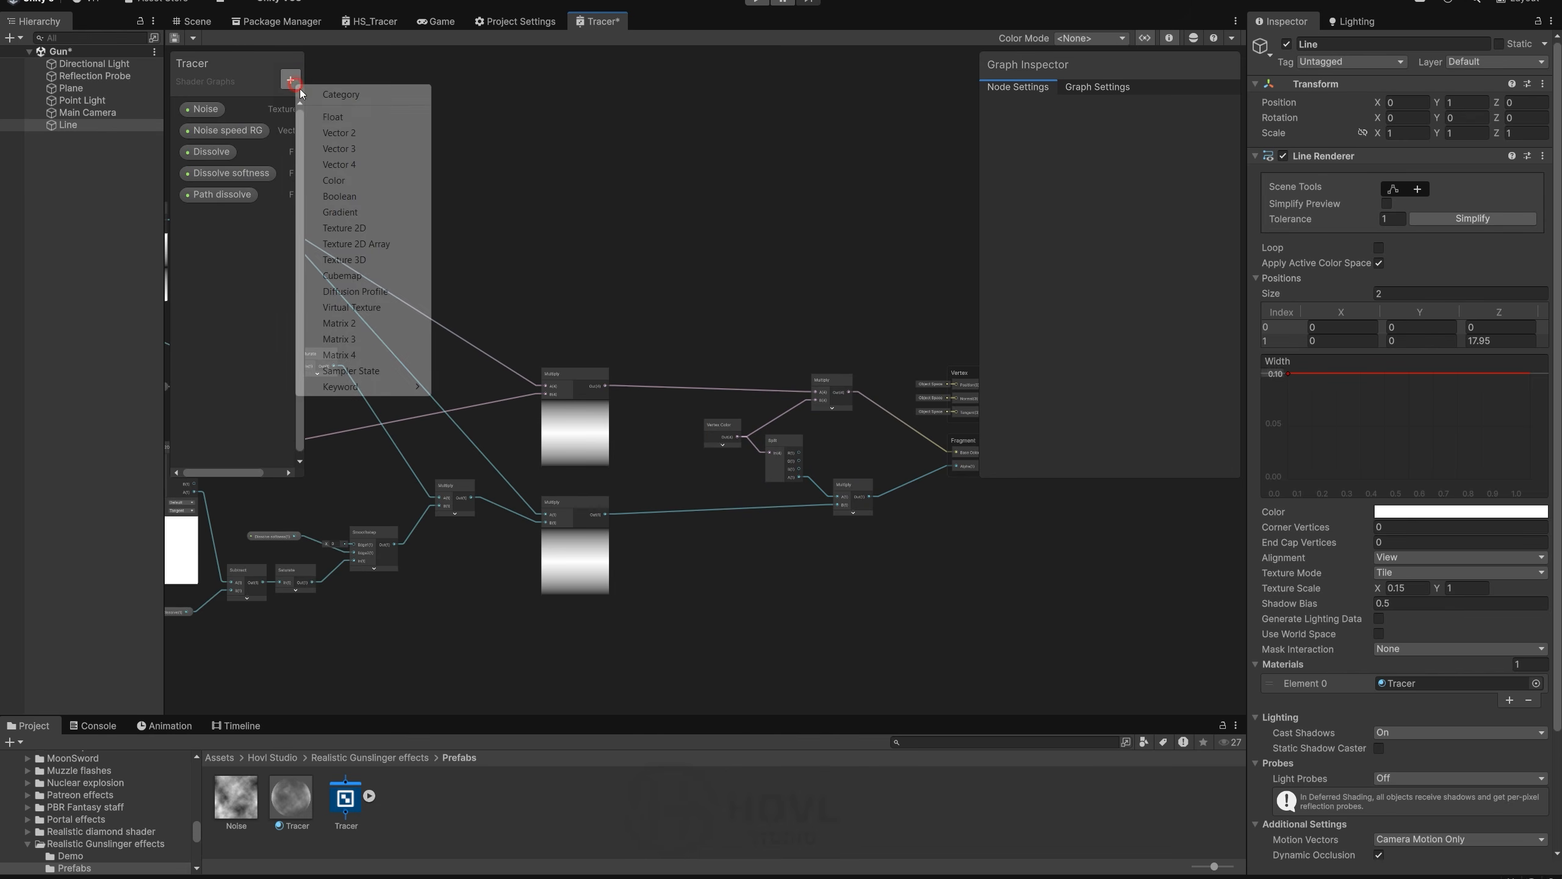
left_click(332, 116)
key("ctrl+v")
left_click(234, 258)
double_click(237, 217)
type("E")
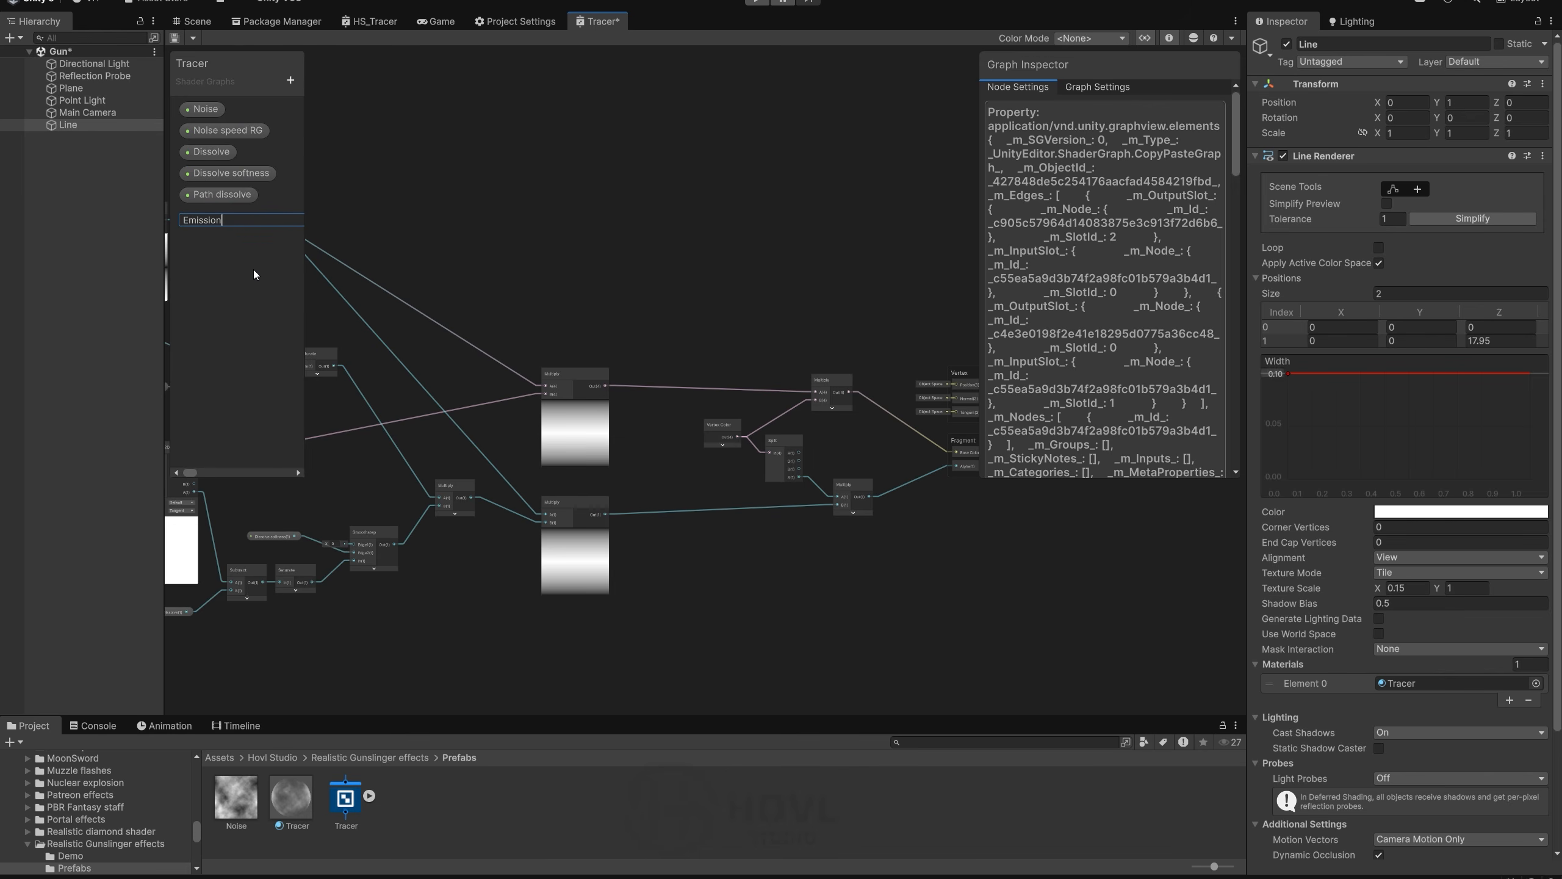
key("Return")
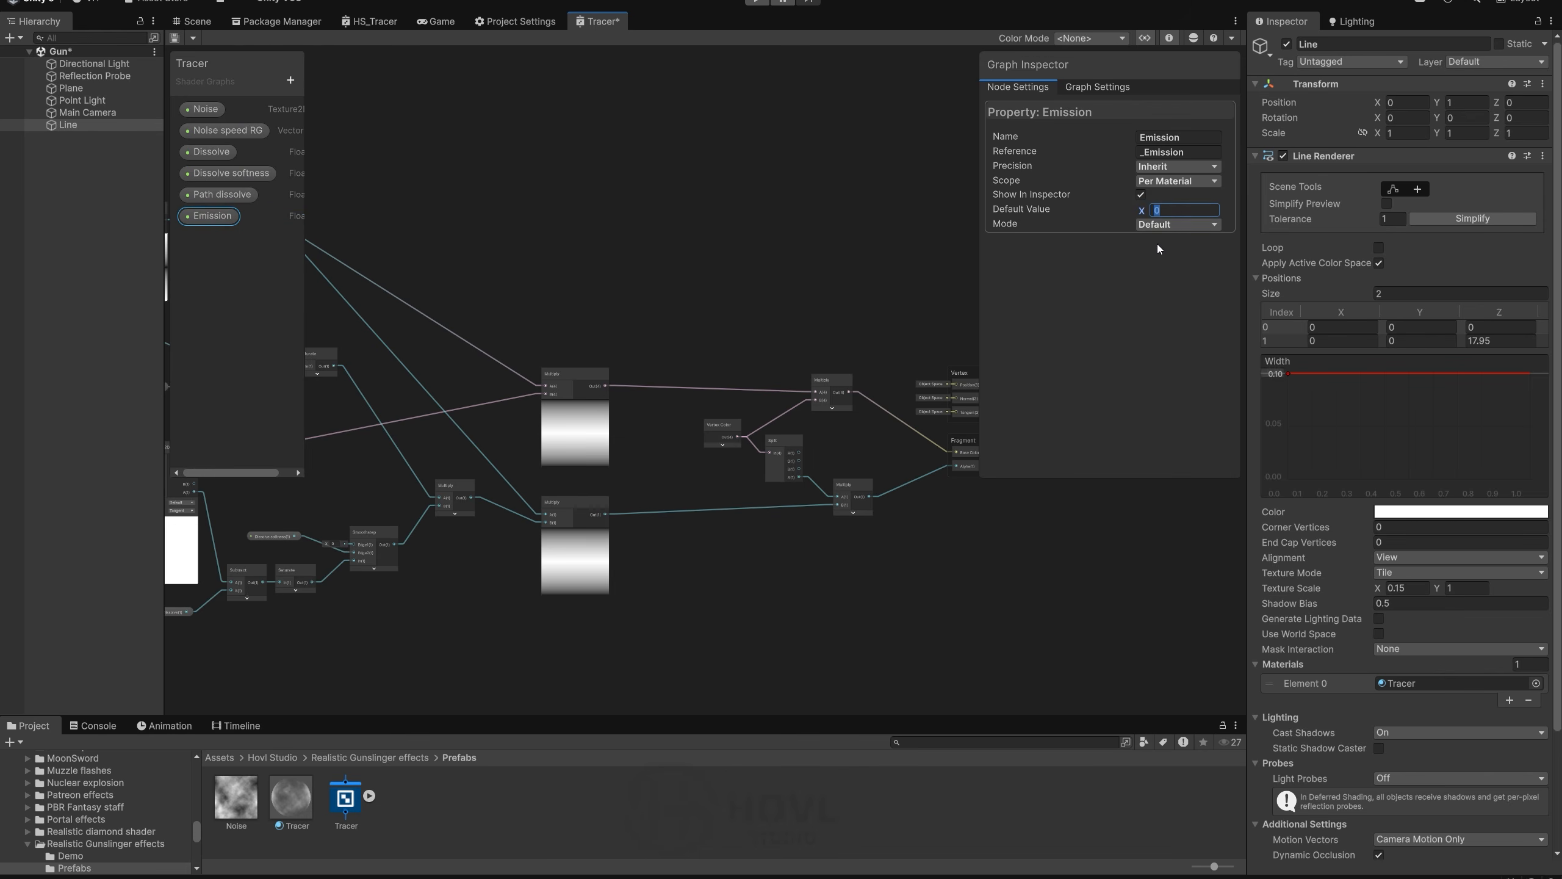
left_click(639, 267)
Step: Multiply the upper Multiply node's output by Emission in a duplicated Multiply node and feed the result into the vertex color Multiply
left_click_drag(212, 217, 677, 353)
scroll(717, 362, "up", 5)
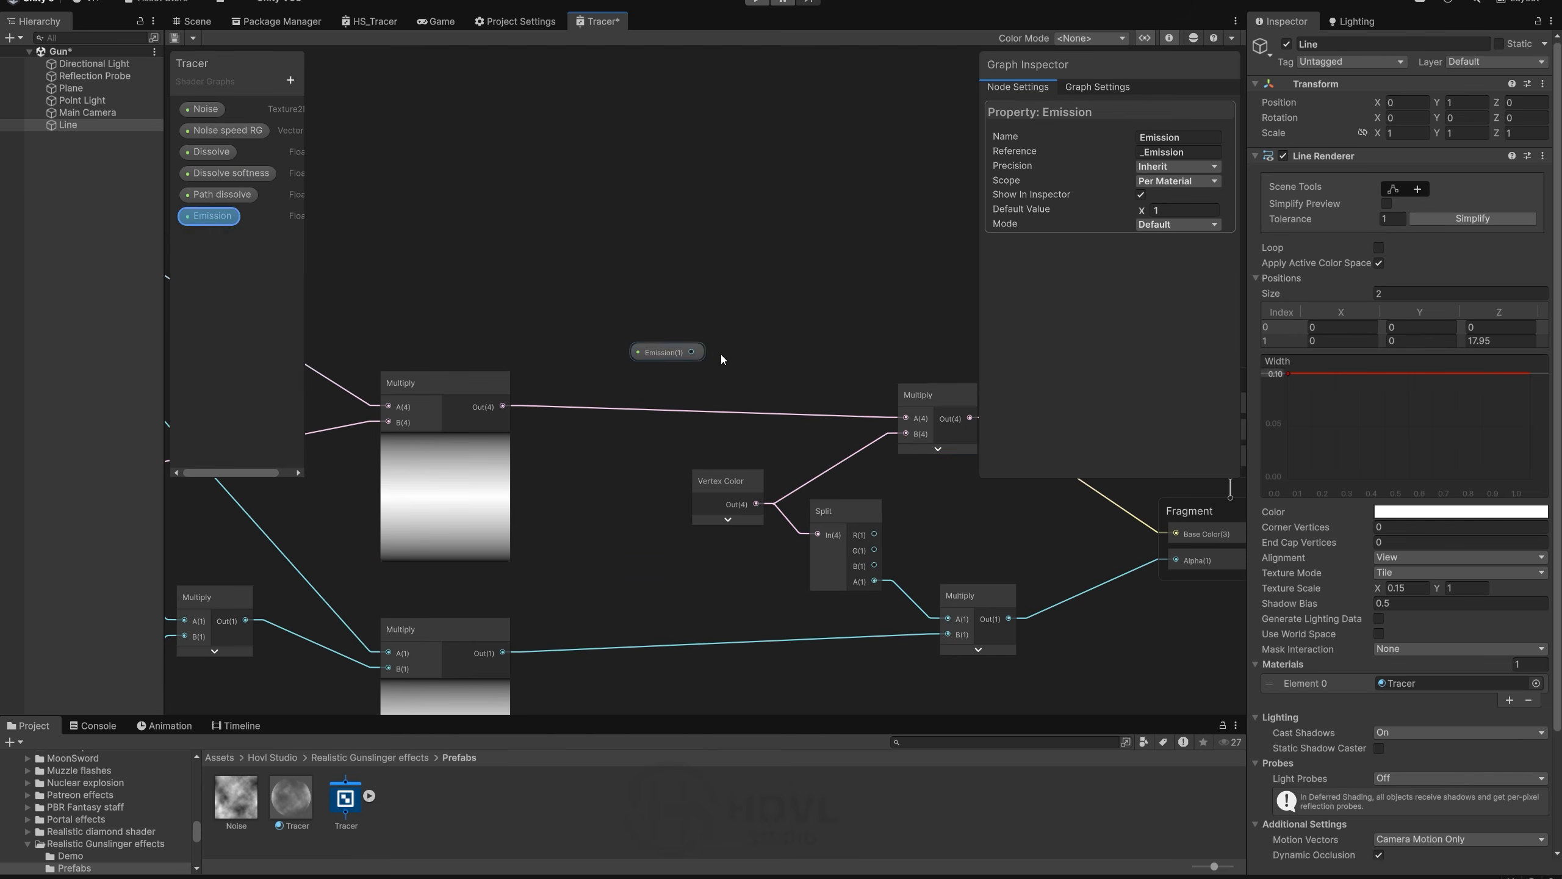
left_click(929, 400)
key("ctrl+c")
left_click(853, 350)
key("ctrl+v")
left_click_drag(503, 406, 819, 401)
left_click_drag(693, 352, 828, 387)
left_click_drag(849, 376, 914, 419)
Step: Save the Tracer shader graph with its Emission and vertex color nodes and return to the scene
middle_click_drag(733, 304, 464, 319)
scroll(637, 313, "down", 1)
left_click(176, 39)
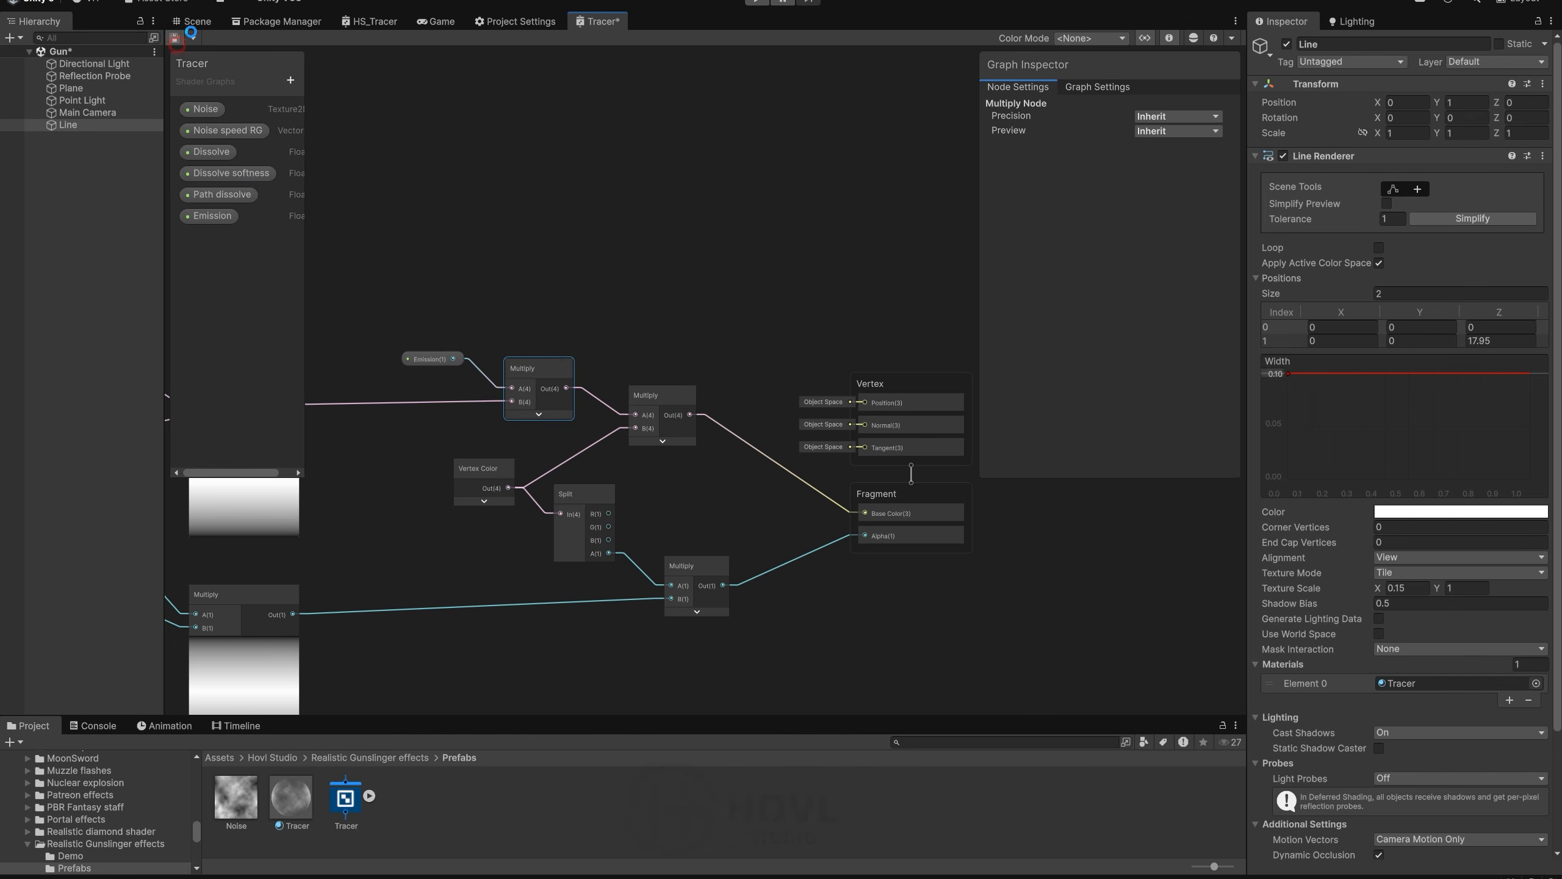
left_click(195, 25)
Step: Test the purple-to-yellow and orange-to-black gradient presets as the Line's color, and undo both changes
left_click(308, 795)
left_click(87, 113)
left_click(68, 124)
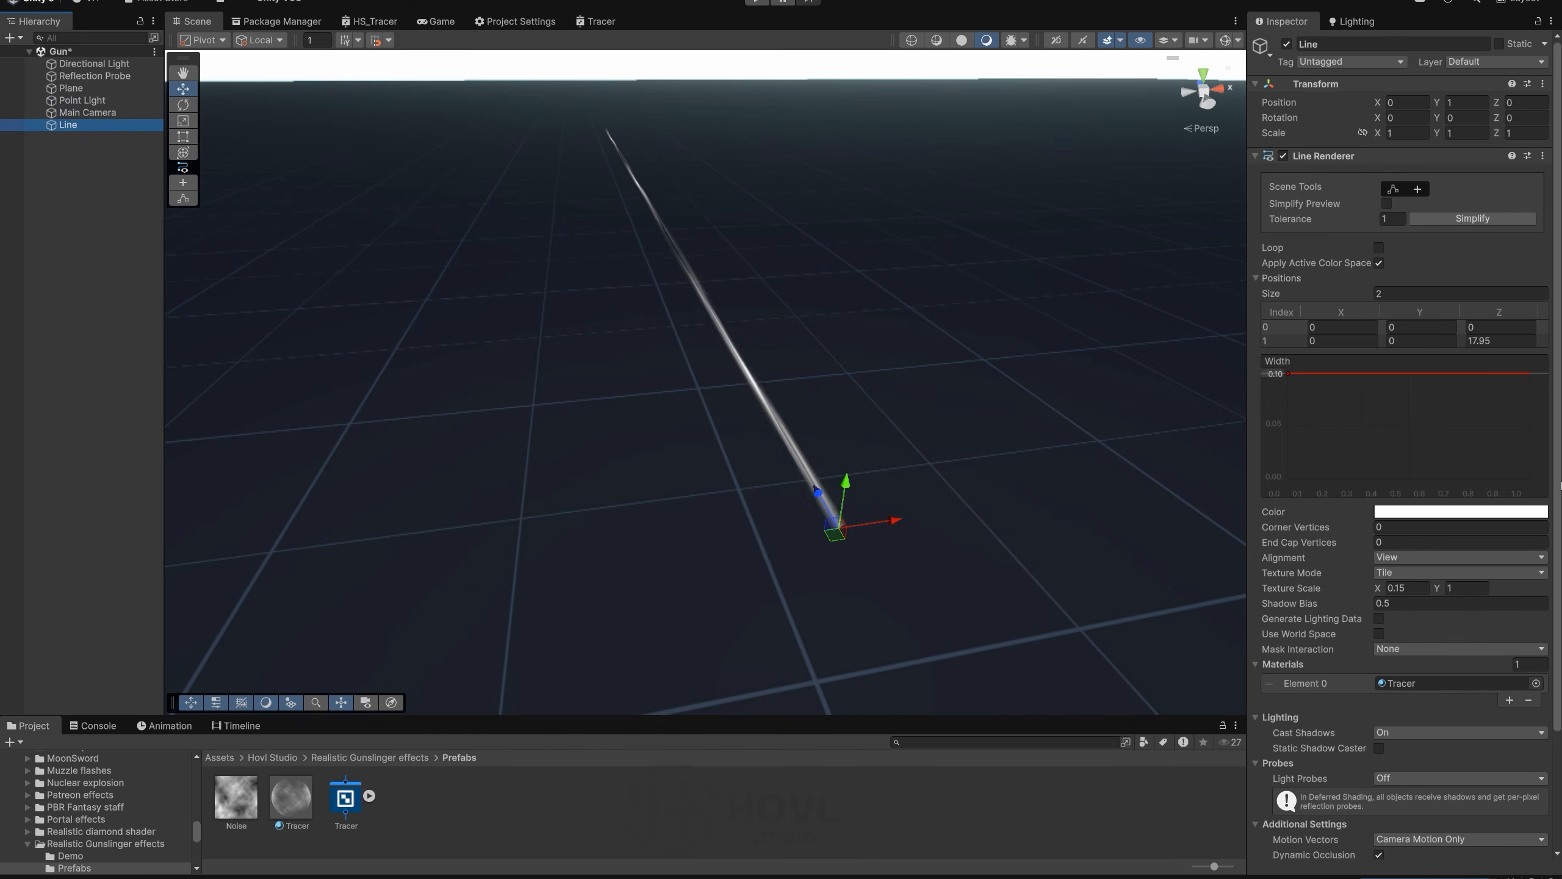
scroll(1420, 411, "down", 3)
left_click(1421, 388)
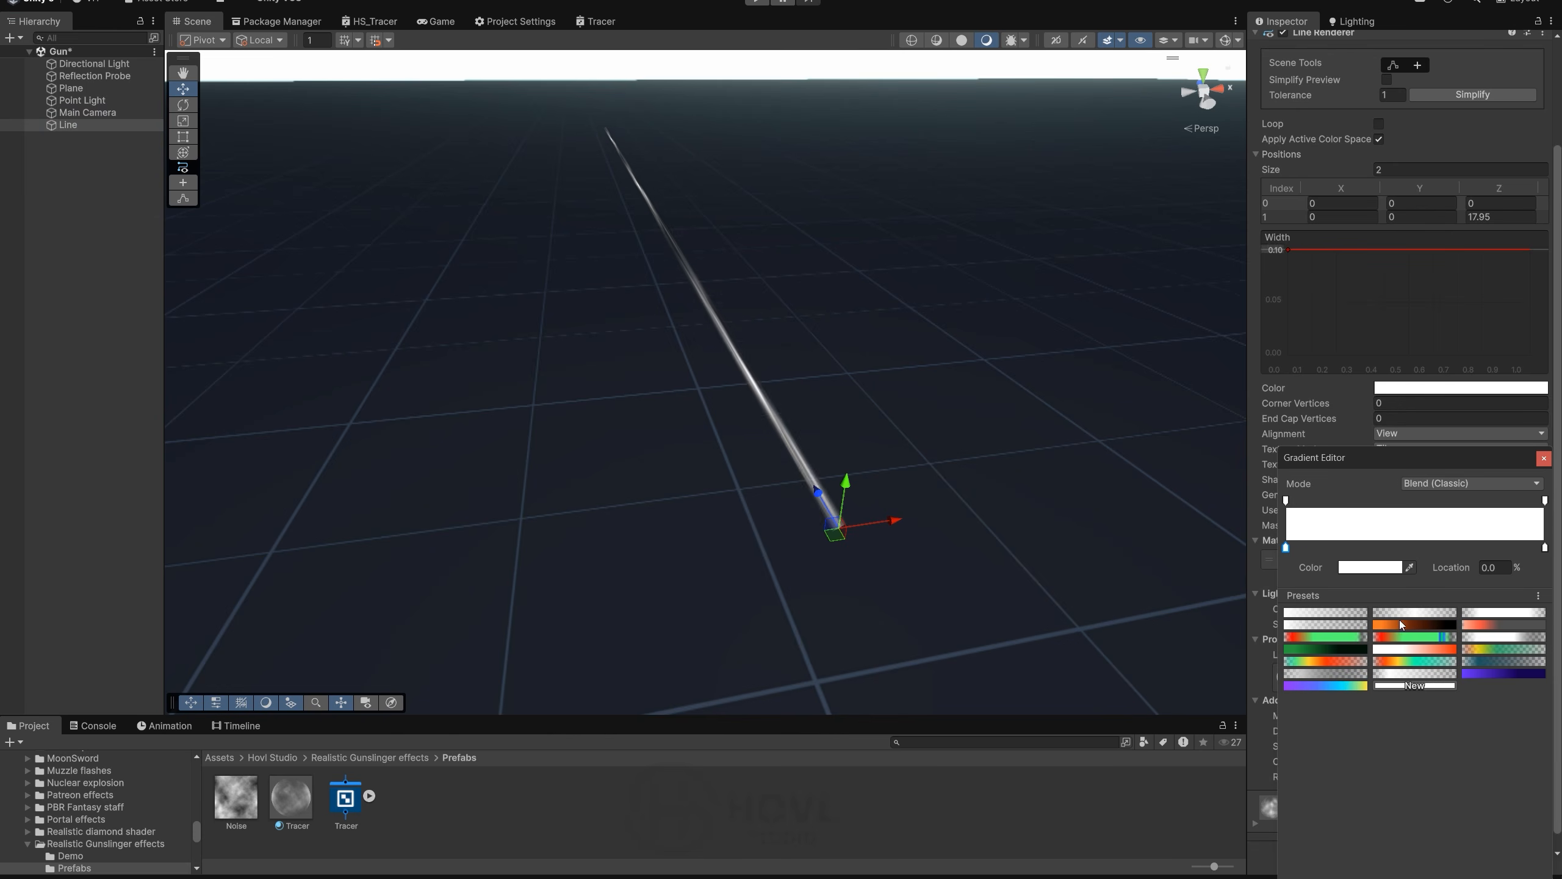
left_click(1323, 685)
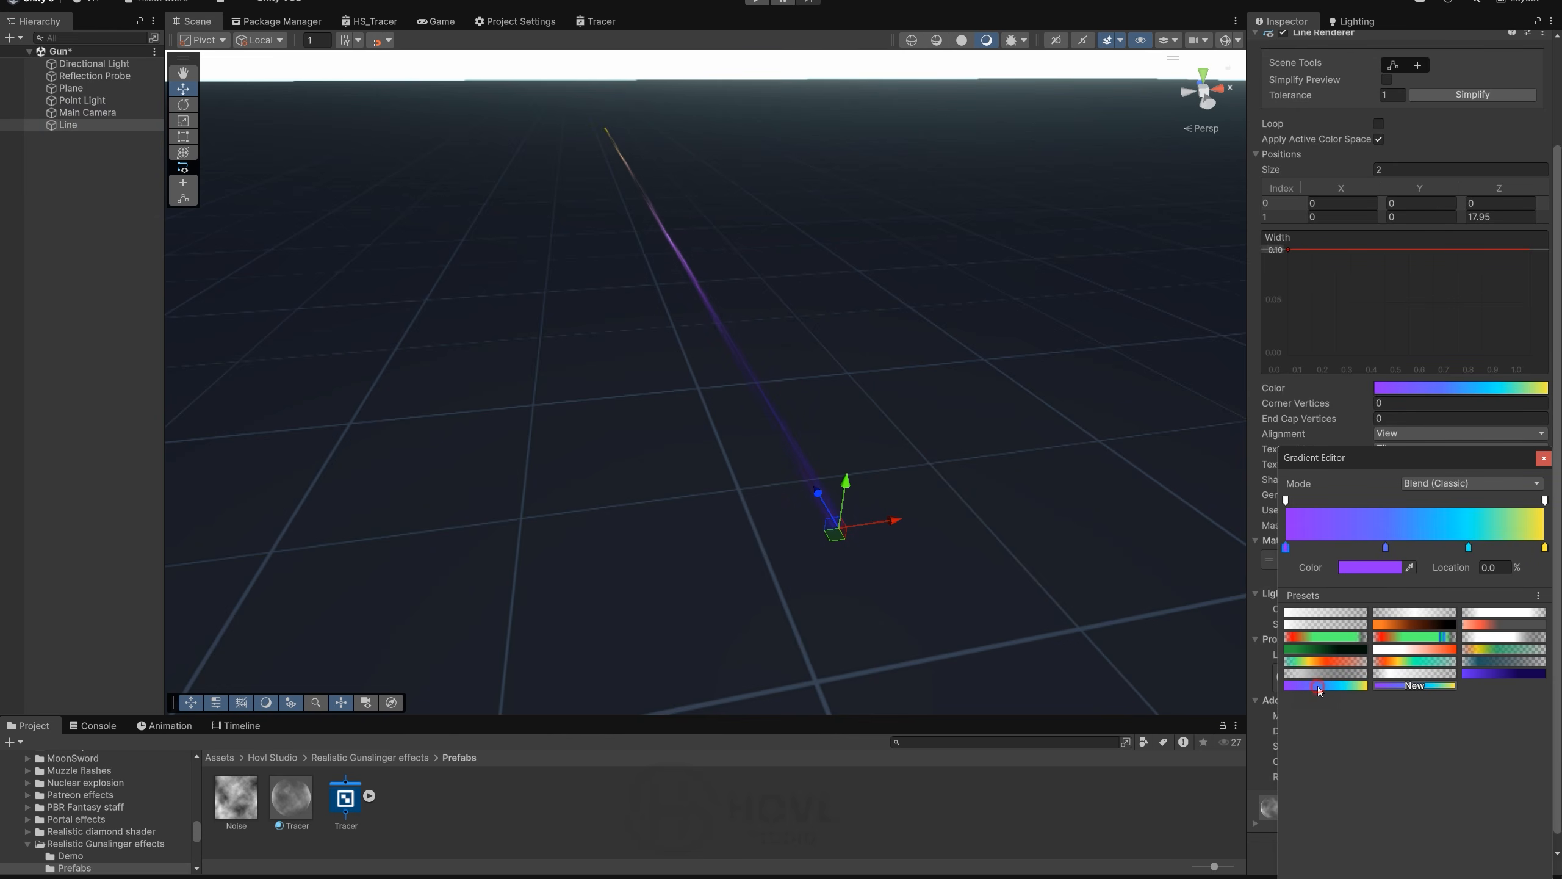
left_click(1413, 624)
left_click(1544, 457)
key("ctrl+z")
key("ctrl+z")
scroll(1387, 611, "down", 1)
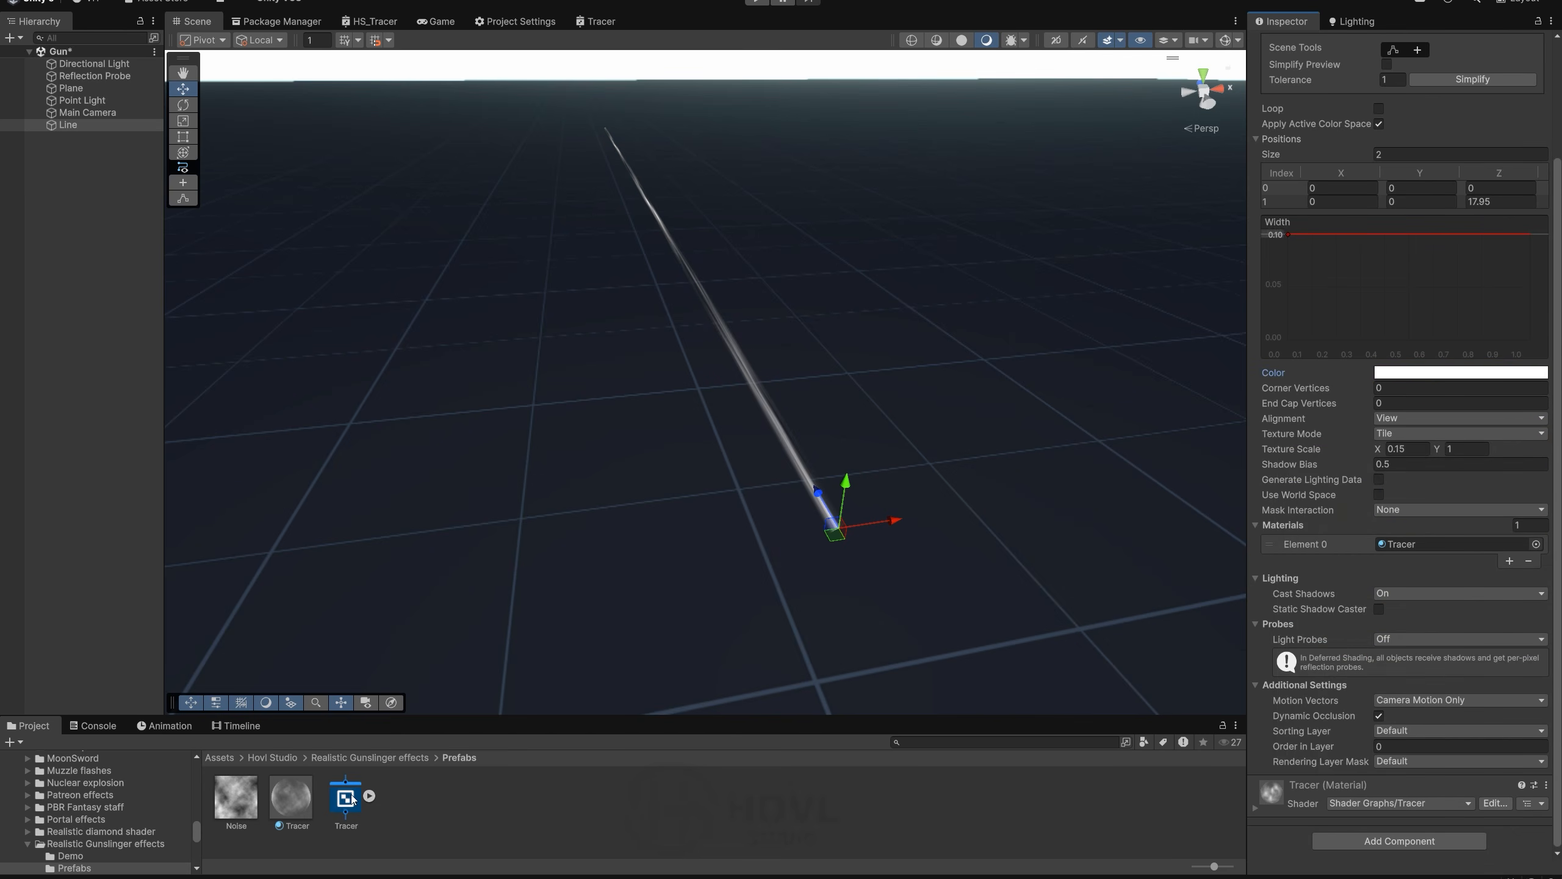
Step: Examine the Tracer material's Dissolve, Path dissolve and Emission settings and the line's look in the scene
left_click(291, 799)
mouse_move(1380, 250)
left_mouse_down()
mouse_move(1516, 249)
mouse_move(1499, 265)
mouse_move(1406, 260)
left_mouse_up()
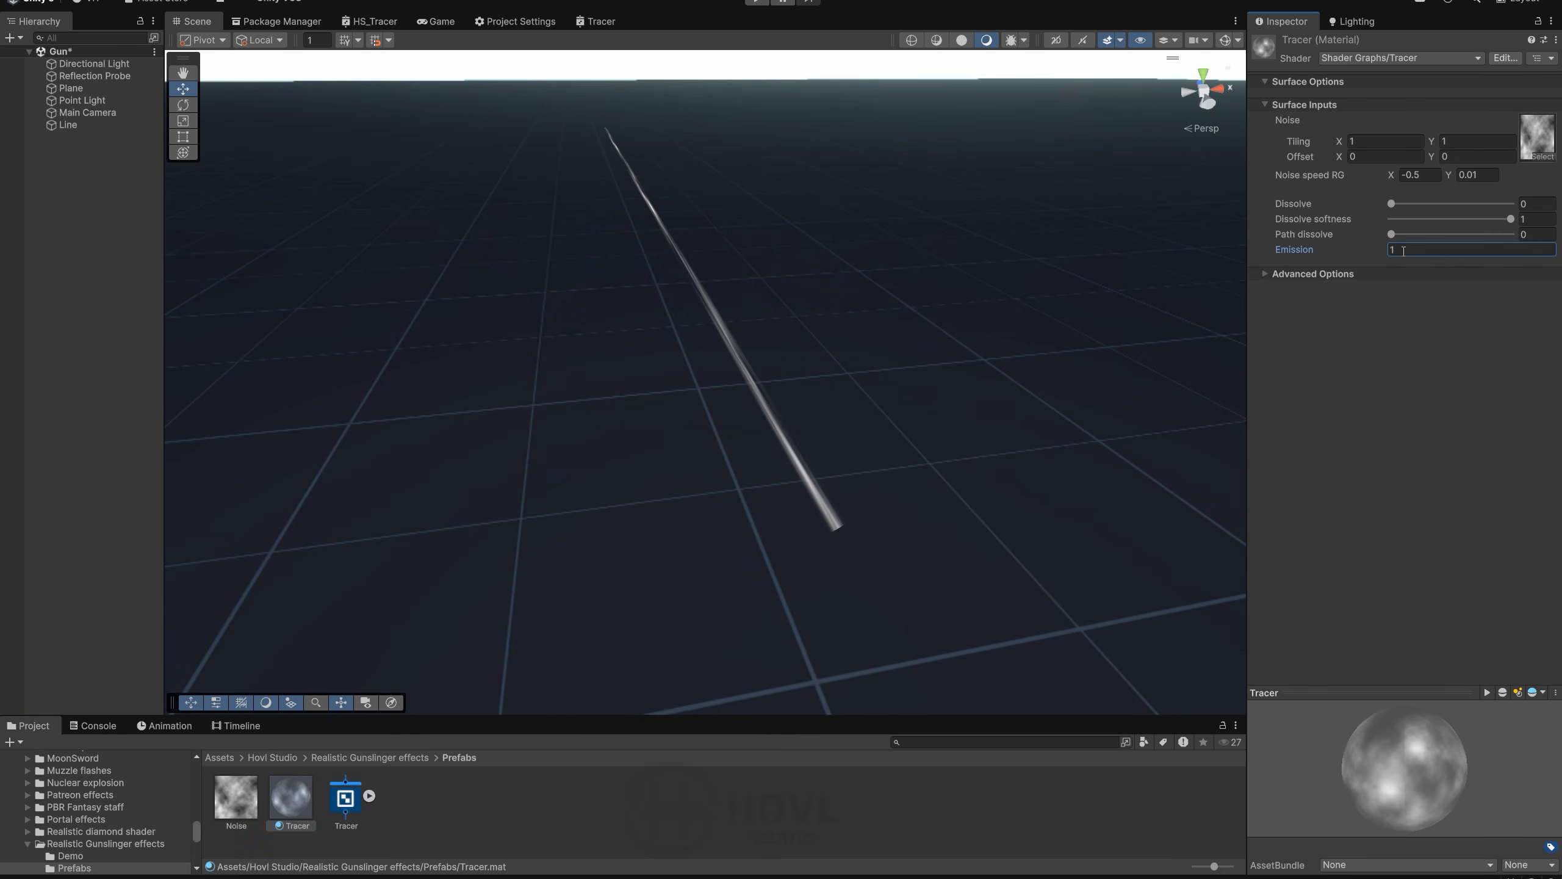
left_click(1391, 234)
right_click_drag(1045, 387, 1058, 361)
right_click_drag(835, 380, 842, 382)
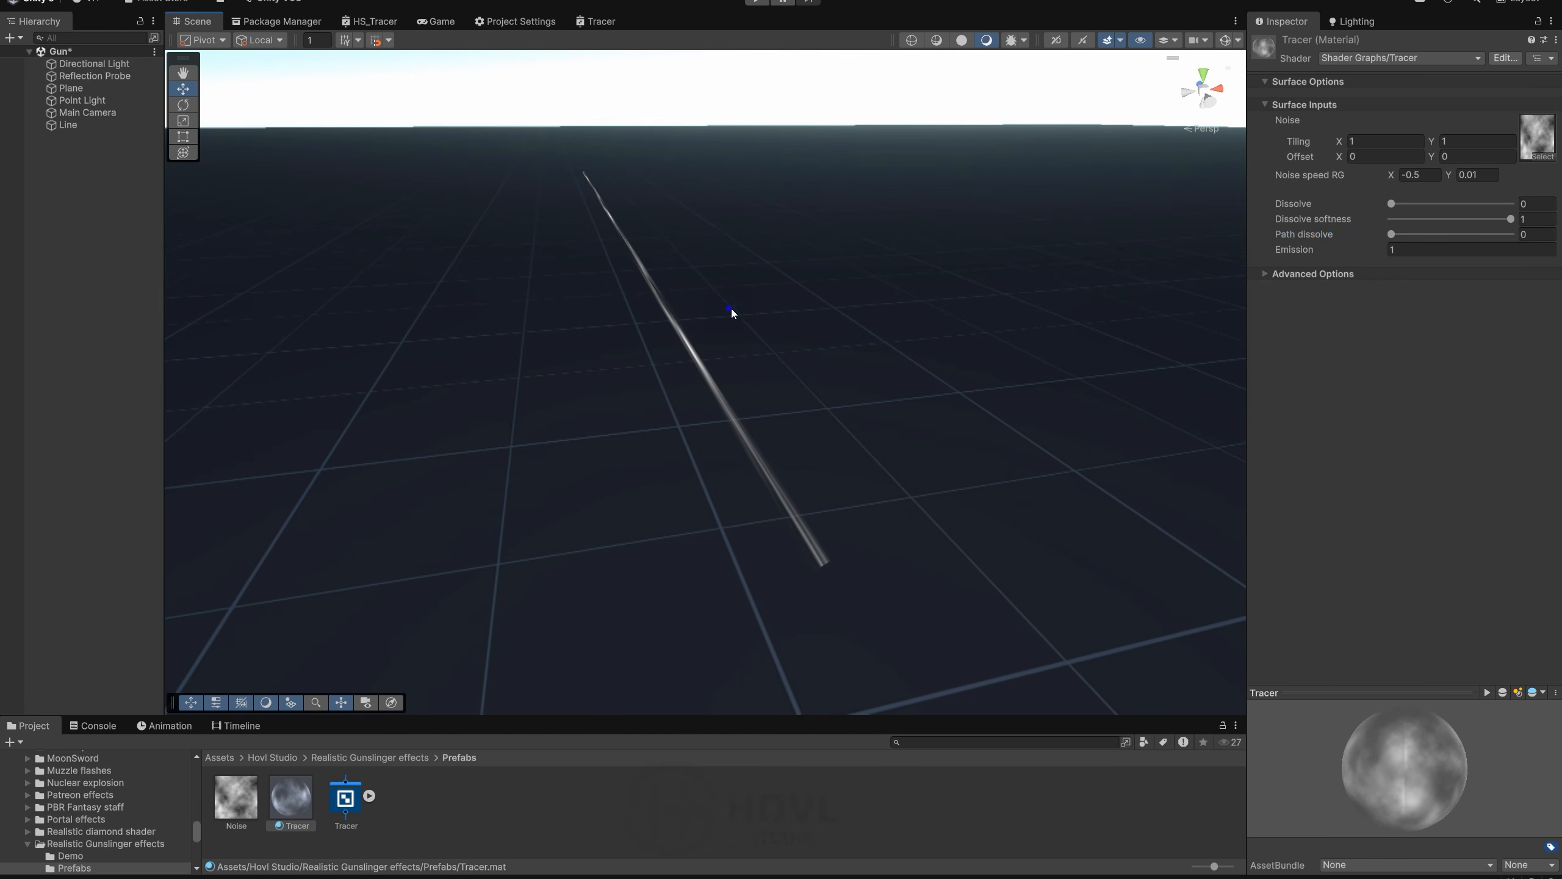
right_click_drag(730, 309, 740, 312)
mouse_move(1391, 203)
left_mouse_down()
mouse_move(1483, 203)
mouse_move(1391, 204)
left_mouse_up()
Step: Create a MonoBehaviour script named Tracer in the Prefabs folder
left_click(793, 798)
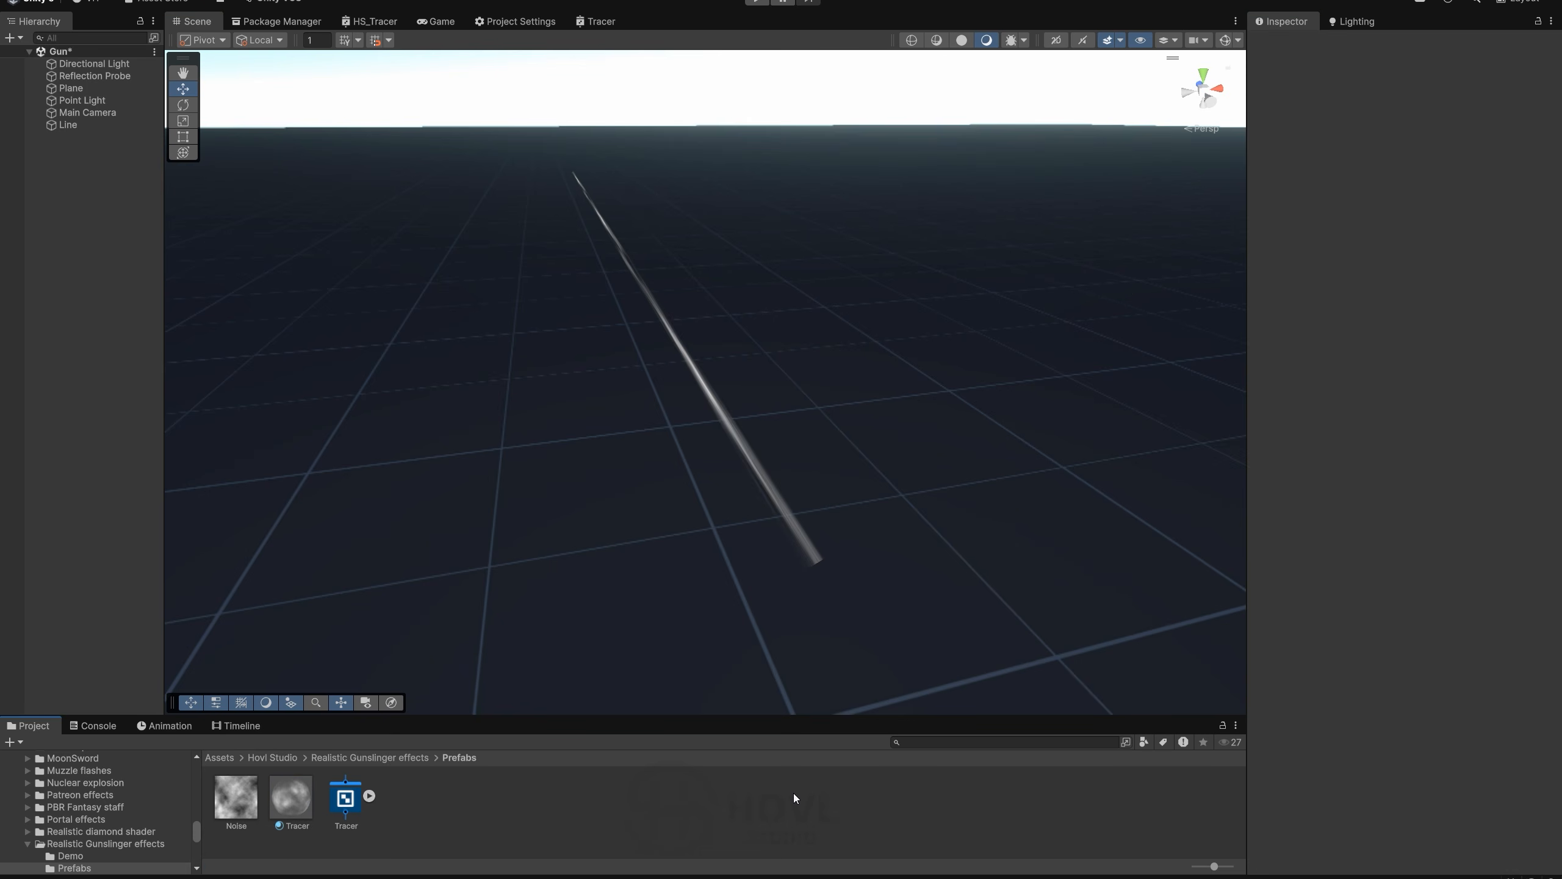
right_click(502, 806)
mouse_move(557, 394)
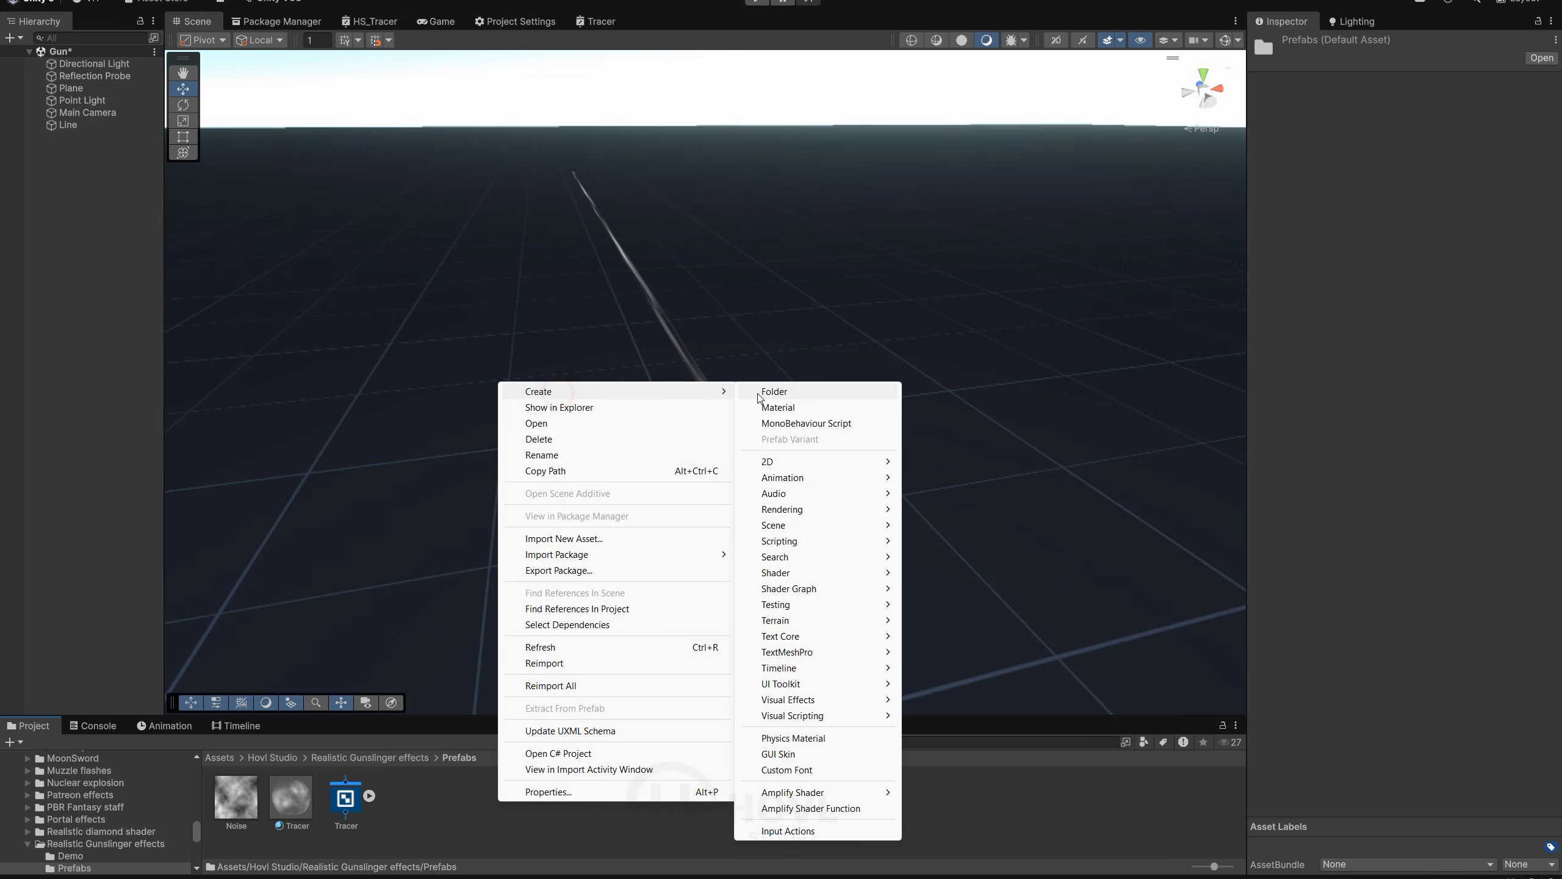
left_click(806, 423)
type("Tracer")
key("Return")
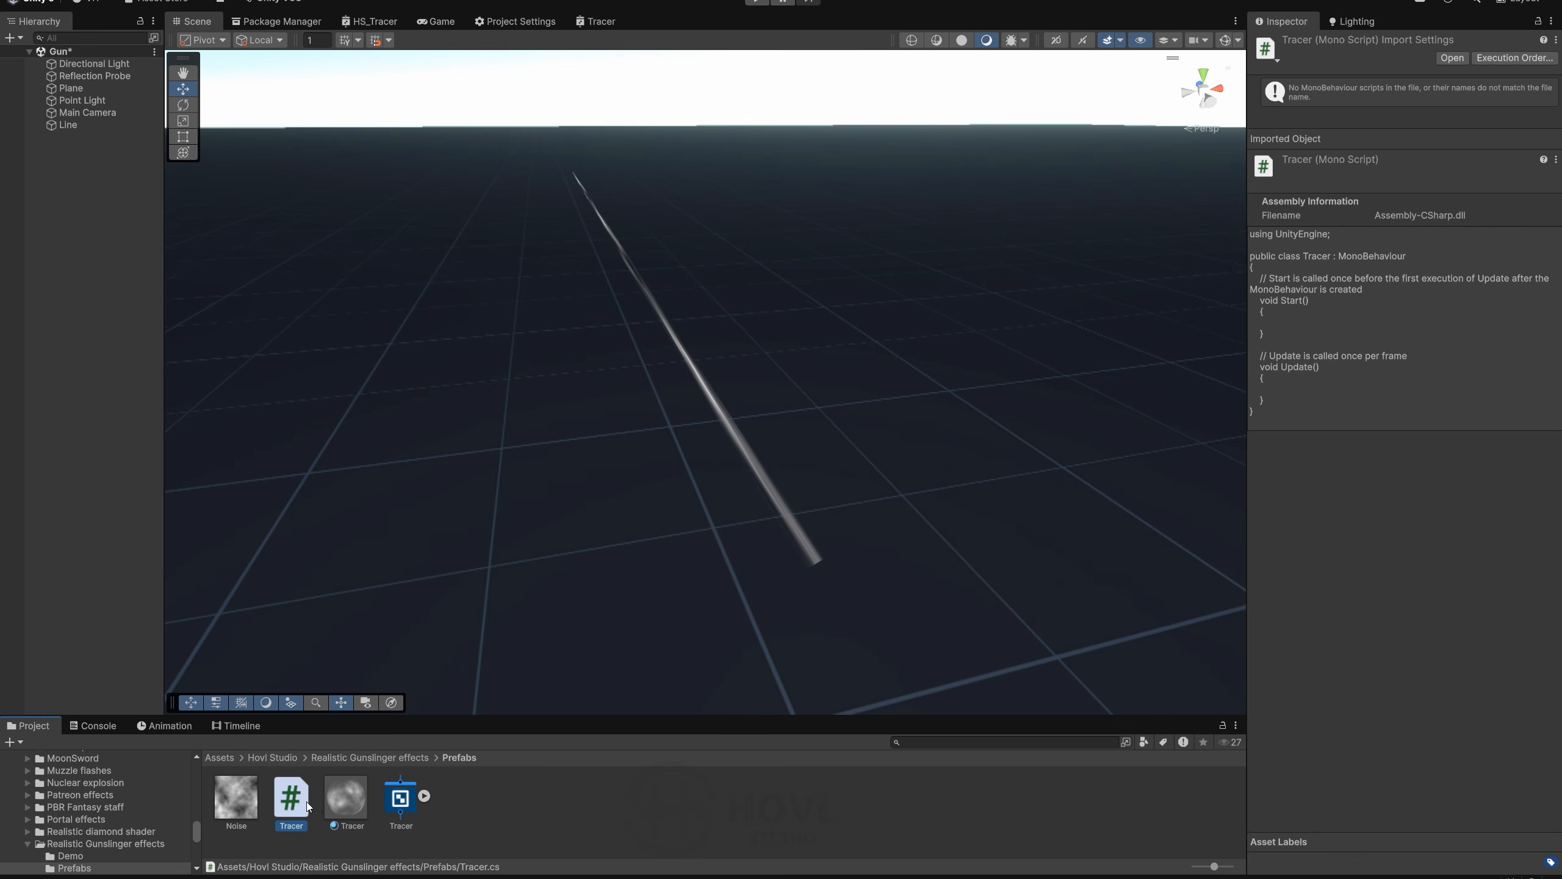
Step: Open the Tracer script in Visual Studio and delete the default Start and Update methods
double_click(299, 800)
left_click_drag(584, 251, 563, 108)
key("Delete")
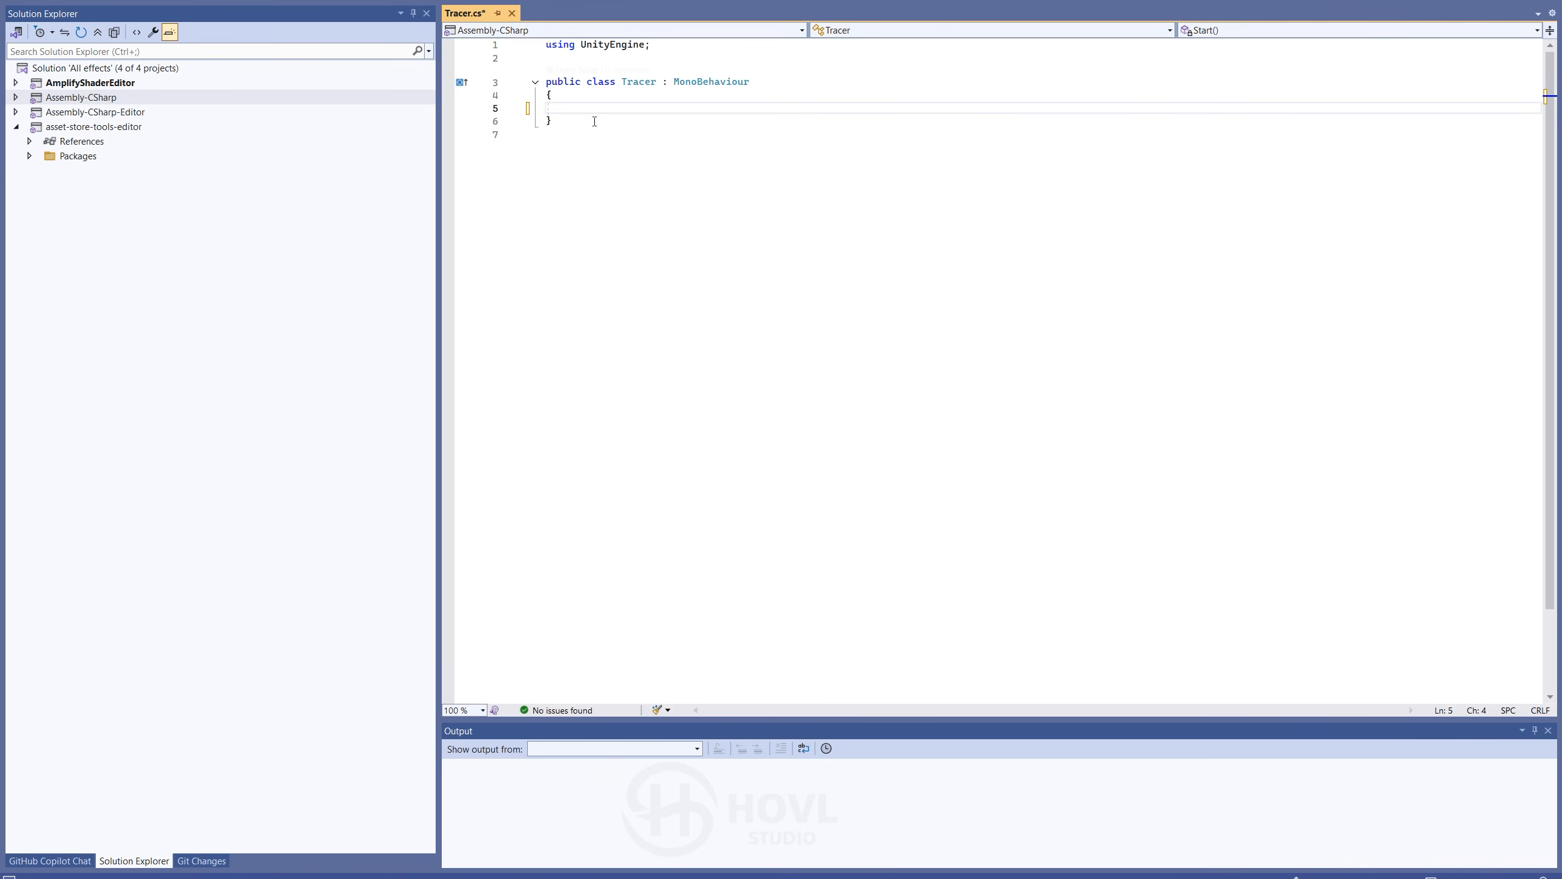
Step: Declare a public LineRenderer field named tracer in the Tracer class
key("Tab")
type("pub")
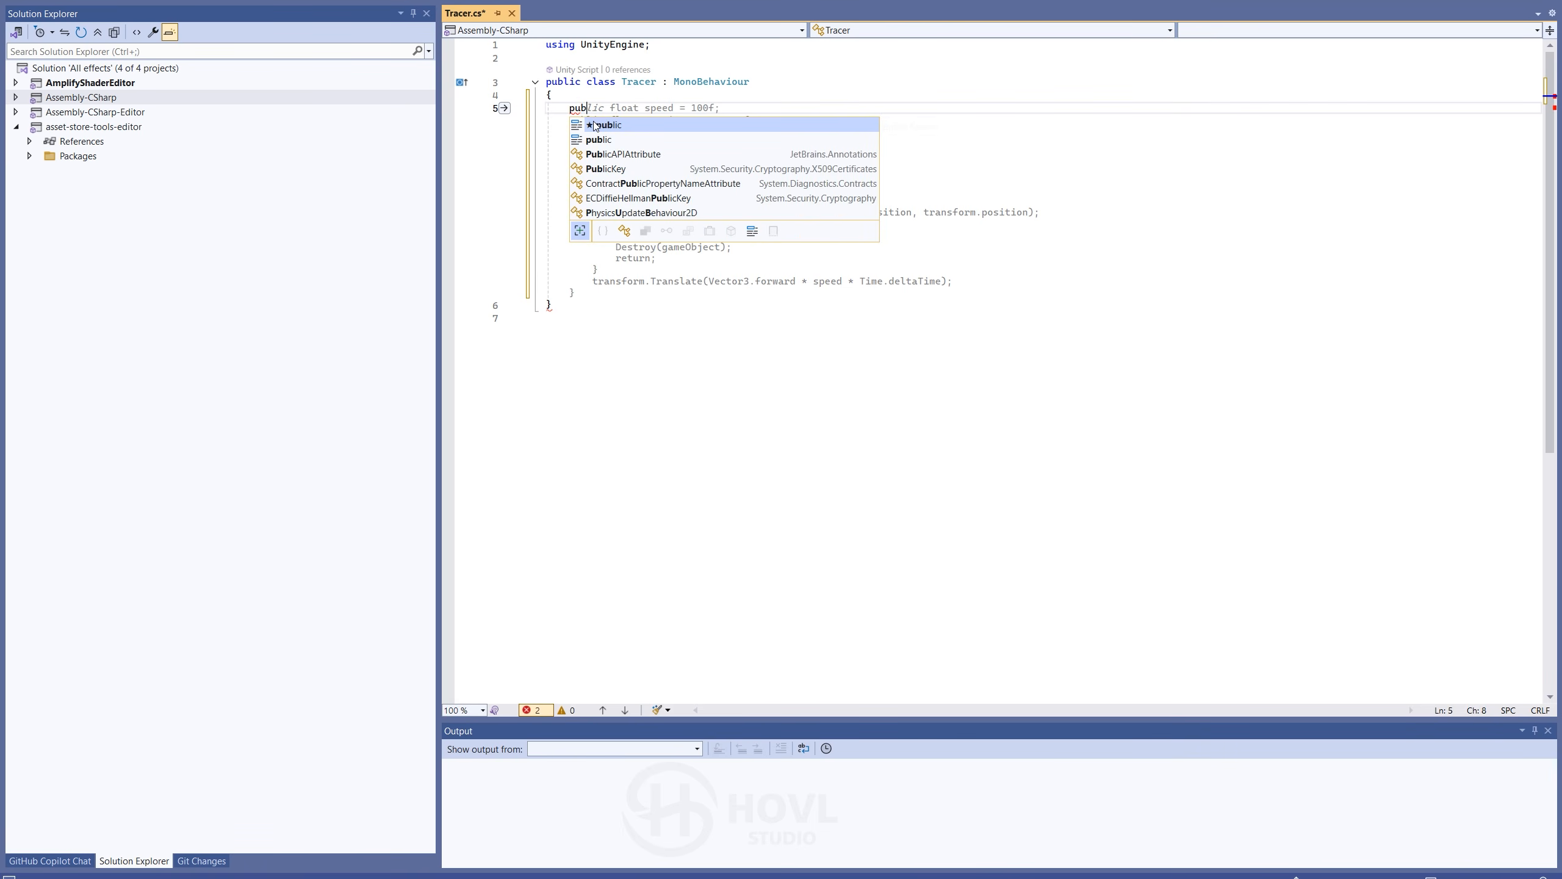
key("Tab")
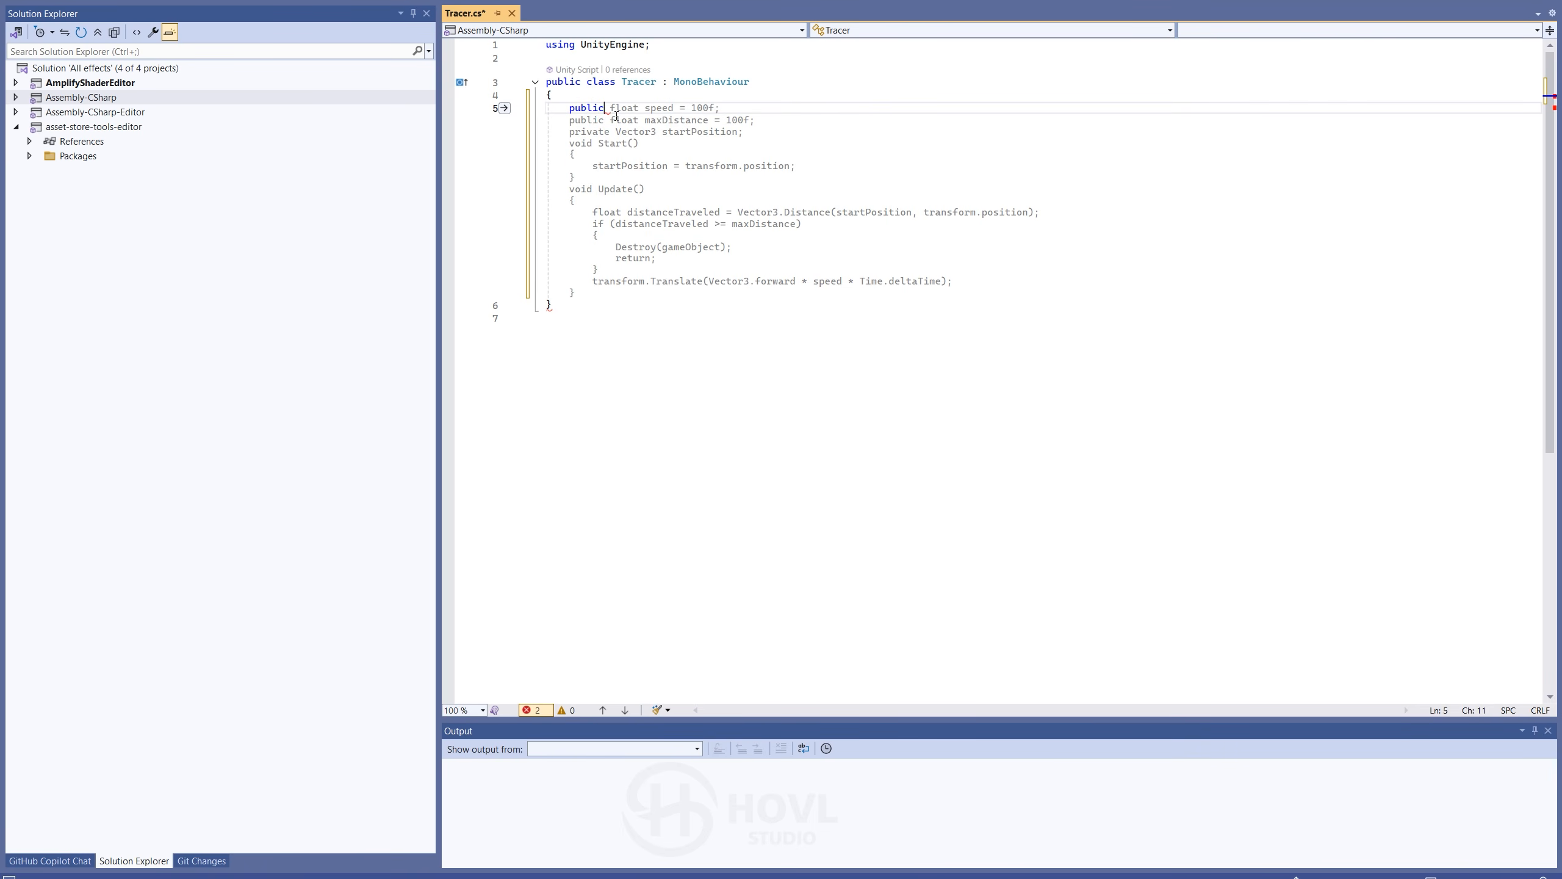
type("Lin")
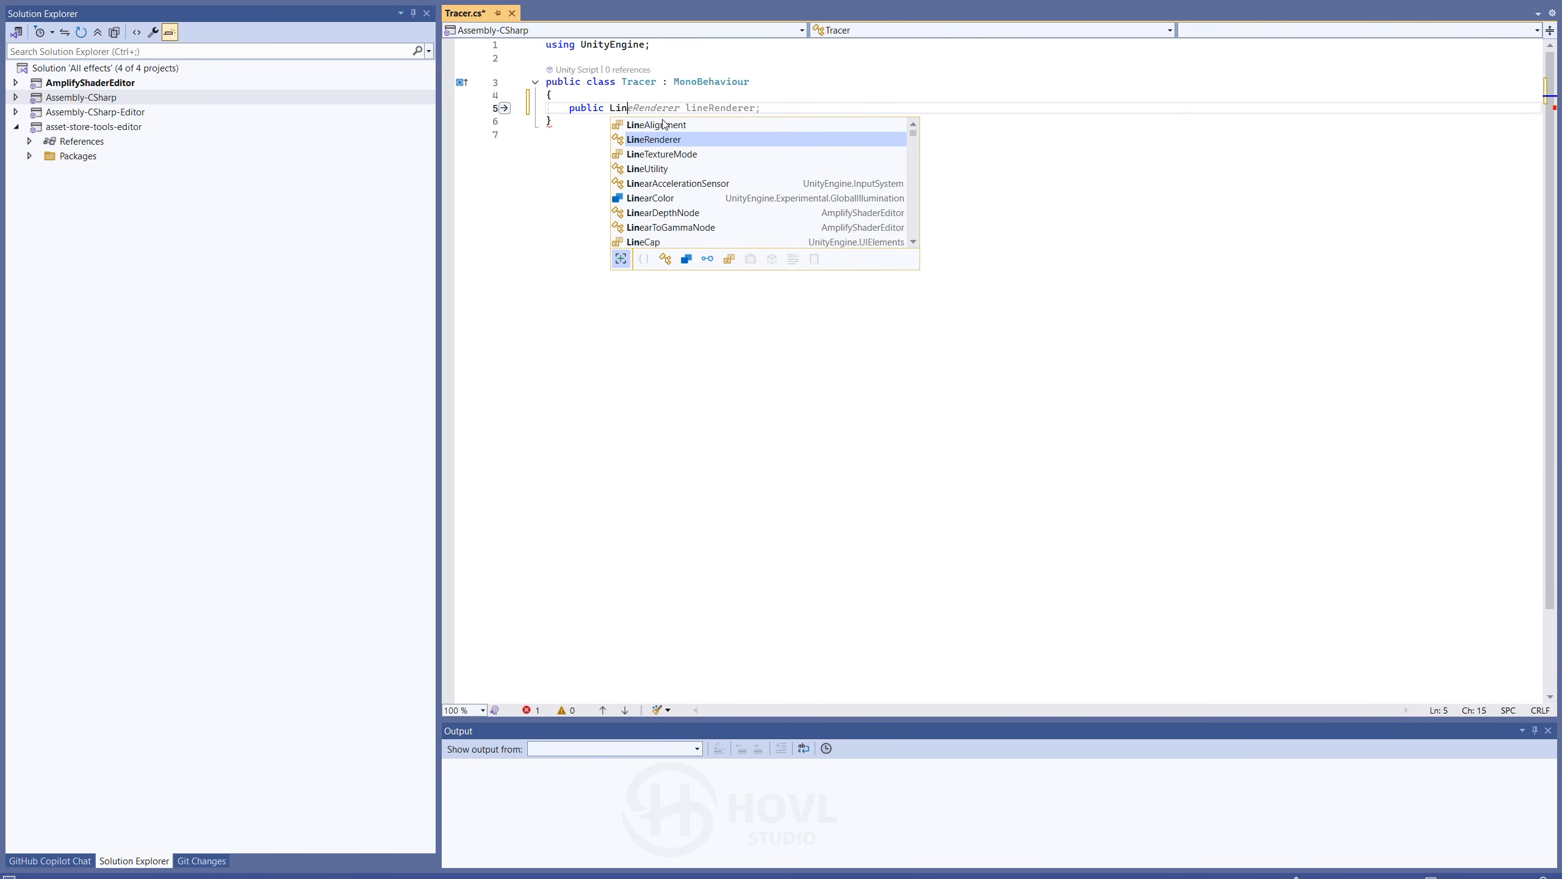
type("eRenderer t")
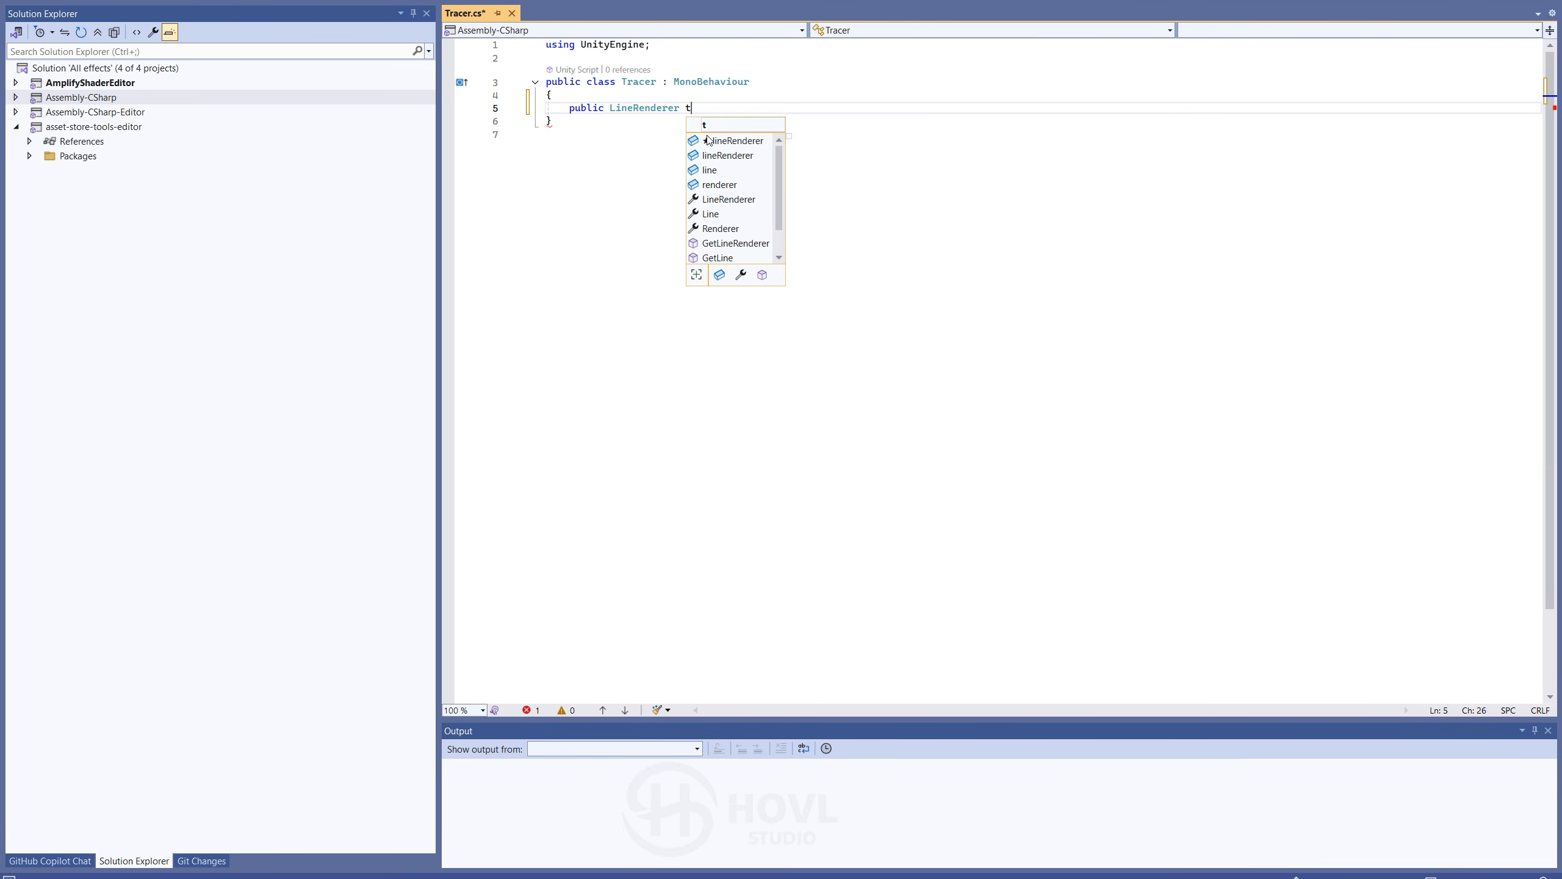
type("racer;")
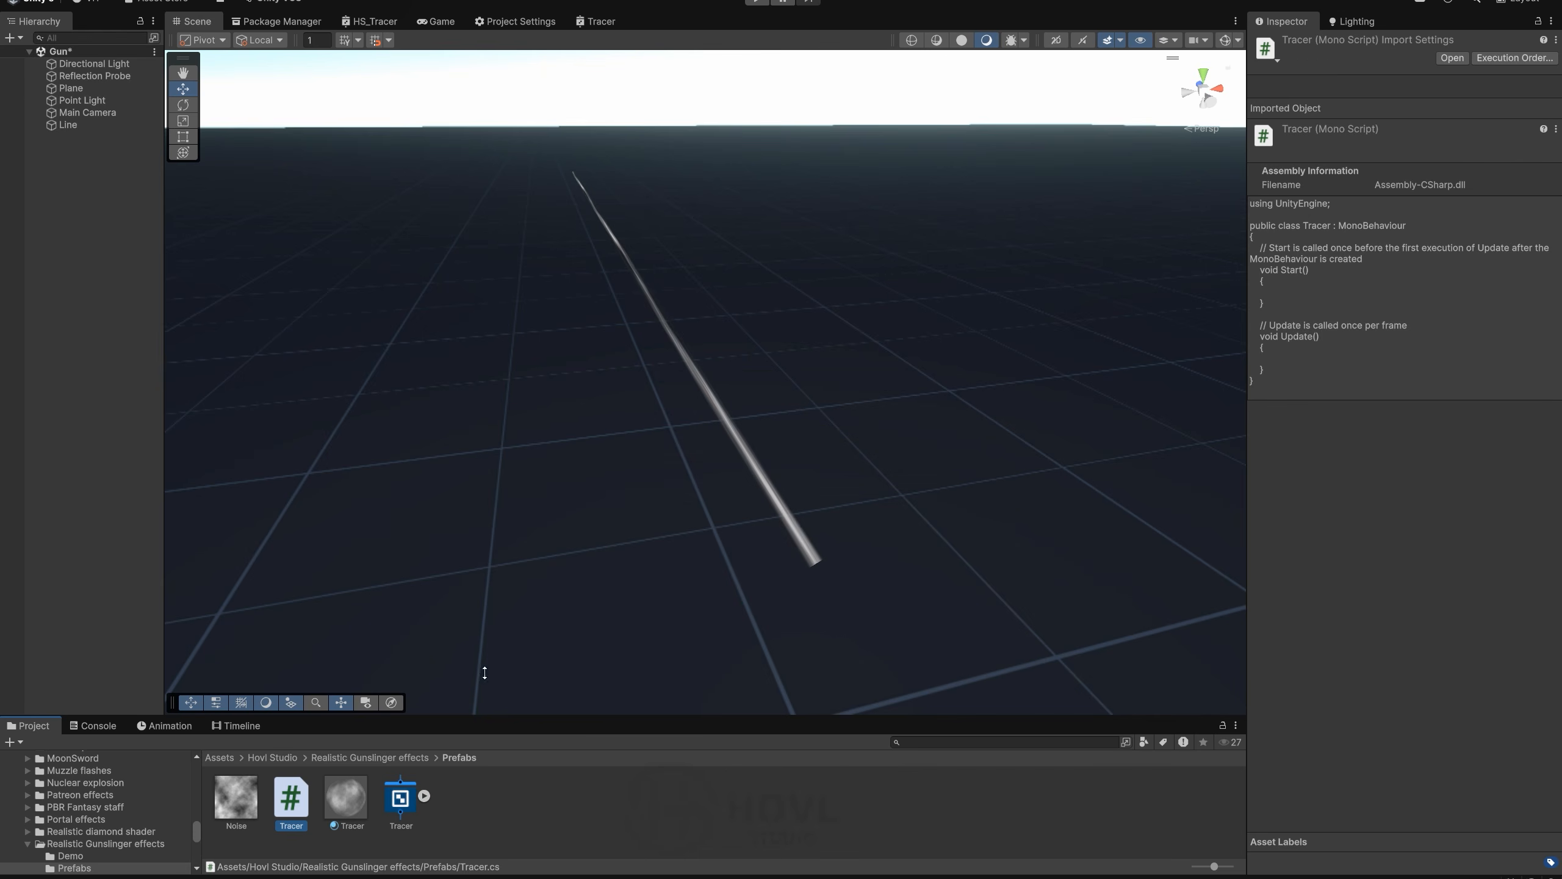
Step: Switch to Unity and check the reference names of the Path dissolve and Dissolve properties in the Tracer shader graph
left_click(597, 21)
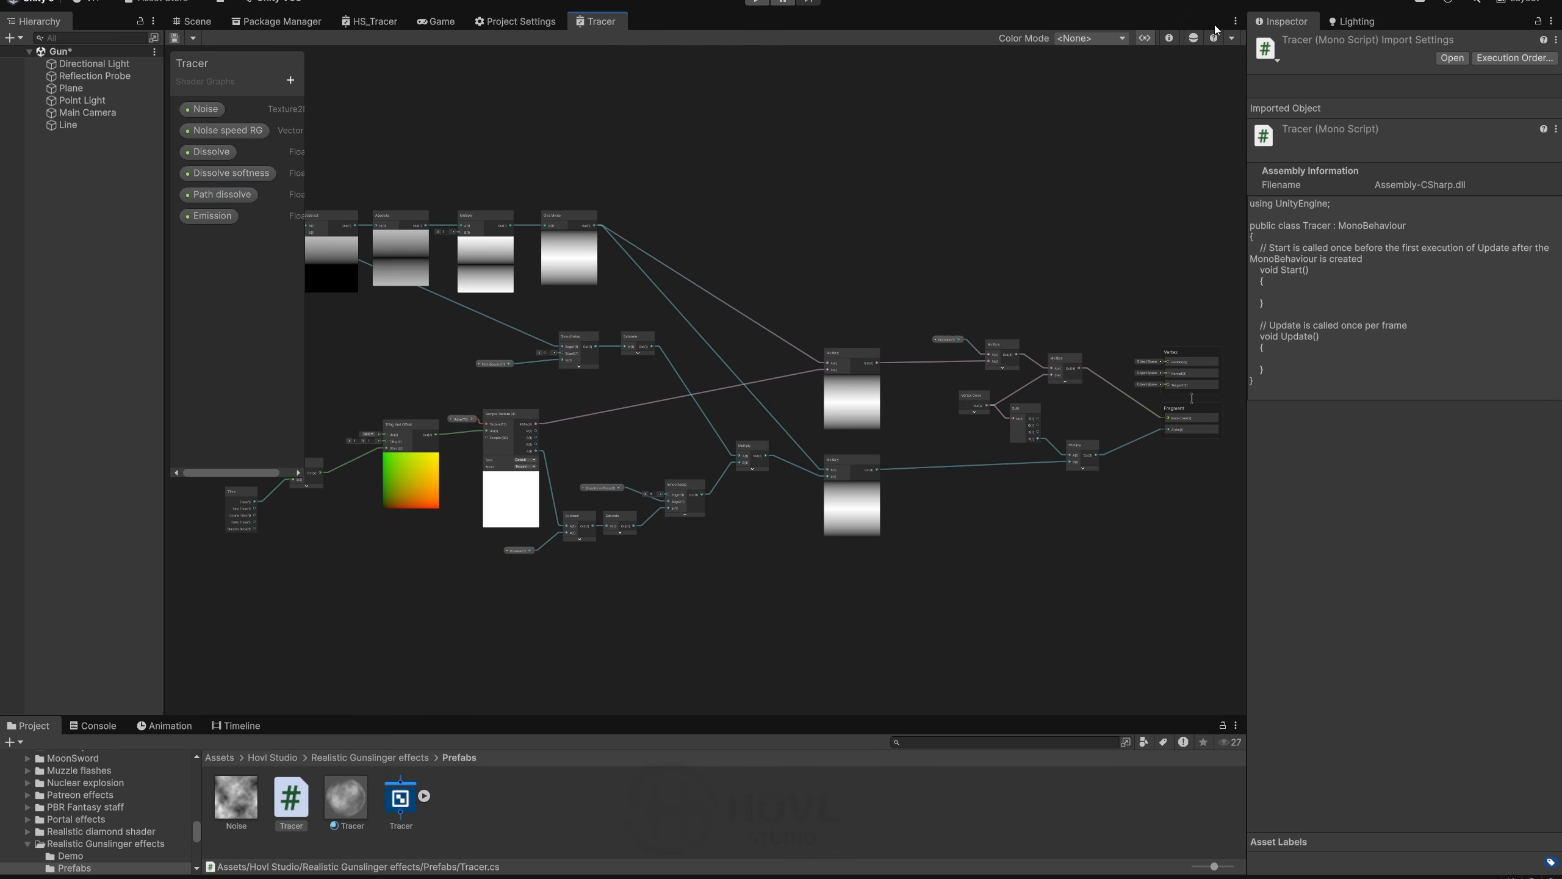
left_click(1178, 39)
left_click(209, 195)
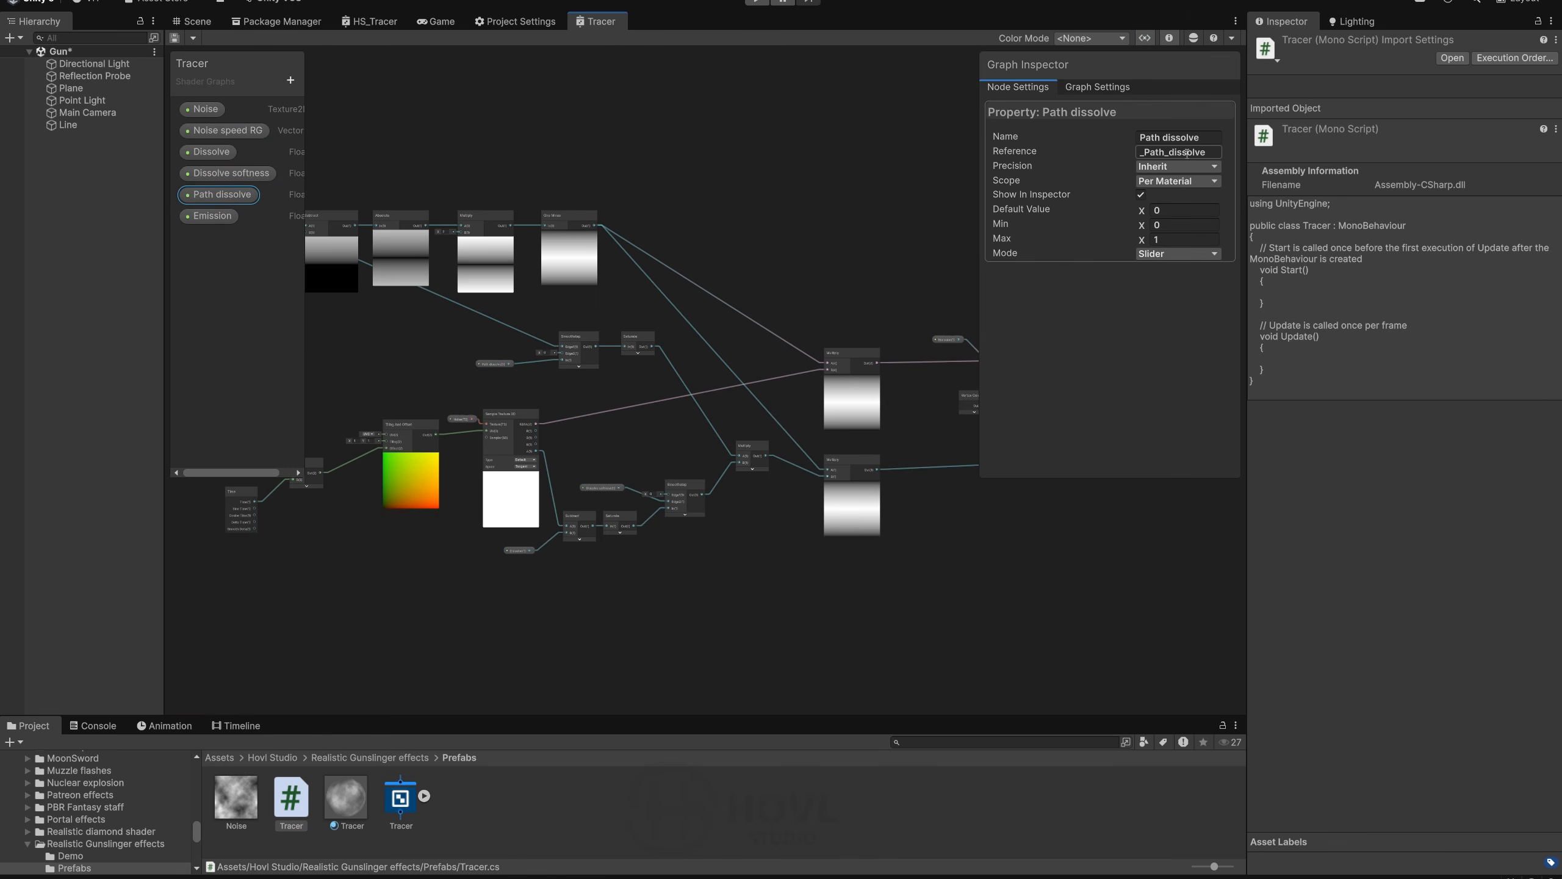
left_click(1201, 151)
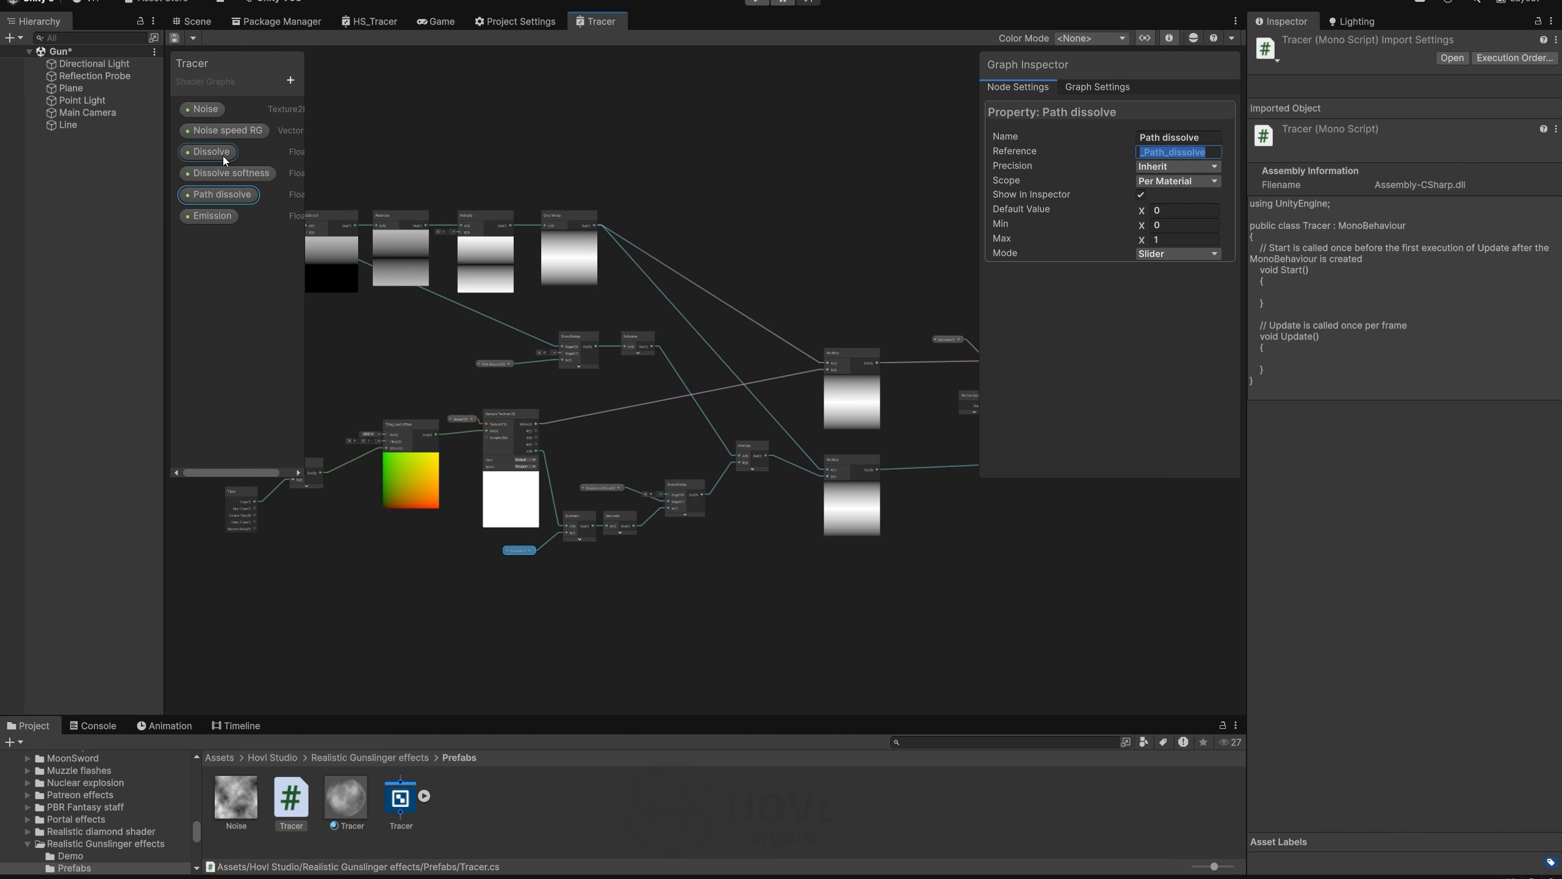
left_click(223, 158)
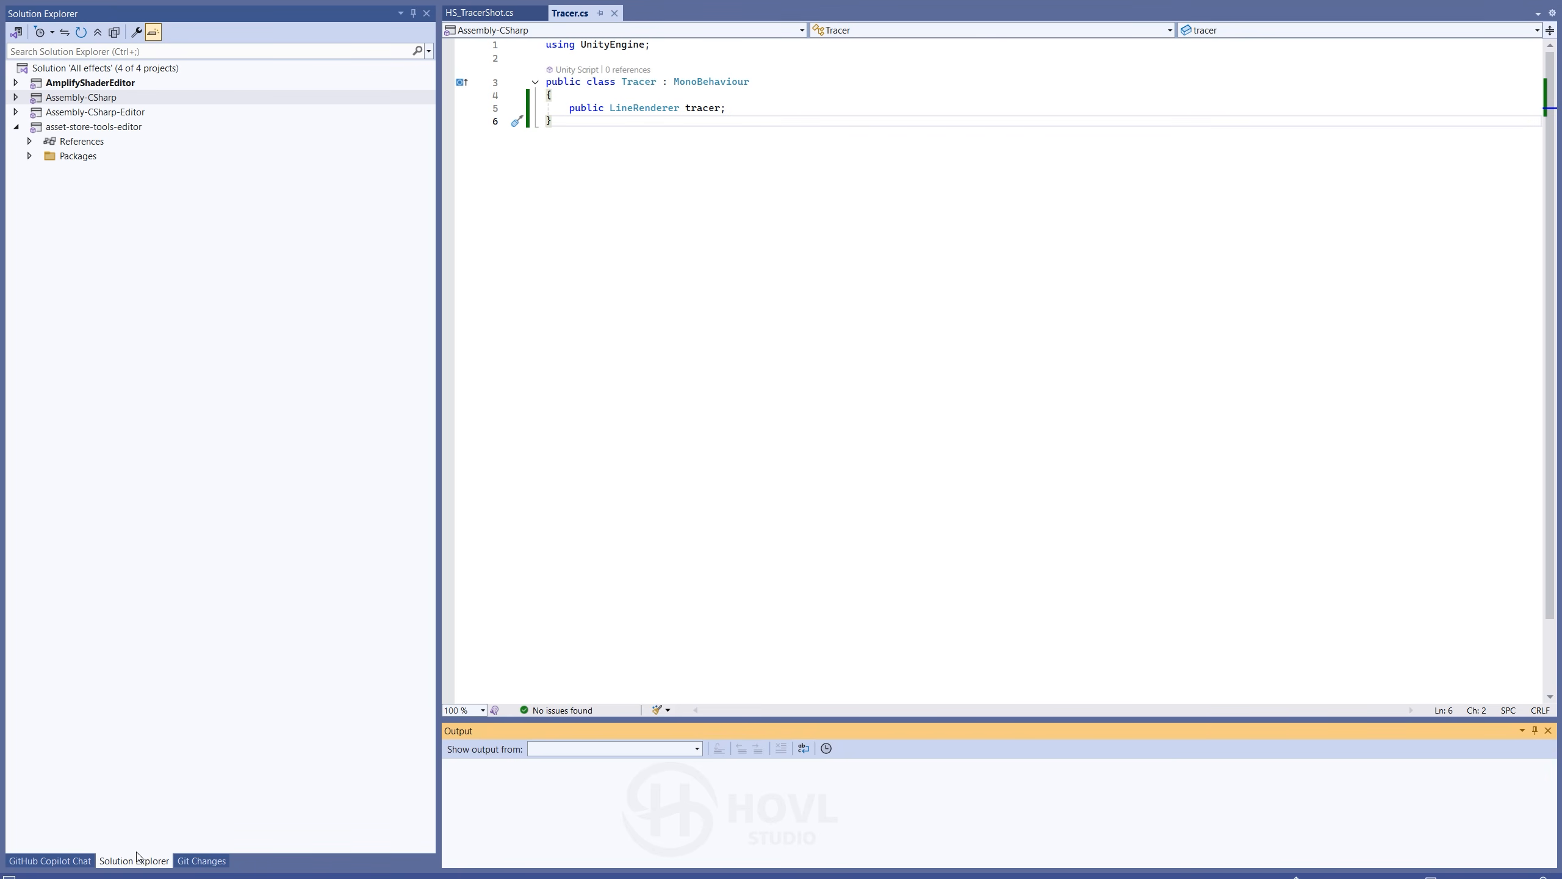
Step: Have GitHub Copilot write the Tracer code for a raycast-placed, noise-distorted line animating _Path_dissolve and _Dissolve from 0 to 1 over 1 second, and keep its changes
left_click(49, 860)
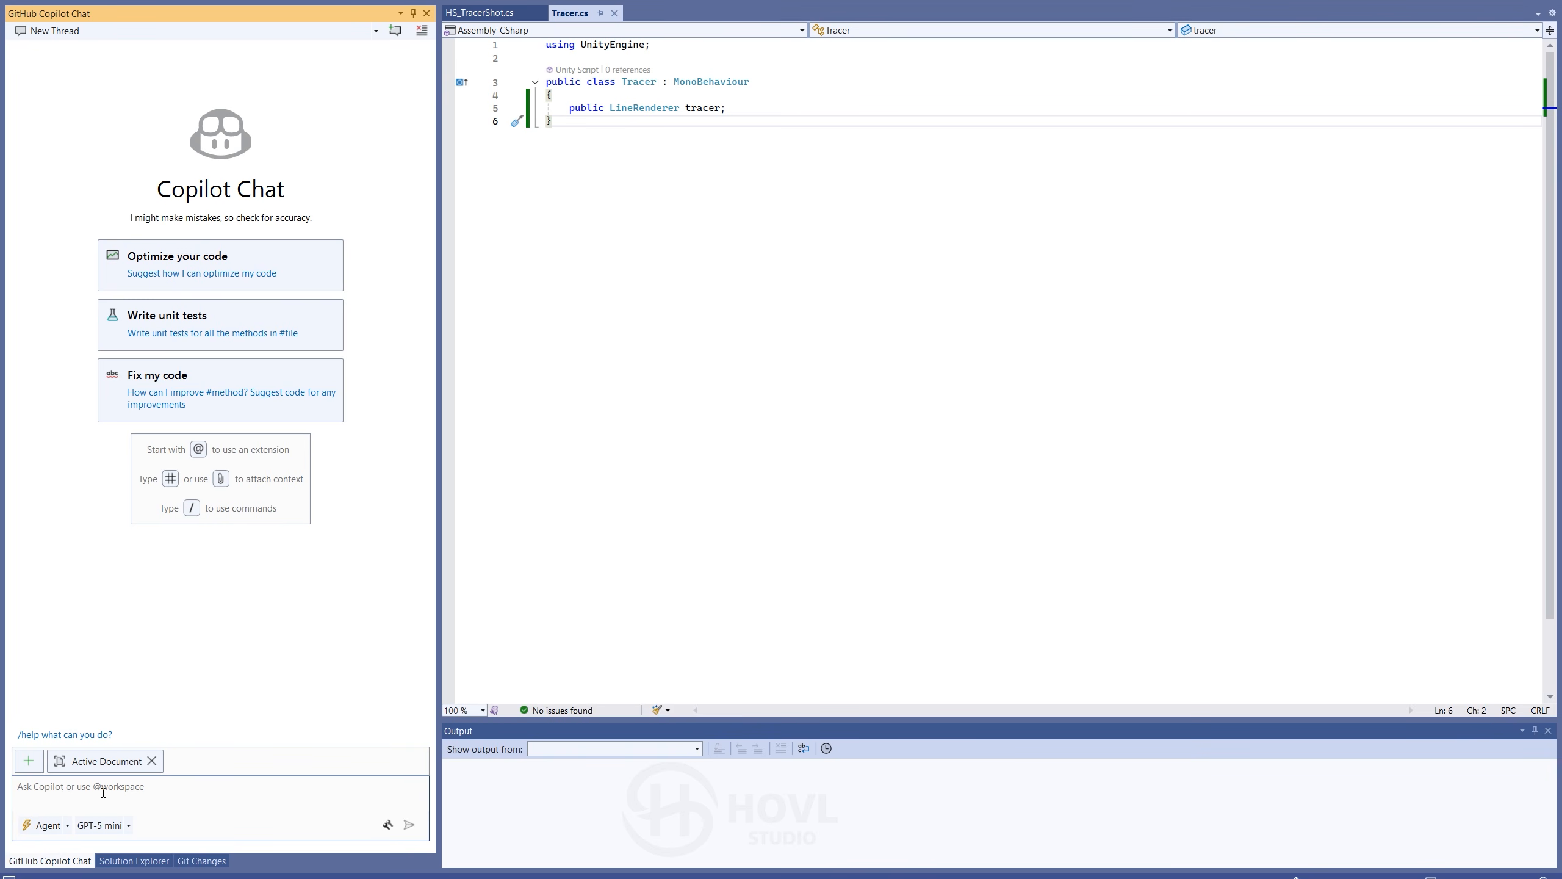
type("Make a raycast on enable and on the start and place LineRenderer tracer from the object position to raycast hit point. Material inside the LineRenderer should be the instance. Material have the sliders \"_Path_dissolve\" and \"_Dissolve\" that must change from 0 to 1 after some time (1 sec). Set lots of points between start and end point based on line distance and distort the line by smooth backed 3d noise that has different seed every start or enable. The noise must have scale and power parameters. The line should smoothly distrort from the straight by noise. Delete points and dissable object when \"_Dissolve\" = 1;")
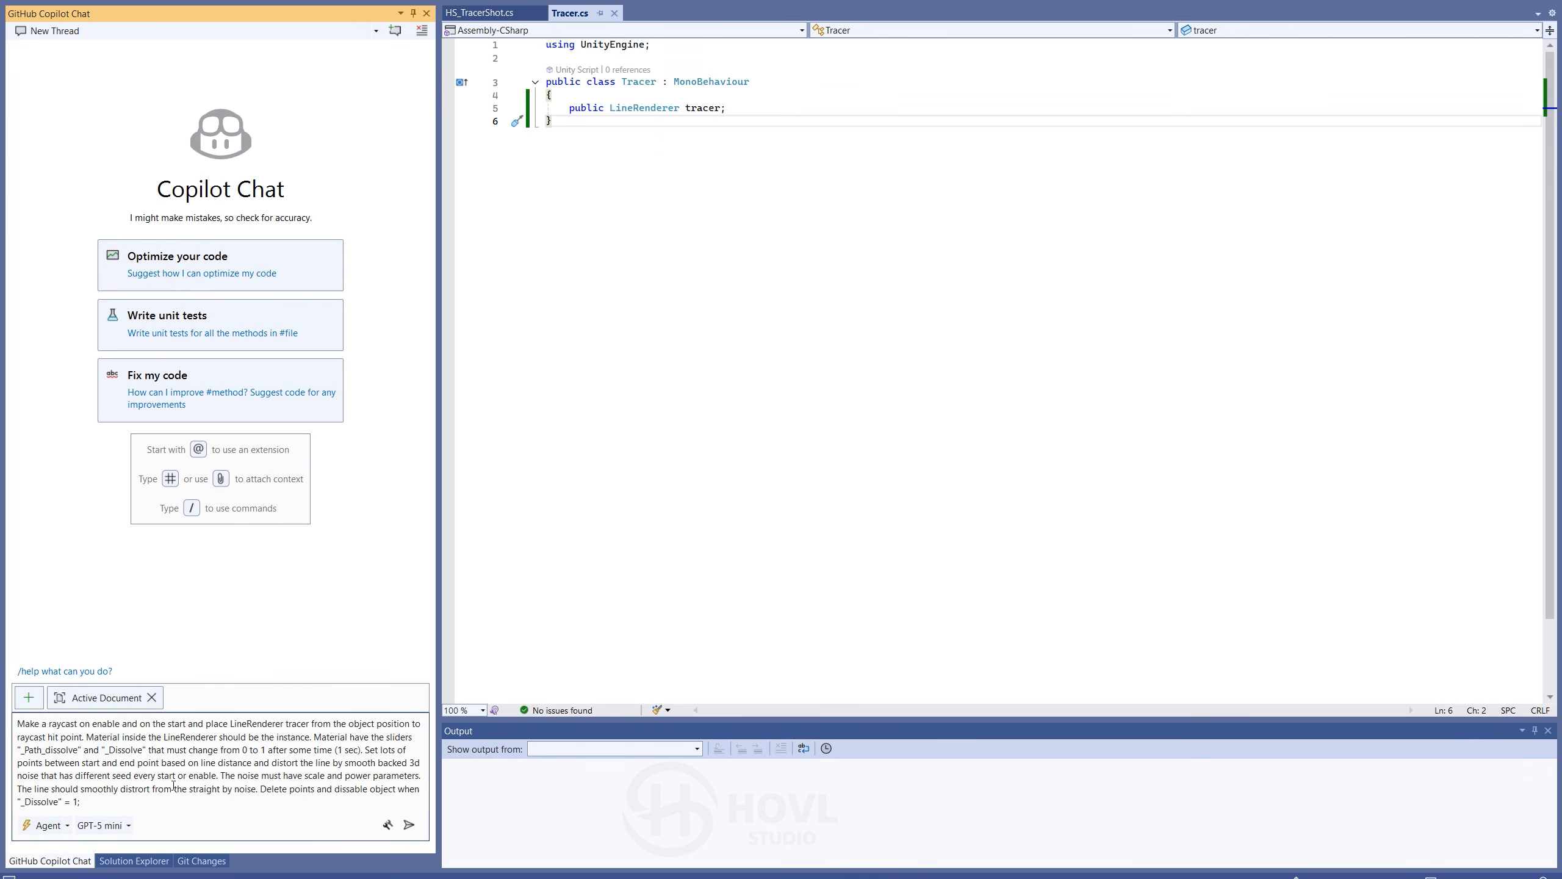
key("Return")
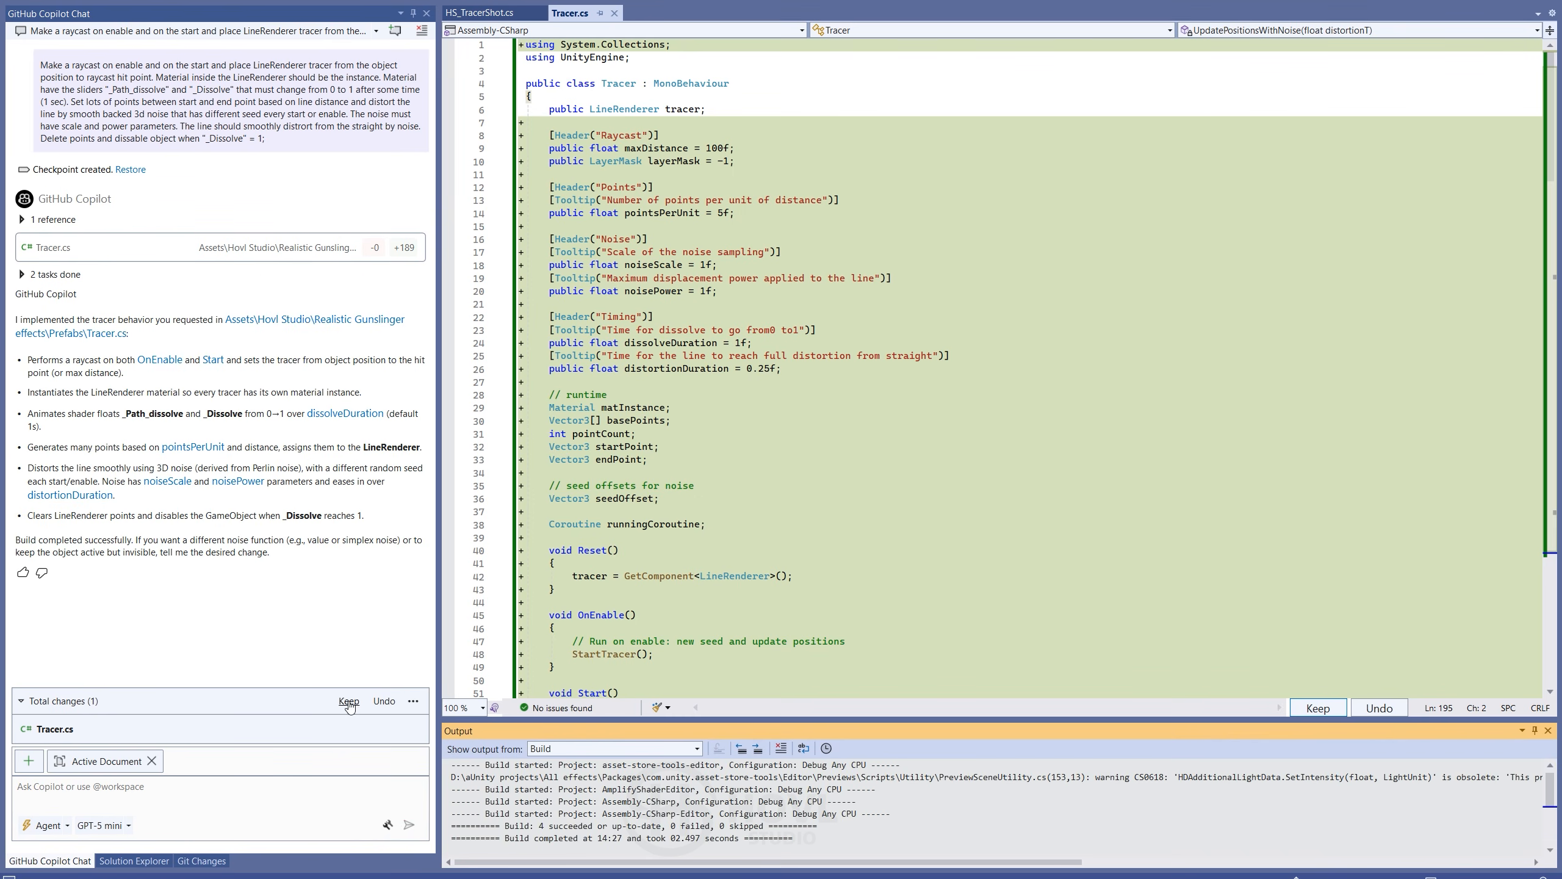
left_click(349, 702)
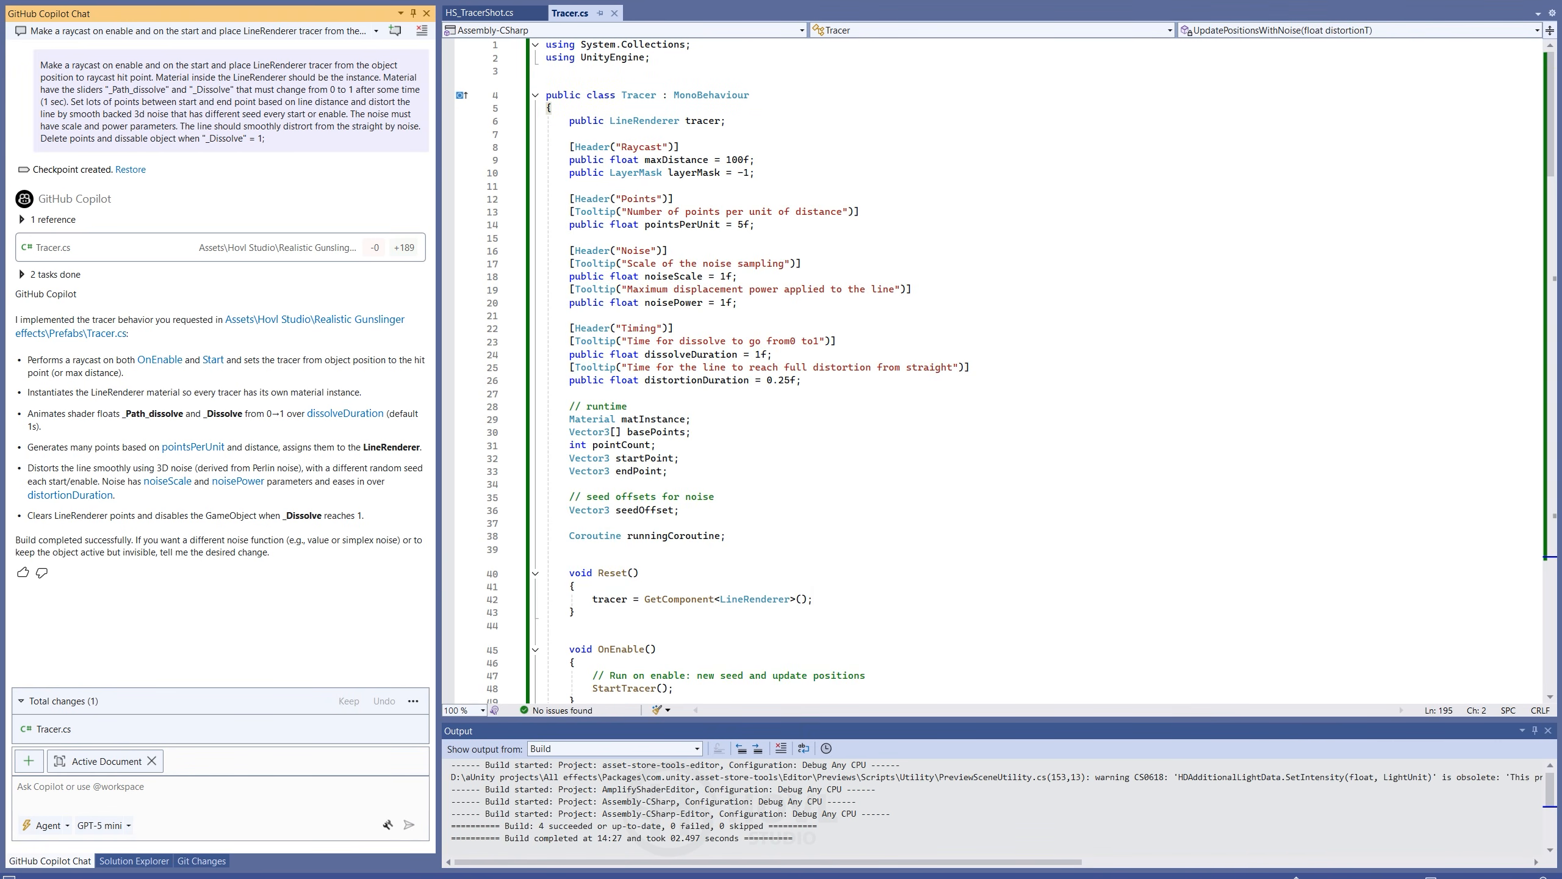
Step: Back in Unity, enable Use World Space on the Line's Line Renderer and attach the Tracer script above that component
mouse_move(917, 874)
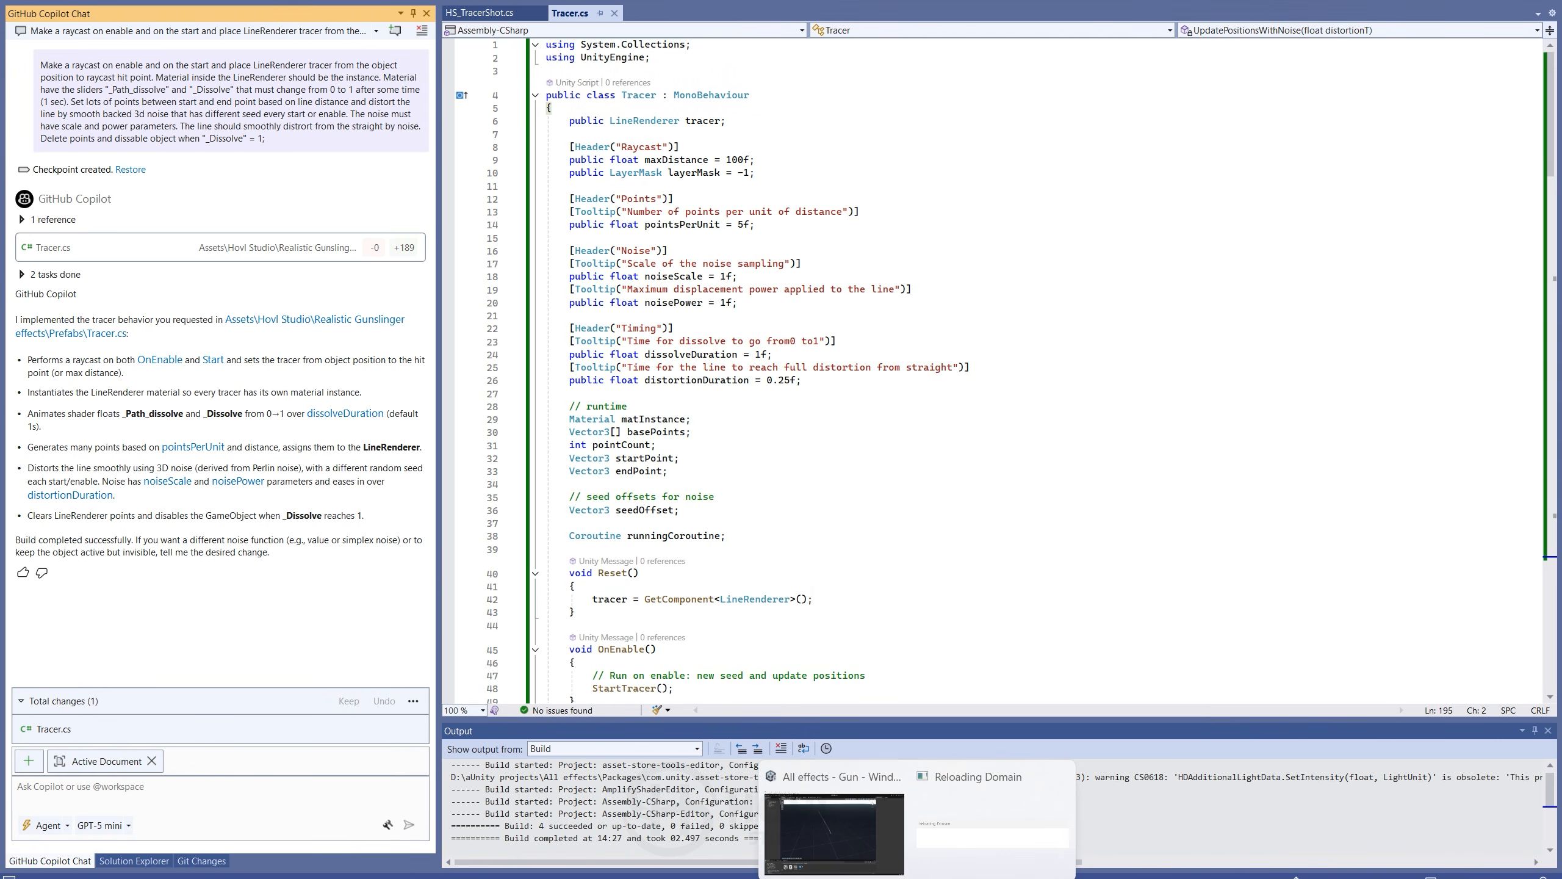
mouse_move(871, 838)
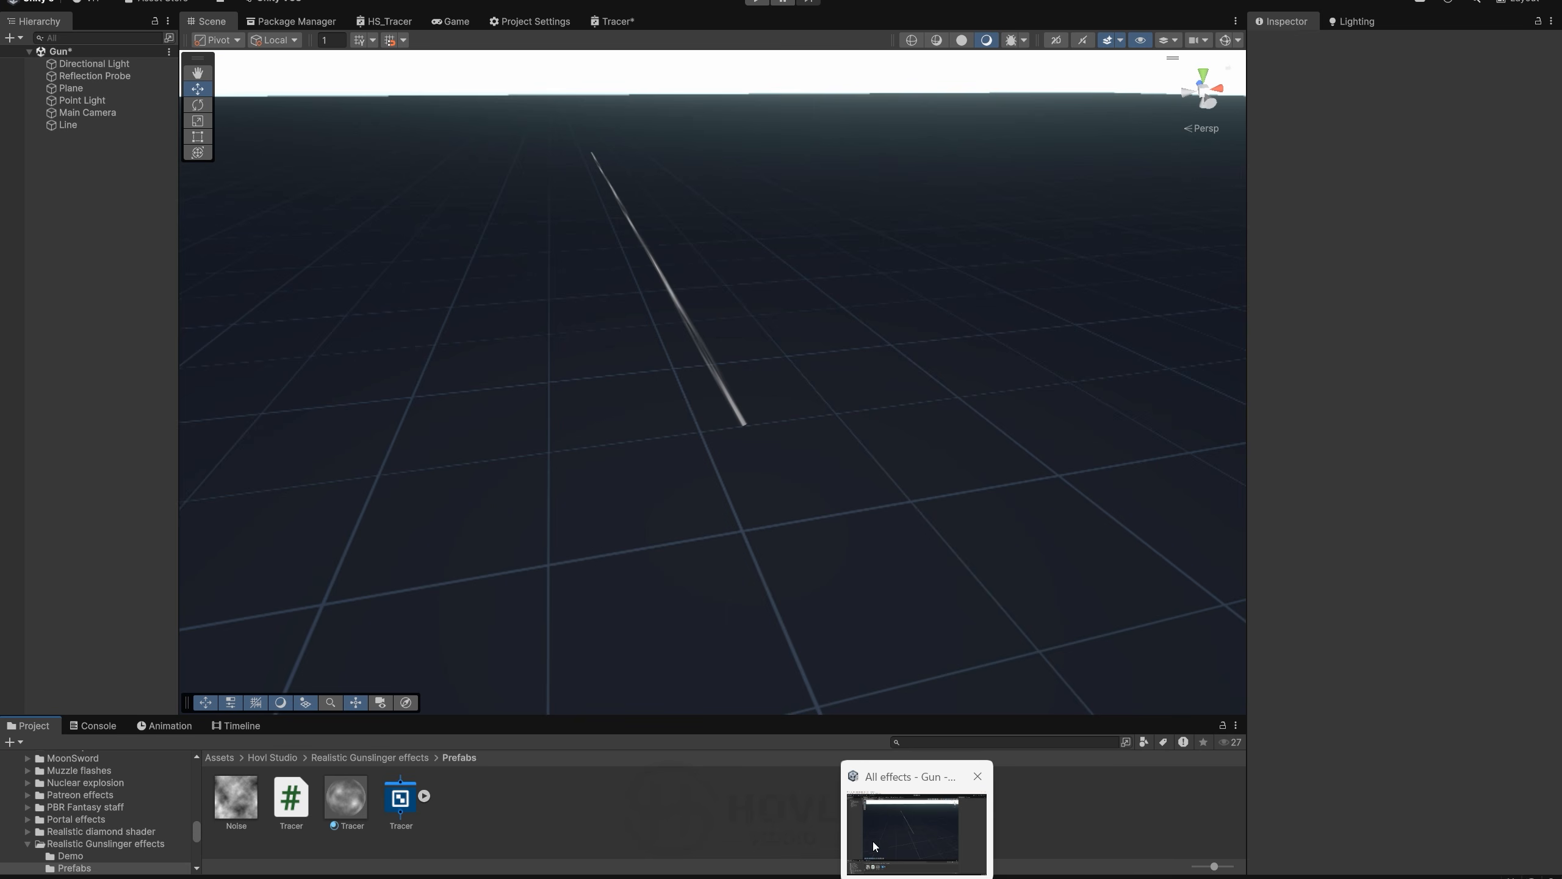
left_click(885, 835)
left_click(68, 125)
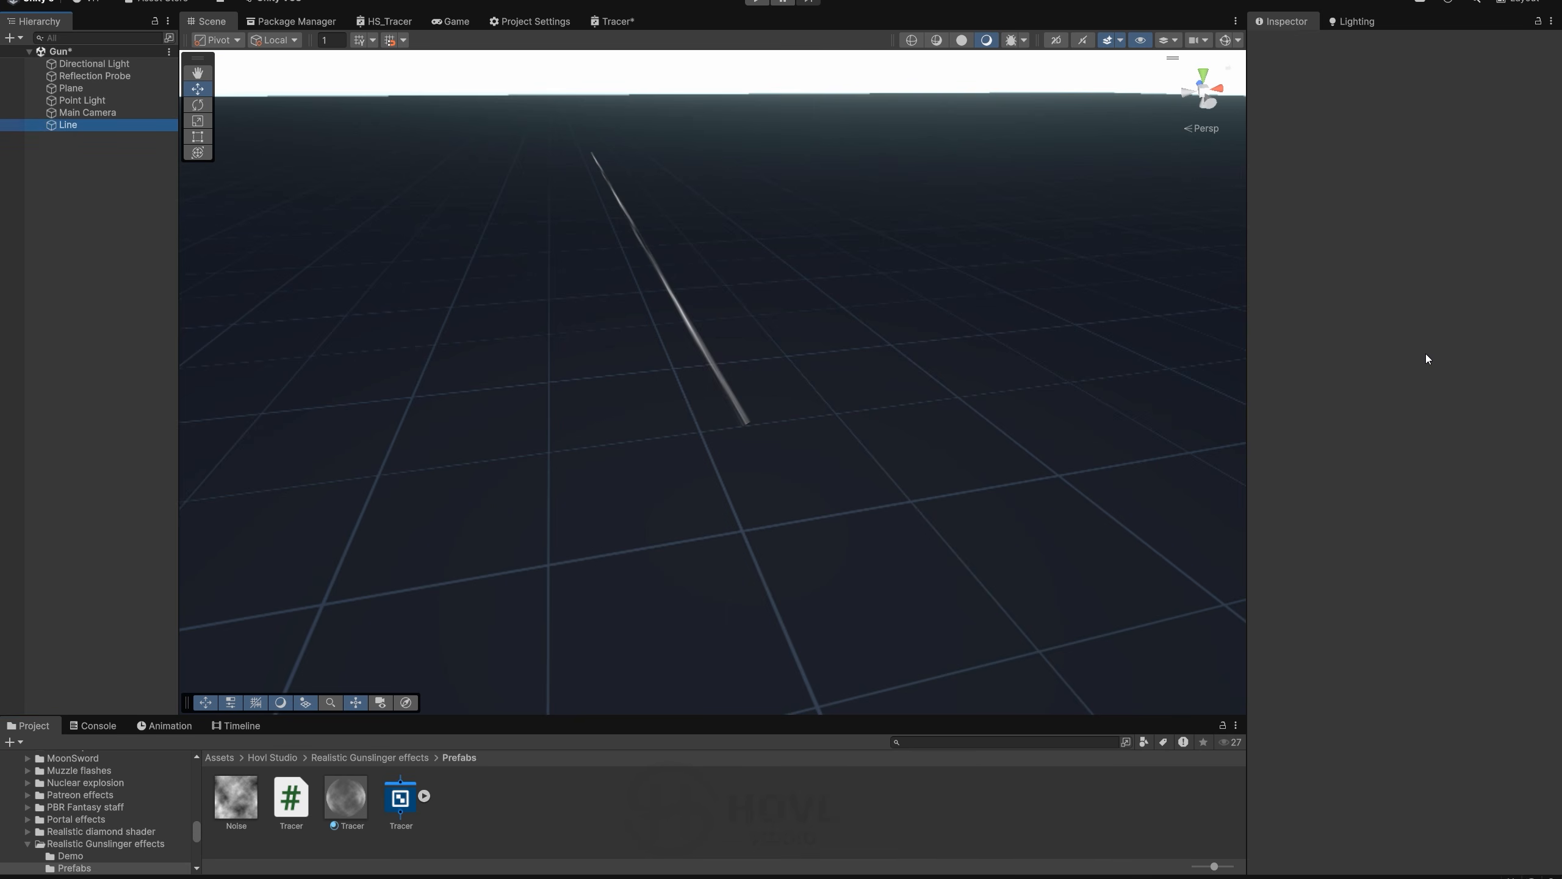
scroll(1364, 532, "down", 3)
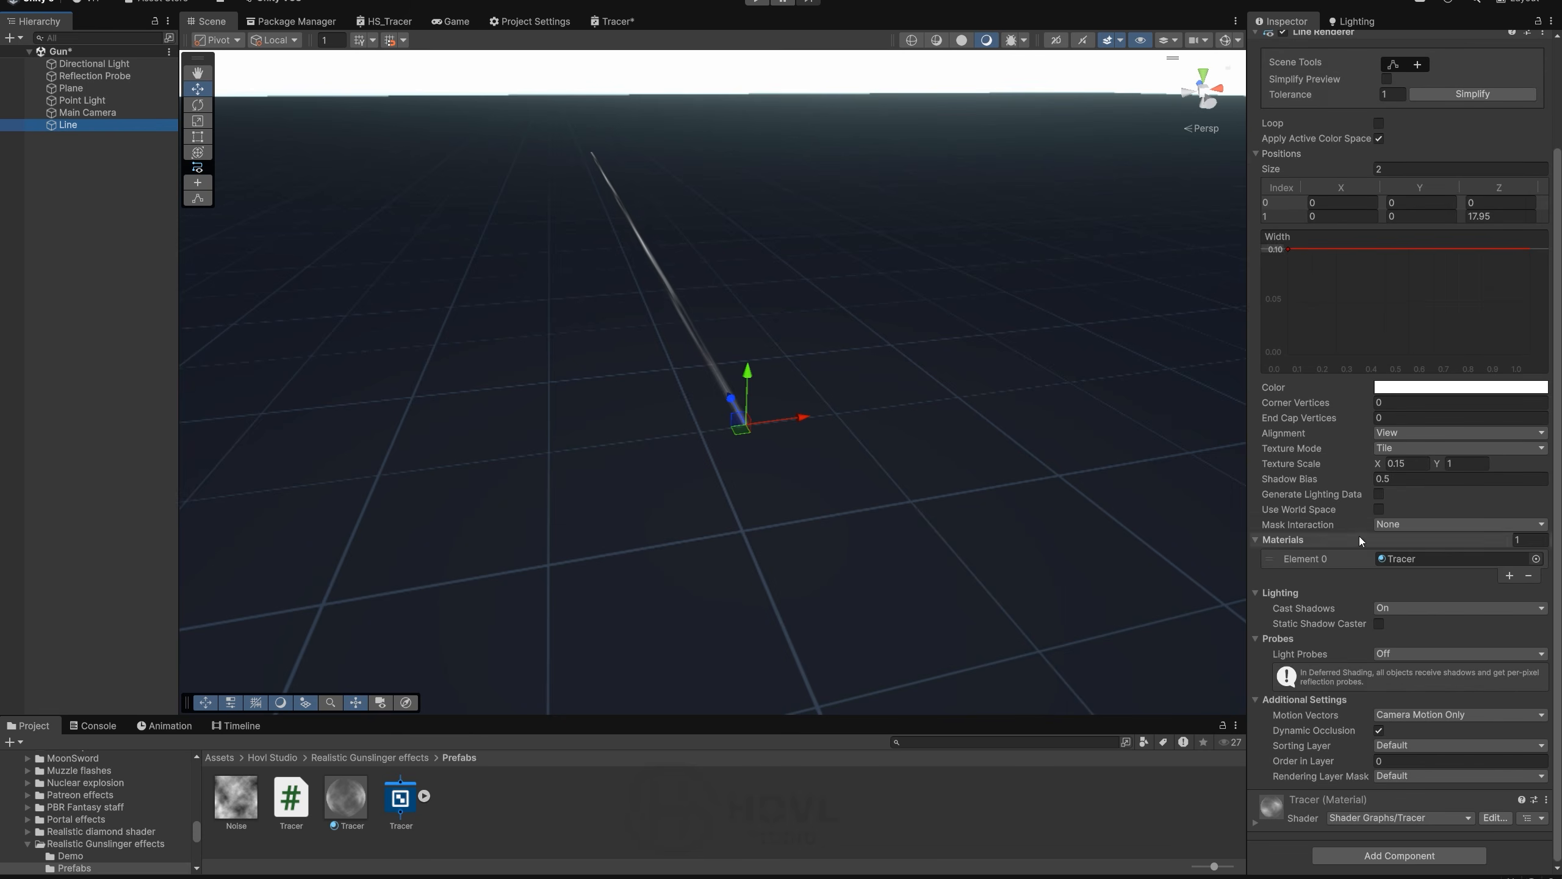
scroll(1364, 532, "up", 3)
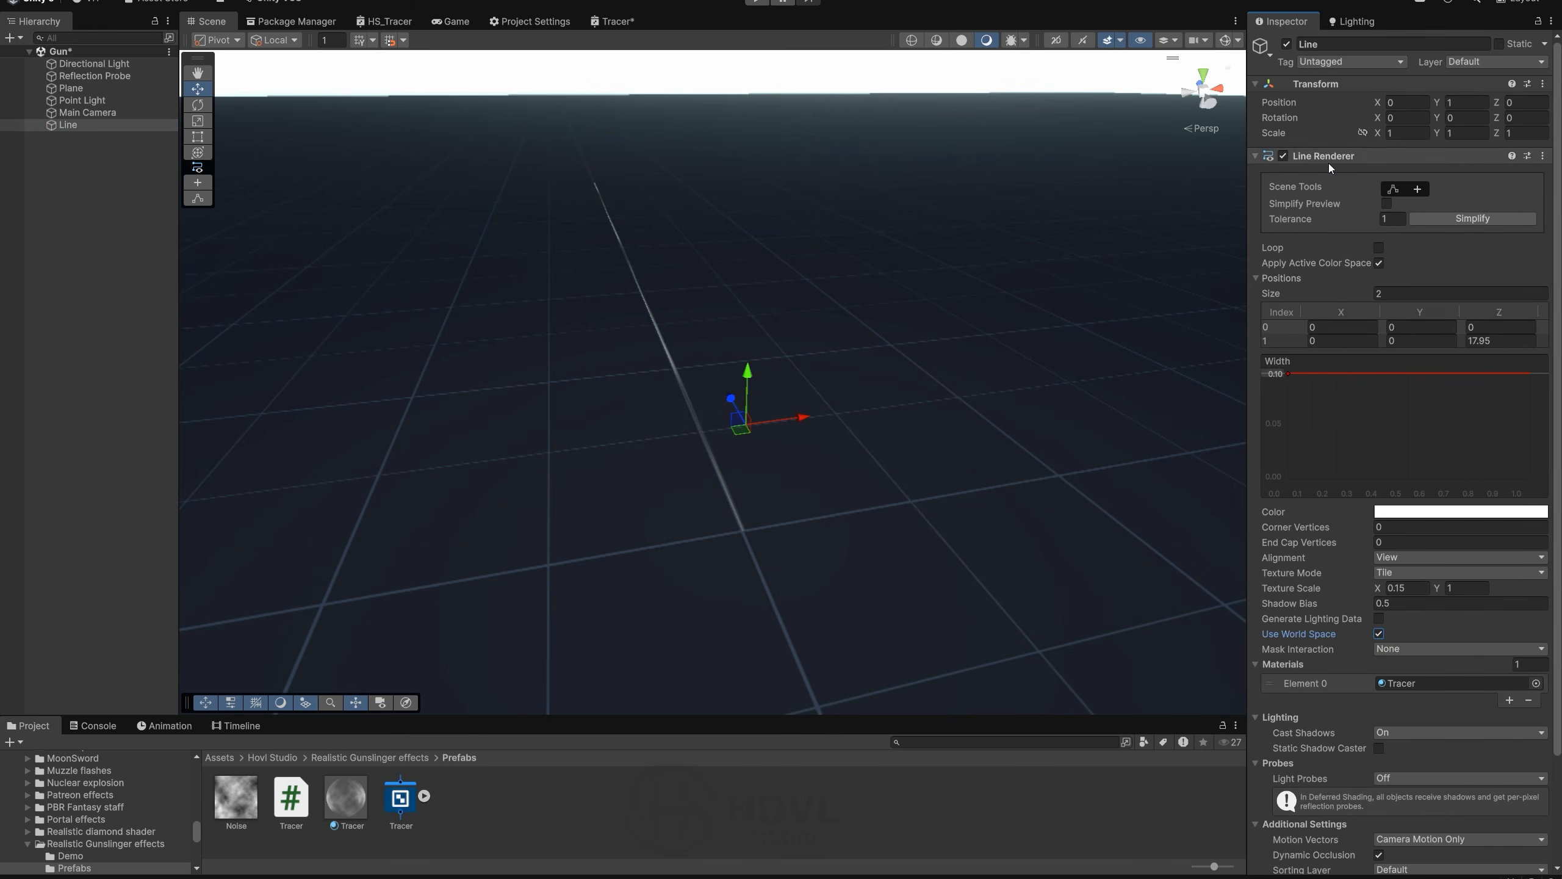
left_click(1292, 155)
left_click_drag(354, 800, 1356, 143)
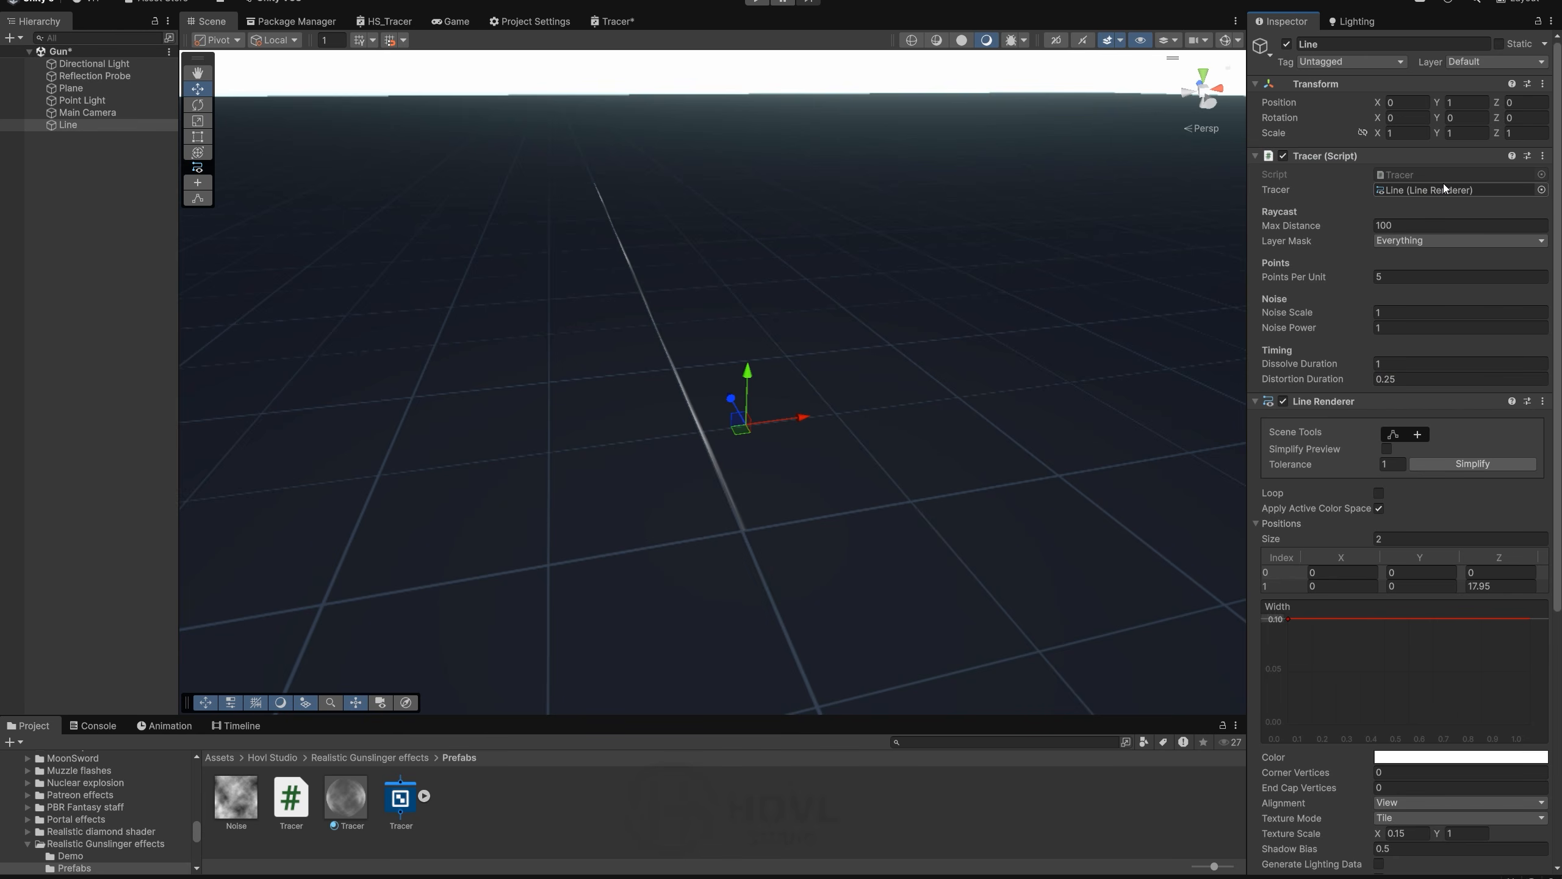
Step: Start Play mode and reactivate the Line object to replay the tracer effect
left_click_drag(772, 368, 819, 336, "alt")
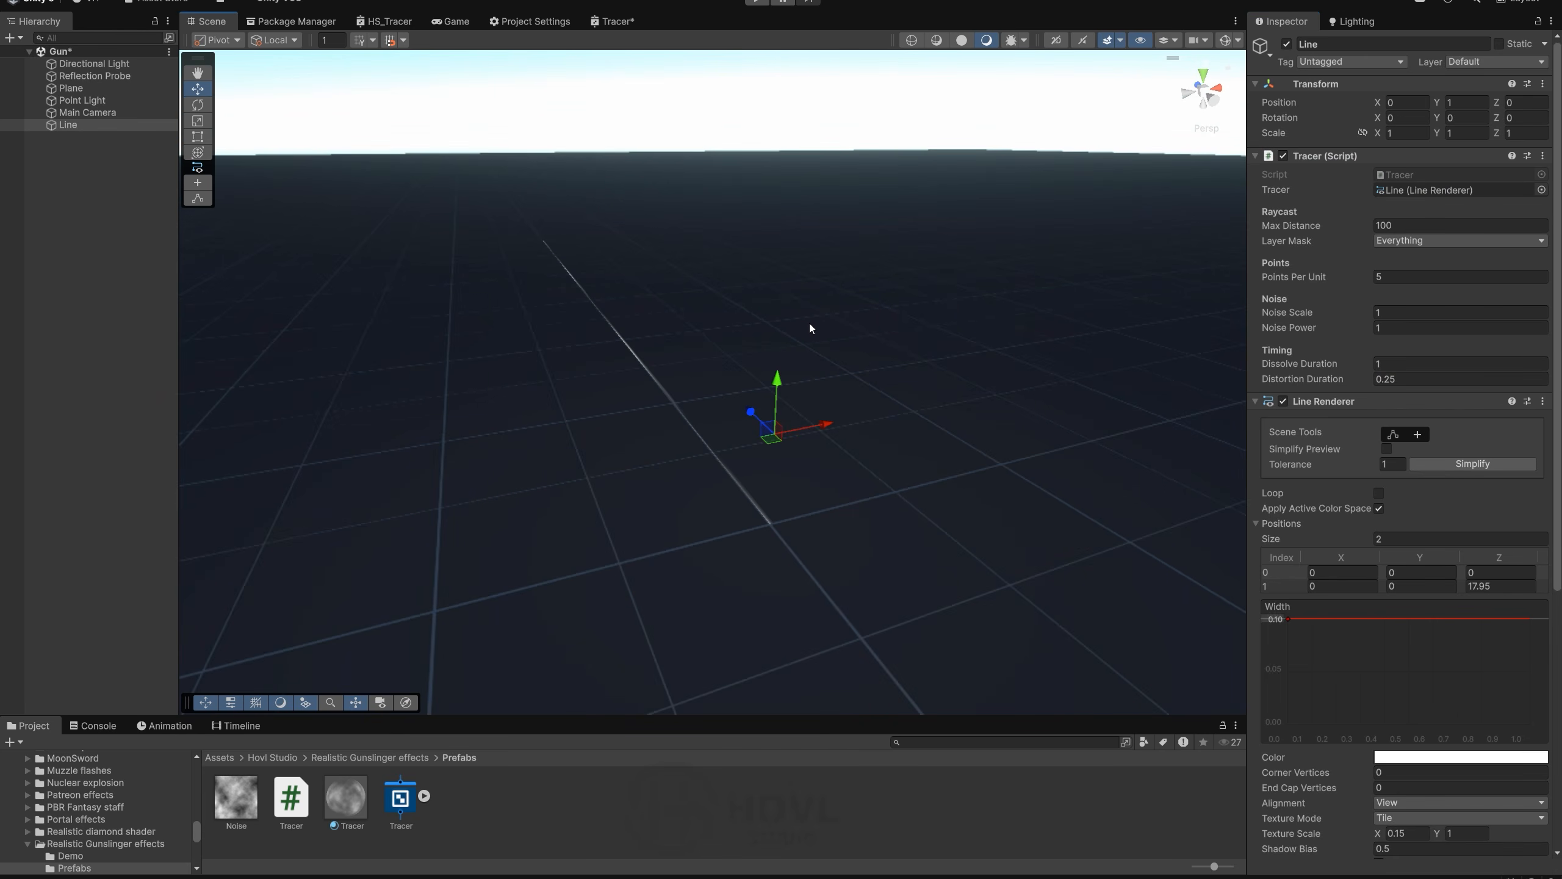
left_click(757, 2)
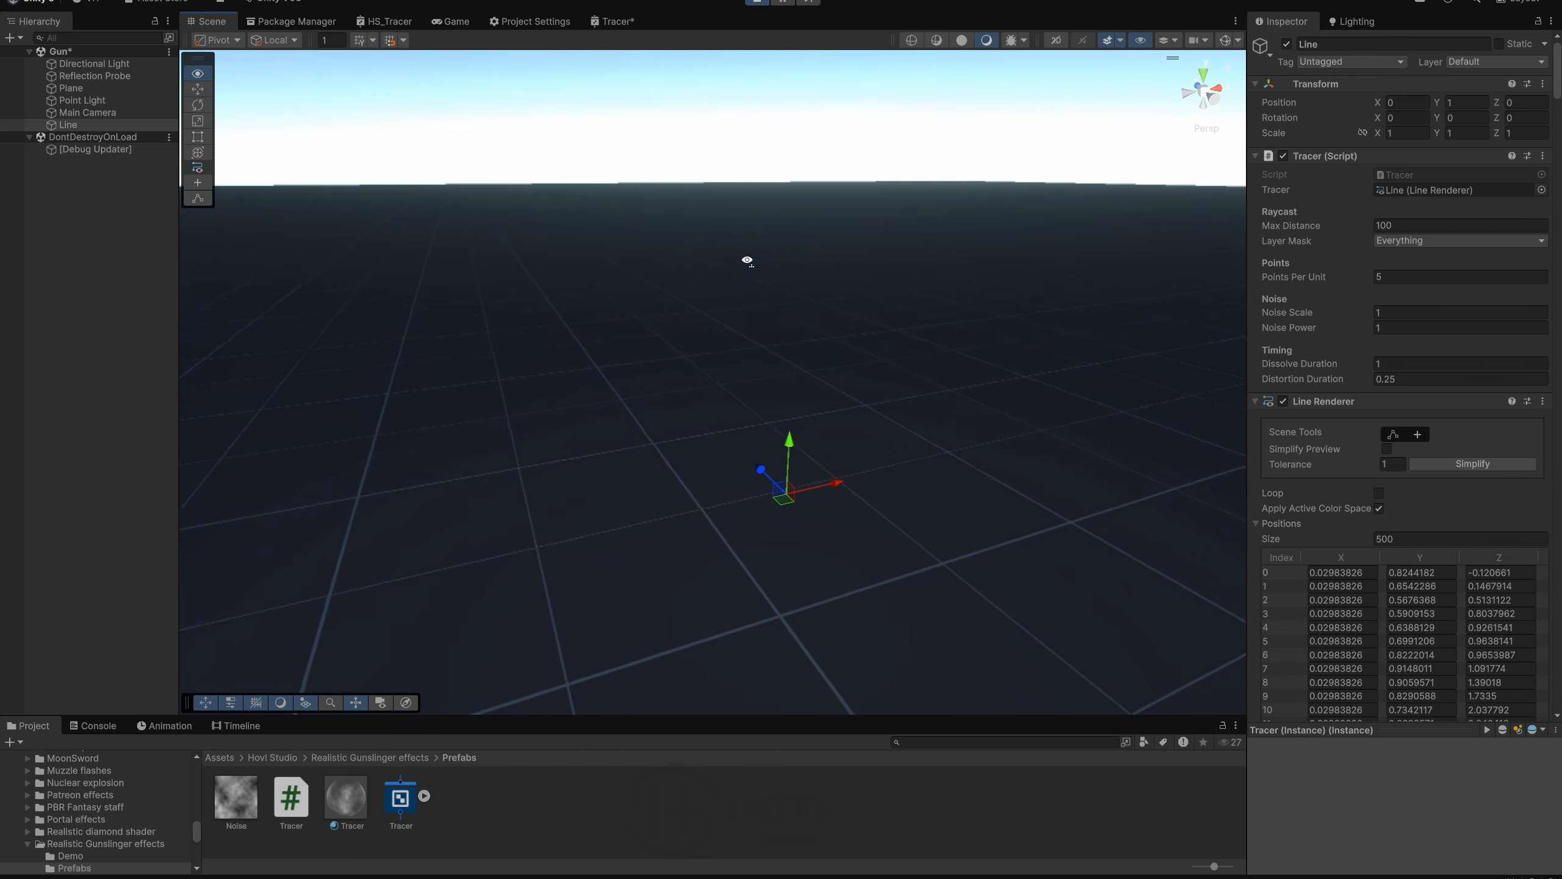
left_click(1285, 44)
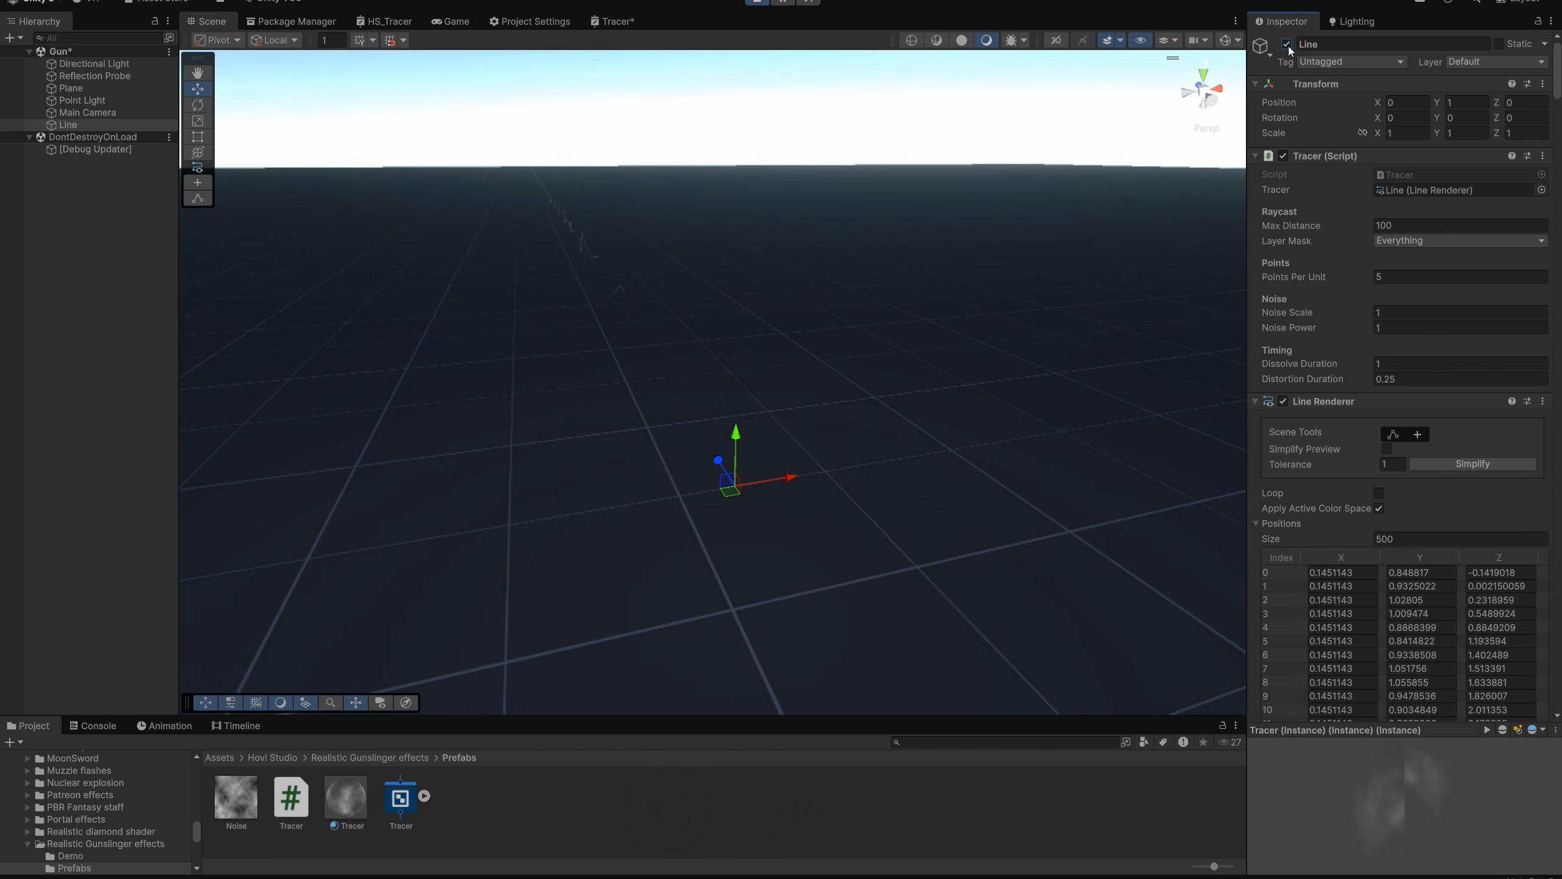
Step: Set the Tracer script's Noise Power to 0 and reactivate the Line object
left_click(1395, 328)
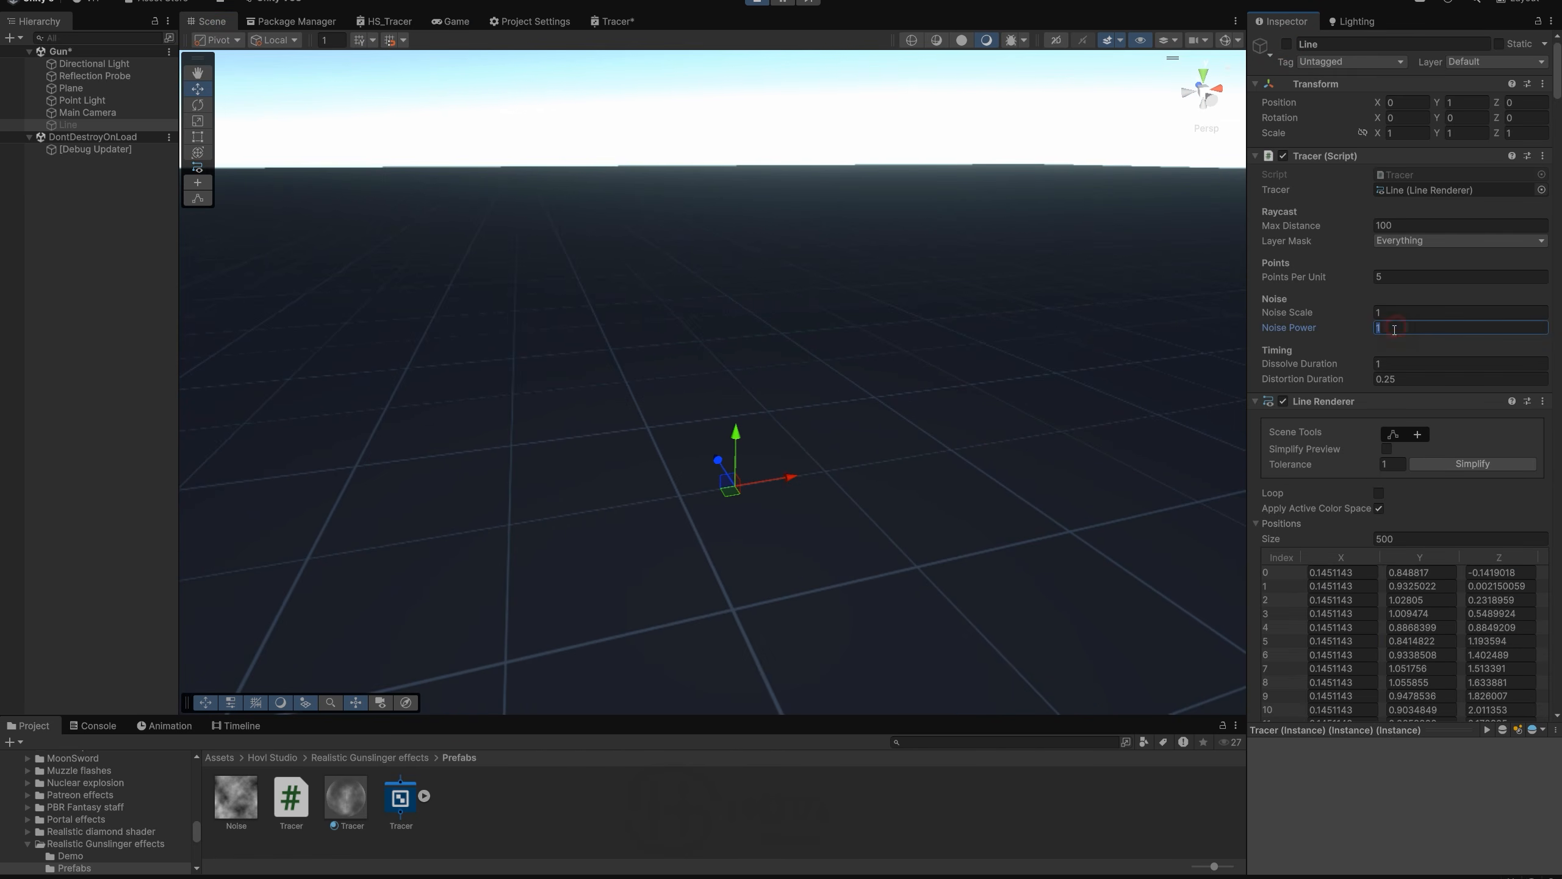
type("0")
left_click(1289, 46)
Step: Reactivate the Line object repeatedly to examine the undistorted tracer's dissolve from different view angles
right_click_drag(885, 286, 1313, 125)
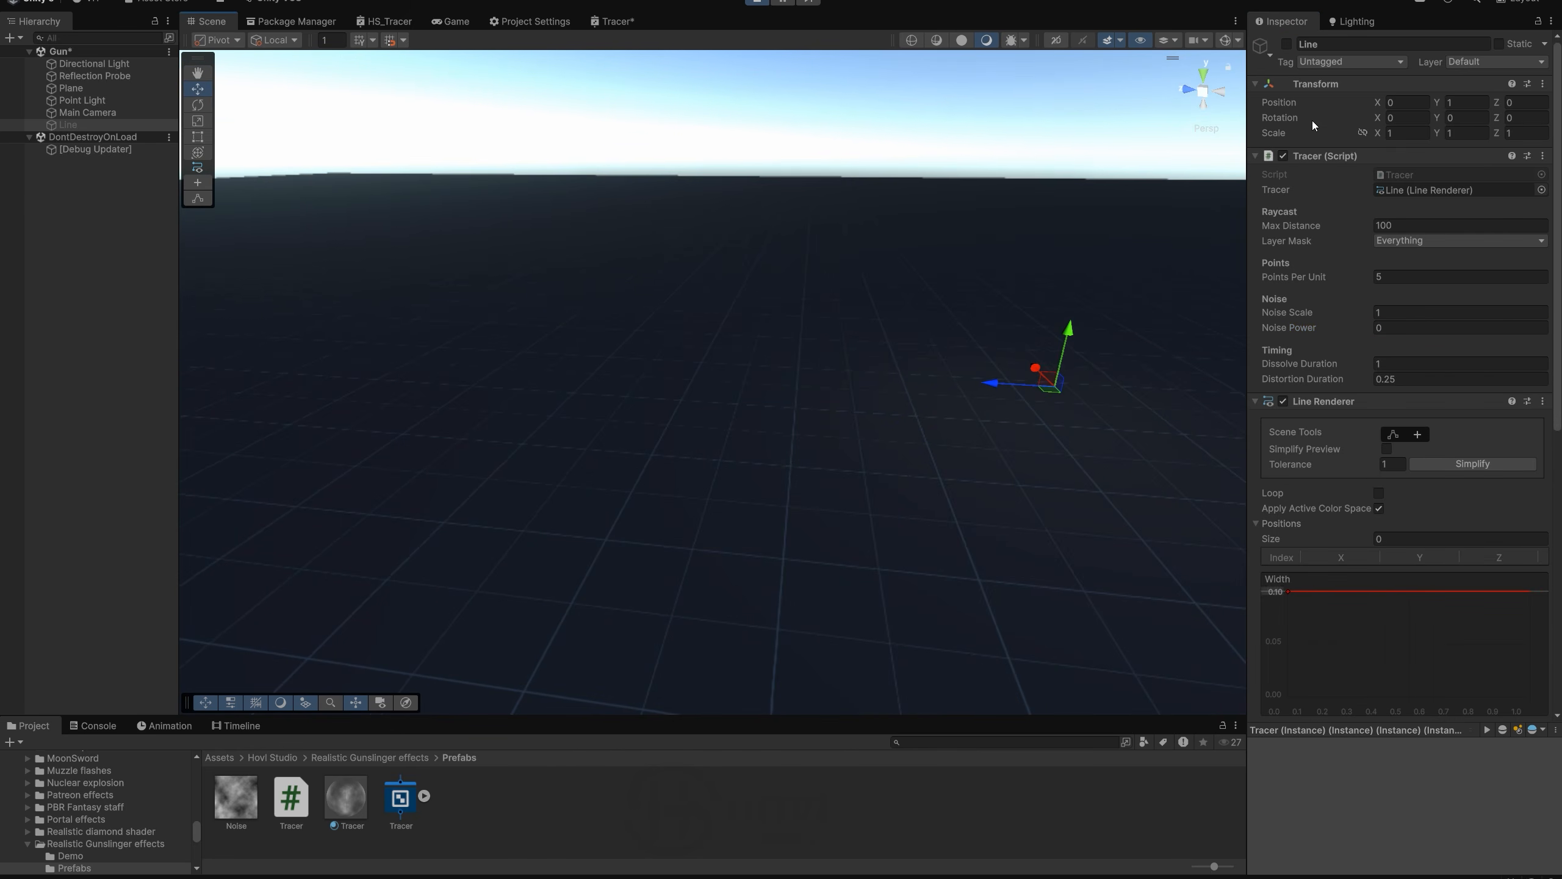
left_click(1287, 45)
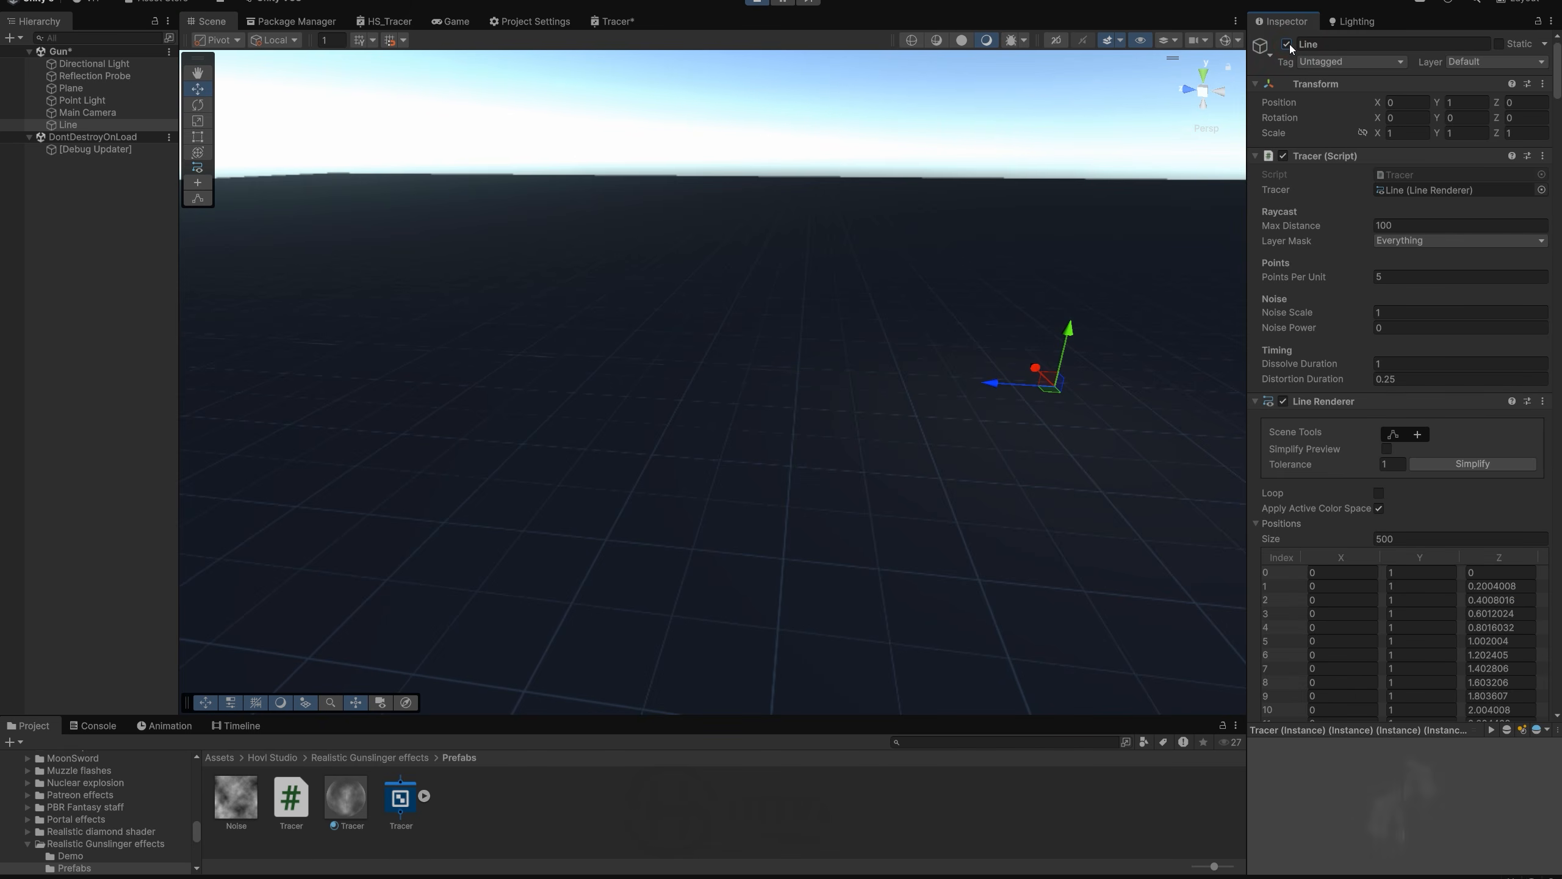
left_click(1288, 45)
right_click_drag(1073, 185, 984, 209)
left_click(1287, 45)
left_click(1287, 45)
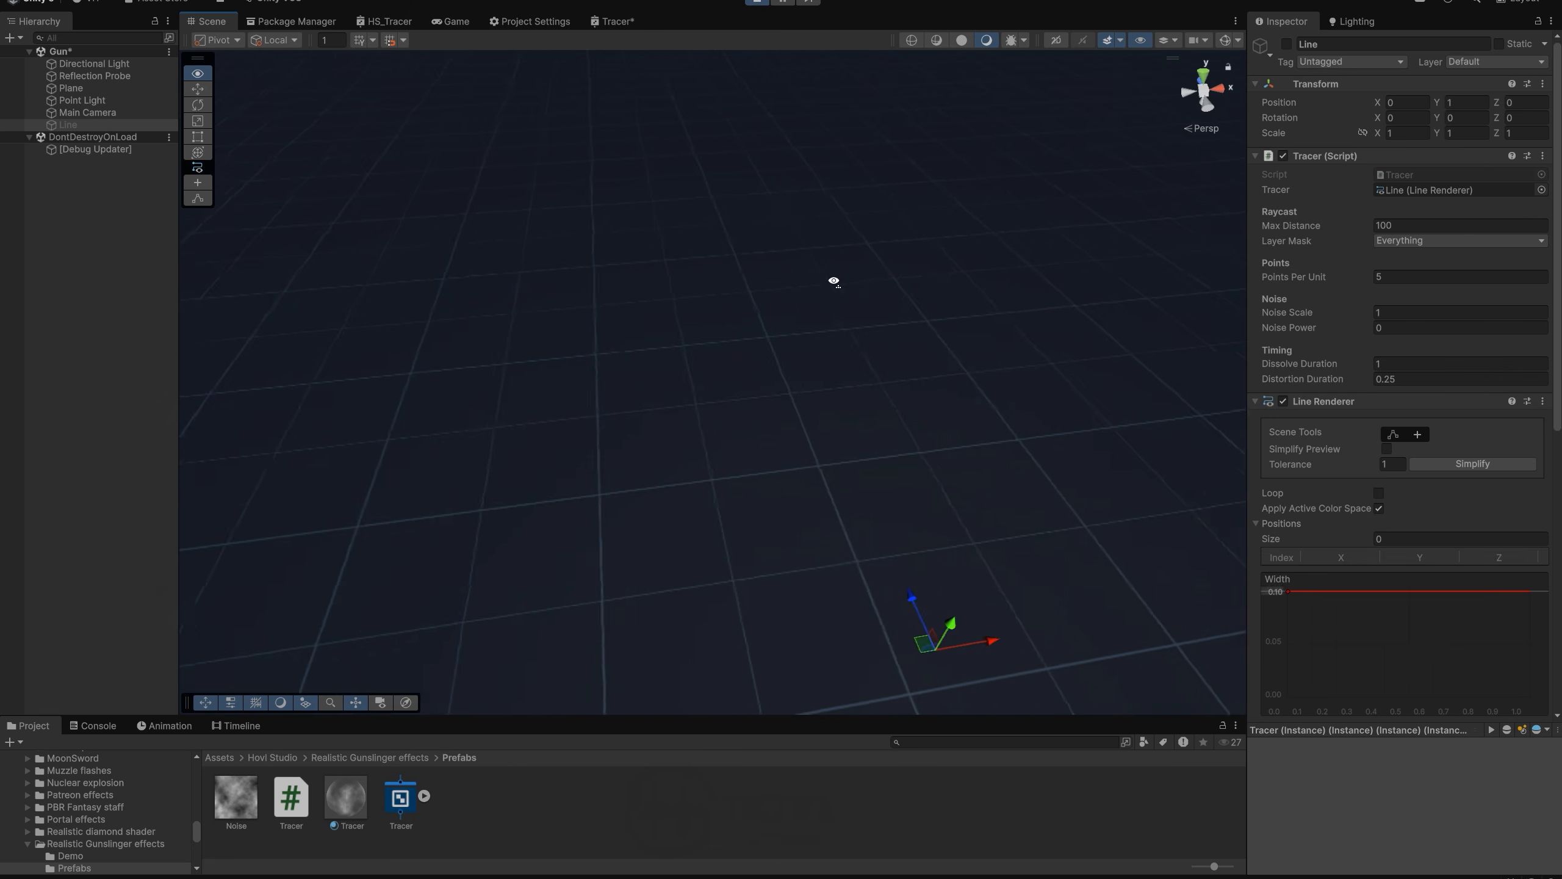
right_click_drag(1089, 241, 1138, 221)
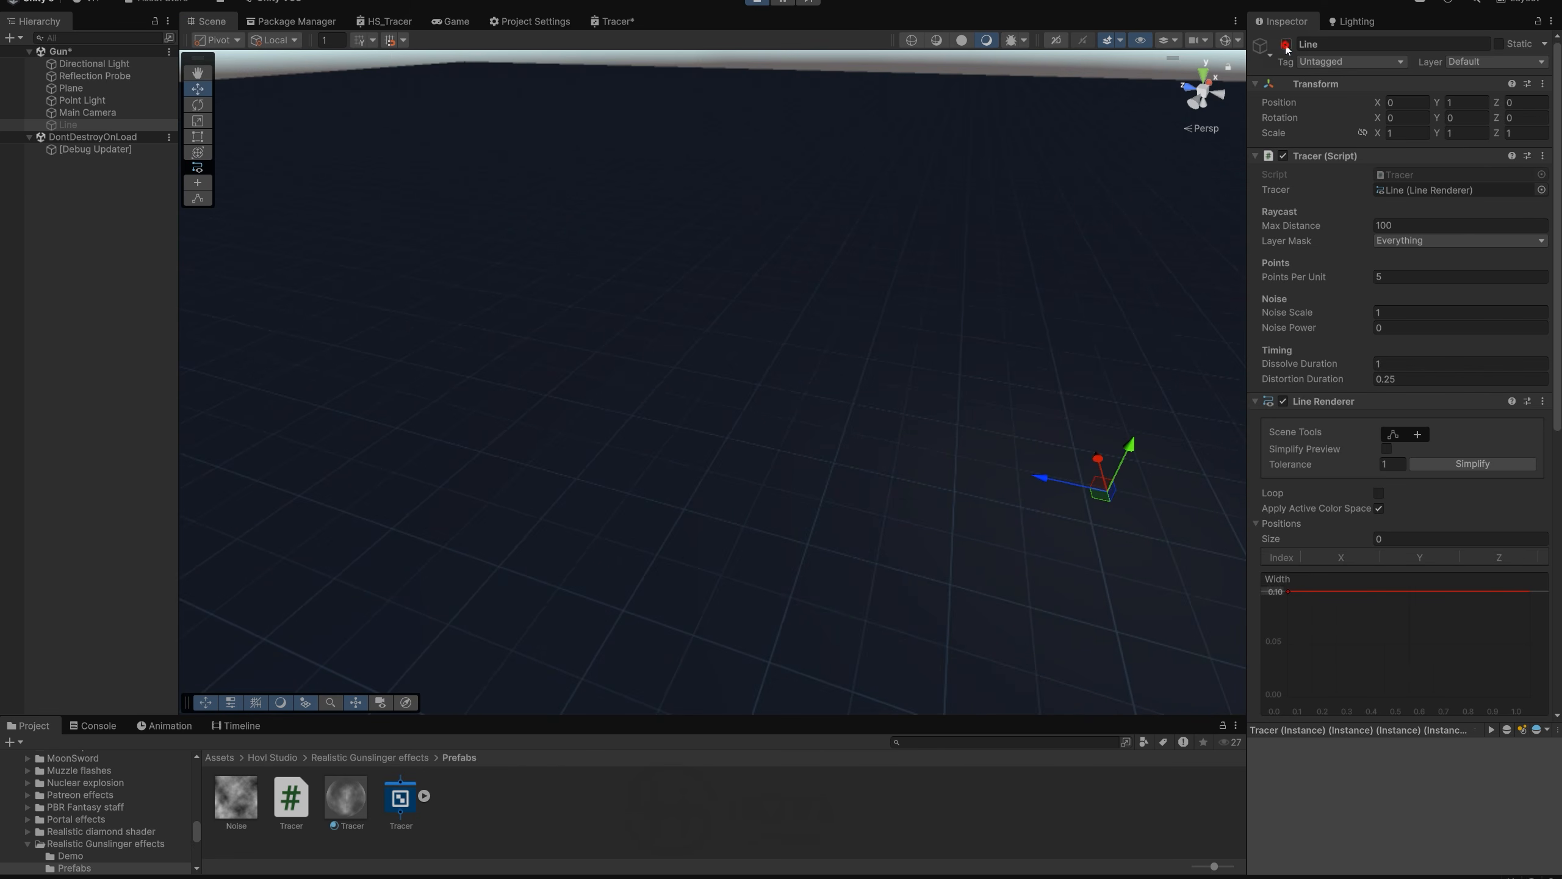